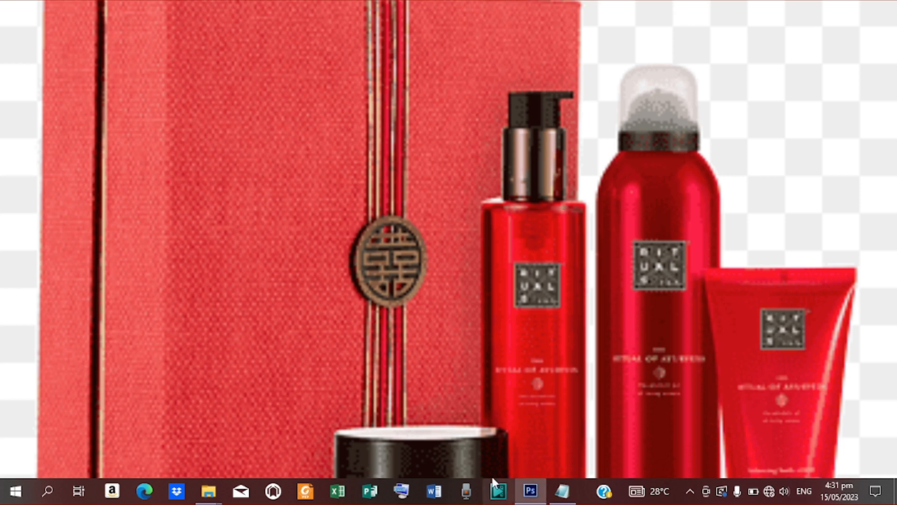
Step: Switch to Photoshop, start a new document and set its size units to inches
left_click(528, 486)
left_click(35, 10)
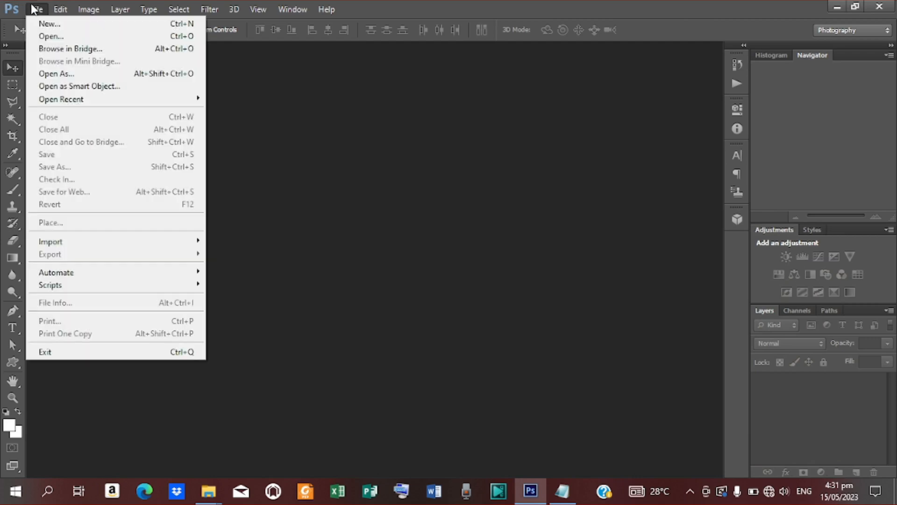
left_click(47, 23)
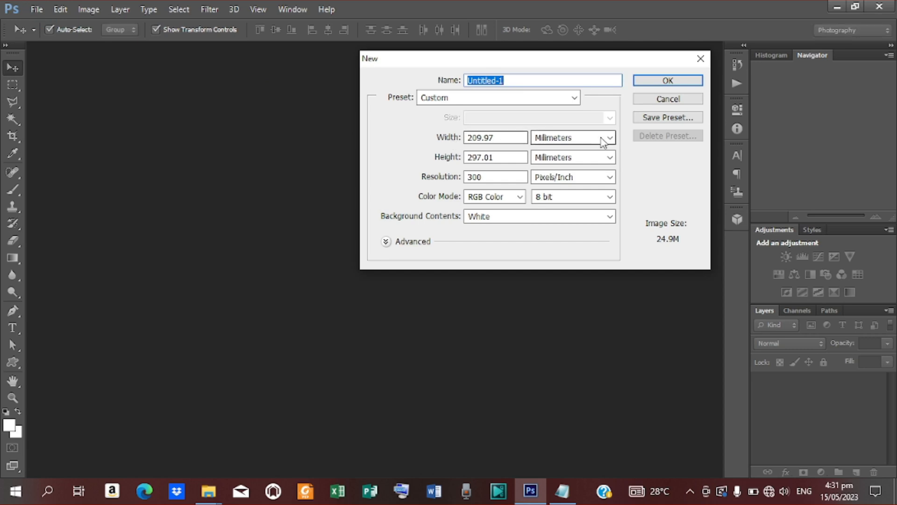
left_click(609, 139)
left_click(603, 161)
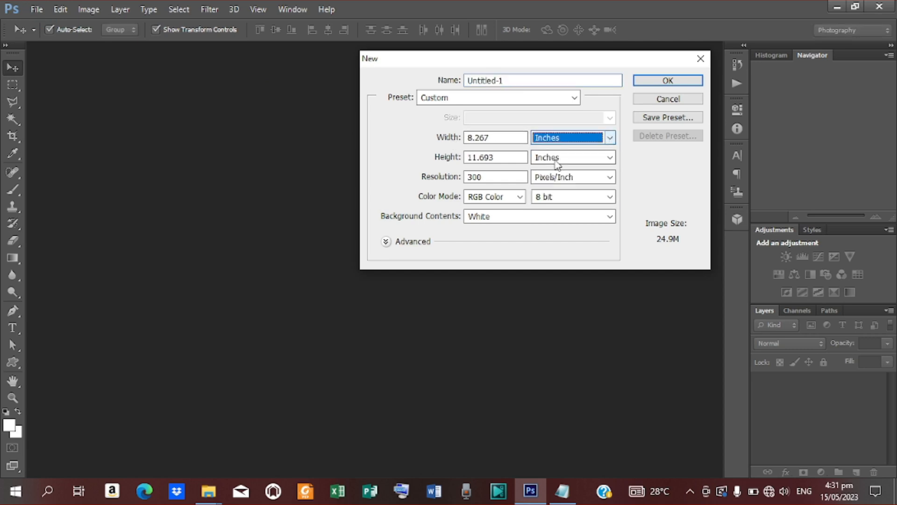
Step: Create the new document 40 inches wide and 30 inches high at 100 pixels/inch
left_click(498, 137)
left_click_drag(498, 137, 415, 144)
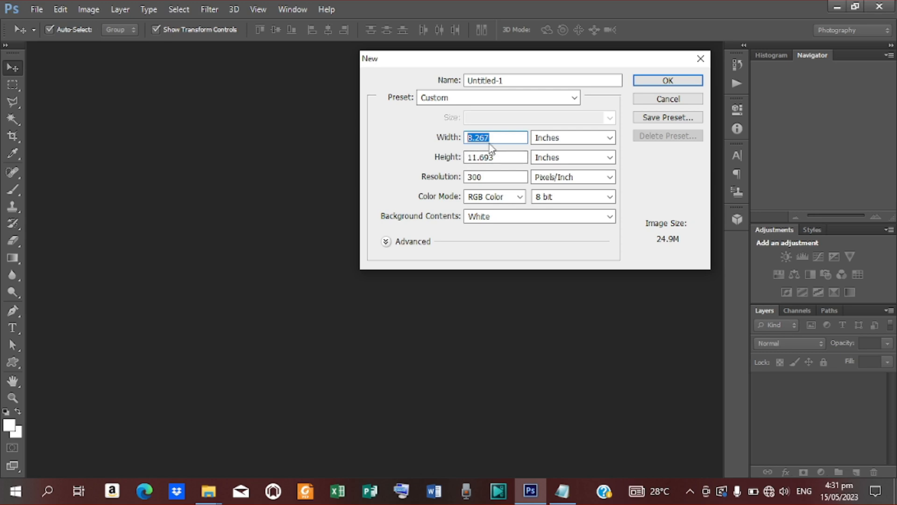
type("40")
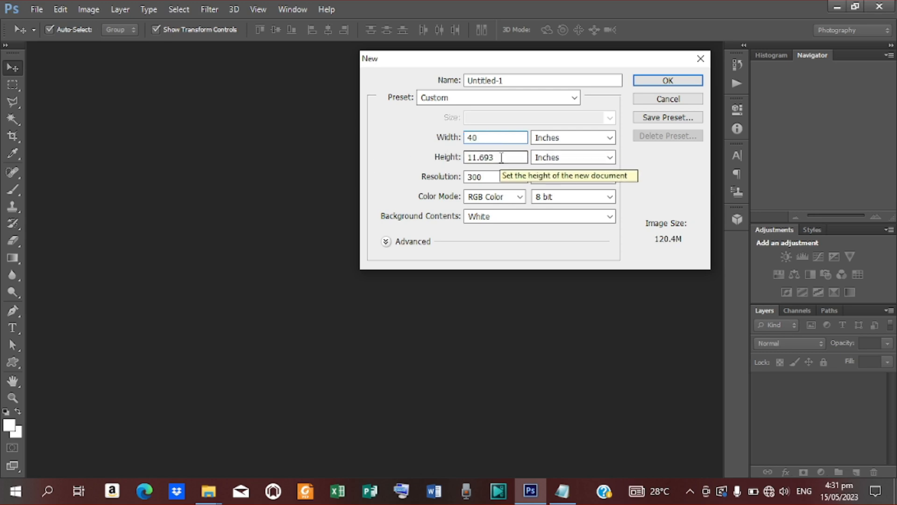
left_click_drag(502, 158, 458, 171)
type("30")
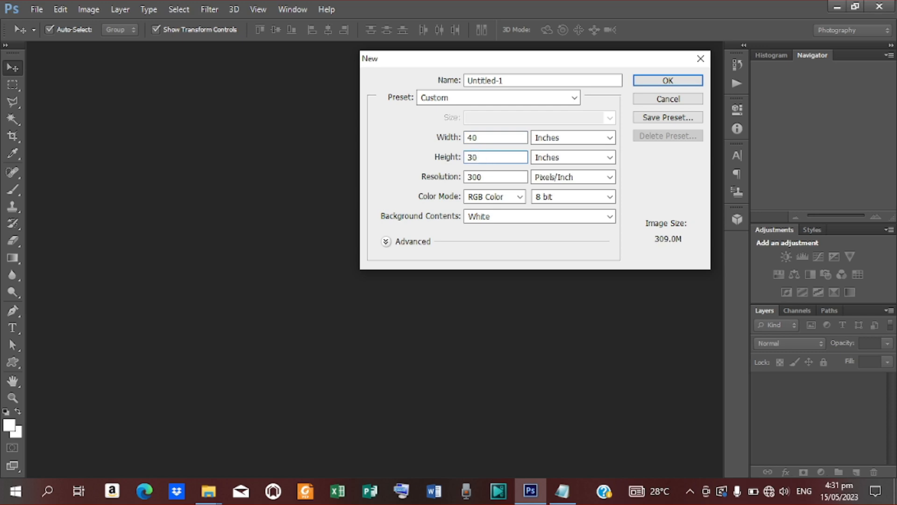
left_click_drag(487, 176, 379, 194)
type("100")
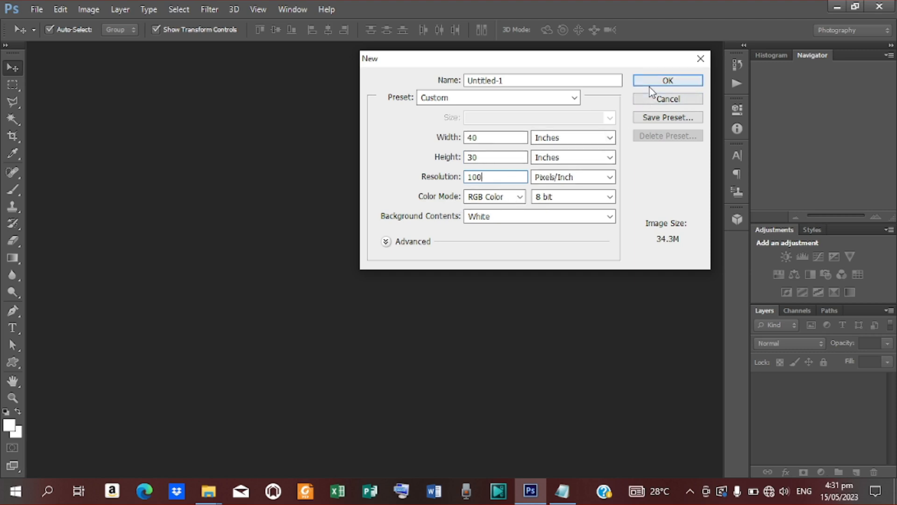
left_click(667, 81)
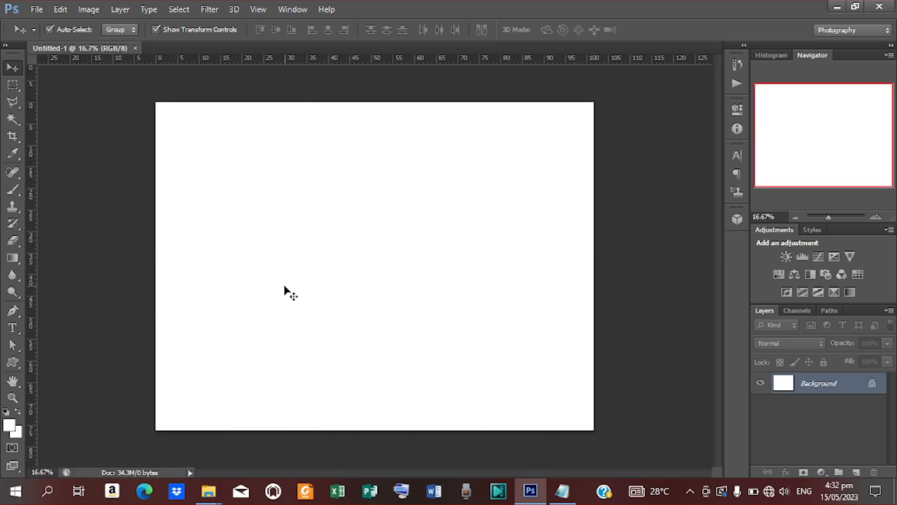
Step: Draw a rounded rectangle of about 900 × 792 px with a 30 px radius, overlapping the canvas's upper-left corner
left_click(17, 360)
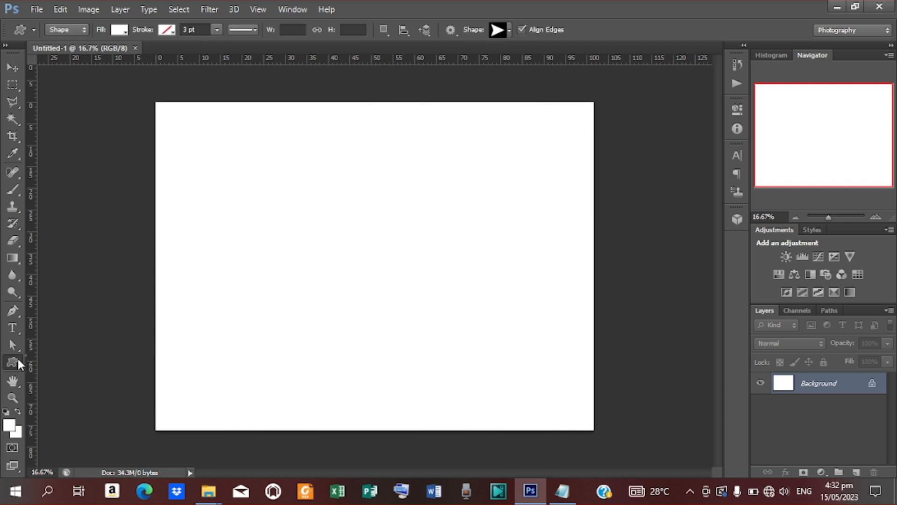
right_click(18, 360)
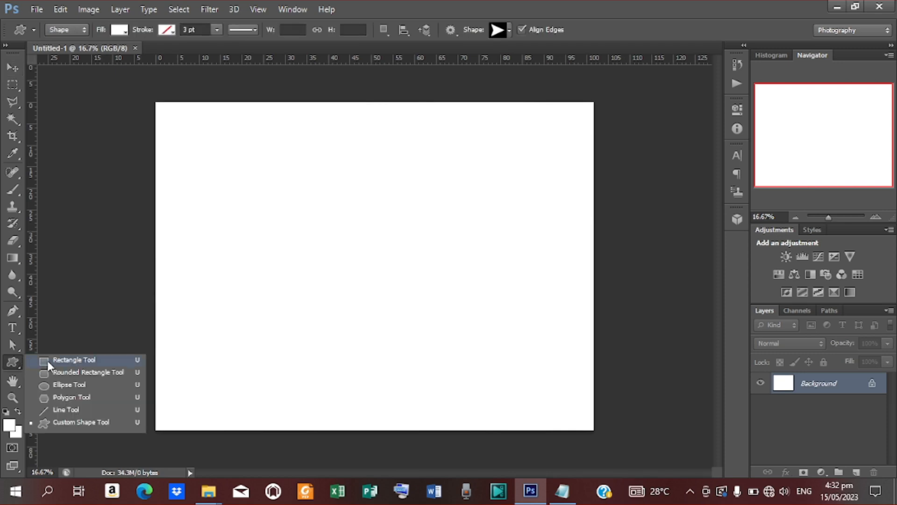
left_click(69, 372)
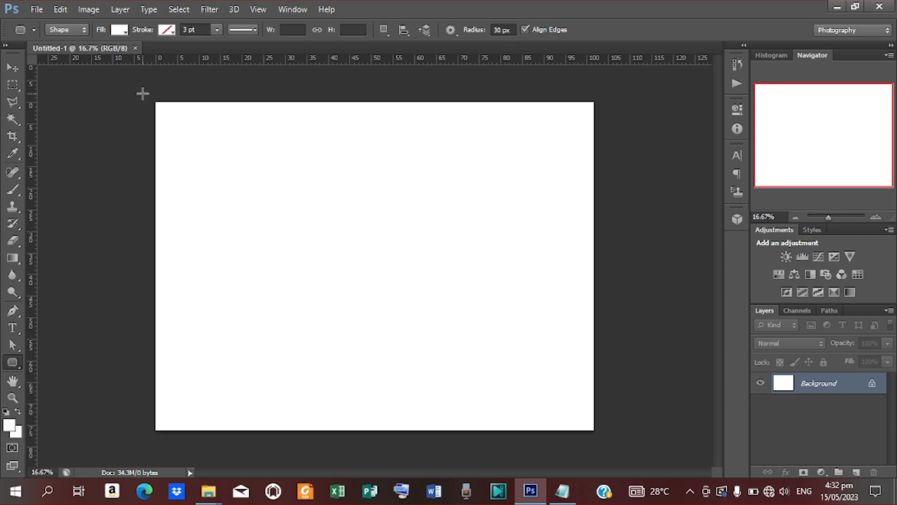
left_click_drag(142, 94, 241, 180)
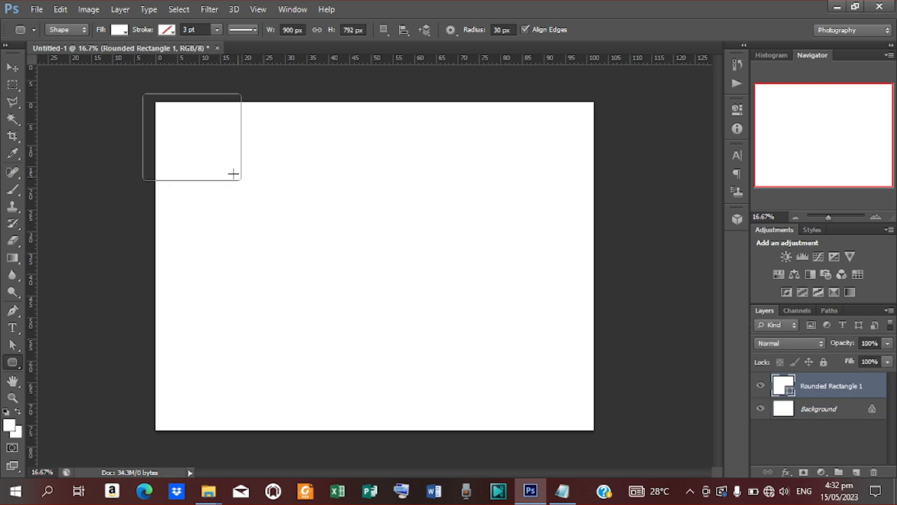
Step: Fill the rounded rectangle with dark blue #070067
left_click(125, 32)
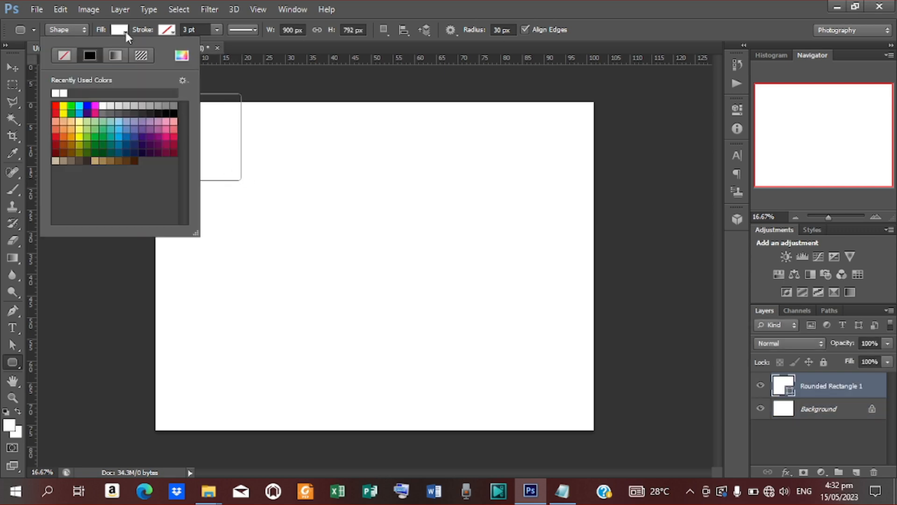
left_click(183, 57)
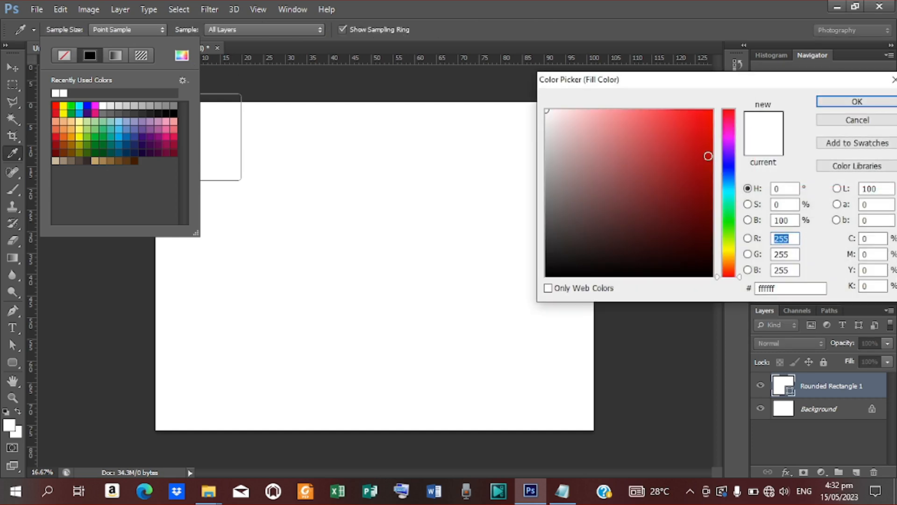
left_click(725, 163)
mouse_move(698, 140)
left_mouse_down()
mouse_move(719, 157)
mouse_move(722, 209)
left_mouse_up()
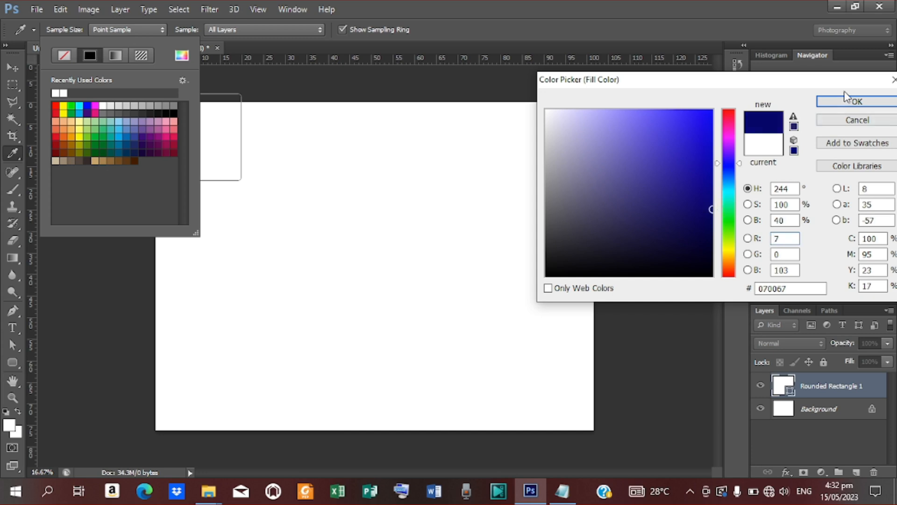
left_click(846, 104)
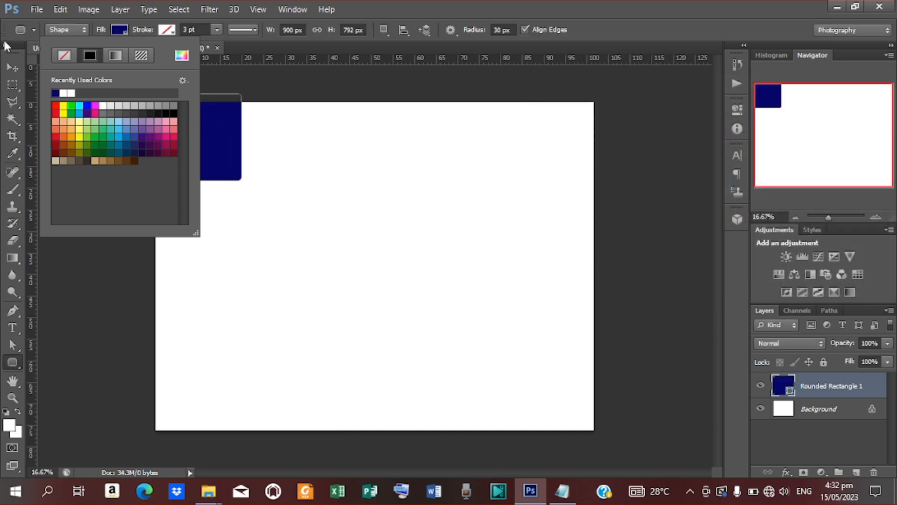
key("Escape")
Step: Rotate the blue rectangle clockwise by about 4.9° and enlarge it slightly, to about 104% width and 108% height
key("v")
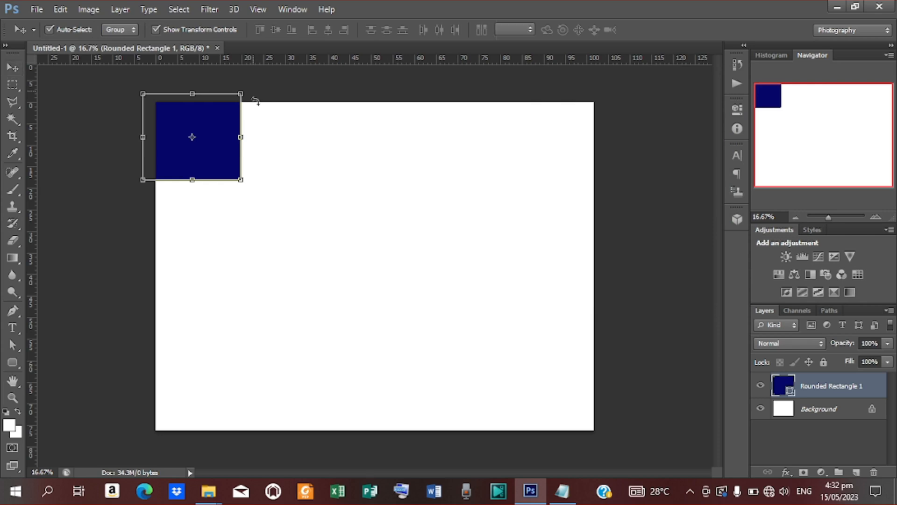
mouse_move(255, 101)
left_mouse_down()
mouse_move(262, 118)
mouse_move(251, 96)
mouse_move(263, 89)
left_mouse_up()
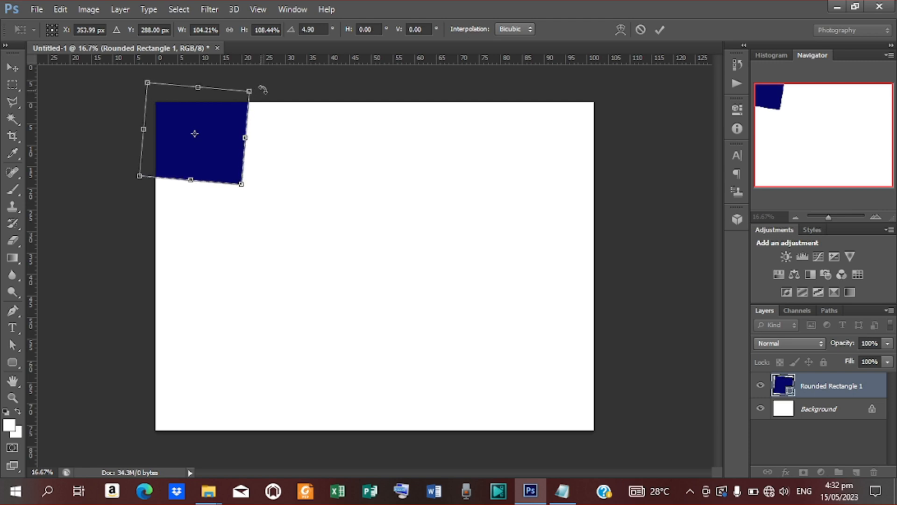
left_click(659, 30)
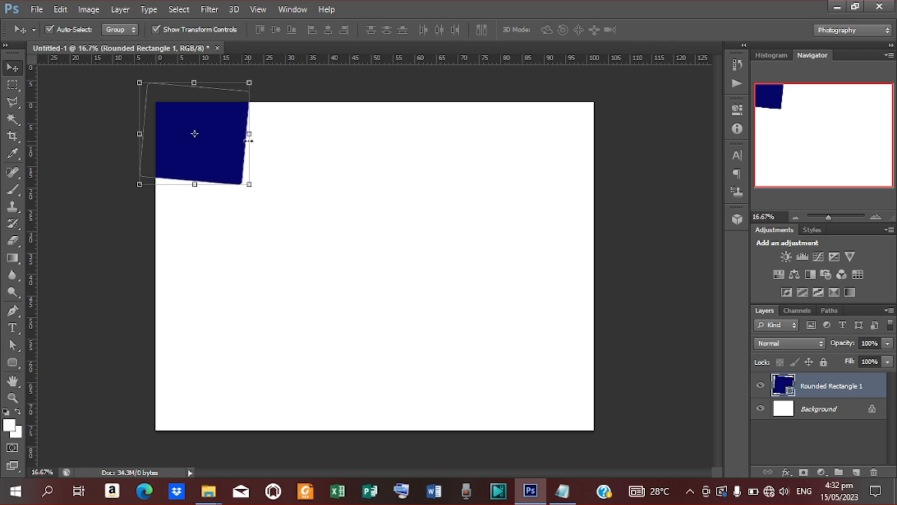
Step: Duplicate the tilted blue rectangle and scale the copy up to about 109% around its centre
key("ctrl+j")
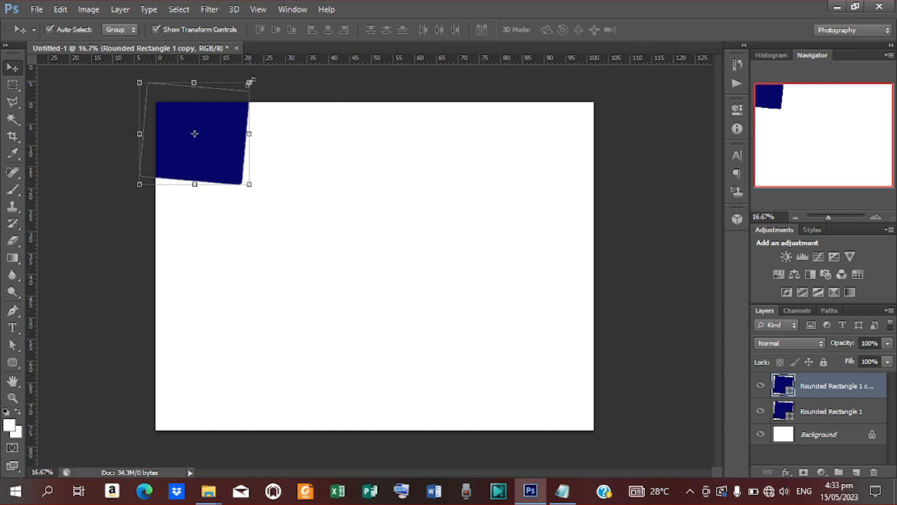
left_click_drag(250, 82, 255, 77)
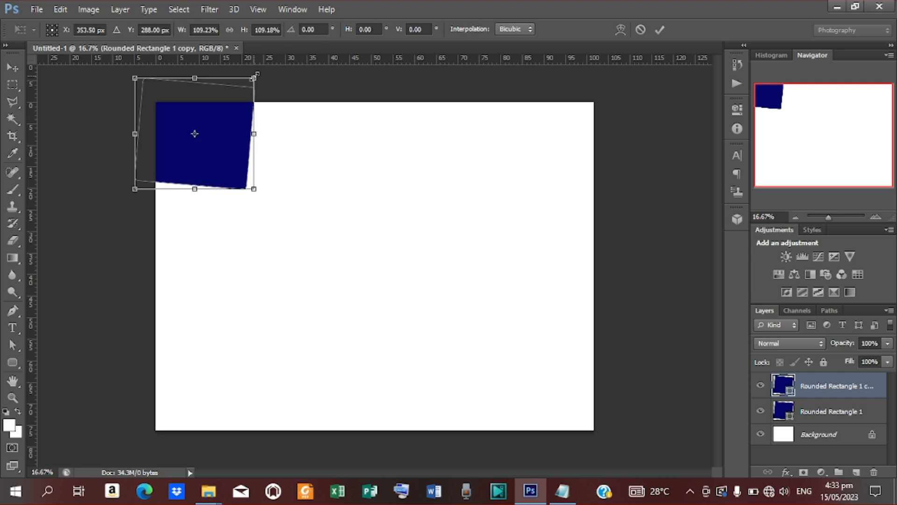
left_click(660, 30)
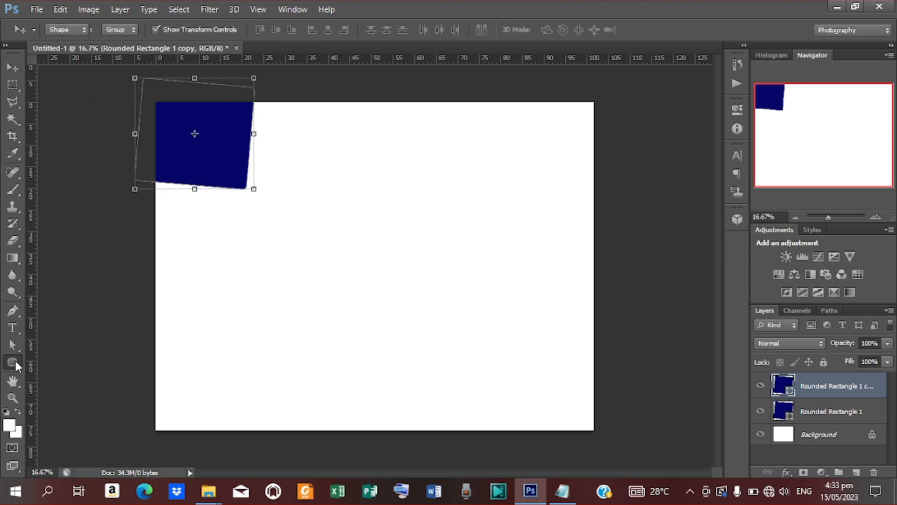
Step: Remove the enlarged copy's fill and give it a dark grey stroke
left_click(14, 362)
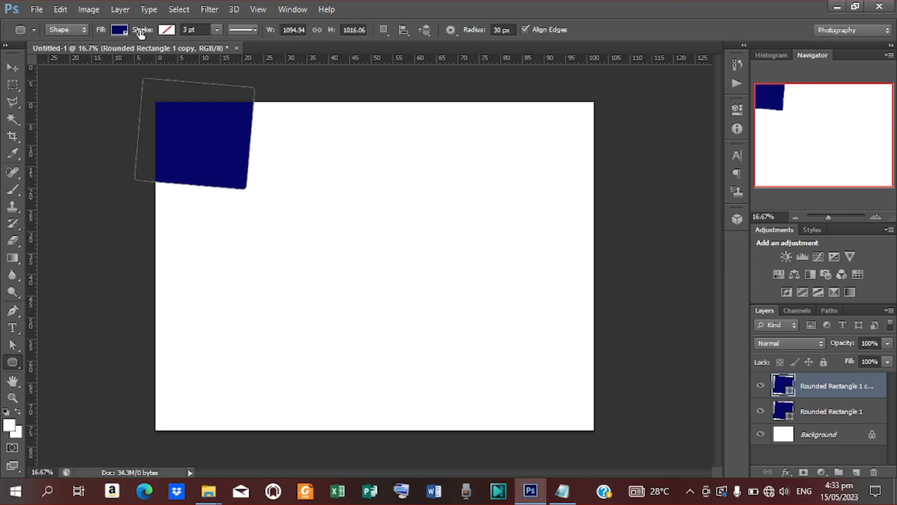
left_click(122, 30)
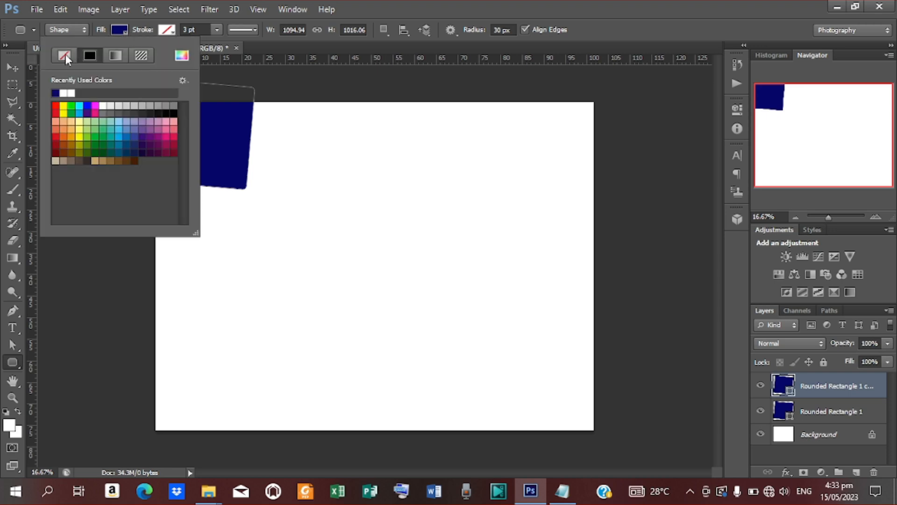
left_click(65, 55)
left_click(167, 31)
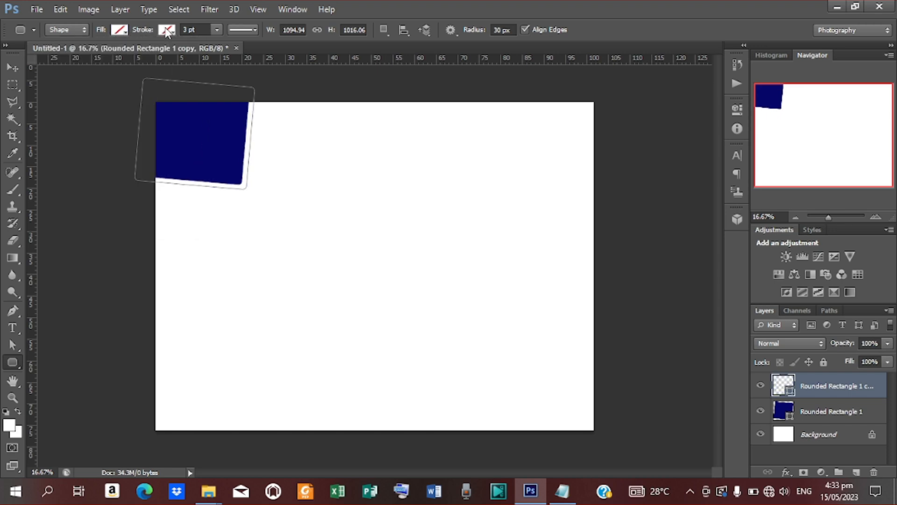
left_click(166, 30)
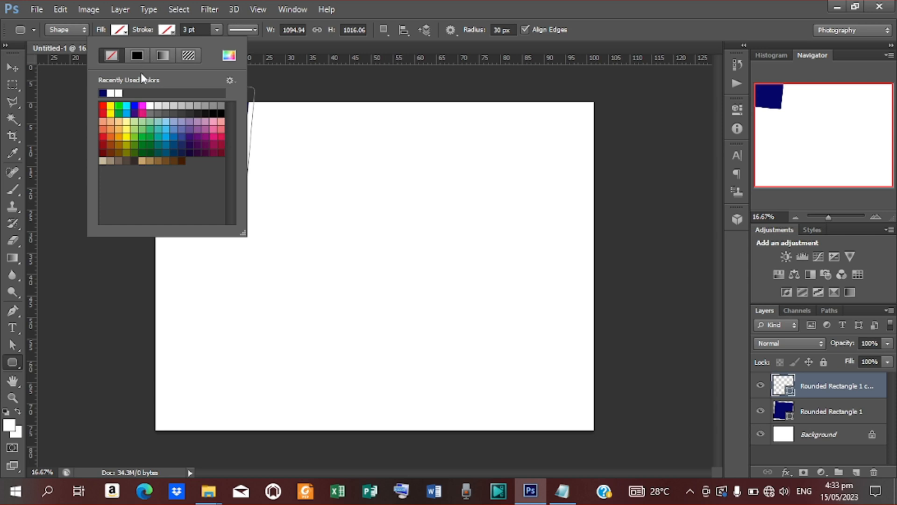
left_click(189, 113)
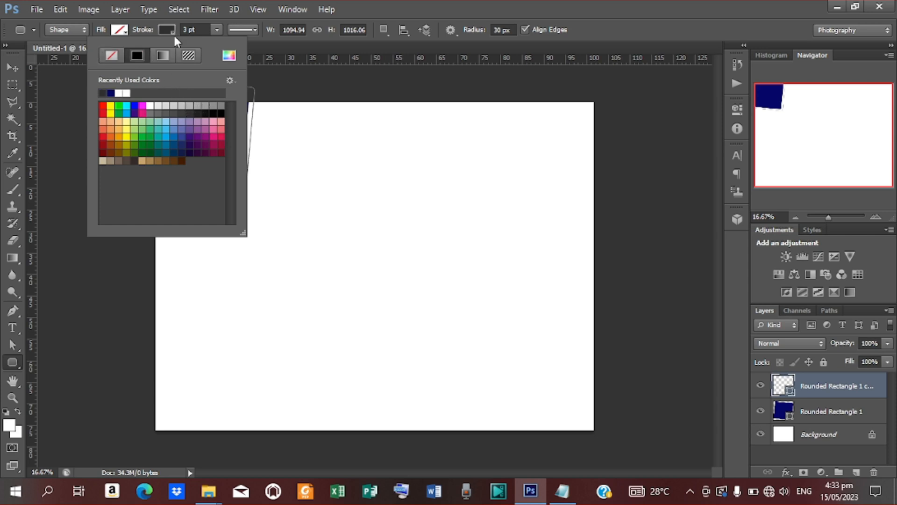
Step: Set the outline rectangle's stroke width to about 3.54 pt and deselect the shape
left_click(242, 31)
left_click(242, 31)
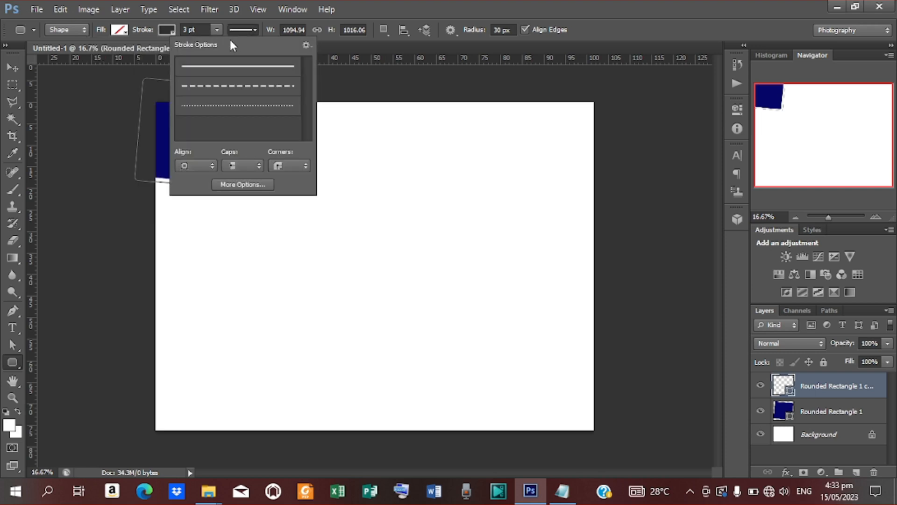
left_click(255, 31)
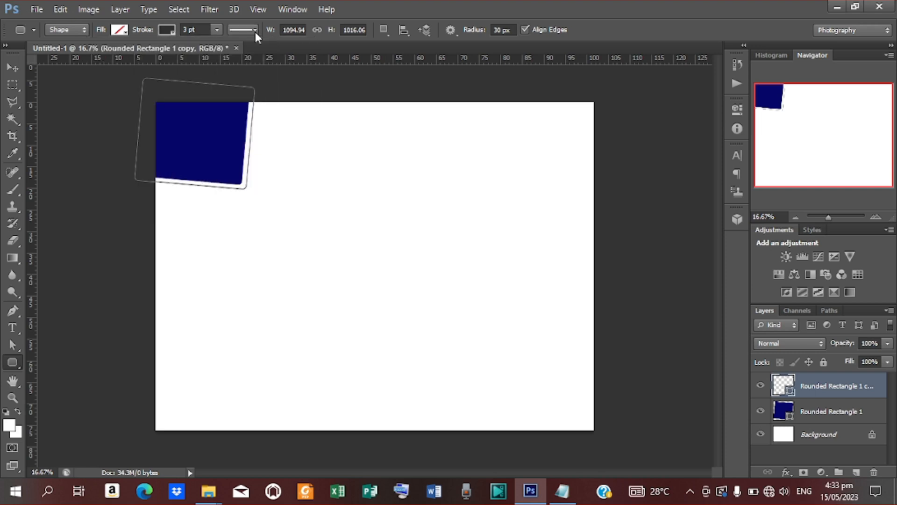
left_click(256, 32)
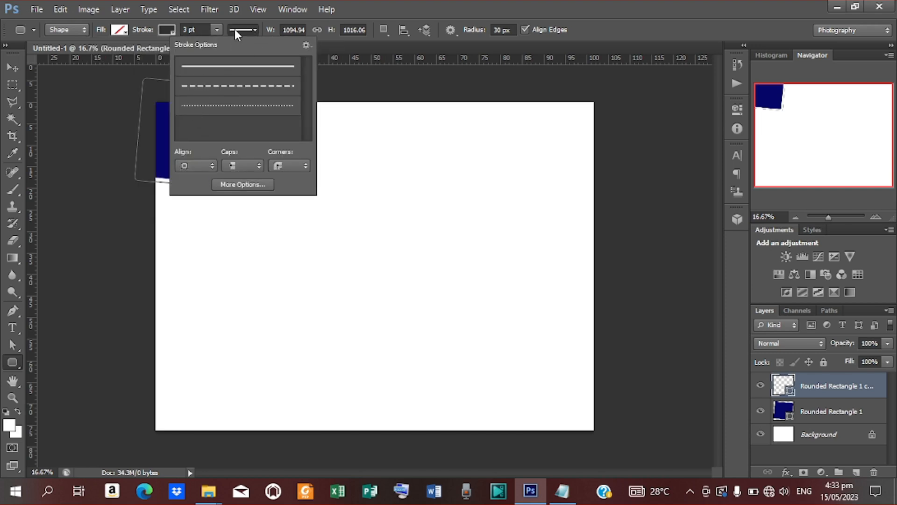
left_click(217, 31)
left_click_drag(217, 43, 217, 45)
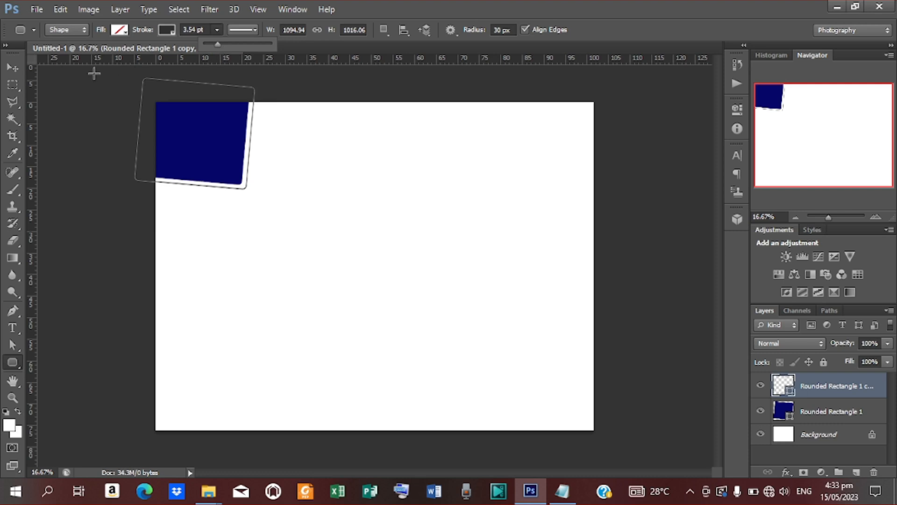
left_click(12, 68)
left_click(300, 186)
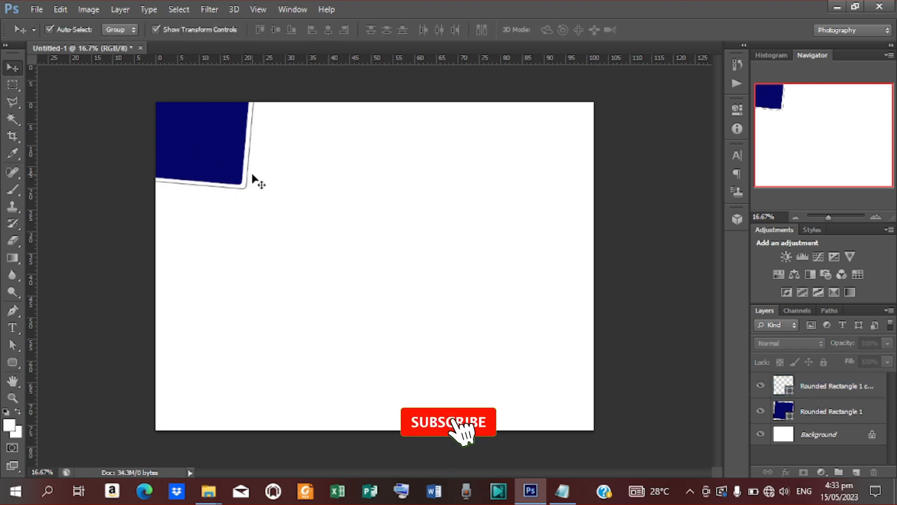
Step: Add a Stroke layer effect in dark grey 535353 to the outline rectangle around the blue shape
left_click(248, 173)
left_click(282, 178)
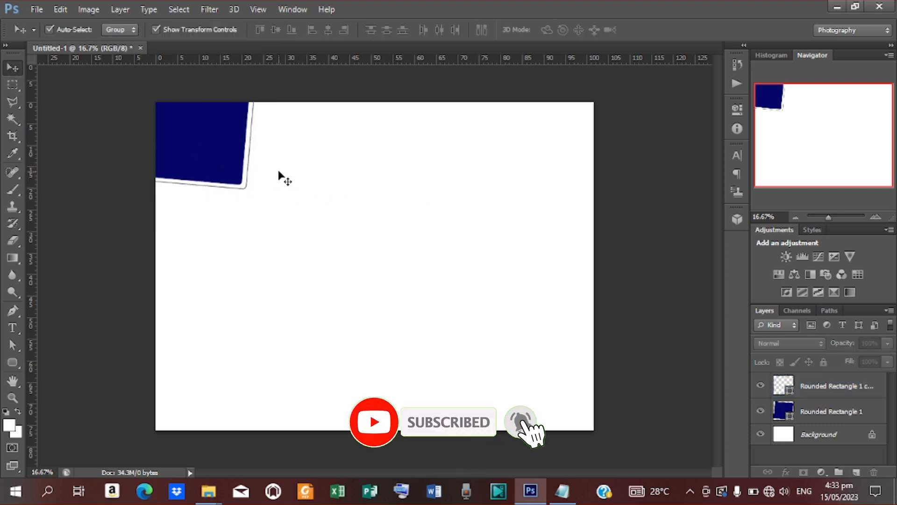
left_click(252, 156)
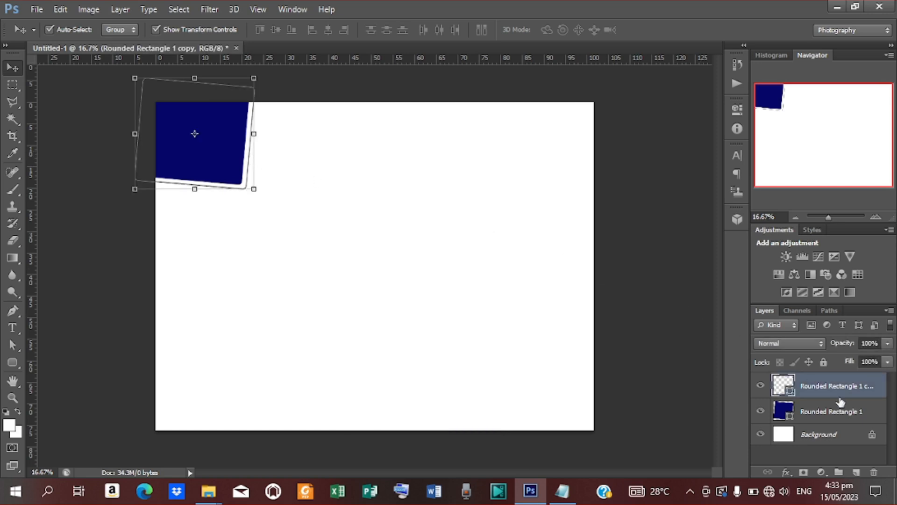
right_click(818, 392)
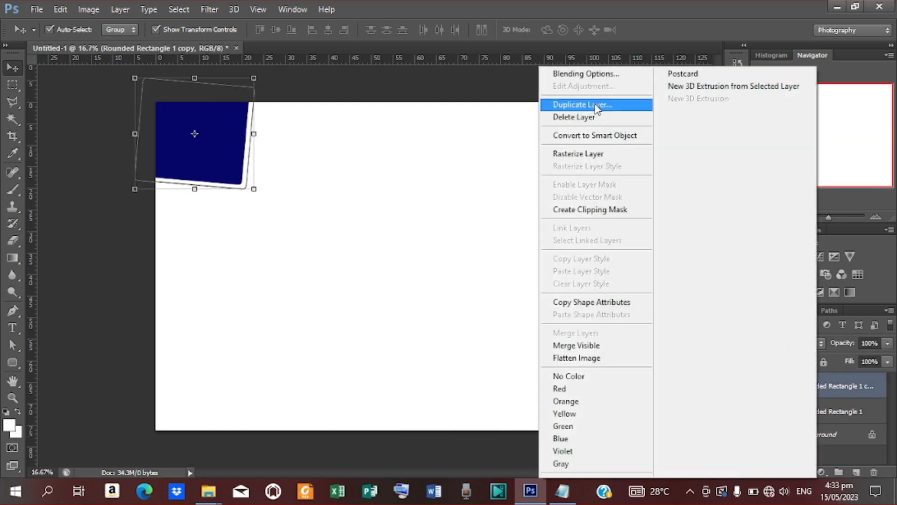
left_click(597, 78)
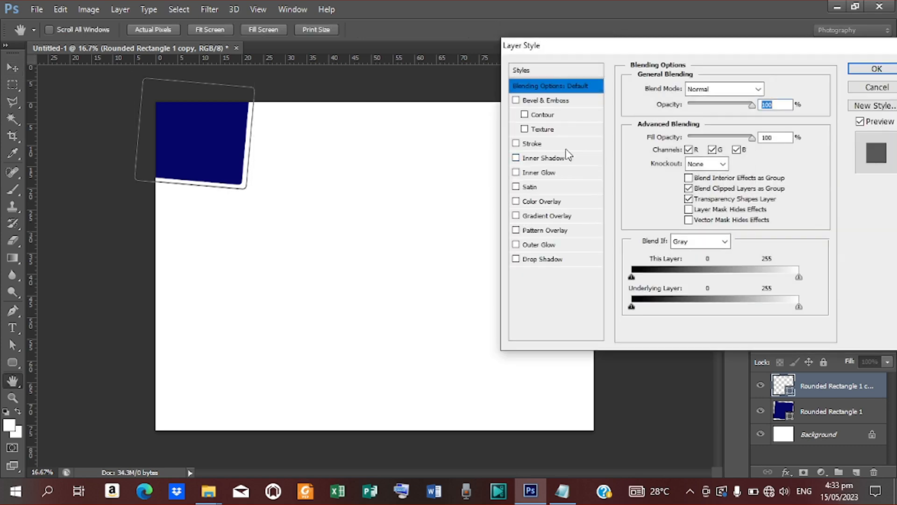
left_click(542, 145)
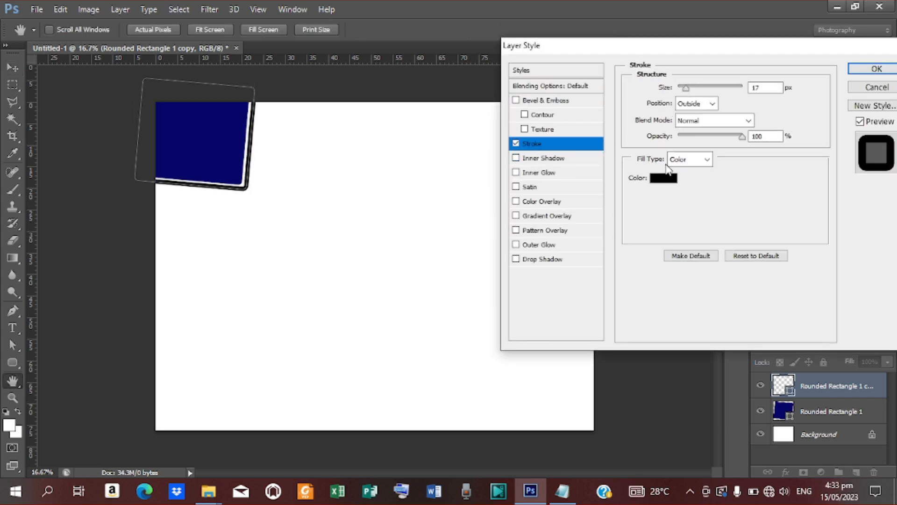
left_click(664, 179)
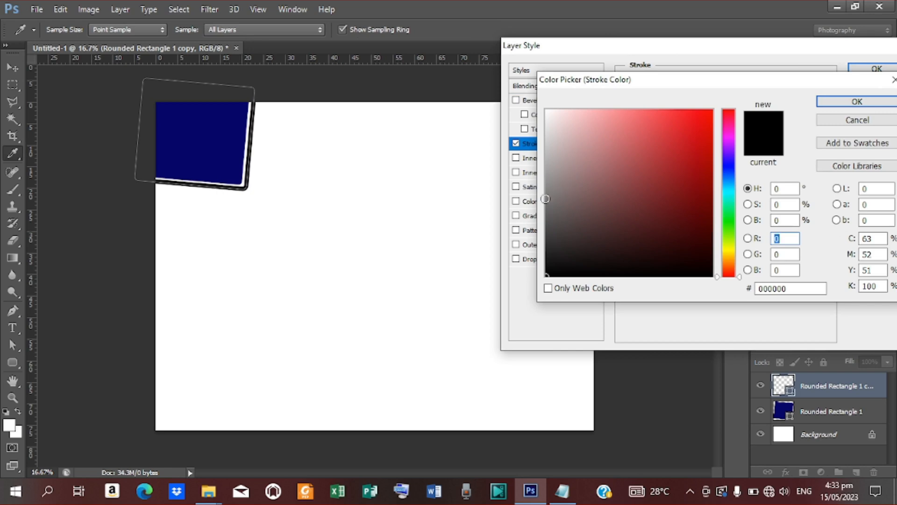
left_click_drag(545, 199, 546, 222)
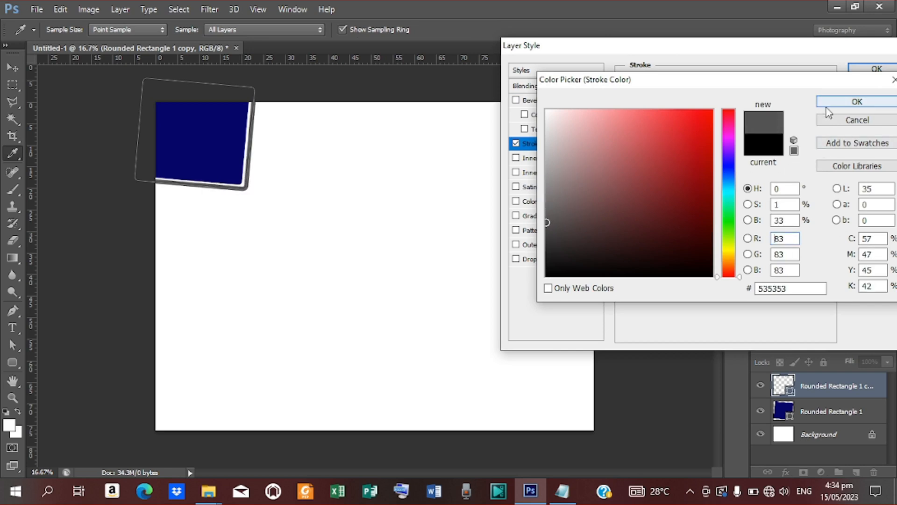
left_click(826, 105)
Step: Reduce the outline's Stroke effect size to a few pixels, apply the layer style and deselect the shape
left_click_drag(686, 88, 681, 99)
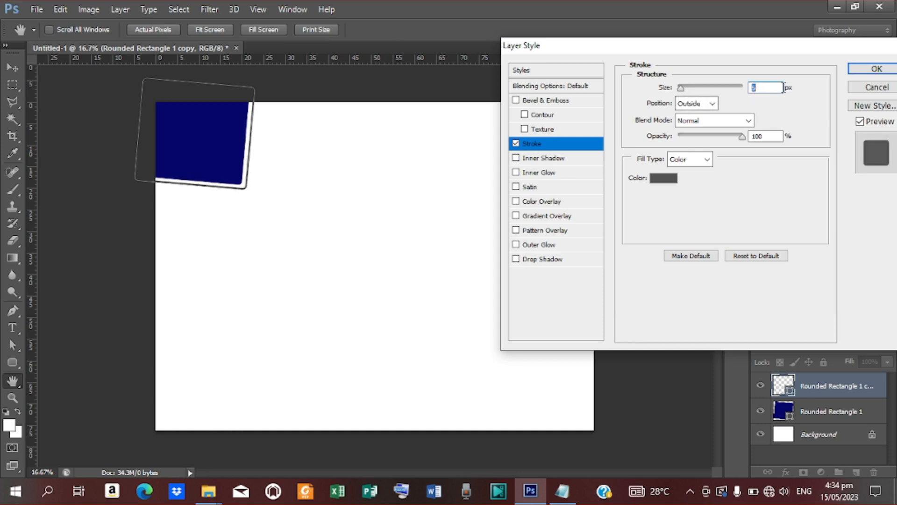
left_click(870, 75)
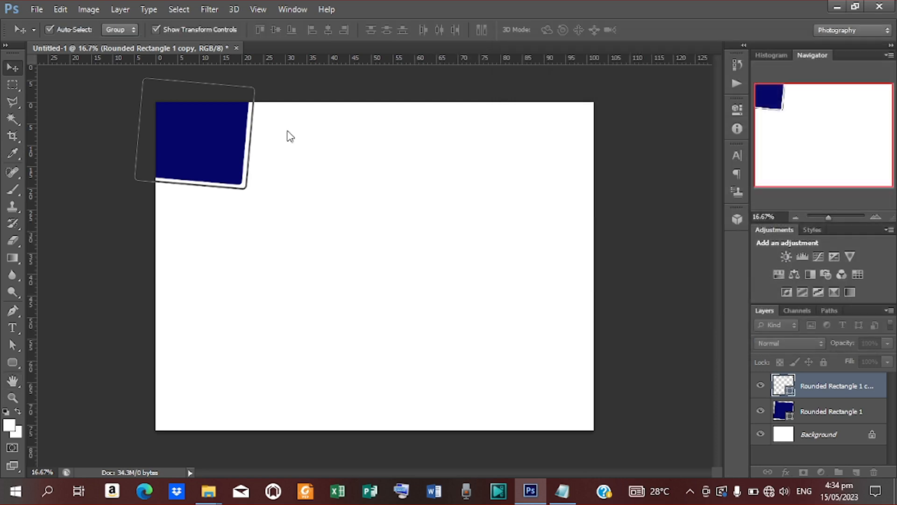
left_click(122, 213)
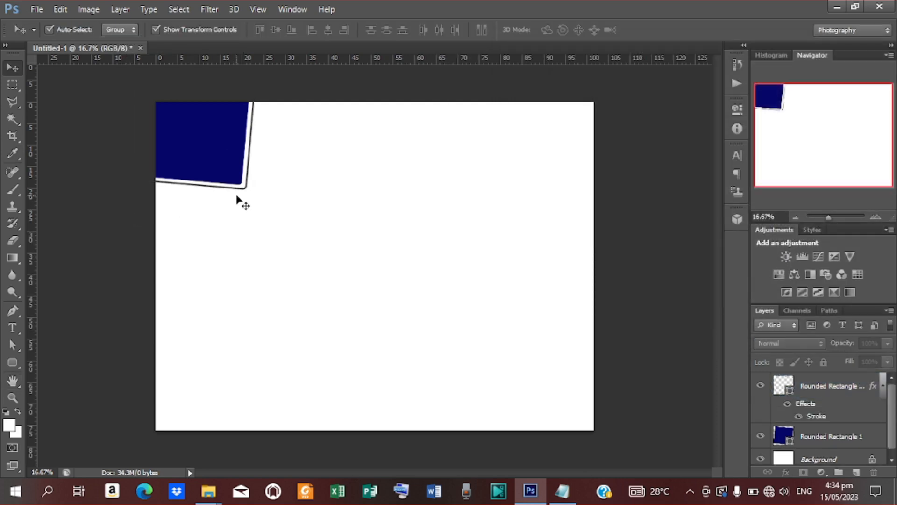
Step: Nudge the outline rectangle about 20 px to the left, closer to the blue rectangle, and deselect it
left_click(250, 167)
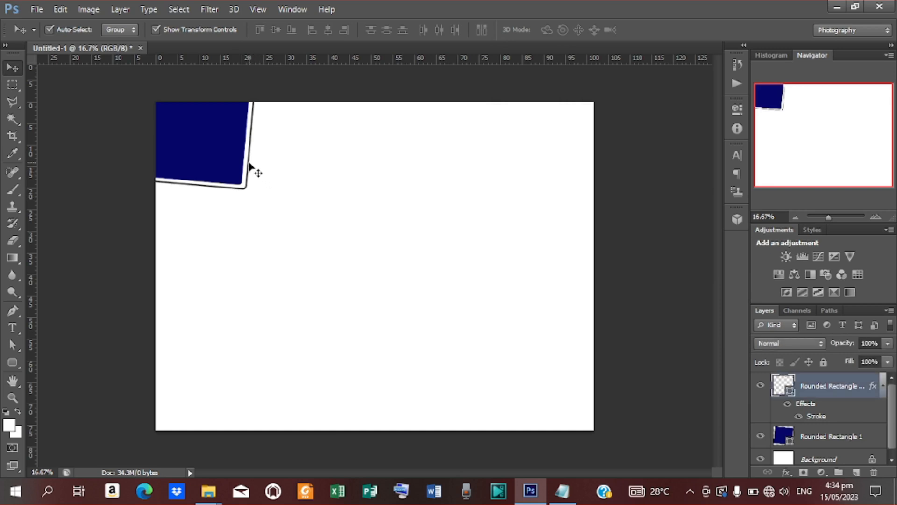
key("shift+Left")
key("shift+Left")
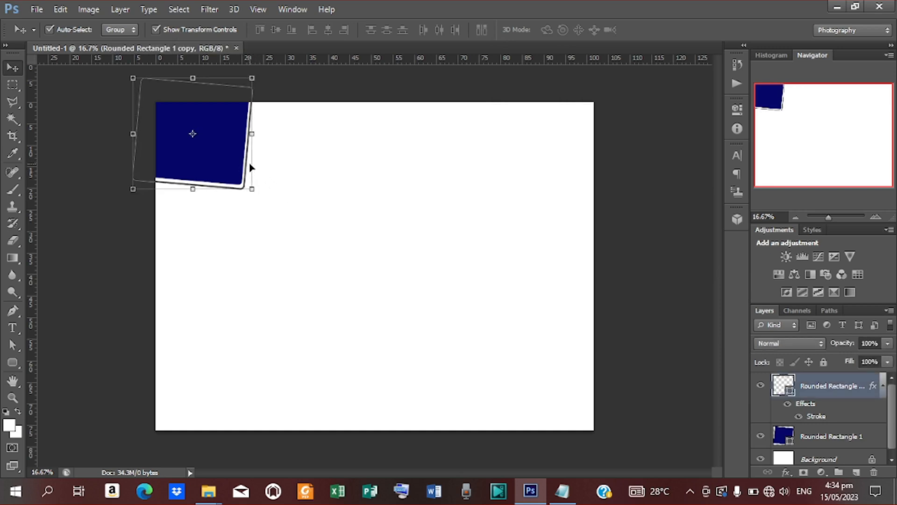
left_click(119, 226)
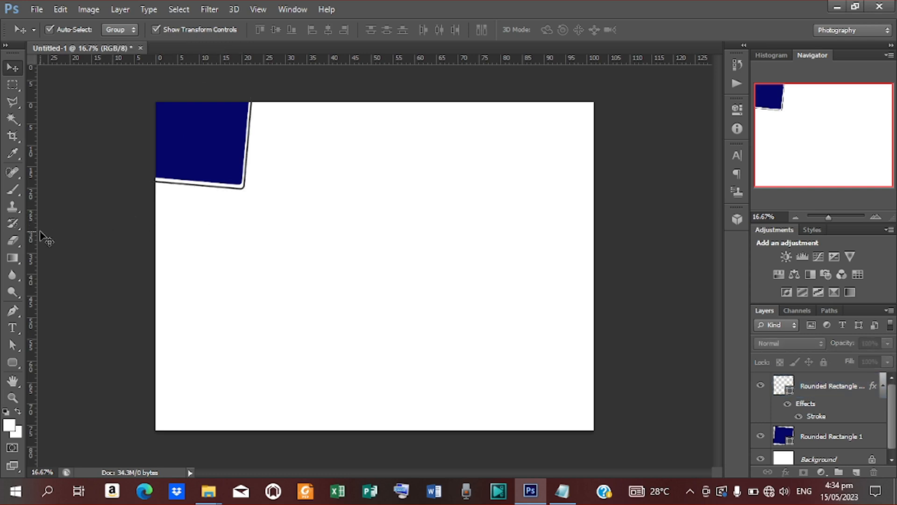
Step: Draw a white circle about 22 cm across and place it over the blue rectangle's lower-right corner
left_click(13, 360)
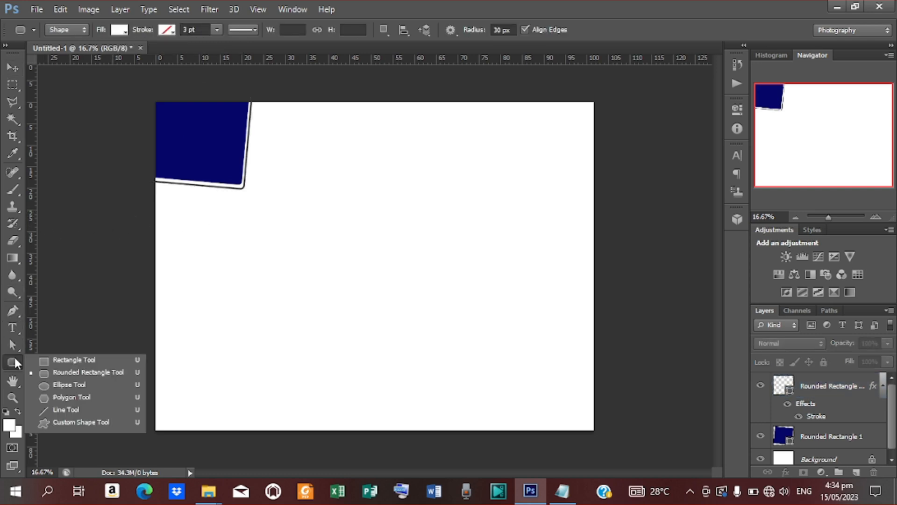
left_click(84, 382)
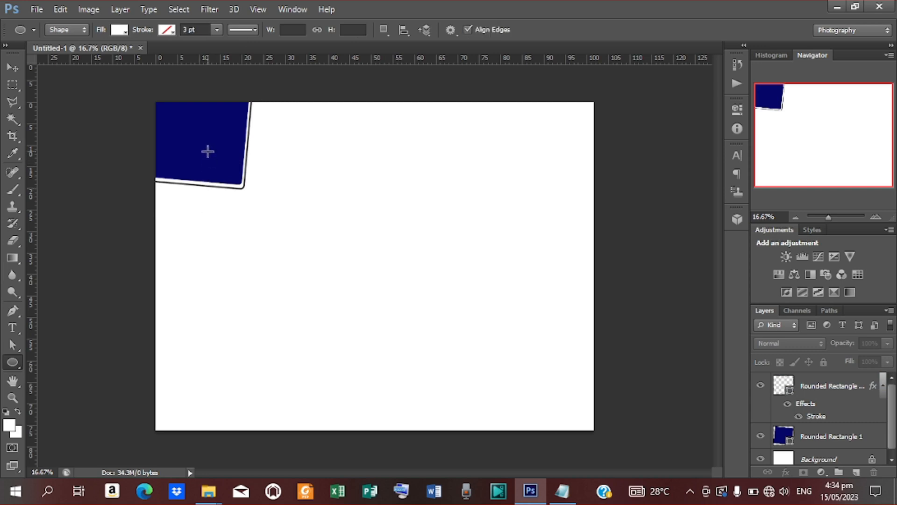
left_click_drag(208, 151, 303, 258)
left_click(9, 68)
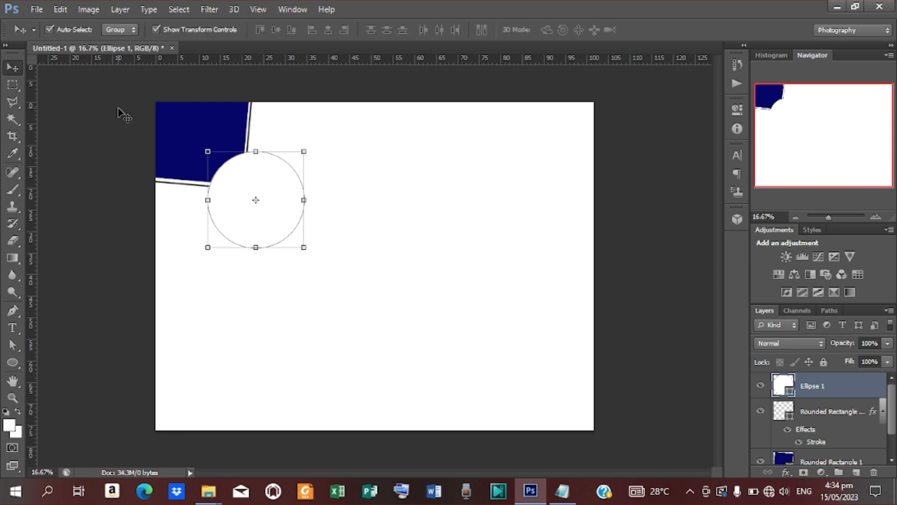
mouse_move(237, 180)
left_mouse_down()
mouse_move(228, 182)
mouse_move(232, 193)
mouse_move(236, 187)
left_mouse_up()
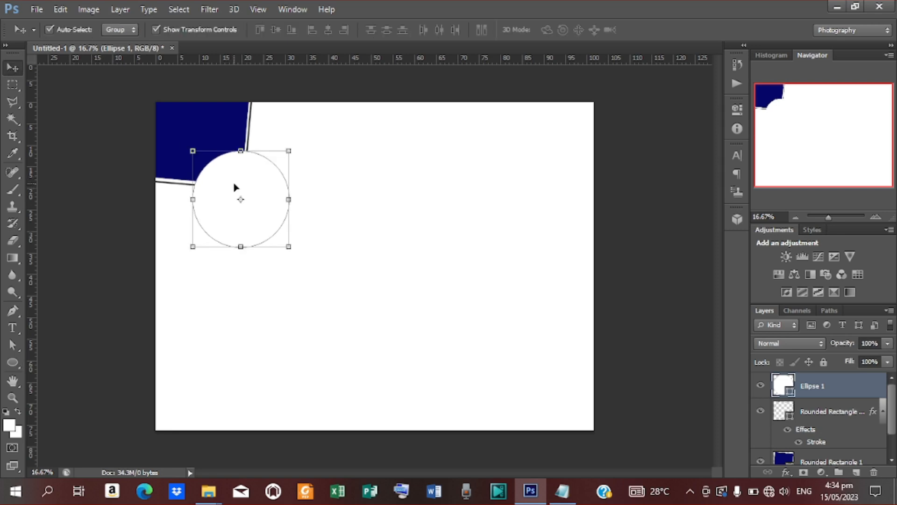
Step: Apply a Color Overlay layer effect in grey 777372 to the circle
right_click(840, 392)
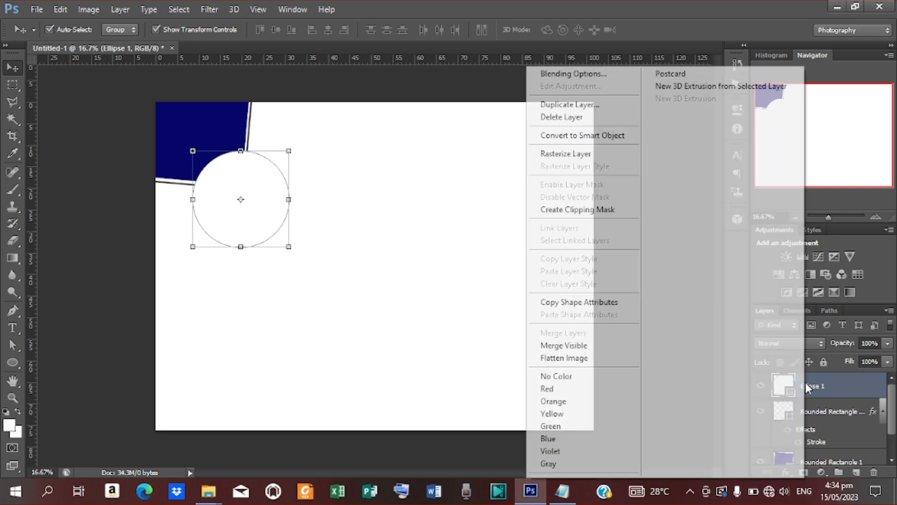
left_click(574, 76)
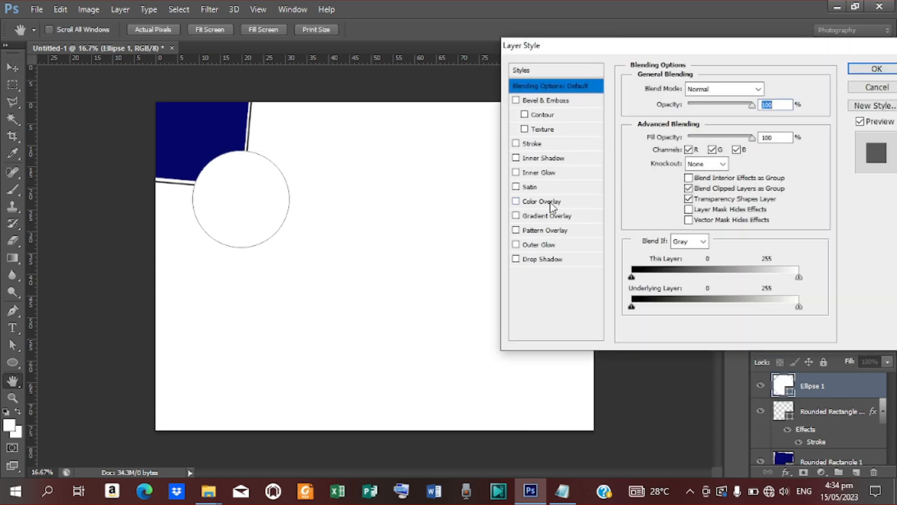
left_click(551, 202)
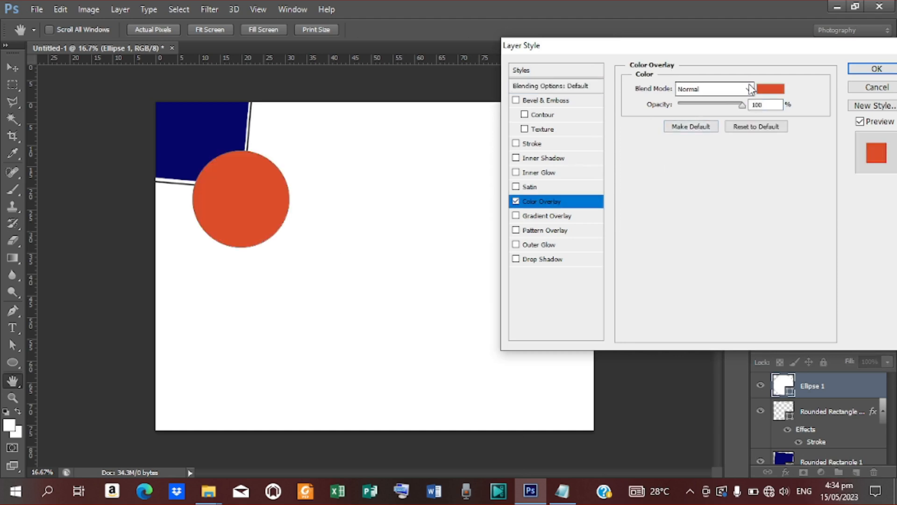
left_click(770, 89)
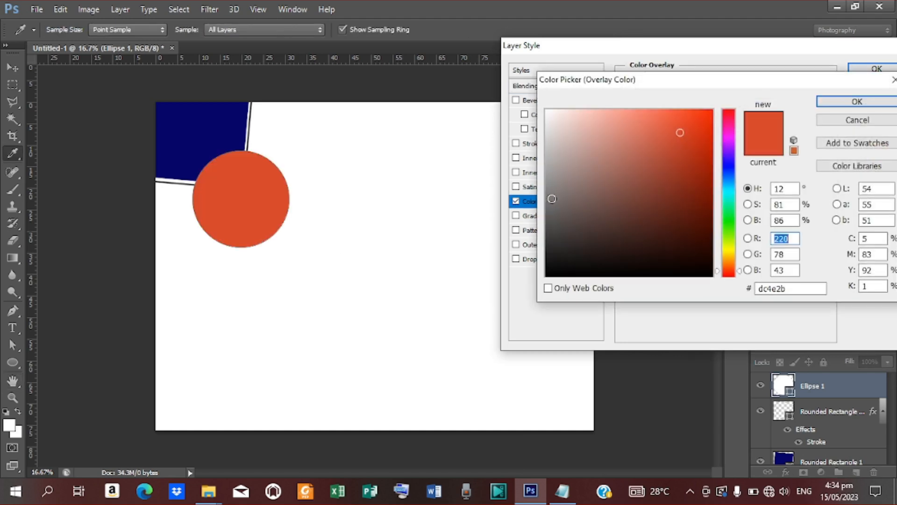
left_click(552, 199)
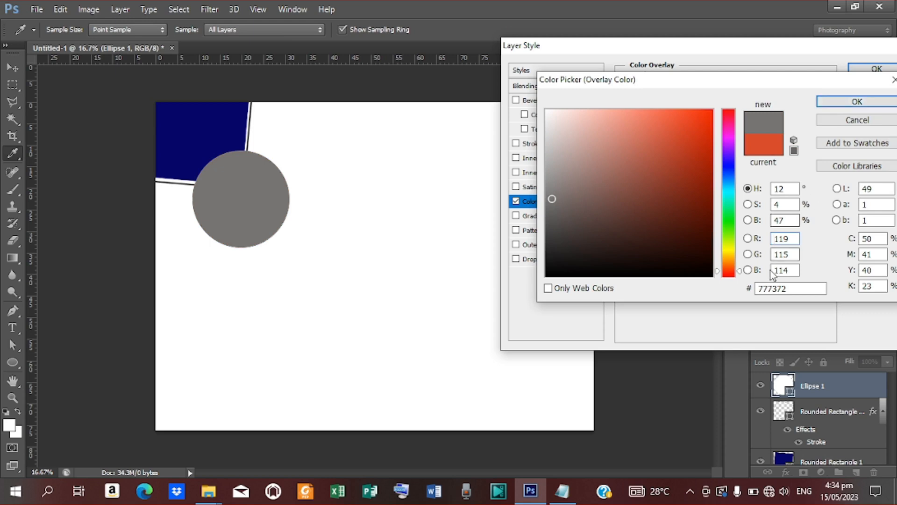
double_click(791, 284)
left_click(857, 101)
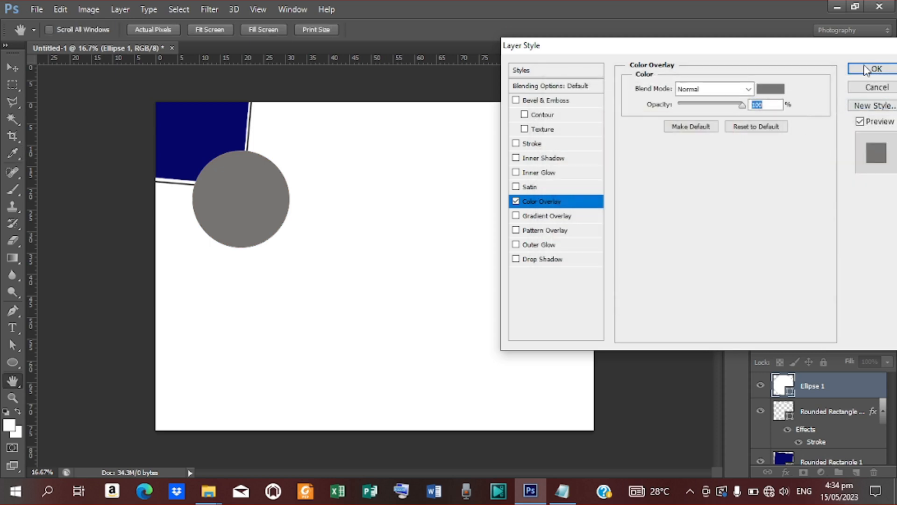
left_click(868, 70)
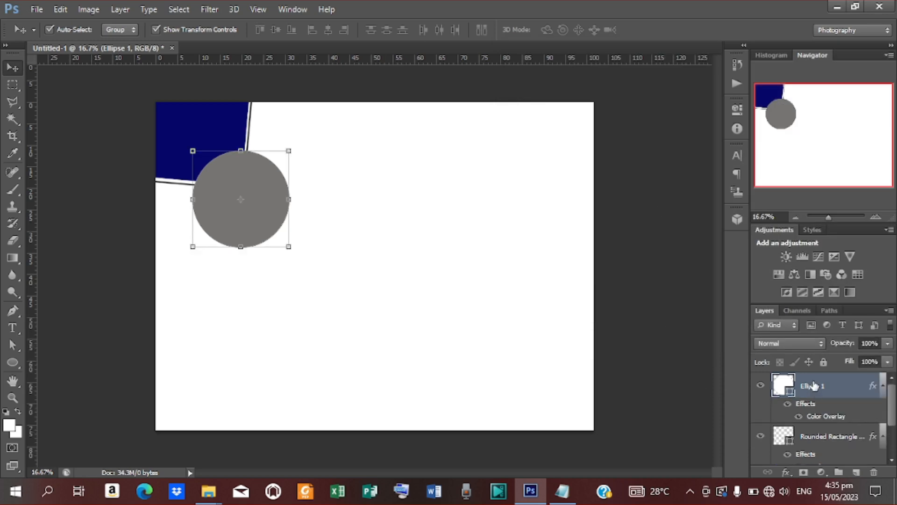
Step: Duplicate the grey circle and scale the copy down to about 87% around its centre
key("ctrl+j")
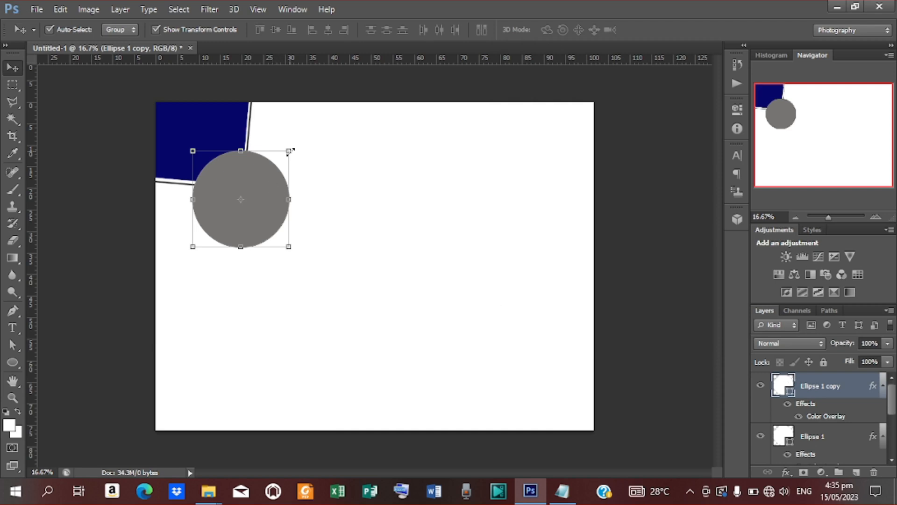
left_click_drag(289, 150, 282, 157)
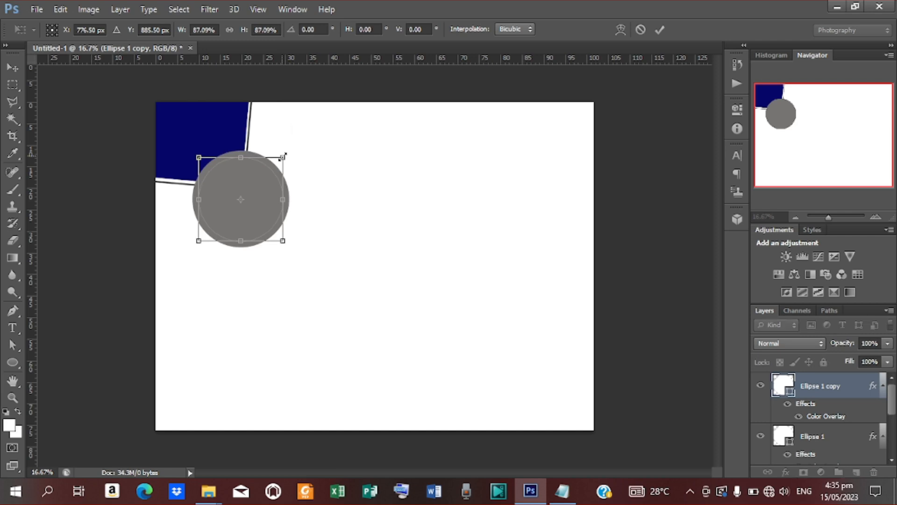
left_click(658, 30)
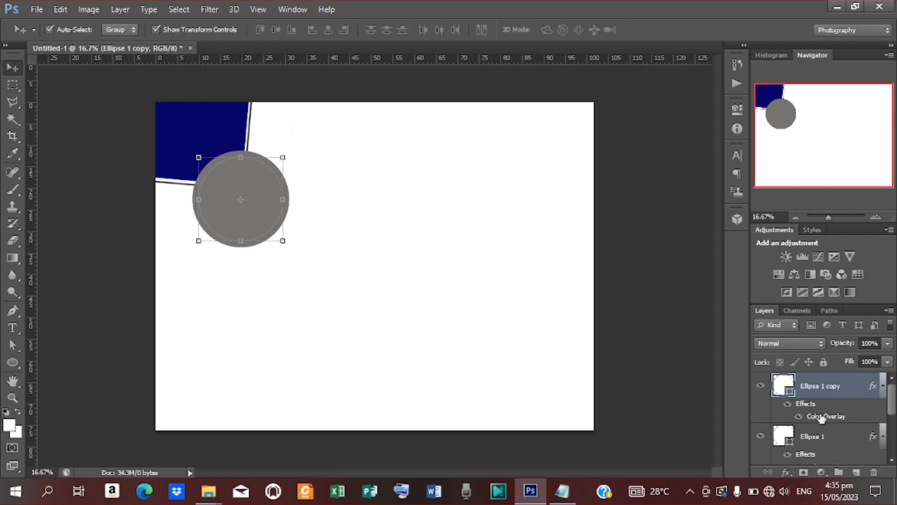
Step: Clear the smaller circle's layer style and fill it with the dark blue 070067 sampled from the rectangle
right_click(814, 388)
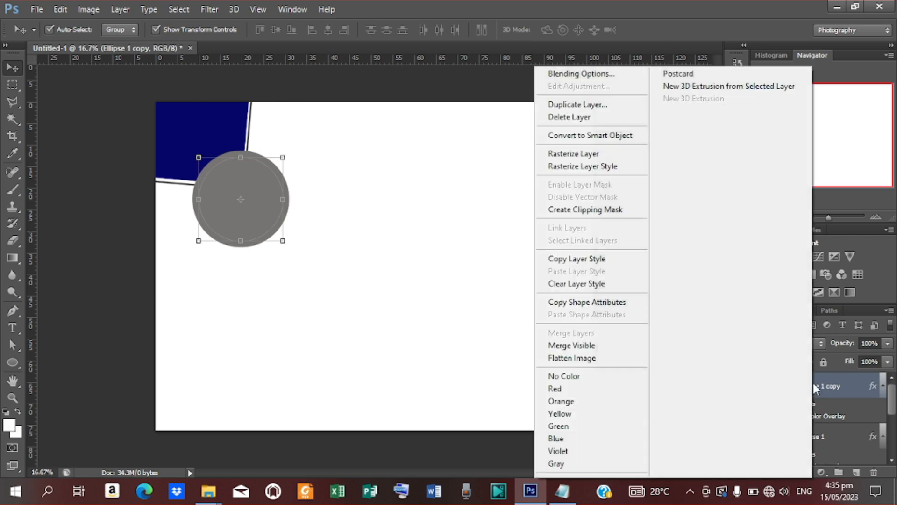
left_click(568, 283)
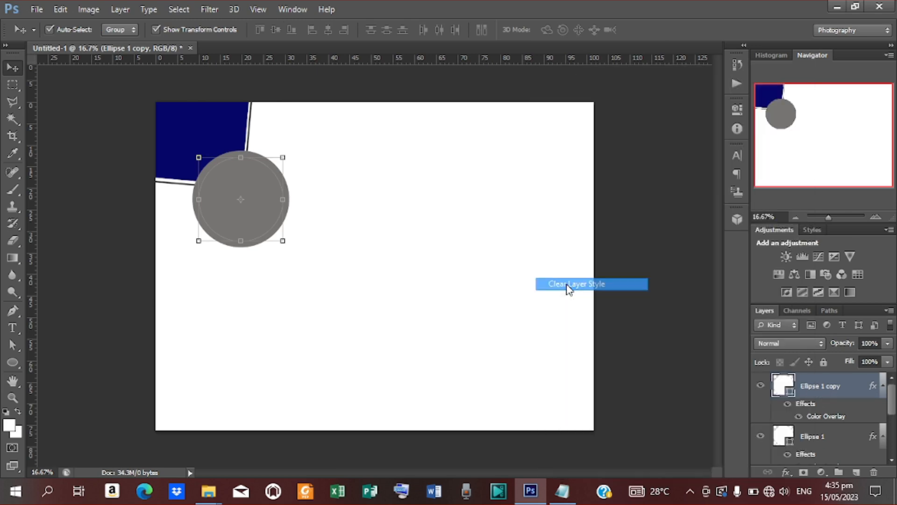
double_click(792, 391)
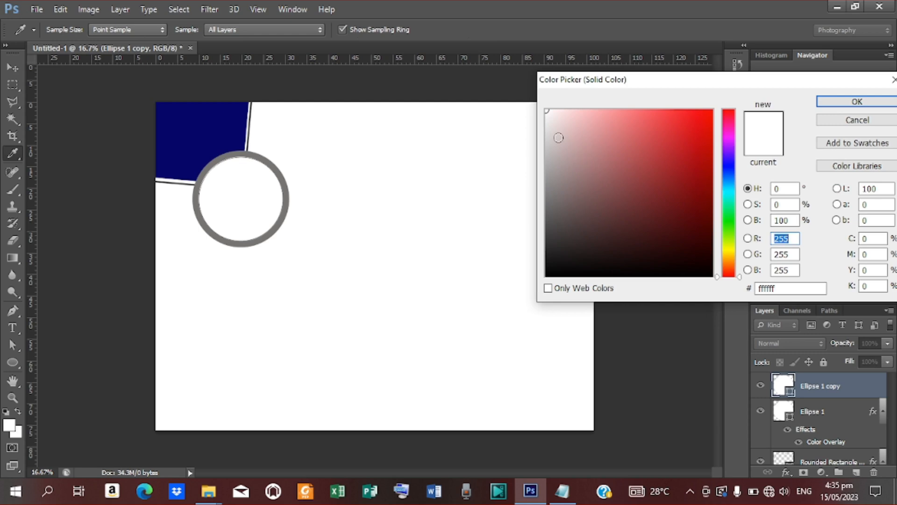
left_click(232, 127)
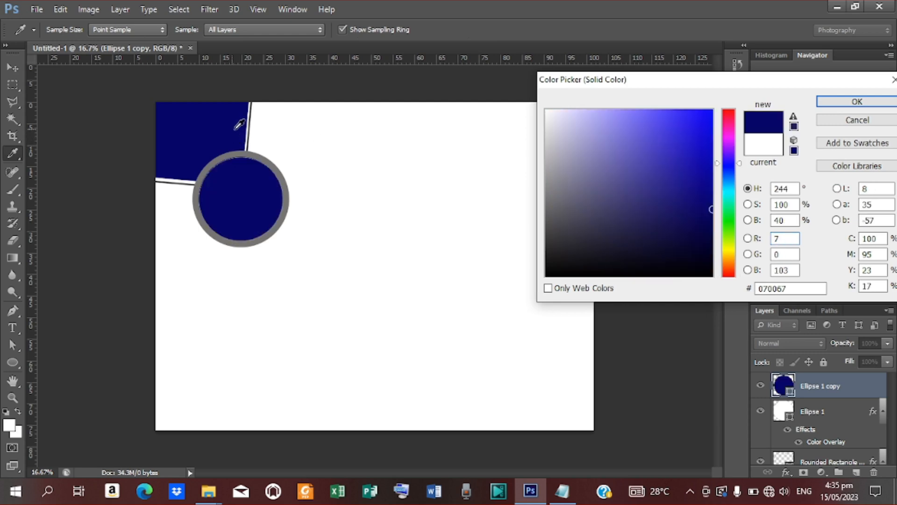
left_click(834, 101)
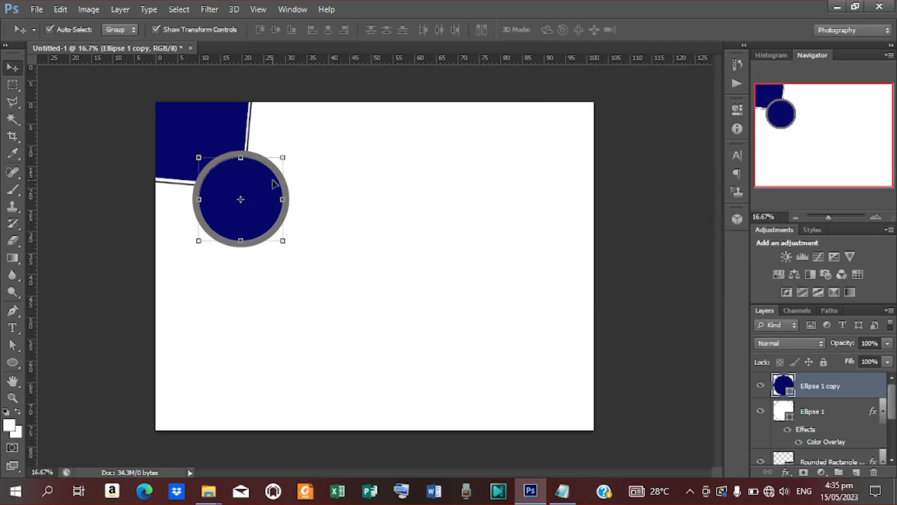
Step: Duplicate the dark blue circle and scale the copy down to about 88% around its centre
key("ctrl+j")
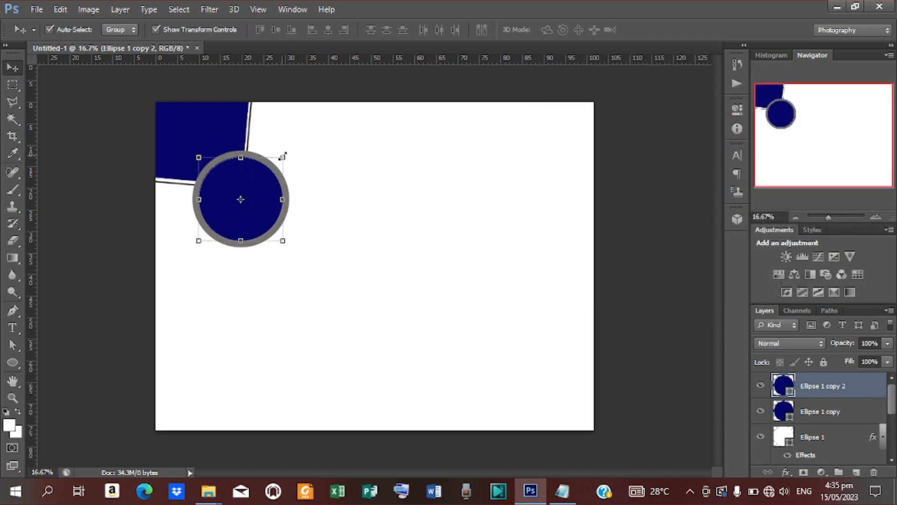
left_click_drag(283, 156, 279, 161)
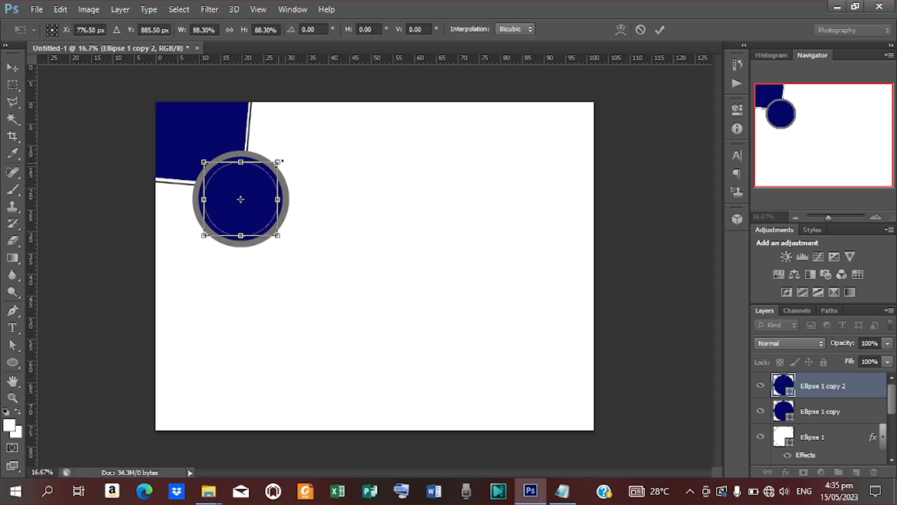
left_click(664, 28)
Step: Change the fill colour of the innermost circle to white
double_click(789, 391)
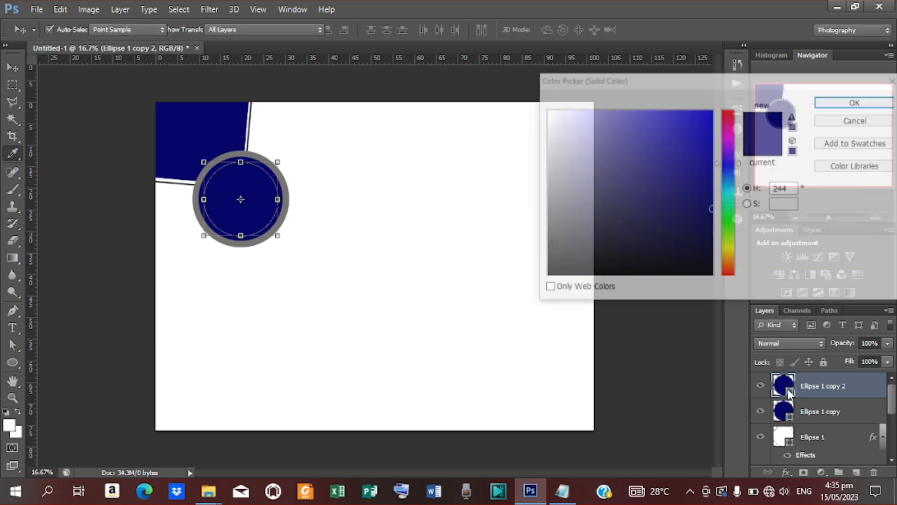
mouse_move(547, 131)
left_mouse_down()
mouse_move(567, 140)
mouse_move(547, 111)
left_mouse_up()
left_click(835, 102)
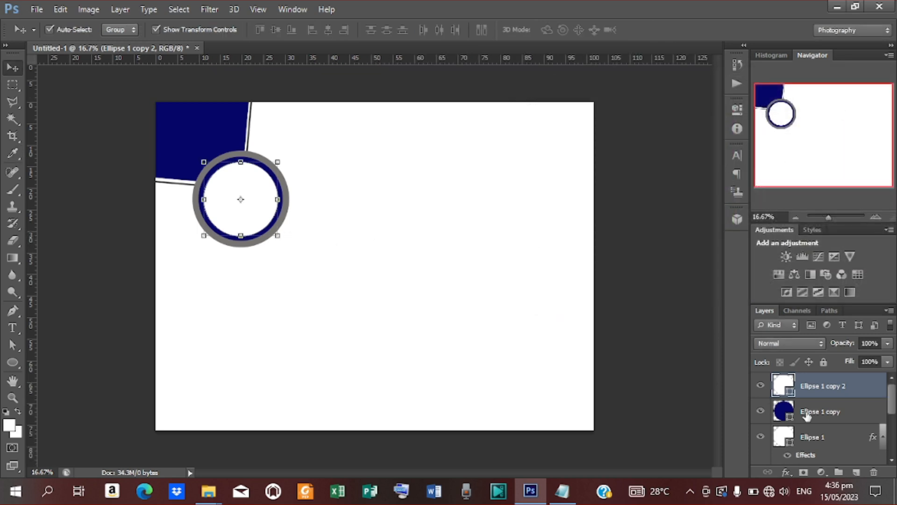
Step: Duplicate all the circle and rounded rectangle layers together and move the copies to the canvas's upper-right corner
scroll(813, 411, "down", 3)
scroll(813, 411, "up", 1)
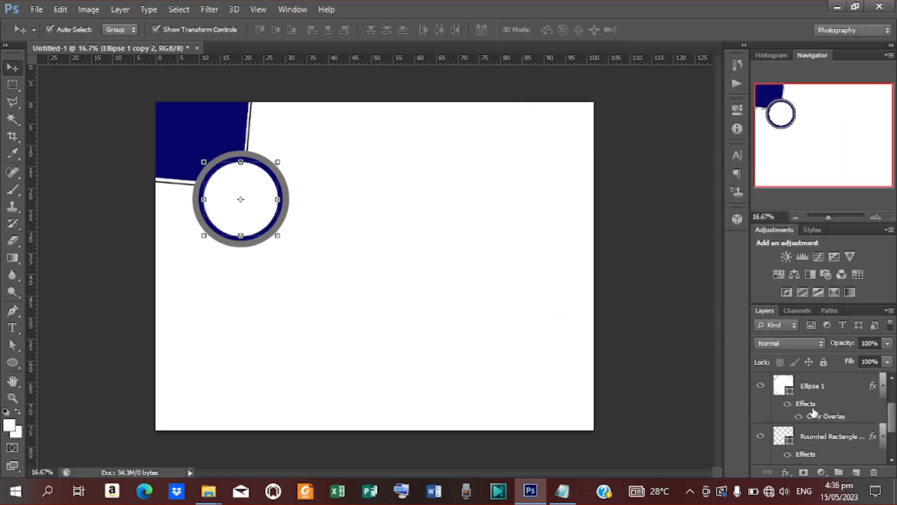
scroll(813, 411, "down", 1)
scroll(814, 411, "down", 1)
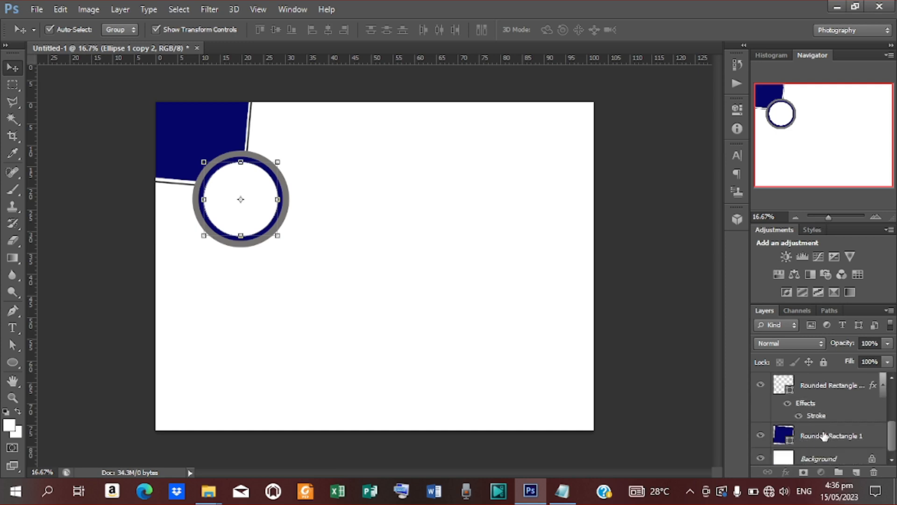
left_click(825, 436, "shift")
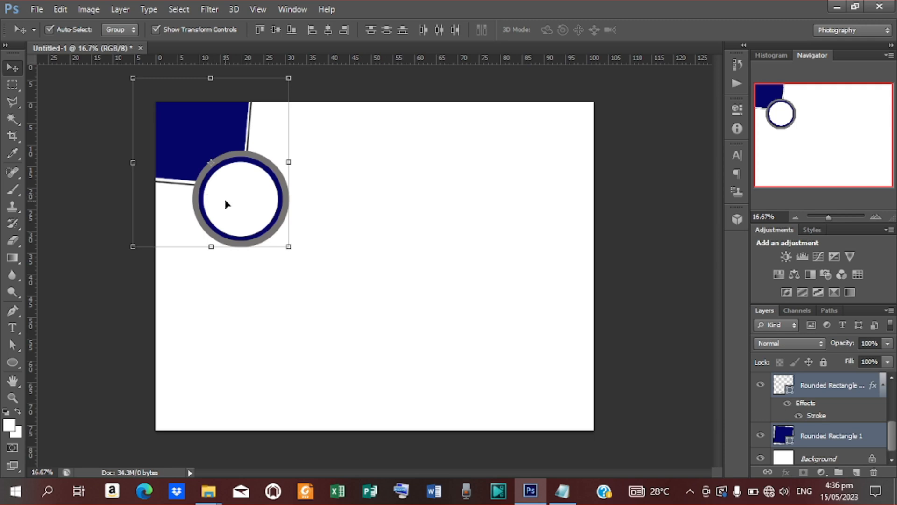
key("ctrl+j")
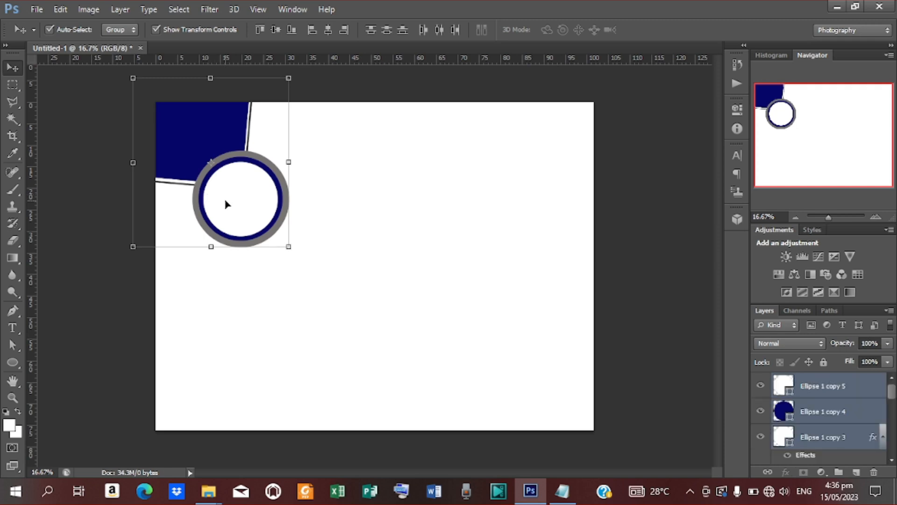
left_click_drag(236, 191, 558, 182)
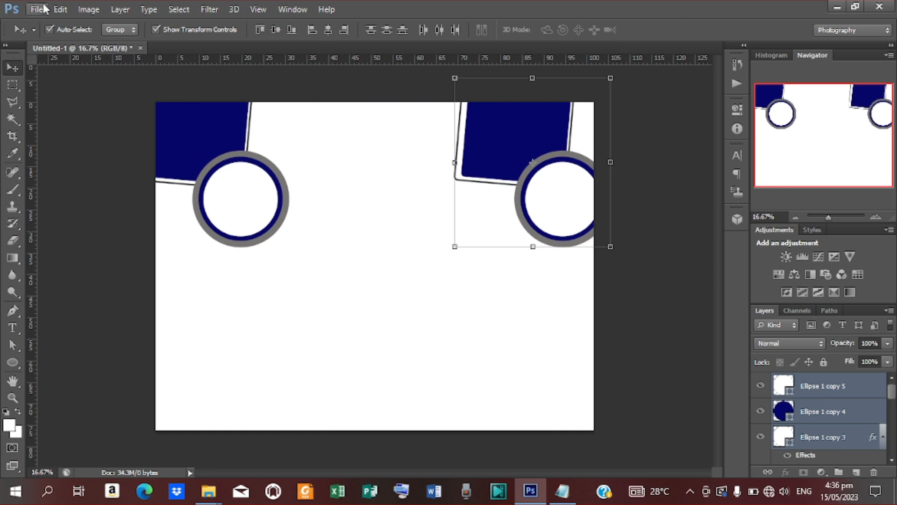
Step: Flip the copied shapes horizontally and nudge them right and slightly up so they mirror the upper-left corner design
left_click(63, 13)
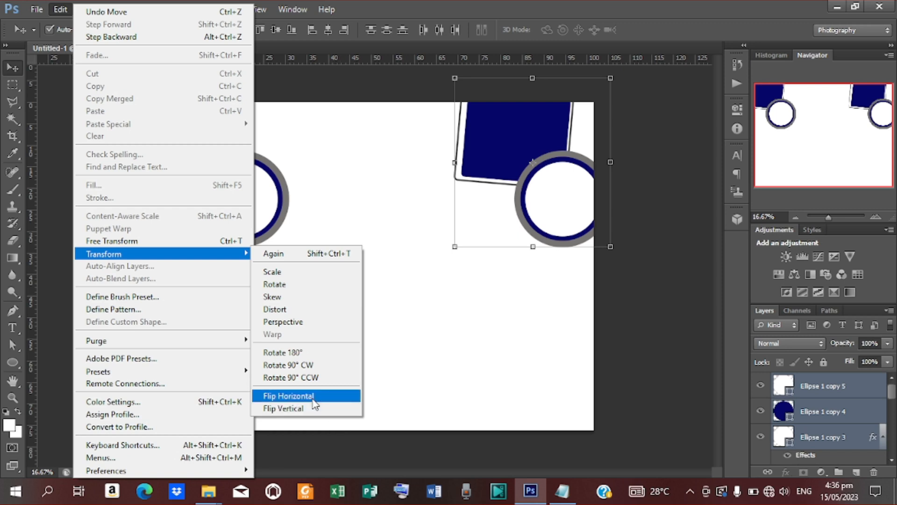
left_click(334, 396)
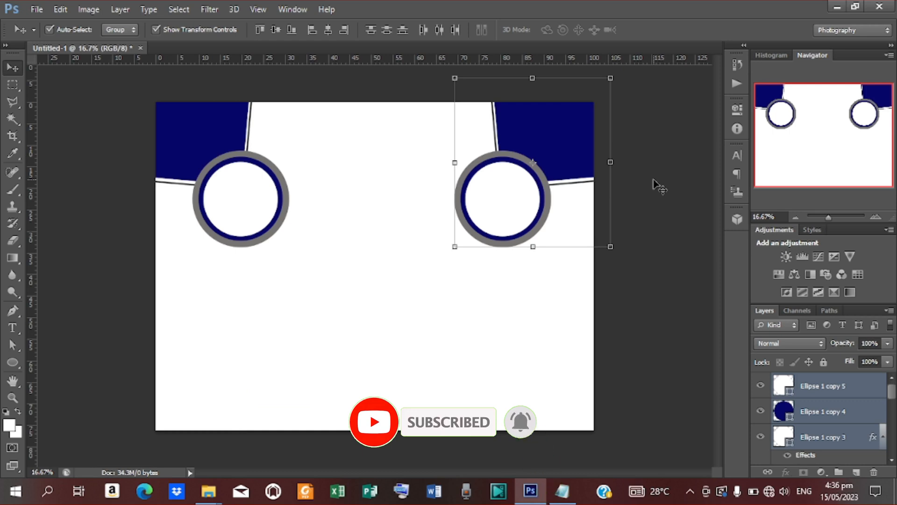
key("shift+Right")
key("shift+Right")
key("shift+Right")
key("shift+Right")
key("shift+Right")
key("shift+Right")
key("shift+Right")
key("shift+Right")
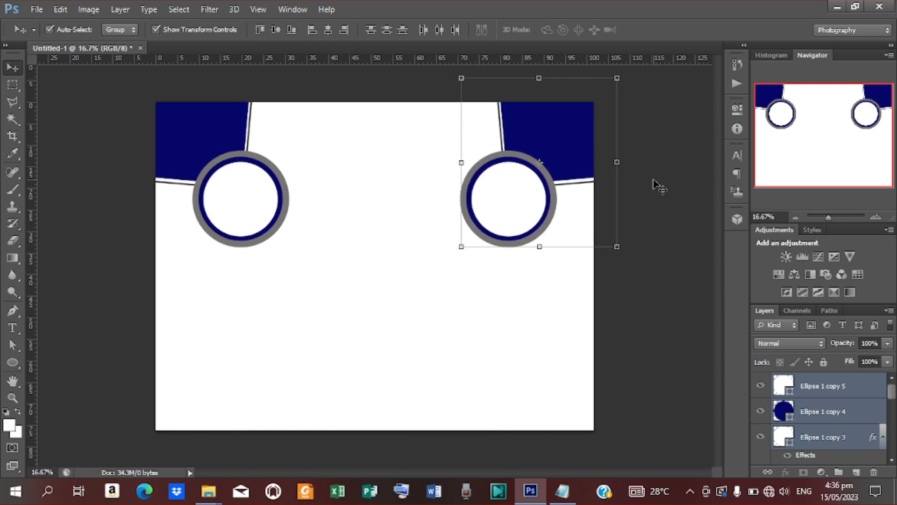
key("shift+Right")
key("shift+Right")
key("shift+Right")
key("shift+Right")
key("shift+Right")
key("shift+Right")
key("shift+Right")
key("shift+Right")
key("shift+Right")
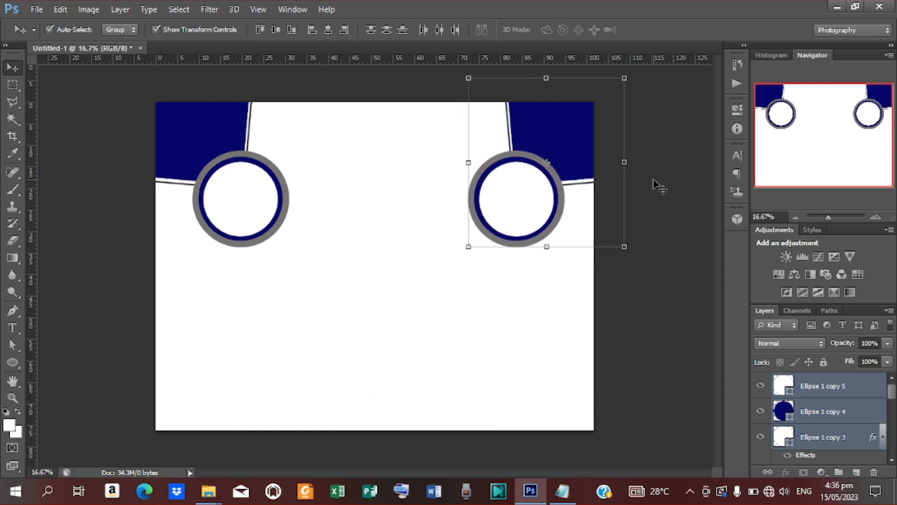
key("shift+Left")
key("shift+Left")
key("shift+Left")
key("shift+Left")
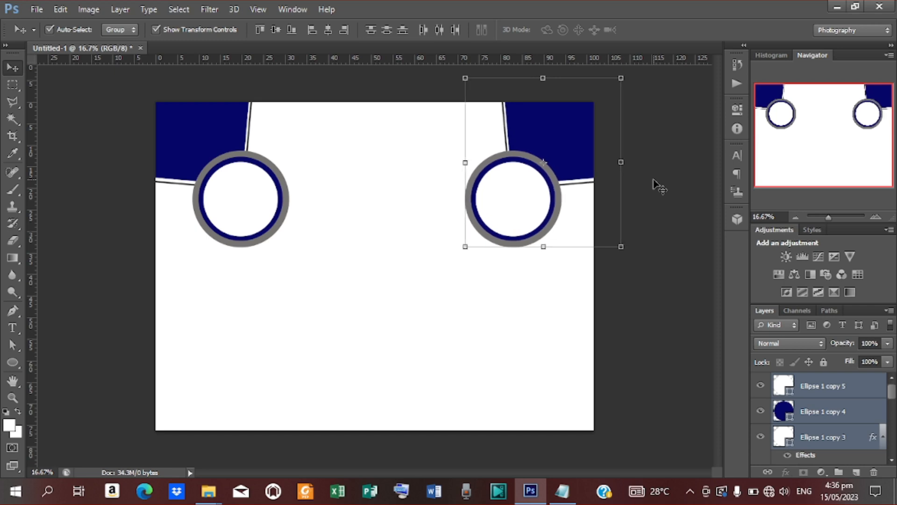
key("shift+Up")
key("shift+Up")
key("shift+Up")
key("shift+Up")
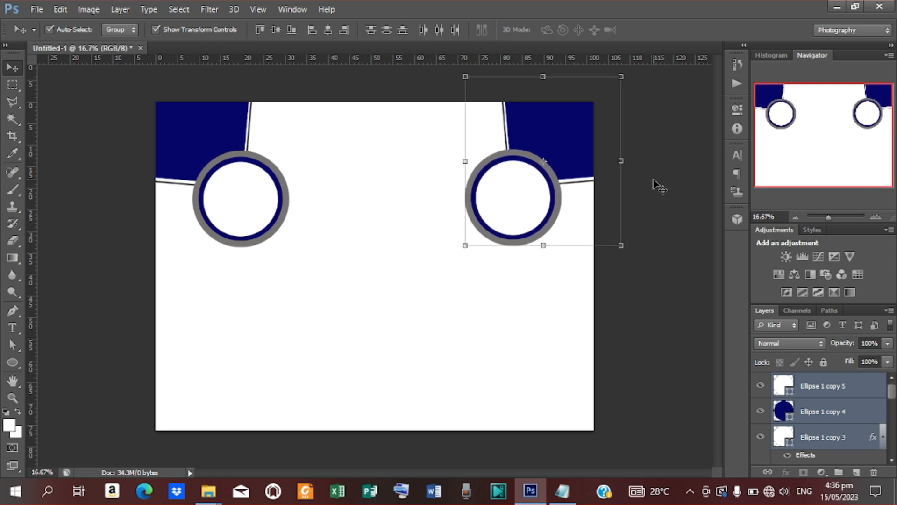
left_click(653, 179)
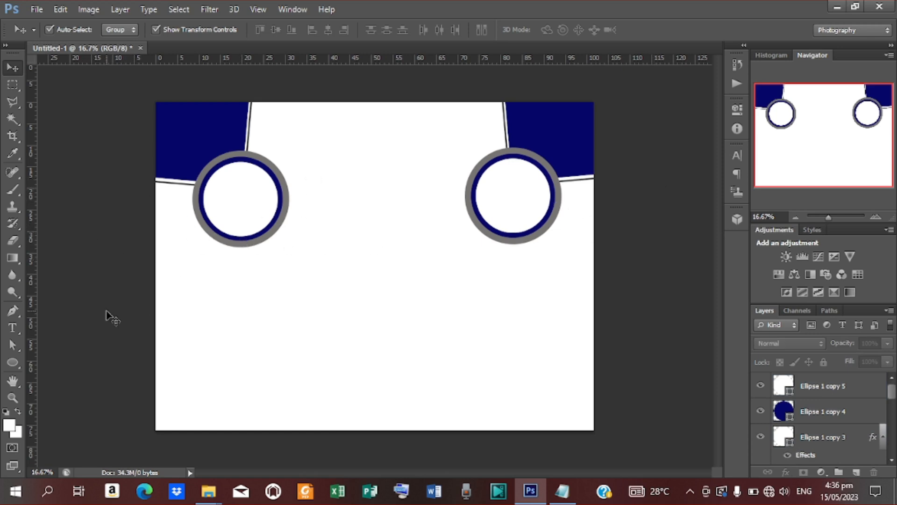
Step: Draw a rounded rectangle of about 547 × 624 px with a 30 px radius in the canvas's lower-left area
left_click(11, 362)
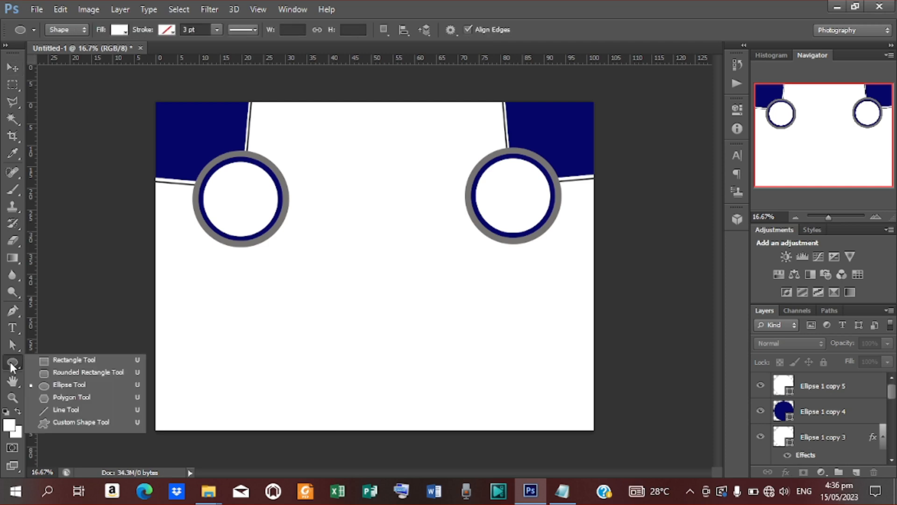
left_click(89, 373)
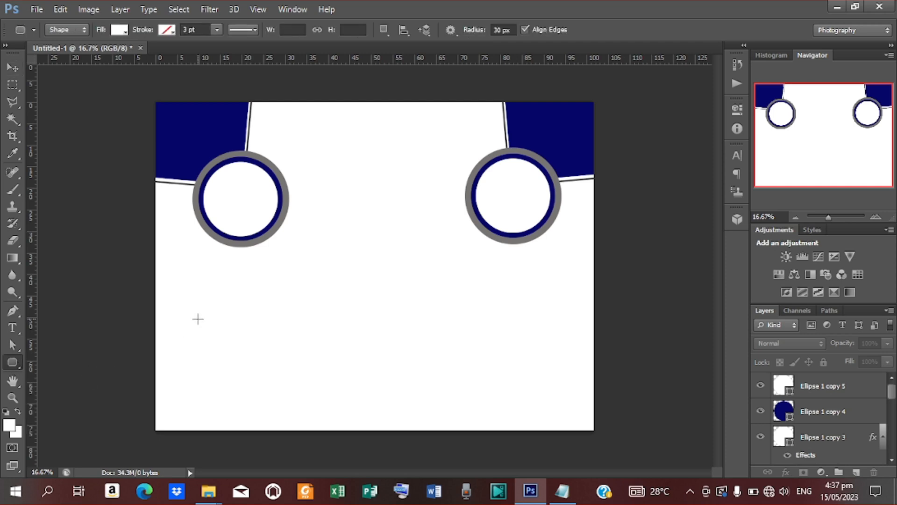
left_click(190, 265)
left_click(398, 215)
left_click_drag(174, 275, 234, 343)
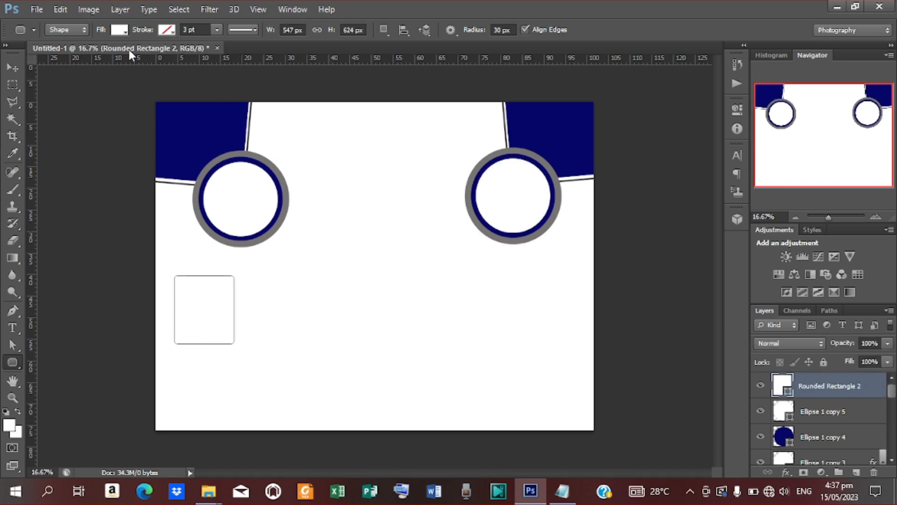
Step: Fill the new rounded rectangle with the recently used dark blue
left_click(122, 31)
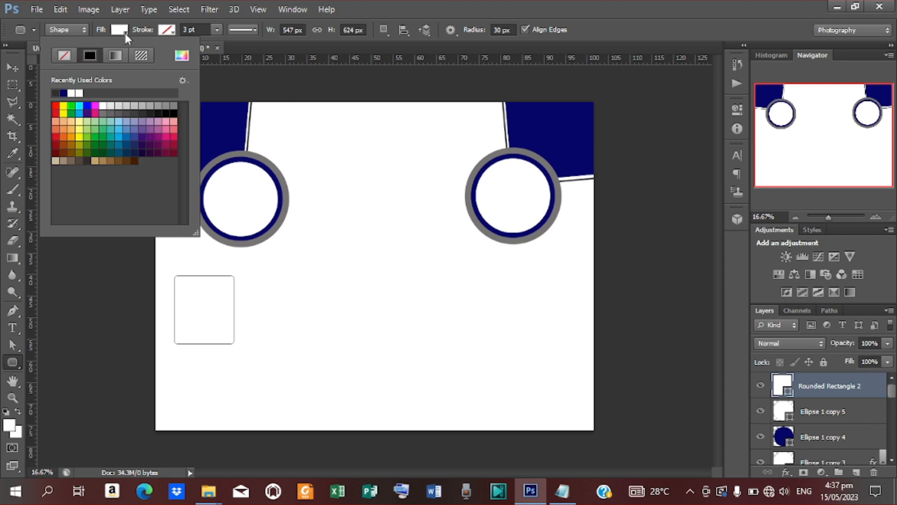
left_click(55, 93)
left_click(12, 67)
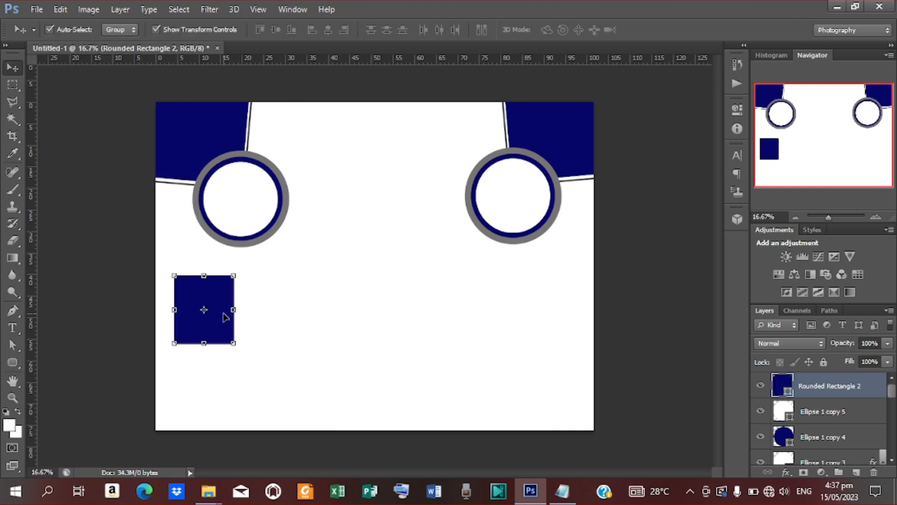
Step: Duplicate the dark blue rounded rectangle and place the copy directly below it with a narrow gap
key("ctrl+j")
left_click_drag(225, 311, 230, 386)
key("shift+Up")
key("shift+Up")
key("shift+Up")
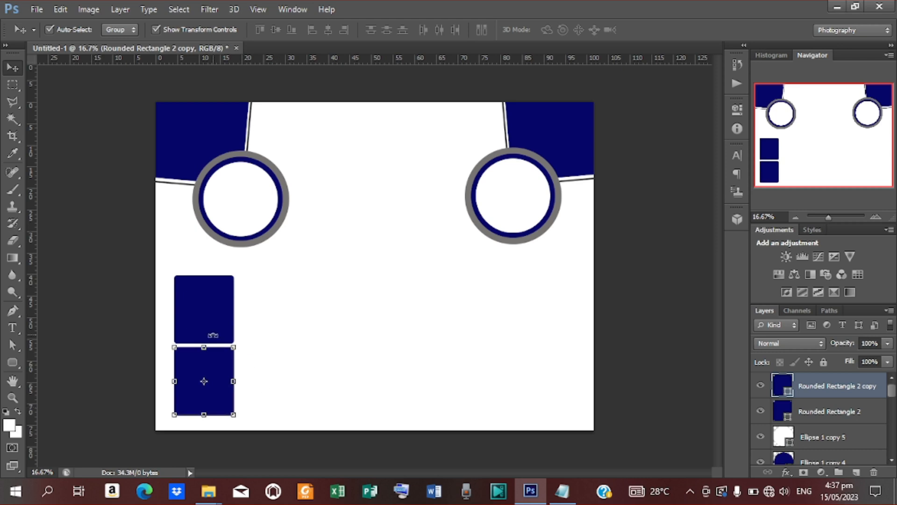
Step: Duplicate both stacked rounded rectangles and place the copies beside them as a second column
left_click(205, 327)
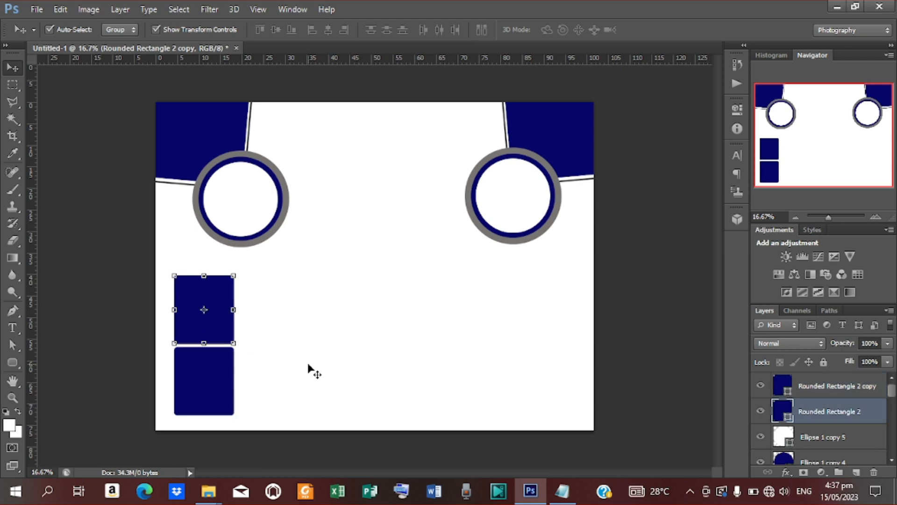
left_click(826, 388, "shift")
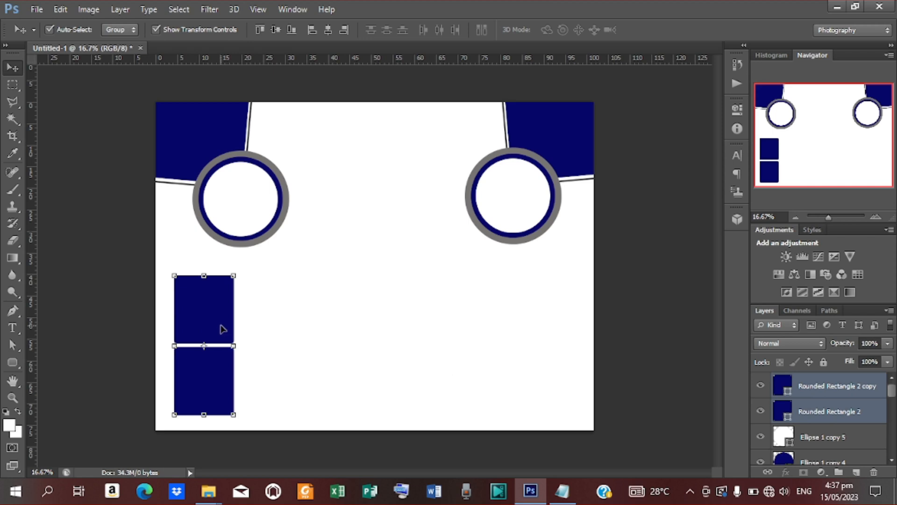
key("ctrl+j")
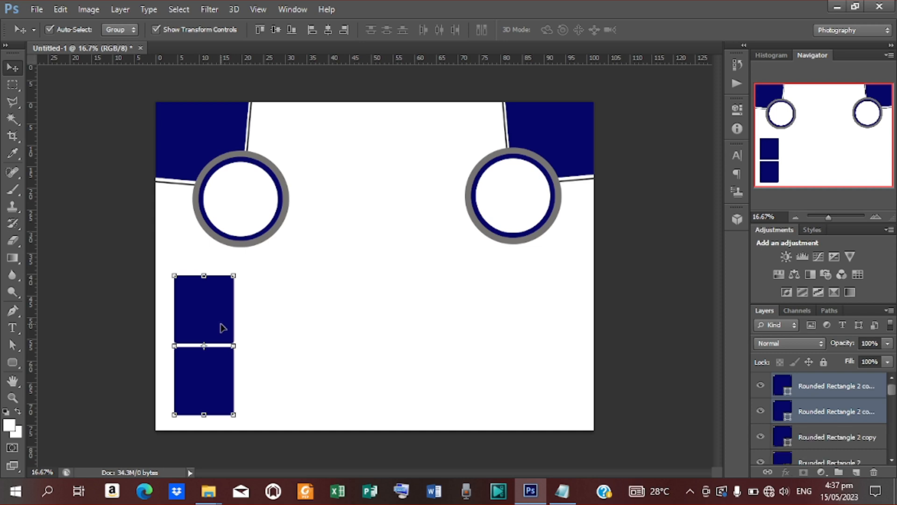
left_click_drag(222, 328, 291, 334)
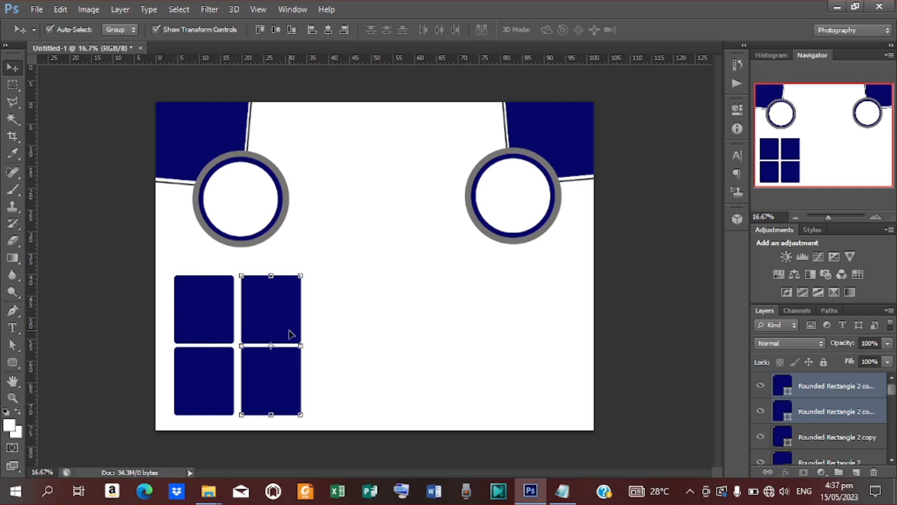
Step: Duplicate the four rounded rectangles and place the copies to their right, forming two rows of four
left_click(835, 395)
scroll(837, 402, "down", 1)
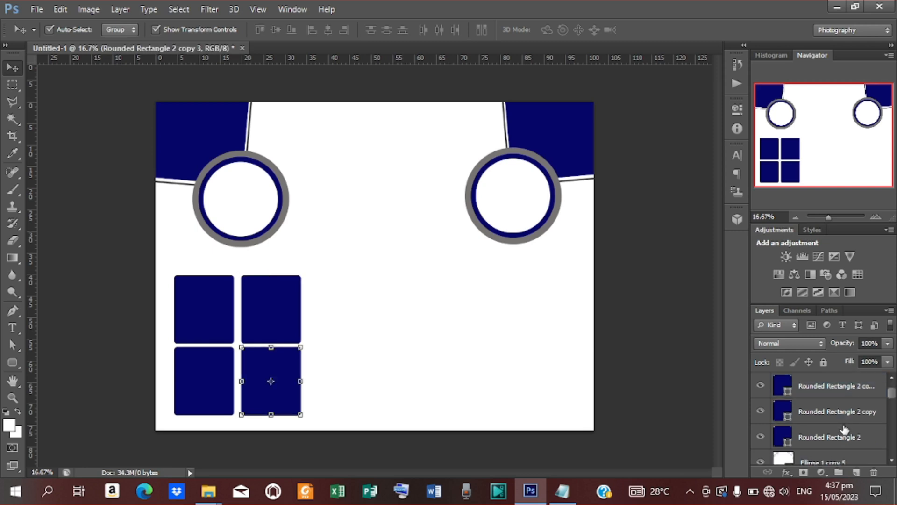
left_click(835, 439, "shift")
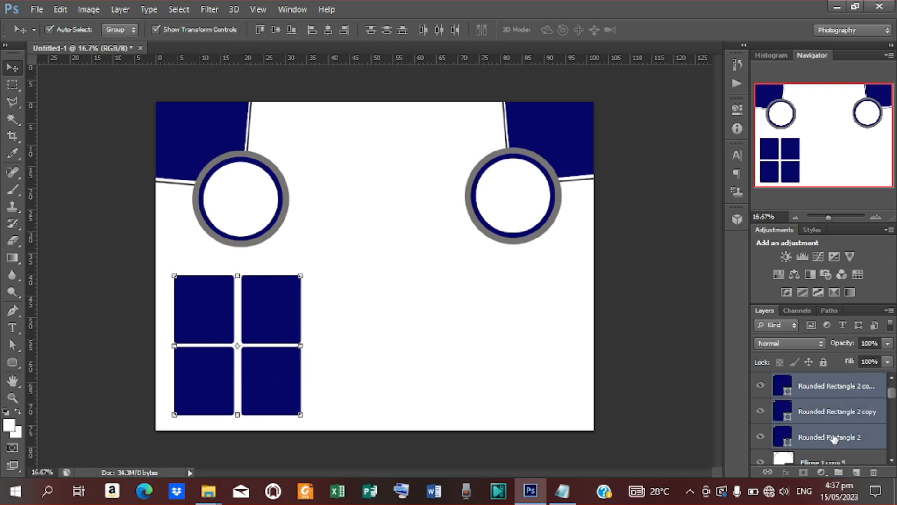
left_click_drag(260, 320, 394, 333)
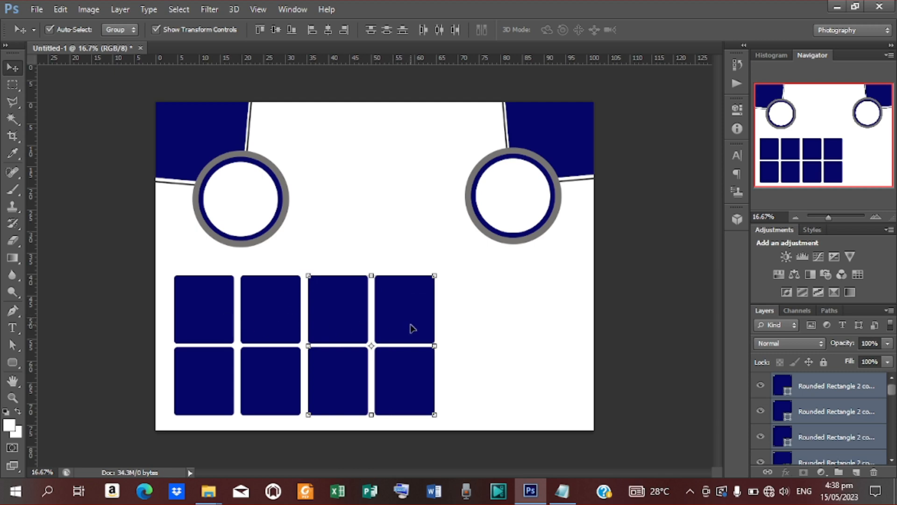
left_click(687, 213)
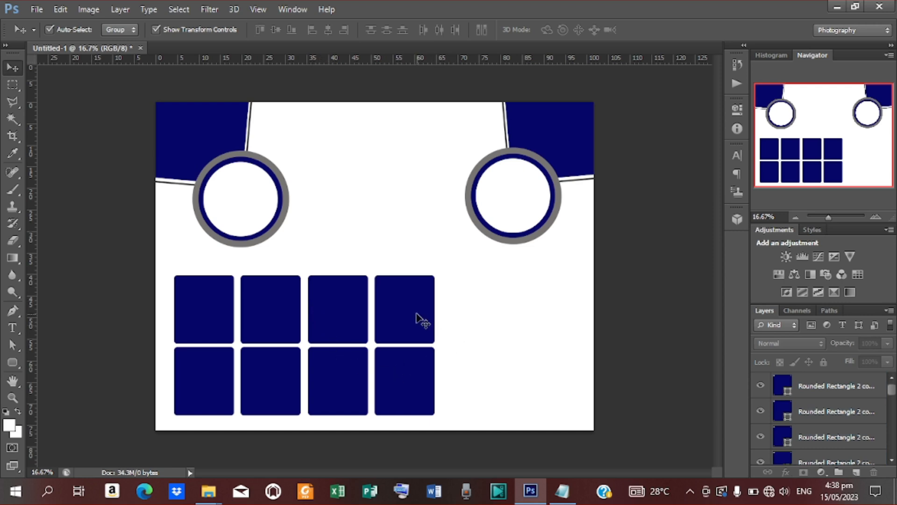
Step: Select all eight rounded rectangles and nudge the grid slightly down on the canvas
left_click(815, 388)
scroll(815, 391, "down", 2)
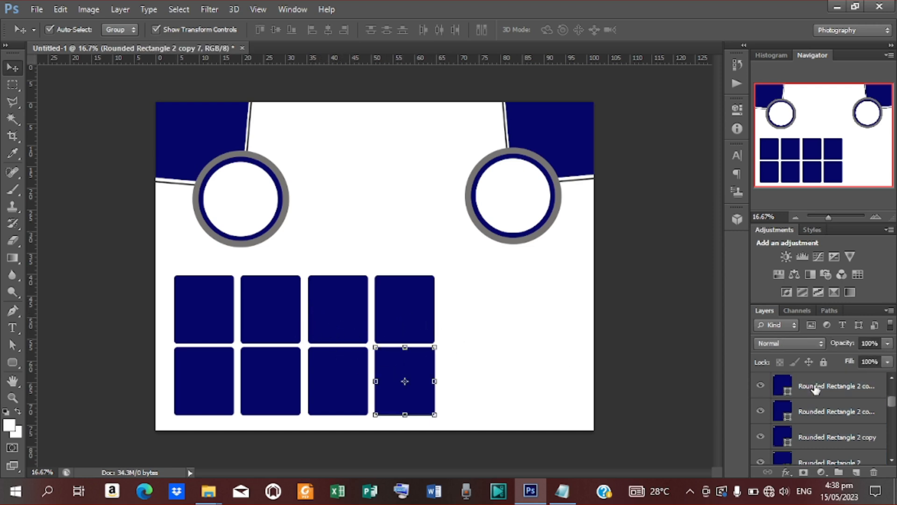
scroll(815, 397, "down", 1)
left_click(822, 438, "shift")
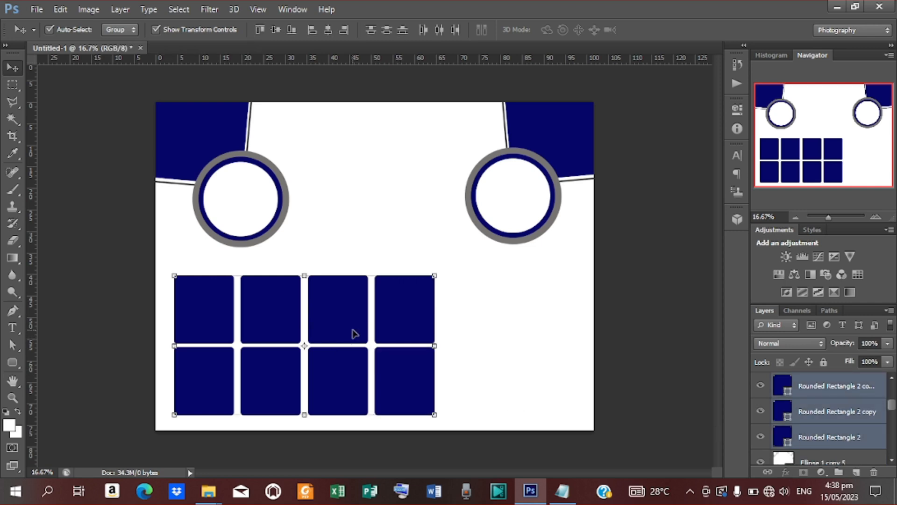
key("Down")
key("Down")
key("Down")
key("Down")
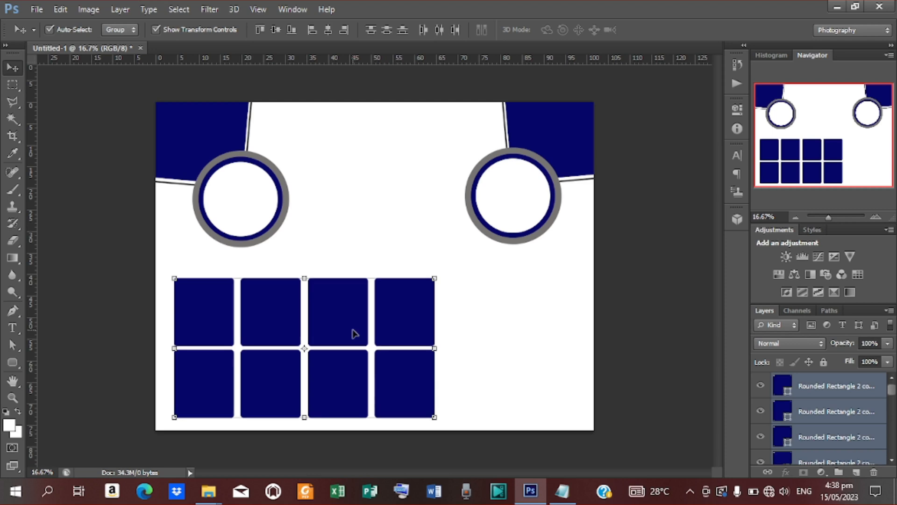
key("Right")
key("Right")
key("Left")
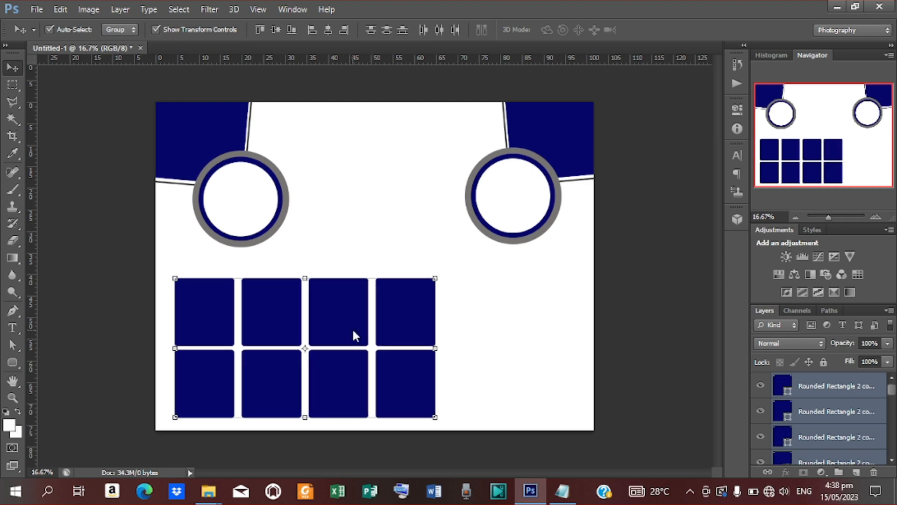
key("Left")
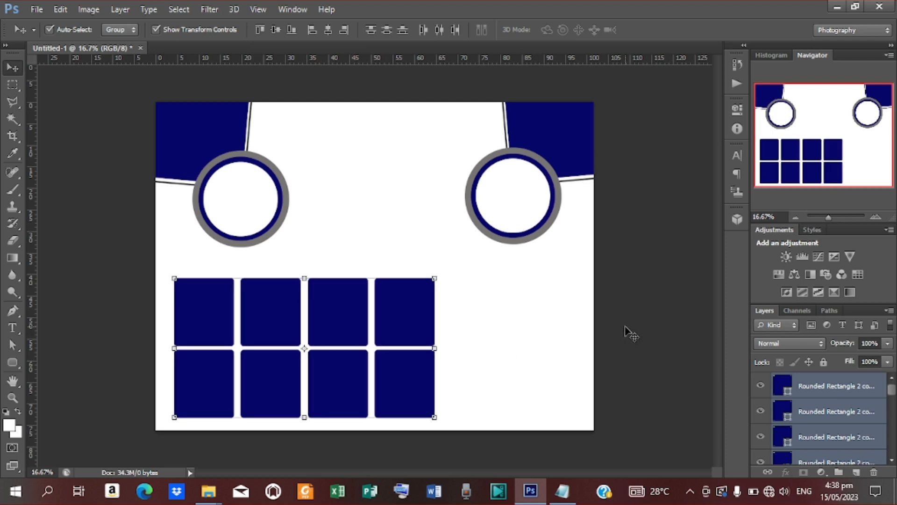
left_click(625, 326)
Step: Draw a rounded rectangle about 2604 × 1386 px around the grid, layered directly above Ellipse 1 copy 5 and behind the dark blue tiles
scroll(836, 388, "down", 3)
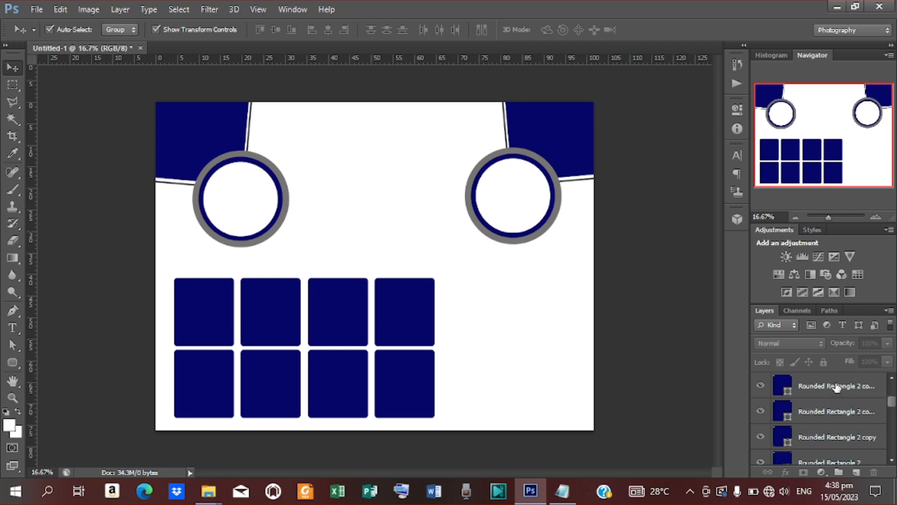
left_click(818, 440)
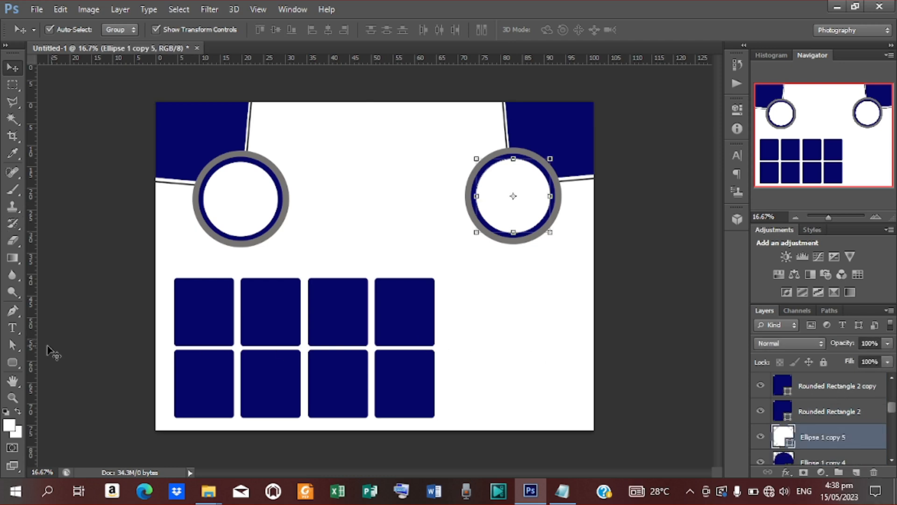
left_click(13, 361)
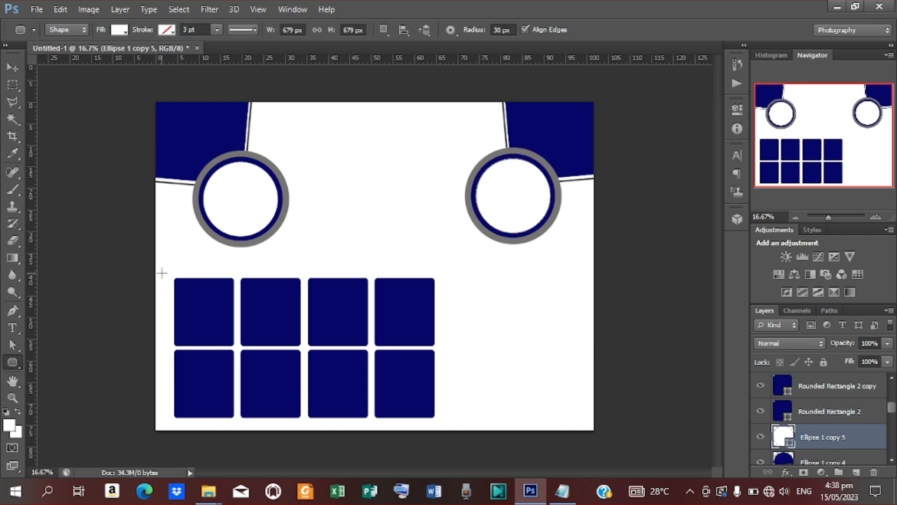
left_click_drag(162, 273, 446, 424)
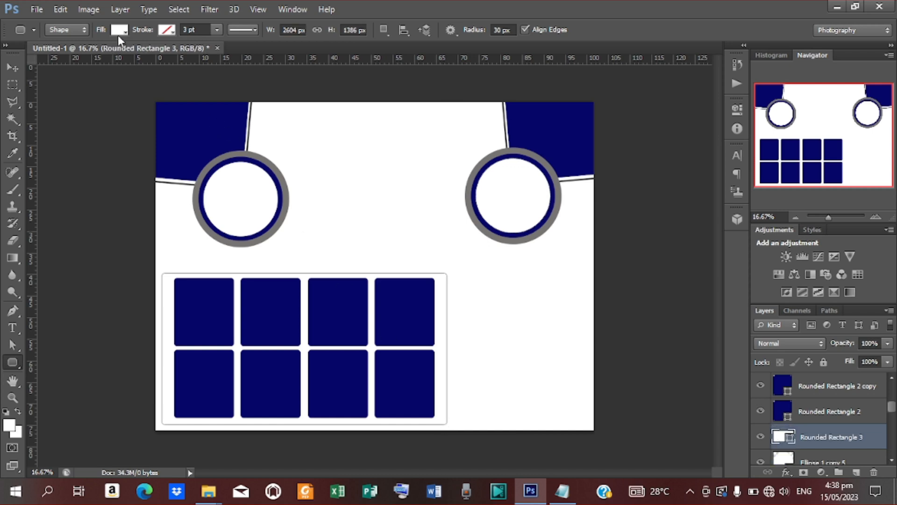
Step: Fill the large rounded rectangle behind the grid with medium blue #023faf
left_click(119, 30)
left_click(182, 55)
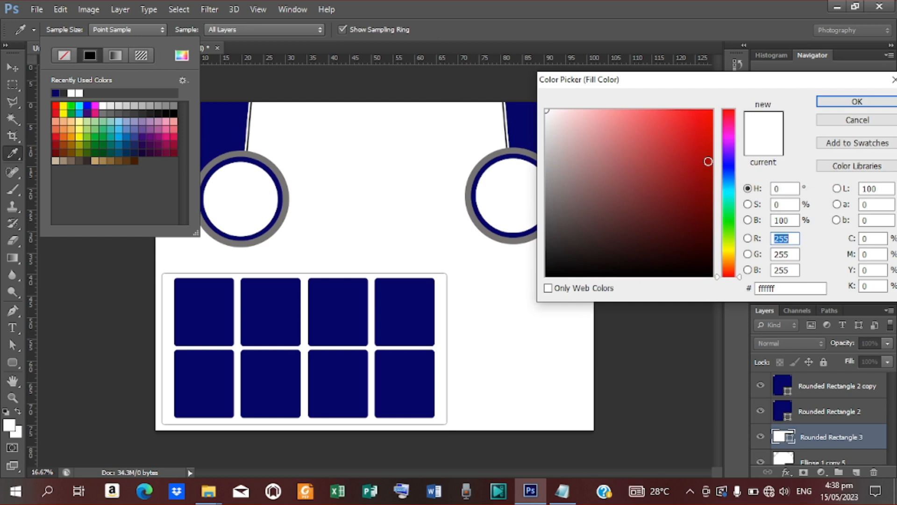
left_click(708, 161)
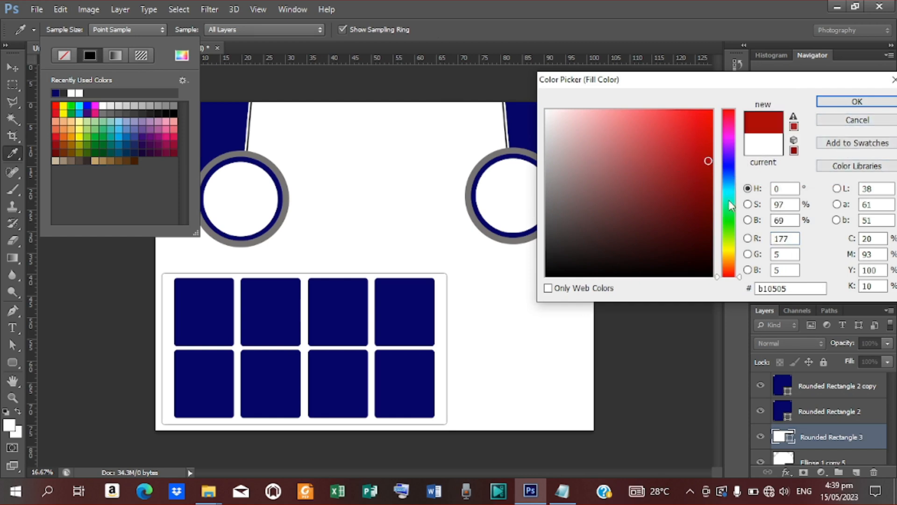
left_click(725, 141)
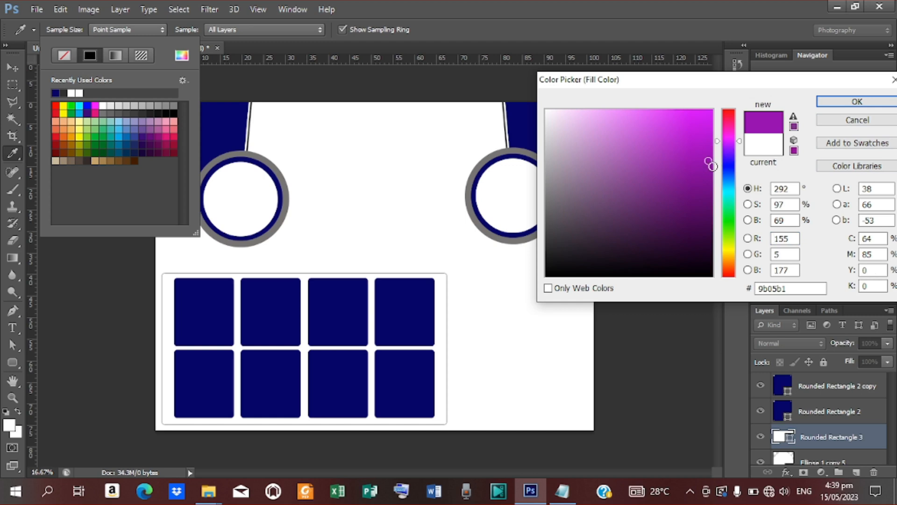
left_click_drag(708, 163, 714, 190)
mouse_move(738, 143)
left_mouse_down()
mouse_move(731, 180)
mouse_move(711, 175)
mouse_move(710, 162)
left_mouse_up()
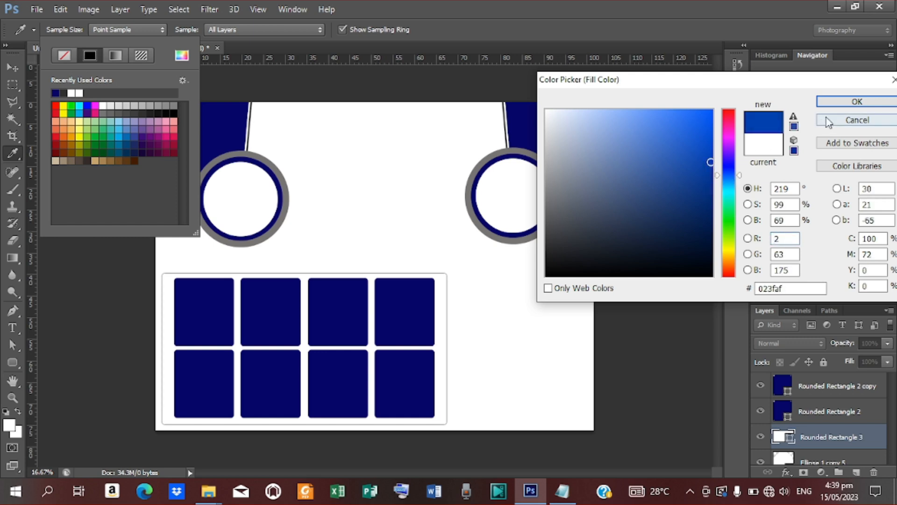
left_click(833, 104)
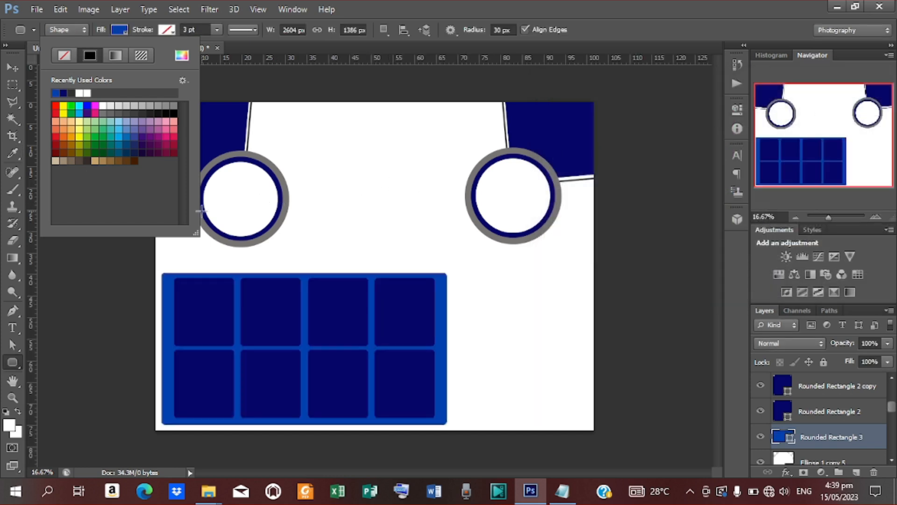
Step: Nudge the blue backing rectangle slightly up to even out its margins around the grid, and deselect it
left_click(13, 67)
key("Up")
key("Up")
key("Up")
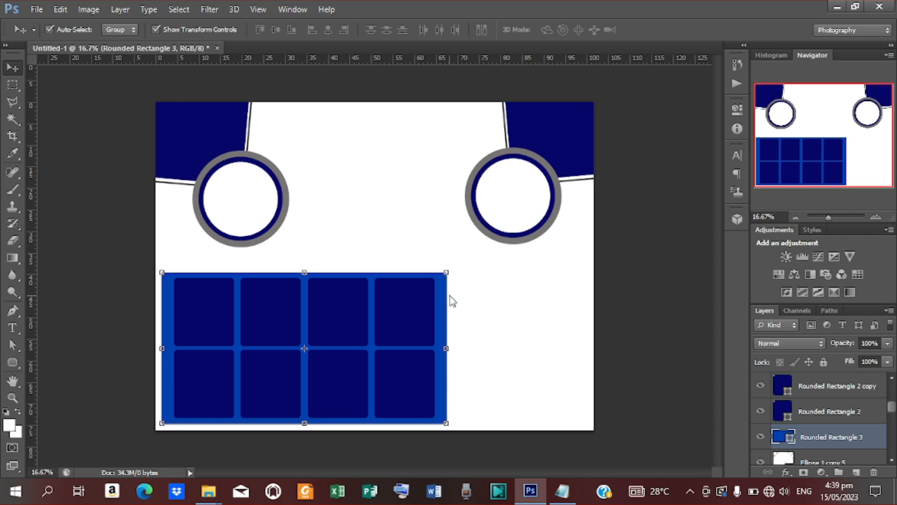
left_click(662, 330)
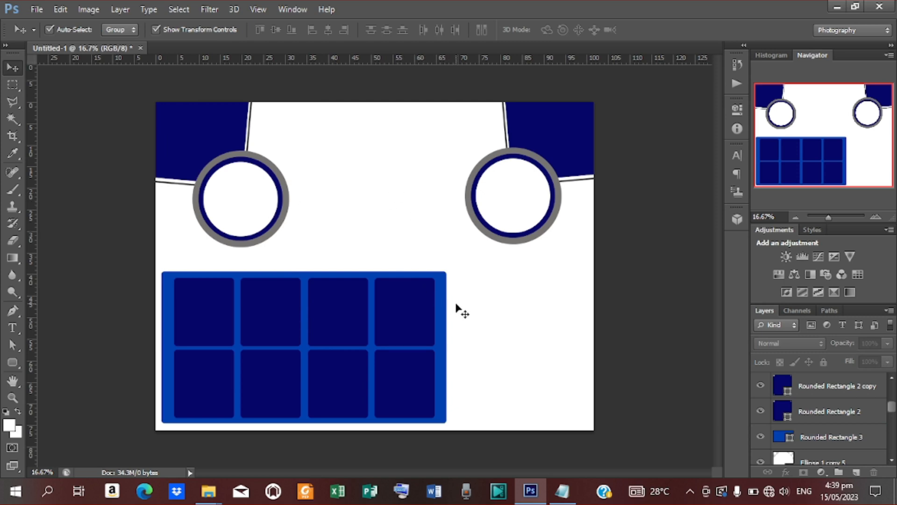
Step: Draw a thin horizontal rounded rectangle about 3606 × 12 px between the circles and the blue panel
left_click(17, 355)
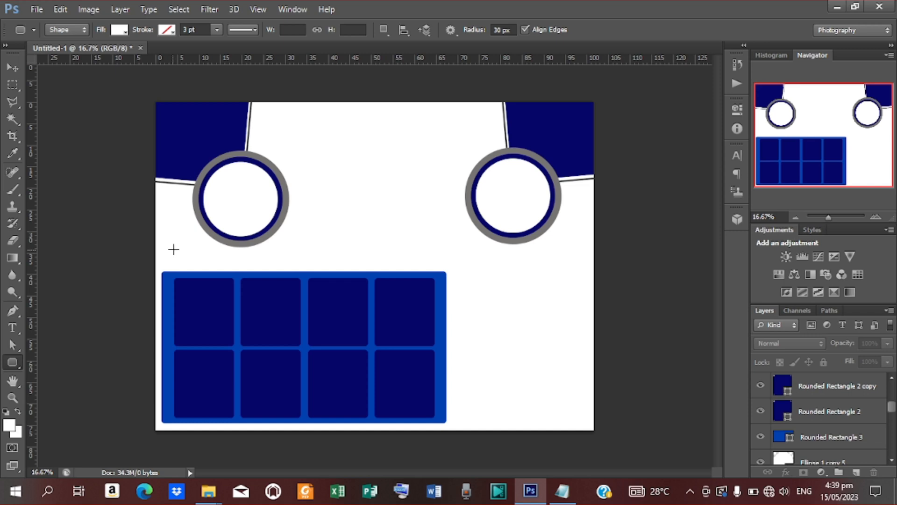
left_click_drag(173, 249, 566, 251)
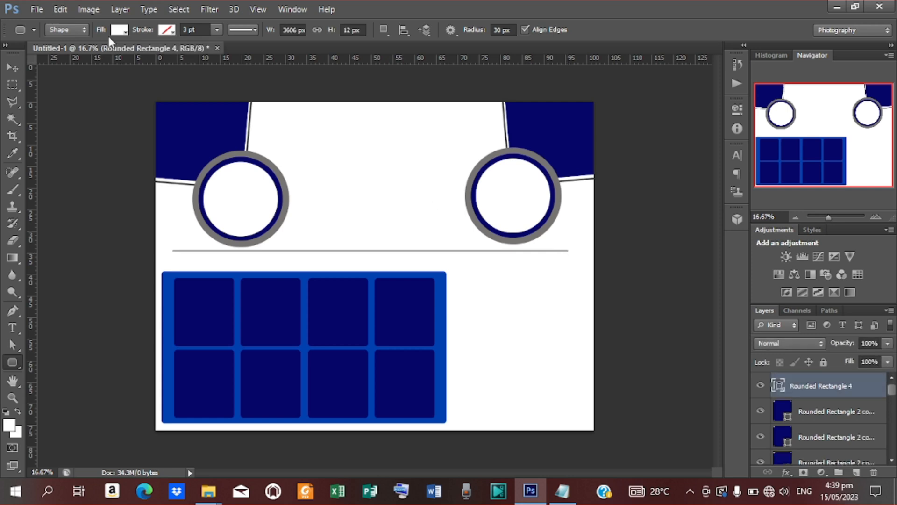
Step: Fill the thin horizontal bar with light grey #cdcdcd
left_click(125, 30)
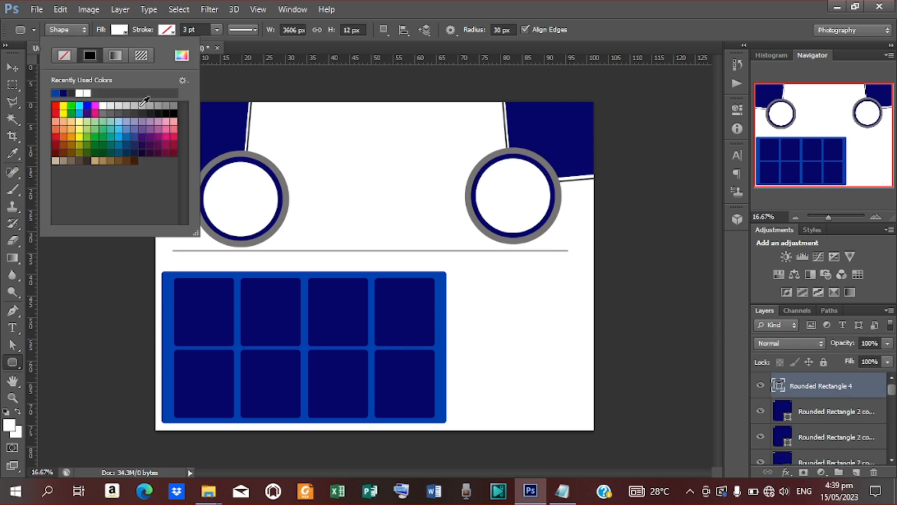
left_click(181, 56)
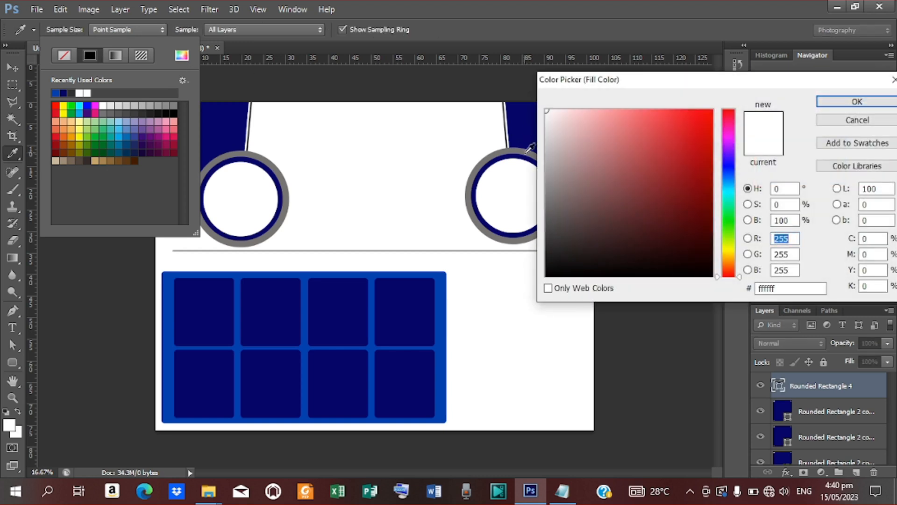
left_click_drag(547, 129, 545, 142)
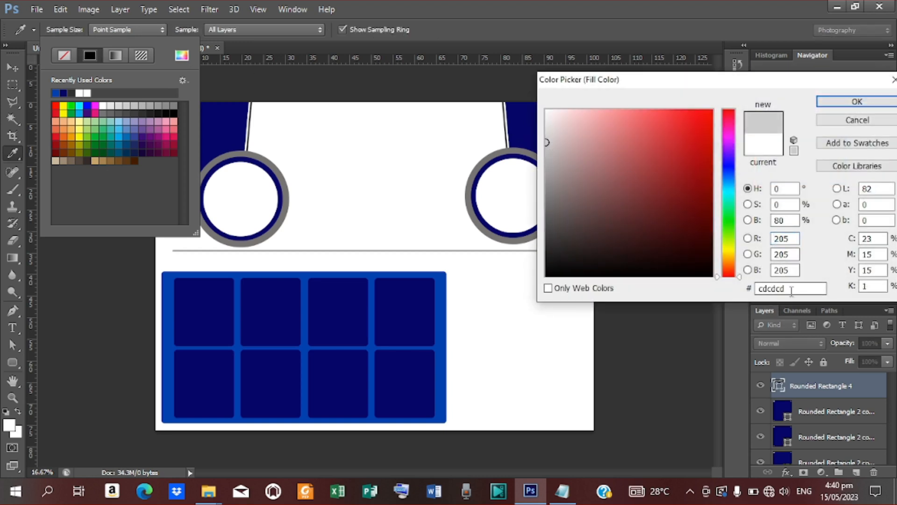
left_click_drag(791, 291, 714, 283)
left_click(857, 102)
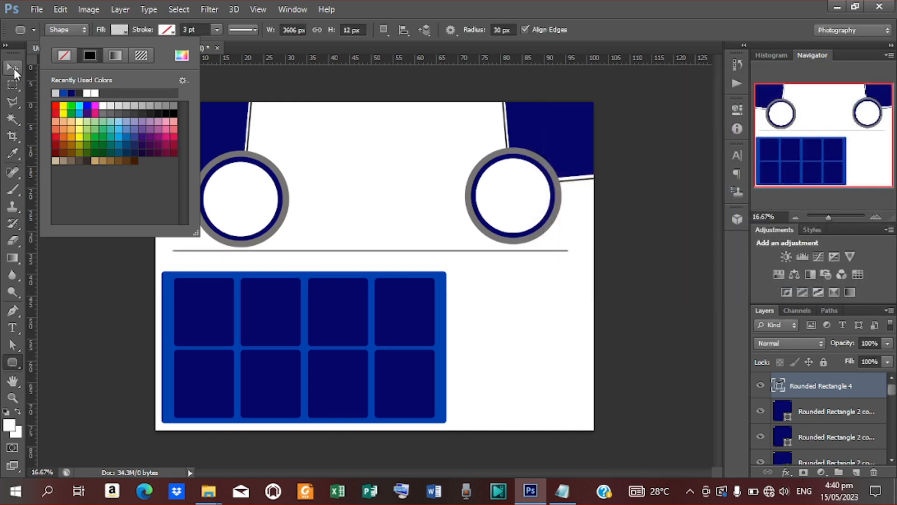
Step: Remove the thin bar's fill and give it a grey #a6a6a6 stroke
left_click(126, 31)
left_click(122, 31)
left_click(63, 56)
left_click(167, 29)
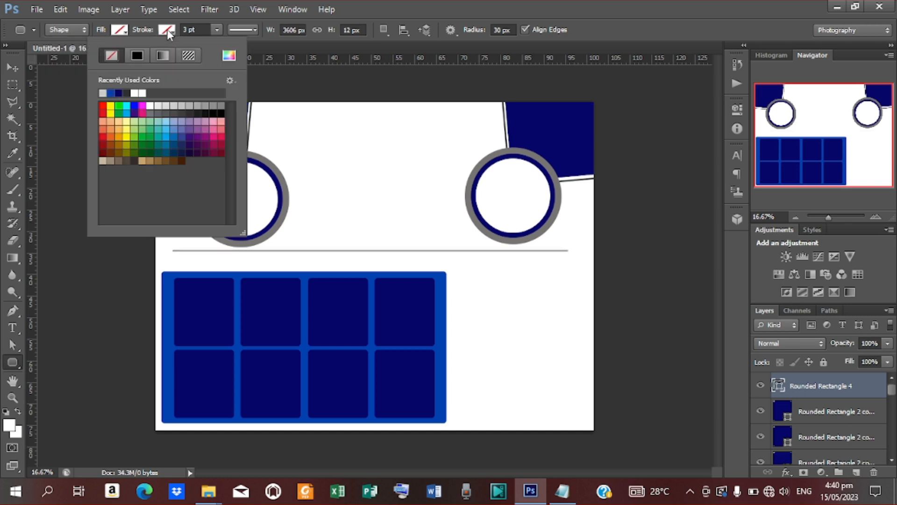
left_click(229, 55)
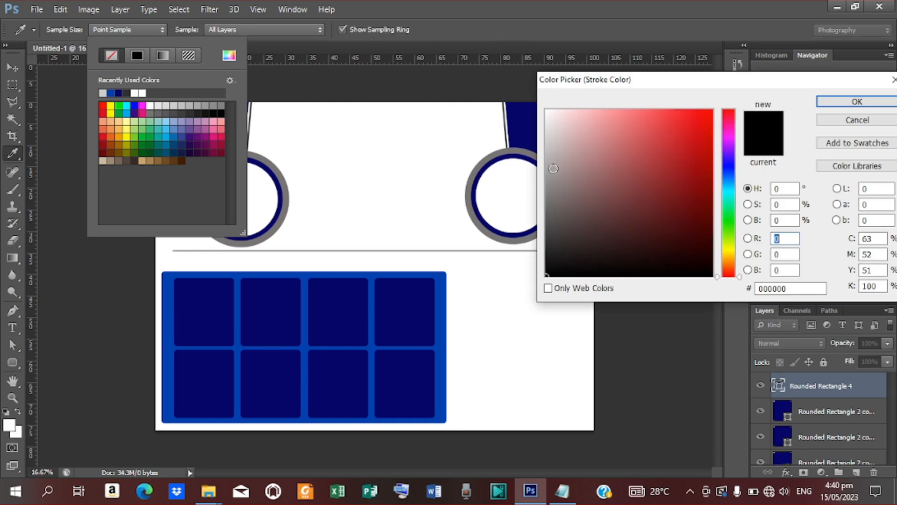
left_click(541, 161)
left_click(537, 168)
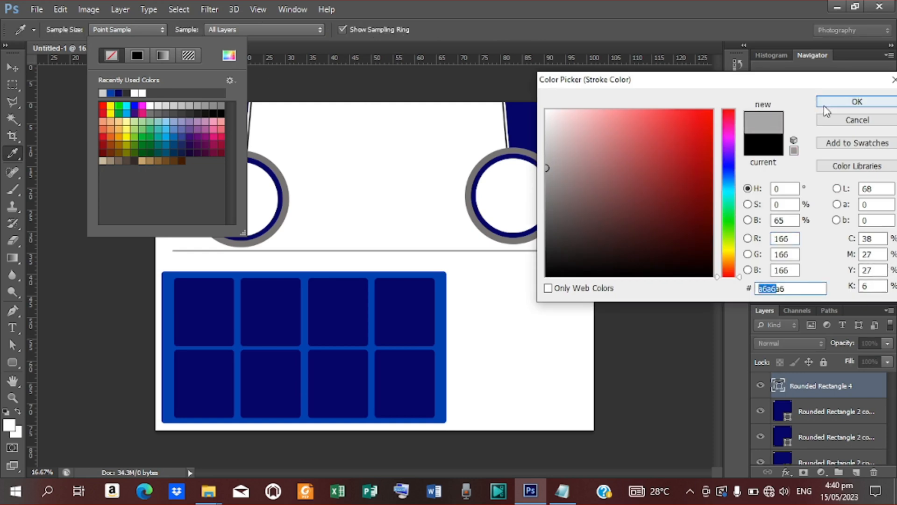
left_click(856, 101)
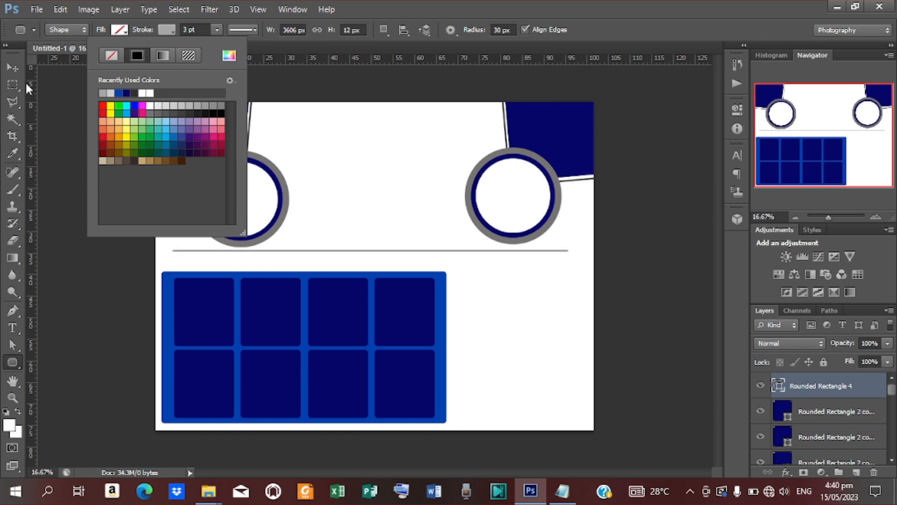
Step: Centre the thin grey bar horizontally on the canvas and clear the selection
left_click(13, 68)
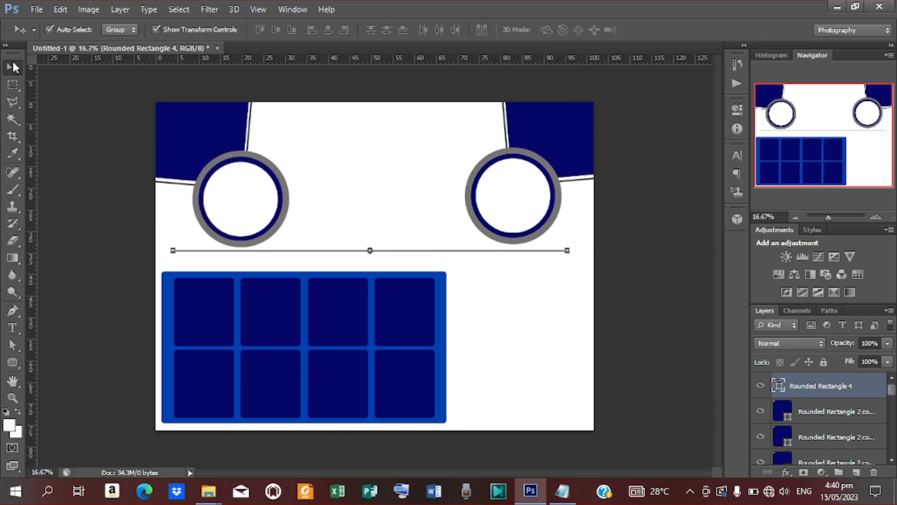
key("ctrl+a")
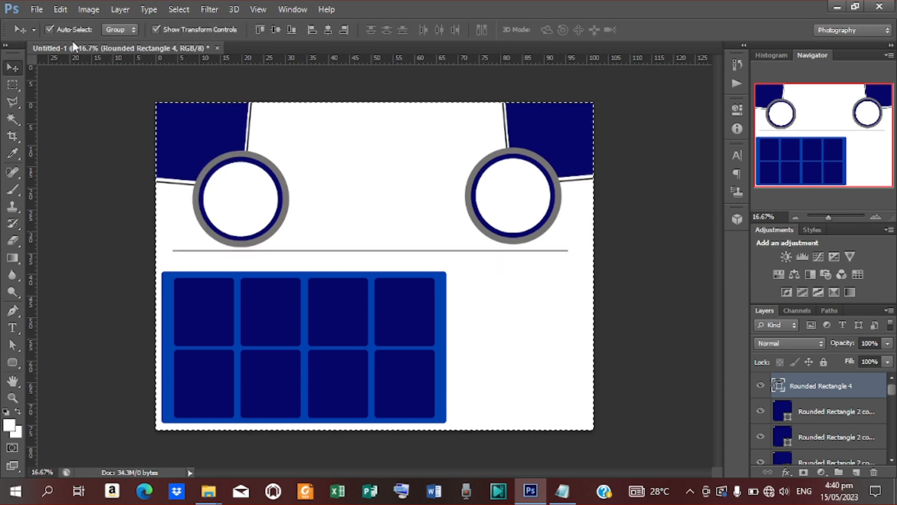
left_click(327, 33)
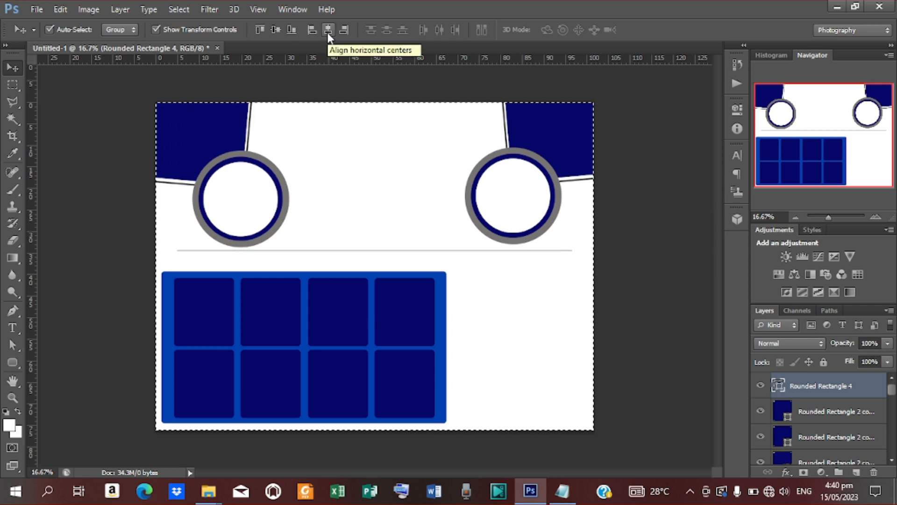
key("ctrl+d")
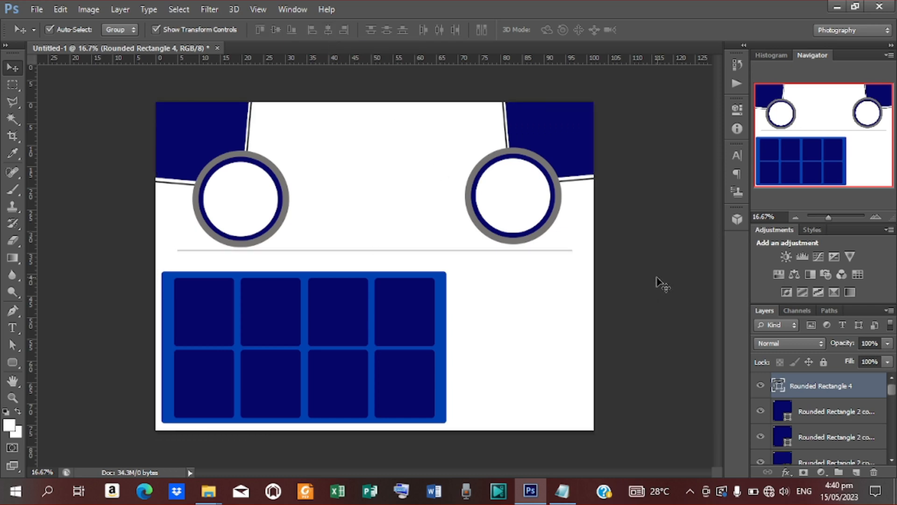
left_click(656, 281)
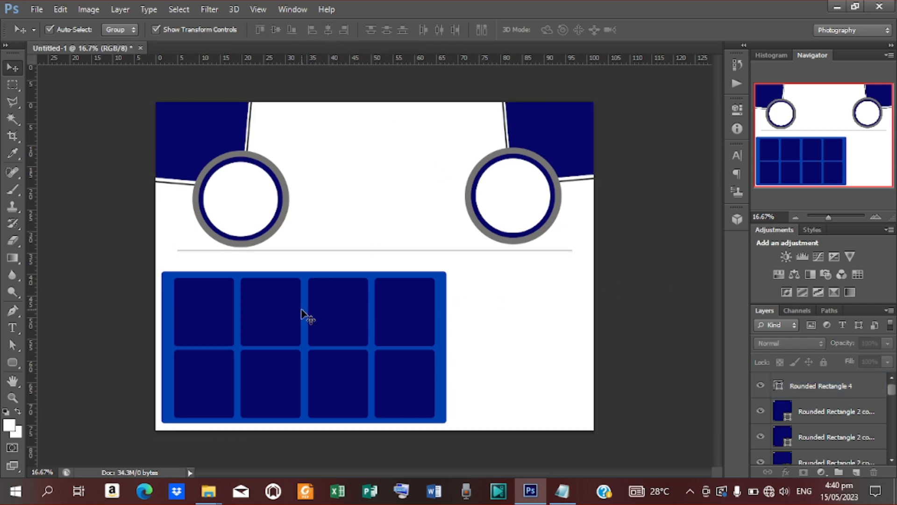
Step: Duplicate the thin grey bar and move the copy straight down to just above the blue panel
left_click(314, 253)
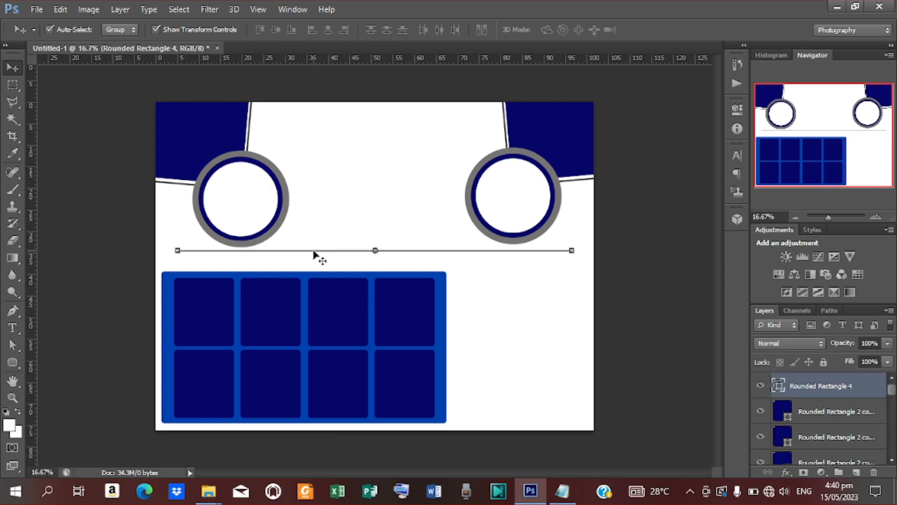
key("ctrl+j")
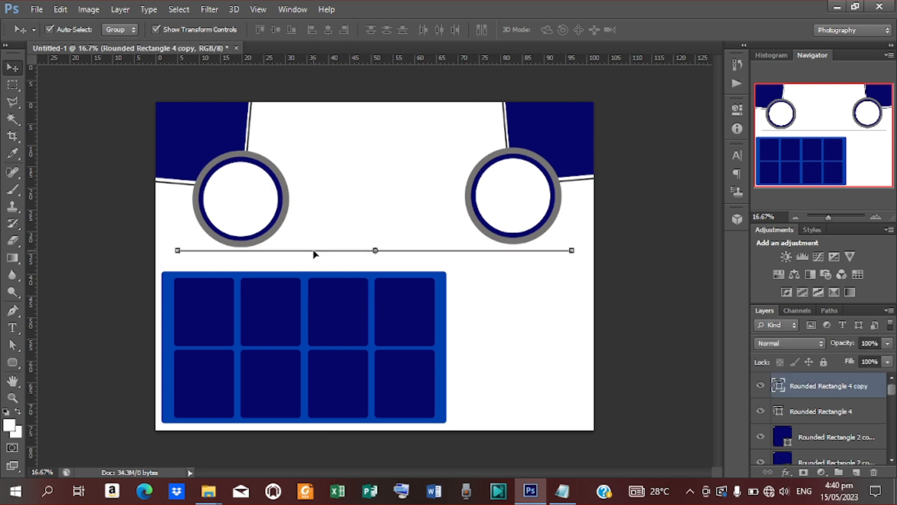
key("shift+Down")
key("shift+Down")
key("shift+Down")
key("shift+Down")
key("shift+Down")
key("shift+Down")
key("shift+Down")
key("shift+Down")
key("shift+Down")
key("shift+Down")
key("shift+Down")
key("shift+Down")
key("shift+Down")
key("shift+Down")
key("shift+Down")
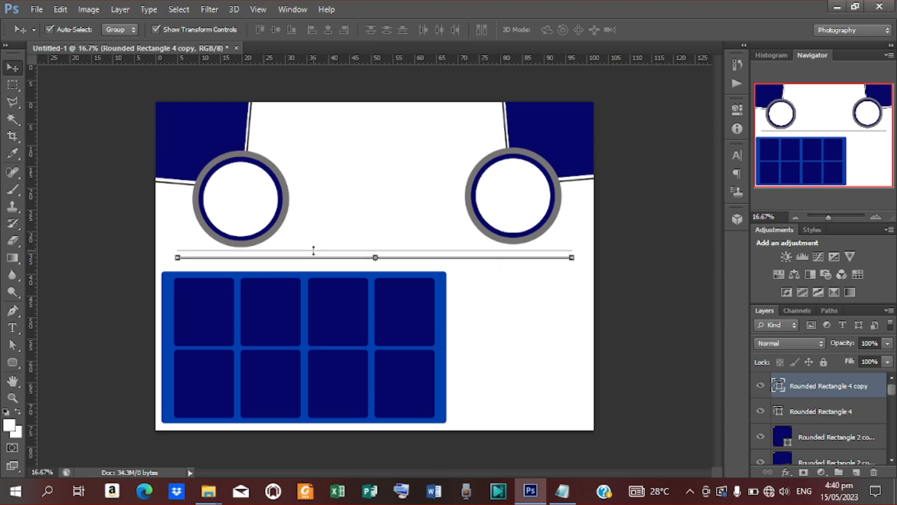
key("shift+Down")
key("shift+Down")
key("shift+Down")
key("shift+Down")
key("shift+Down")
key("shift+Down")
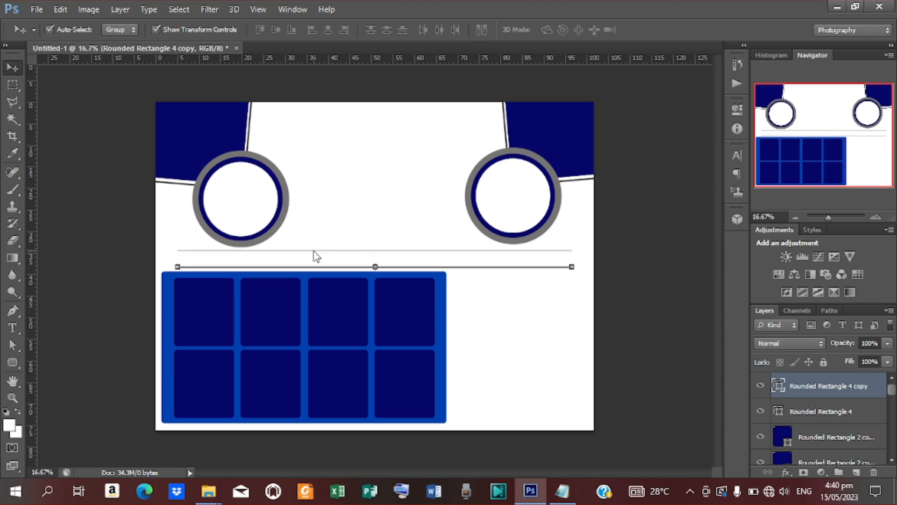
left_click(638, 168)
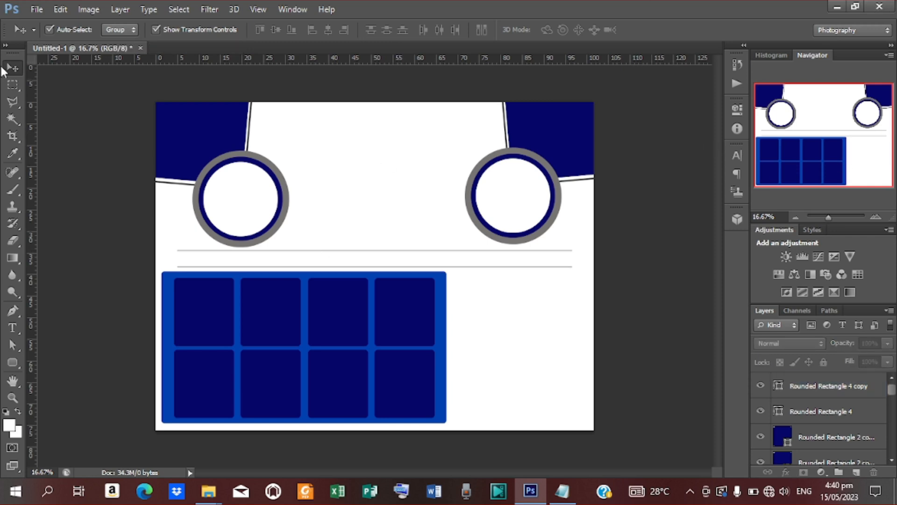
Step: Start placing an image above the left circle's white inner ellipse and browse to the Desktop's LOVELY BOUTIQUE folder
left_click(232, 197)
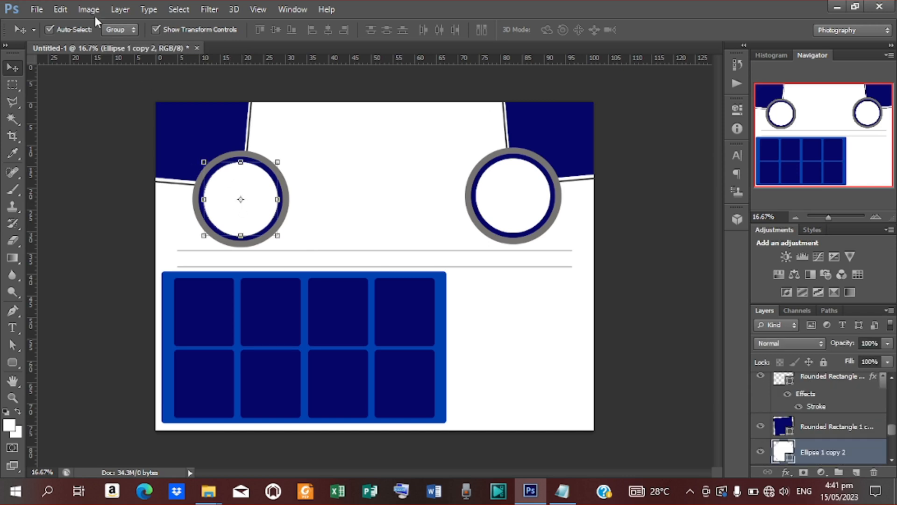
left_click(37, 10)
left_click(90, 223)
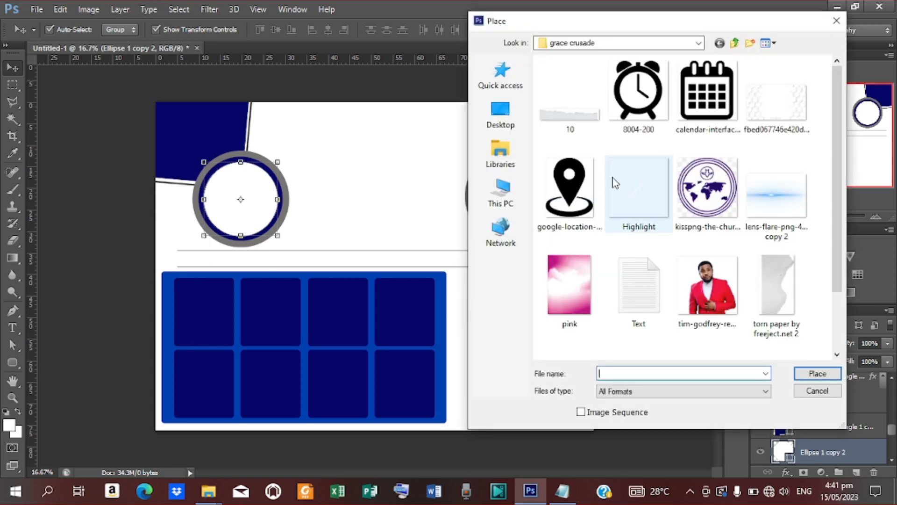
left_click(506, 121)
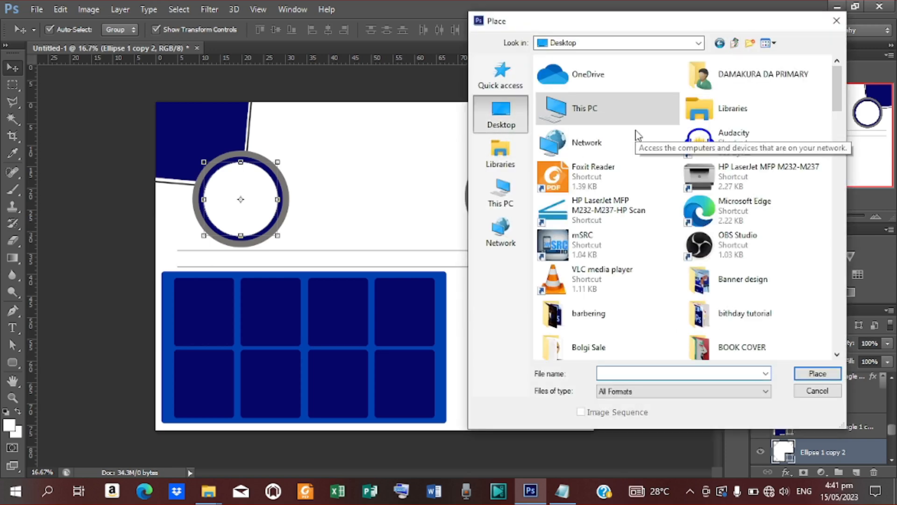
scroll(636, 136, "down", 3)
scroll(636, 136, "down", 5)
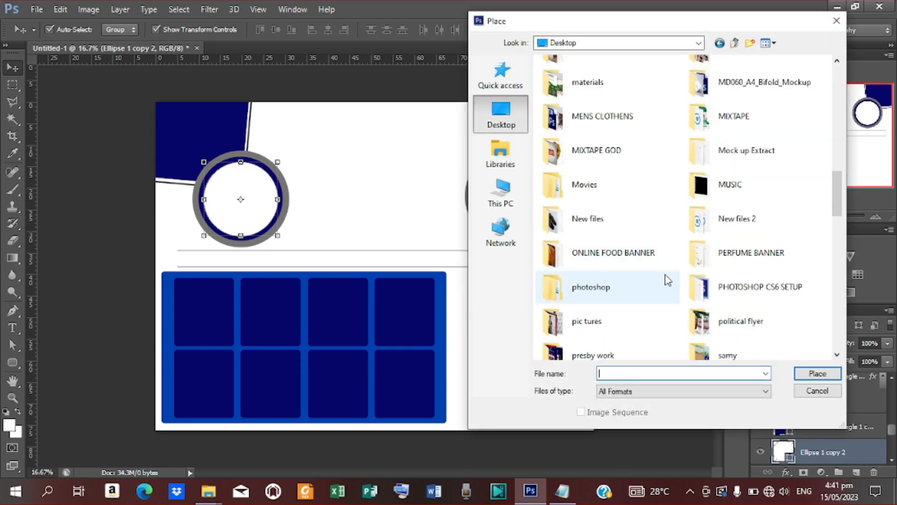
scroll(636, 224, "down", 5)
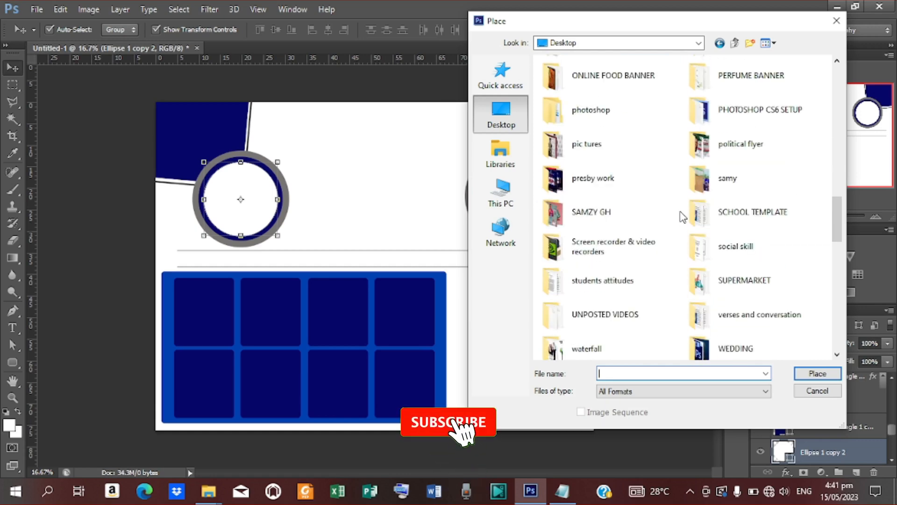
left_click(735, 281)
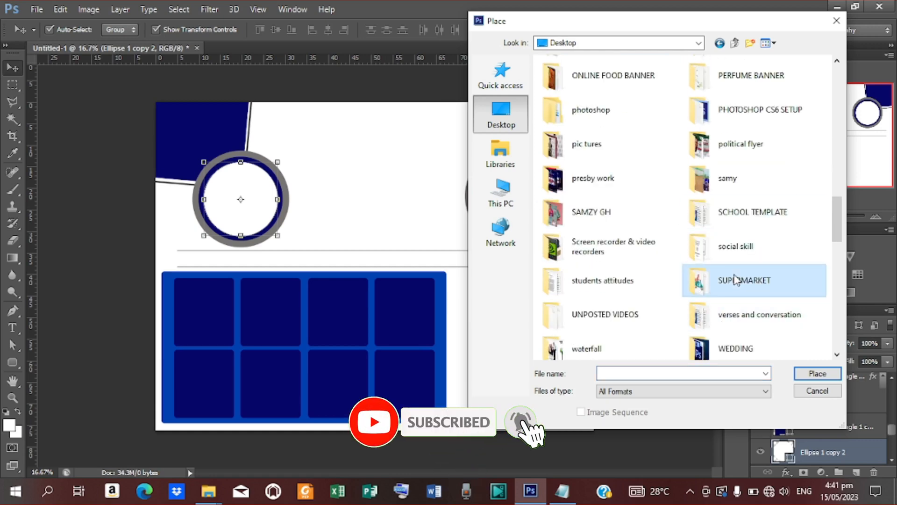
scroll(737, 280, "down", 3)
scroll(737, 280, "down", 3)
scroll(734, 273, "up", 5)
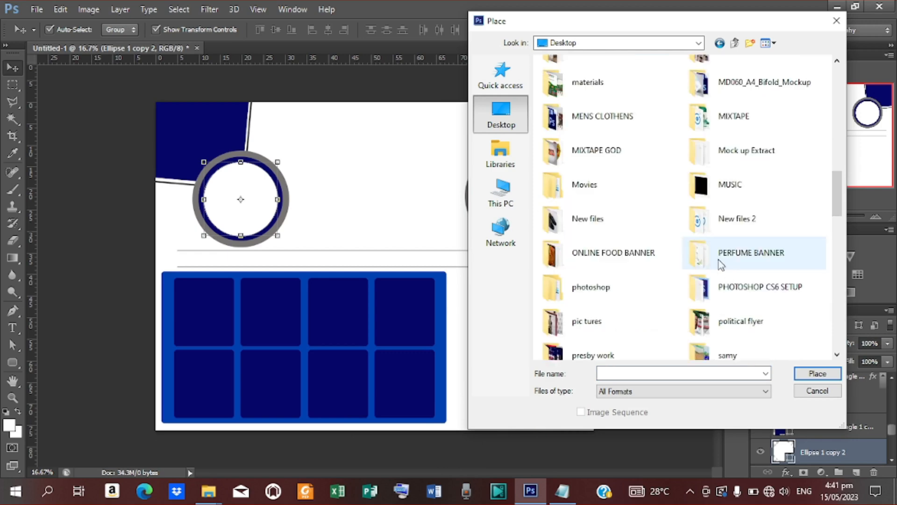
scroll(734, 274, "up", 5)
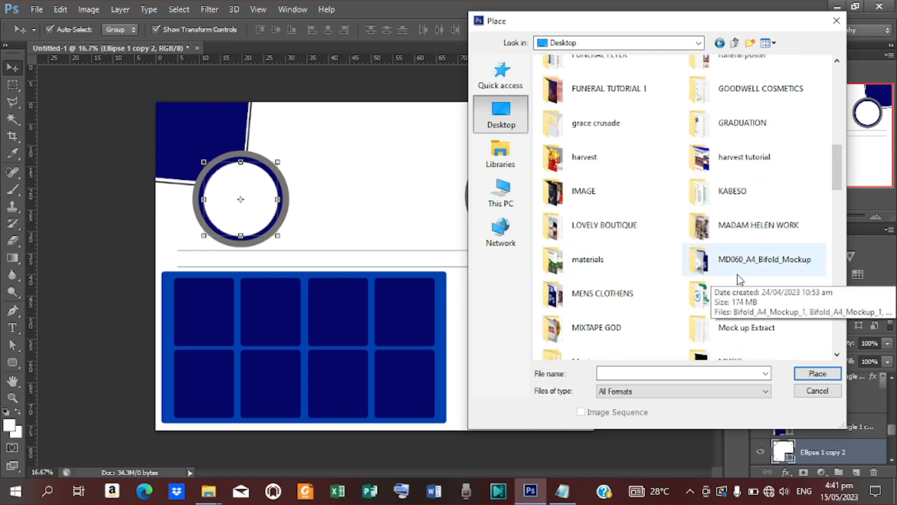
double_click(633, 226)
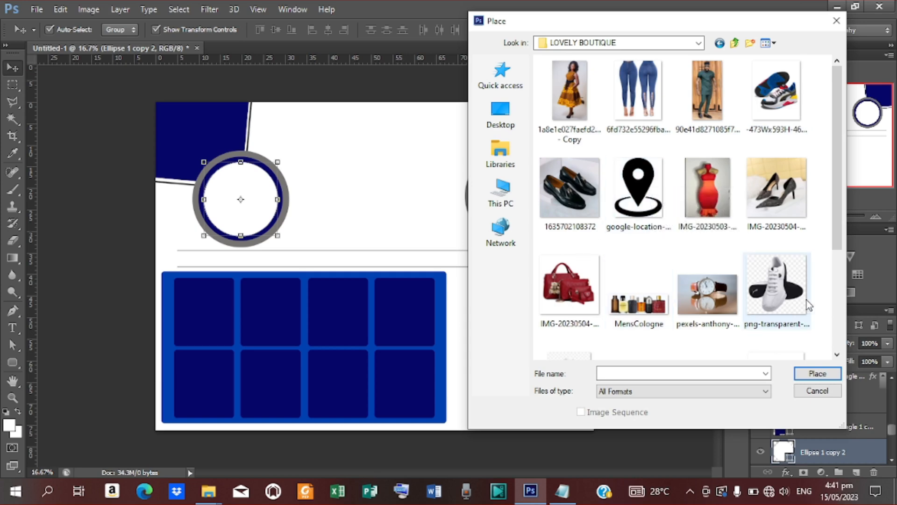
Step: Place the sneaker image -473Wx593H-460485151-white-MODEL over the left circle and scale it proportionally to about 144%
left_click(782, 141)
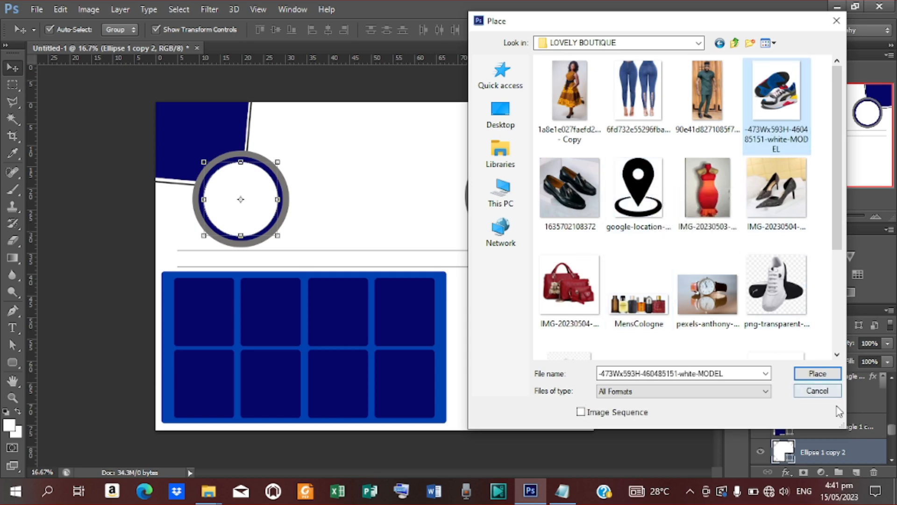
left_click(811, 373)
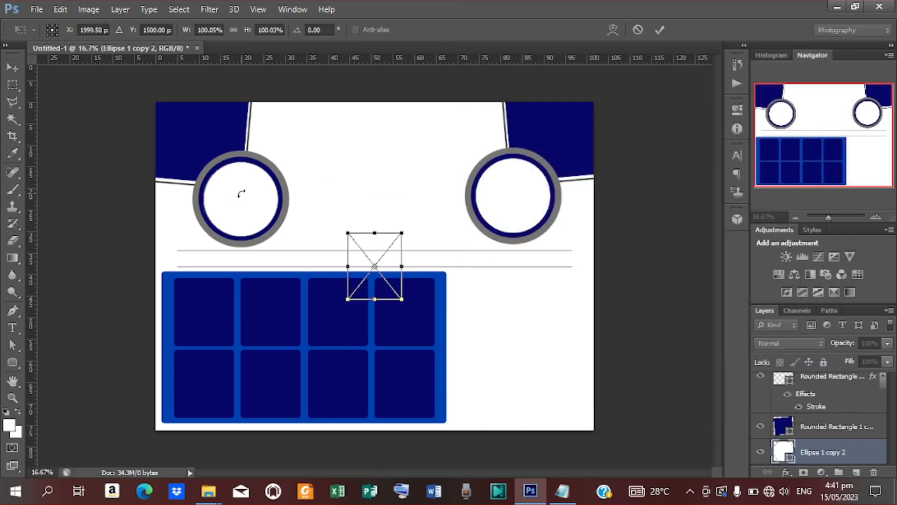
left_click_drag(363, 233, 228, 166)
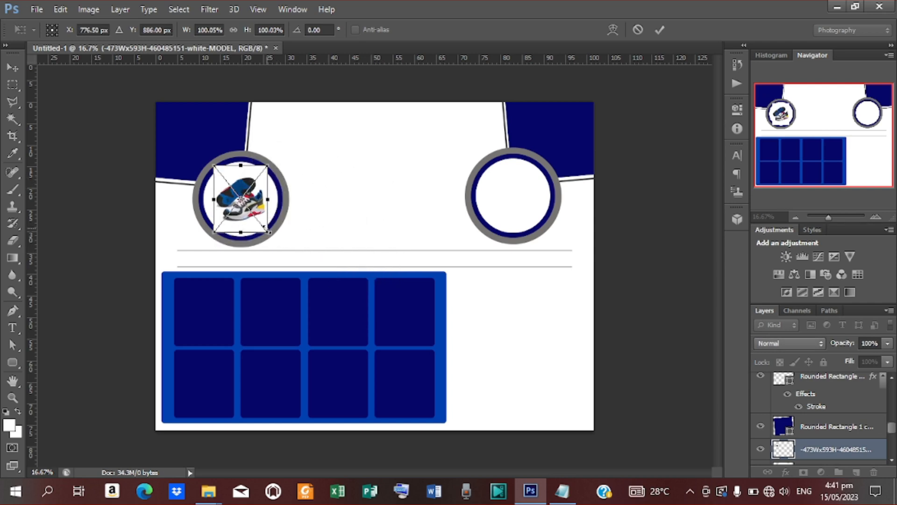
left_click_drag(267, 230, 279, 247)
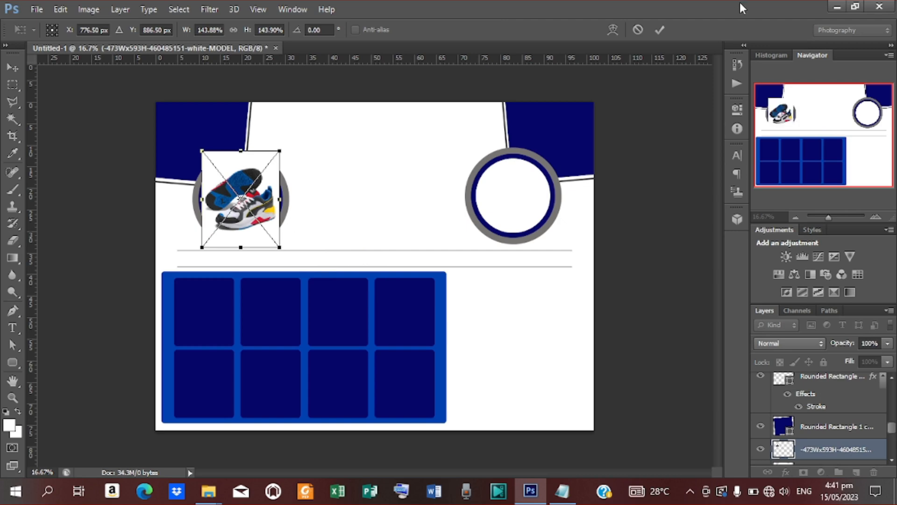
left_click(659, 29)
Step: Clip the multicoloured sneaker image to the left white circle and nudge it slightly up and to the left
right_click(821, 453)
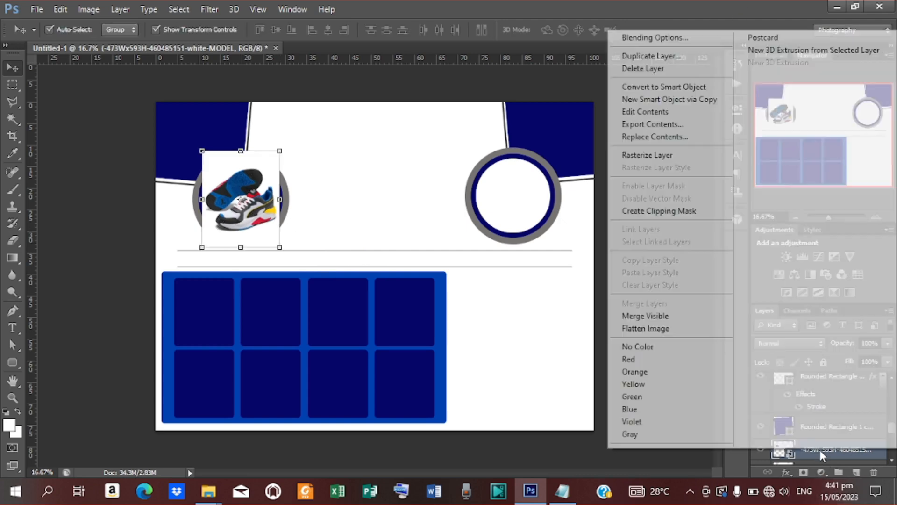
left_click(644, 215)
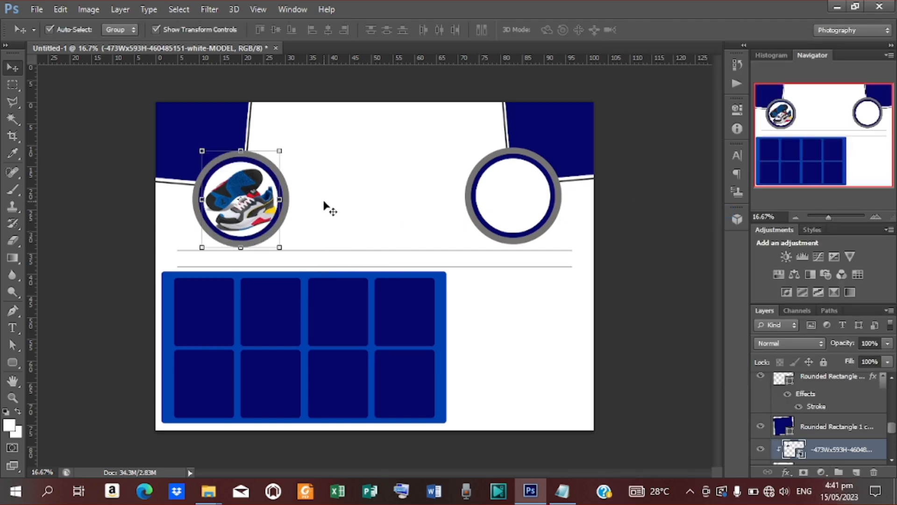
key("shift+Up")
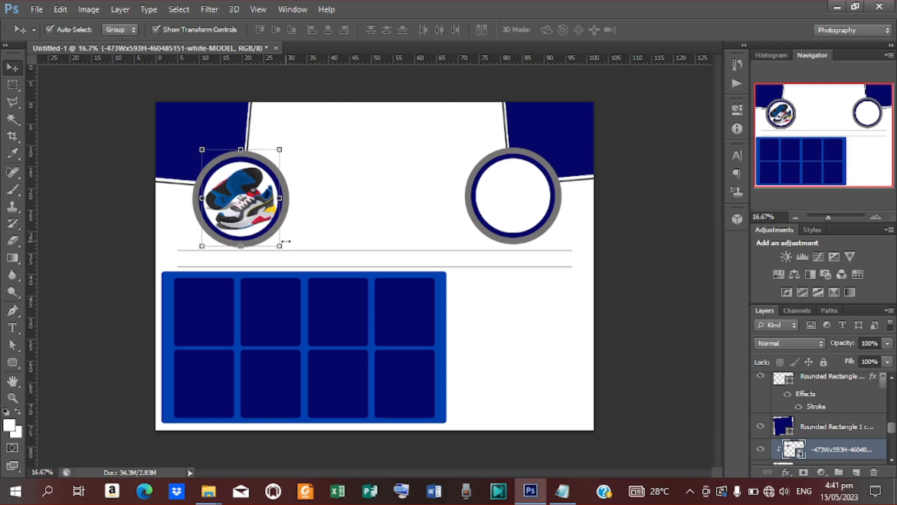
key("shift+Left")
key("shift+Left")
key("shift+Up")
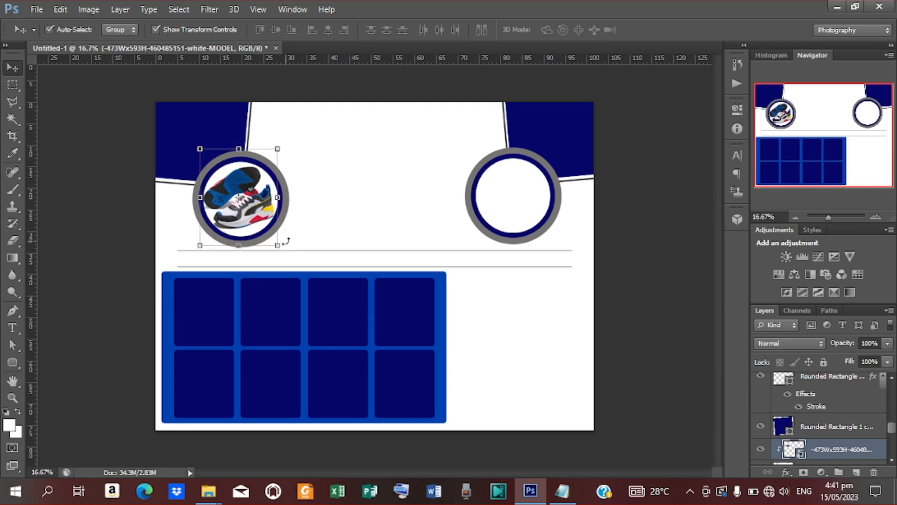
Step: Place the white sneaker image (png-transparent-sneakers) from LOVELY BOUTIQUE directly above the right circle's white inner ellipse layer
left_click(510, 206)
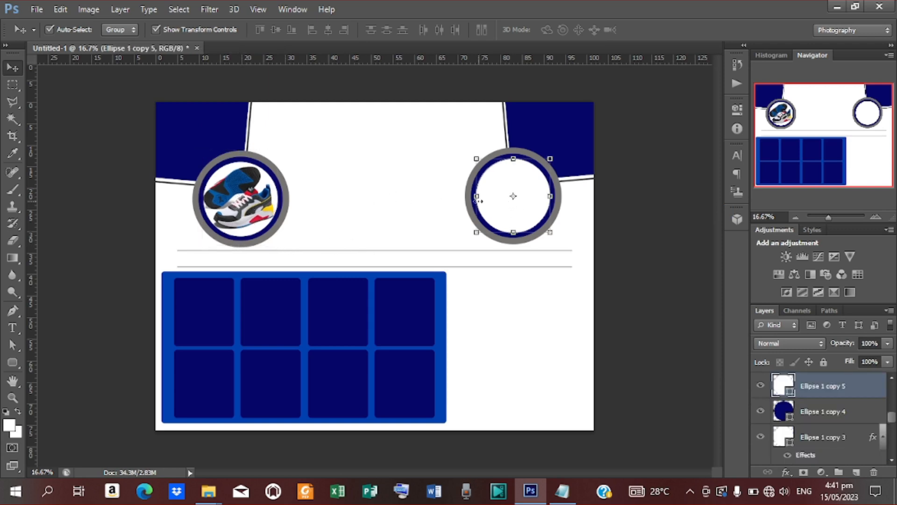
left_click(40, 15)
left_click(110, 222)
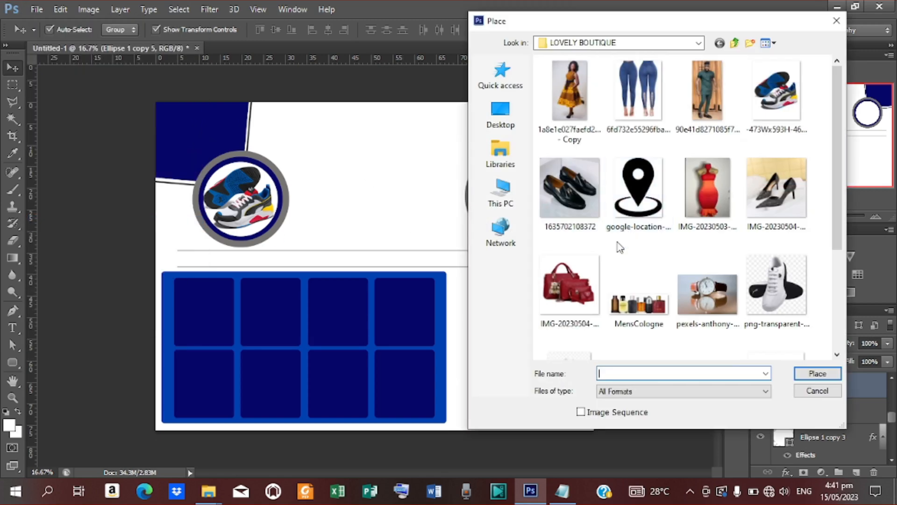
left_click(775, 285)
left_click(817, 373)
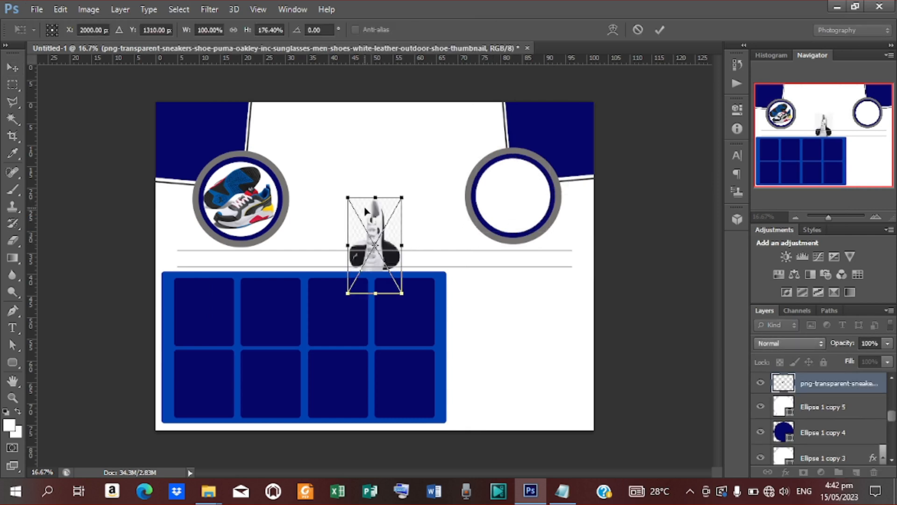
Step: Undo the accidental stretch, move the white sneaker image onto the right circle and enlarge it proportionally to cover the white area
key("ctrl+z")
left_click_drag(381, 250, 519, 182)
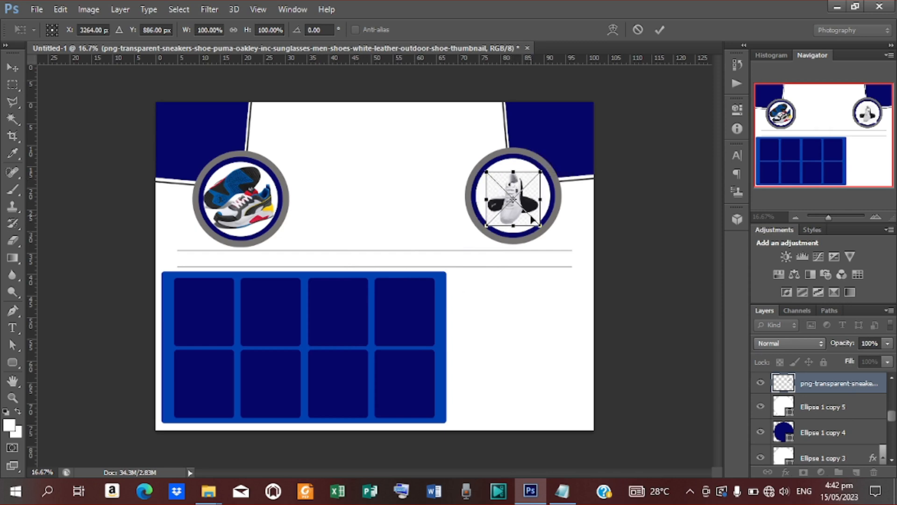
mouse_move(536, 219)
left_mouse_down()
mouse_move(551, 236)
mouse_move(524, 204)
left_mouse_up()
left_click(659, 30)
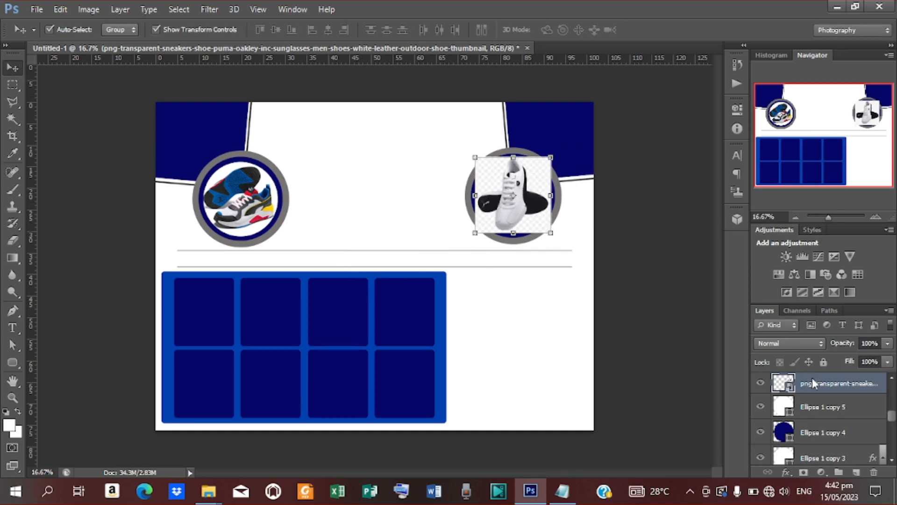
Step: Clip the white sneaker image to the right white circle and clear the selection
right_click(812, 383)
left_click(585, 241)
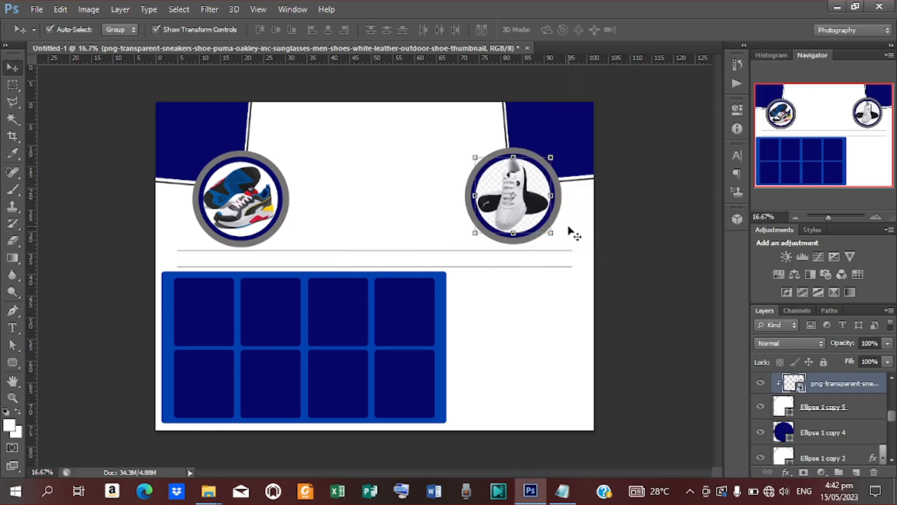
left_click(356, 214)
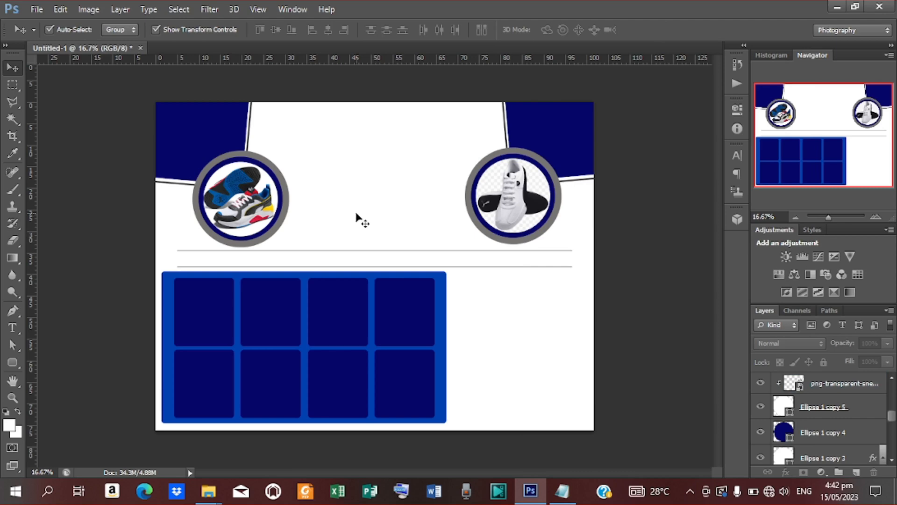
Step: Place the yellow dress photo (1a8e1e027faefd2a3861ce27438e852e - Copy) above the layer of the first tile in the panel's upper row
left_click(221, 303)
left_click(37, 10)
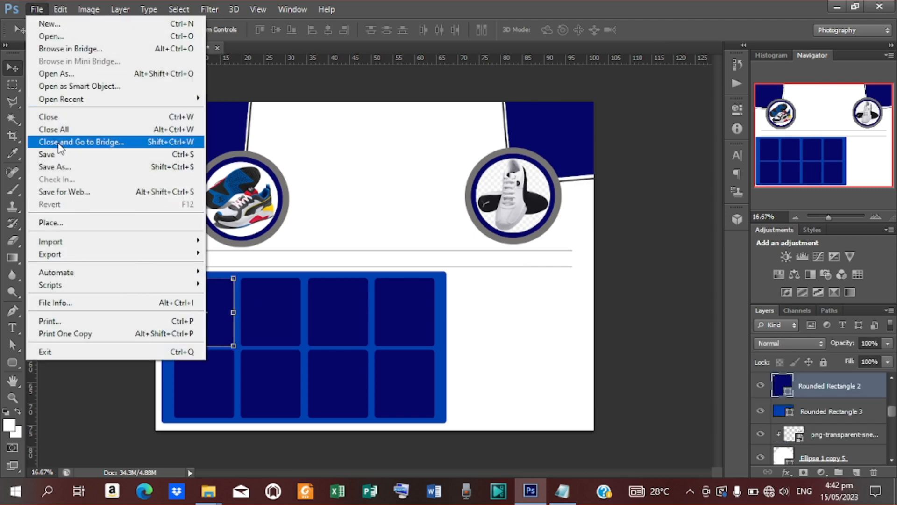
left_click(92, 224)
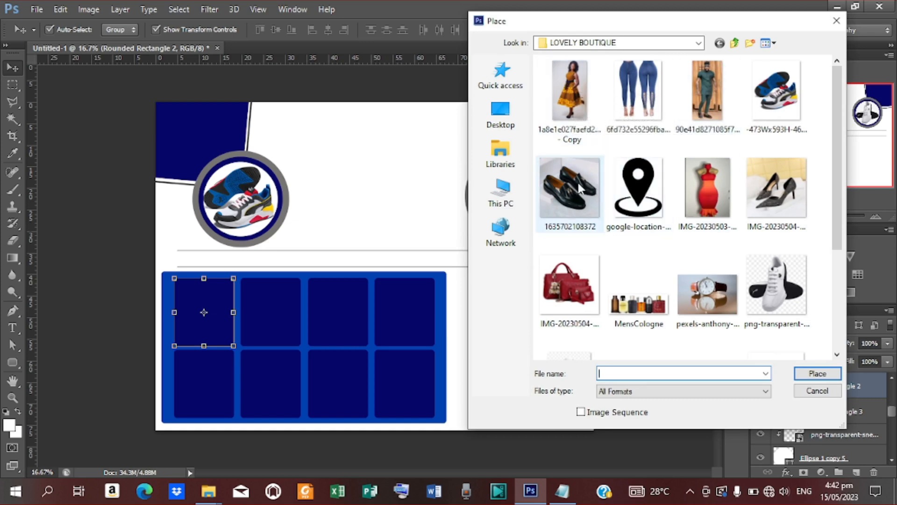
left_click(567, 83)
left_click(825, 373)
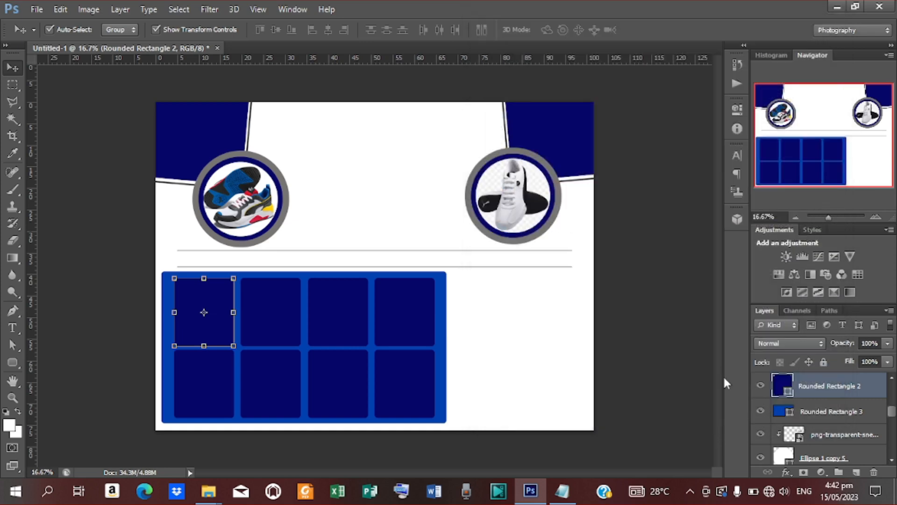
Step: Fit the dress photo over the first upper tile at about 168% width and 109% height, and clip it to the tile
left_click_drag(377, 238, 209, 284)
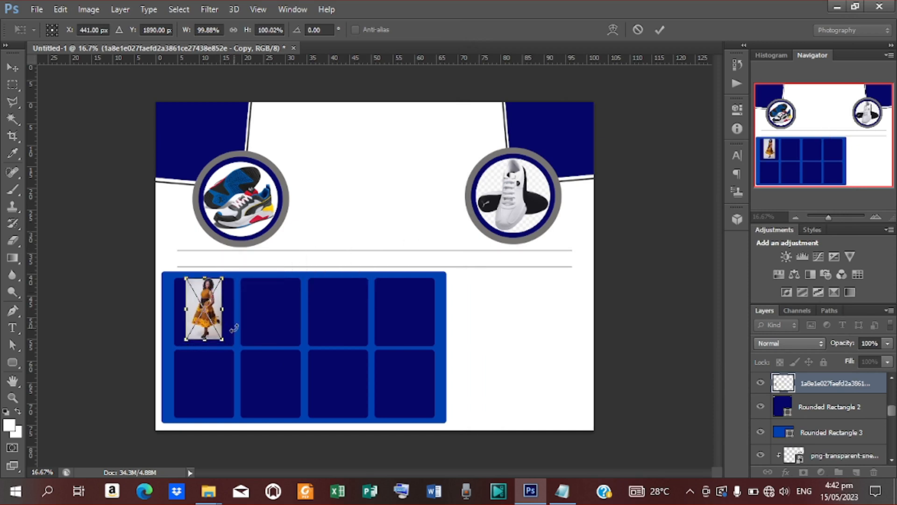
left_click_drag(223, 343, 234, 312)
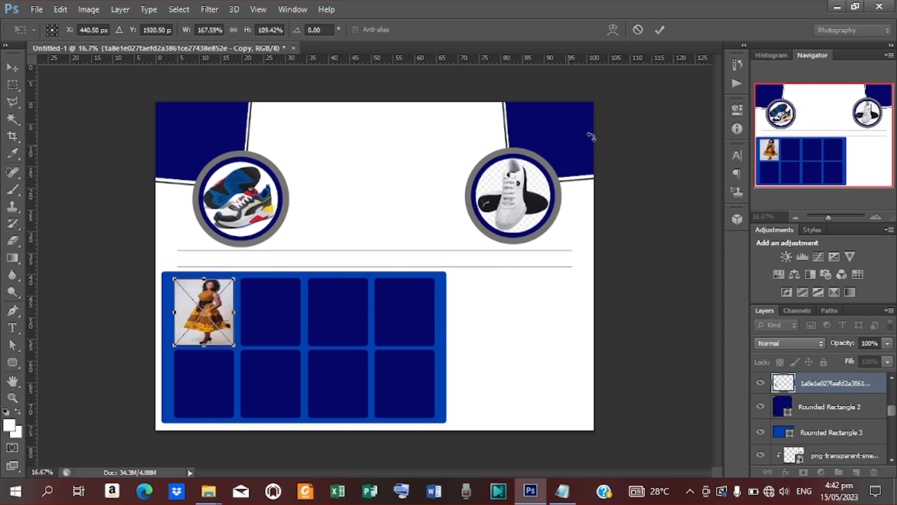
left_click(659, 30)
right_click(830, 382)
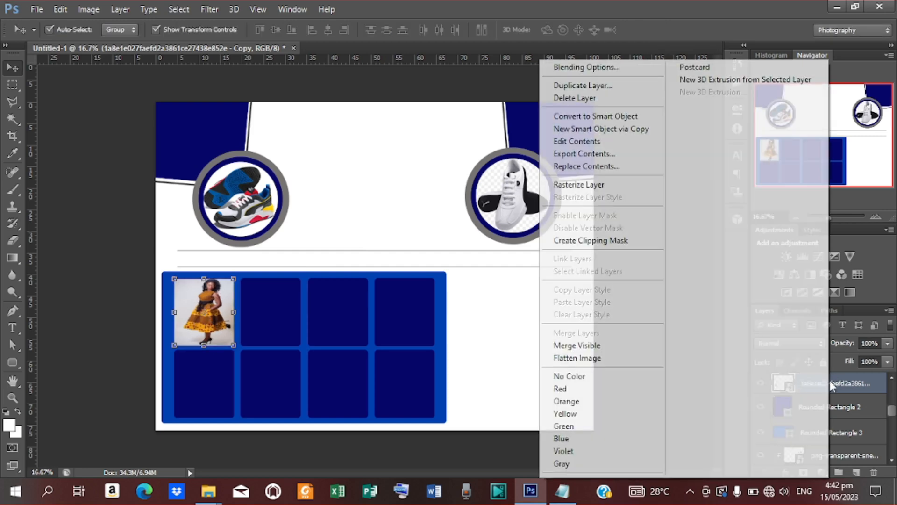
left_click(603, 241)
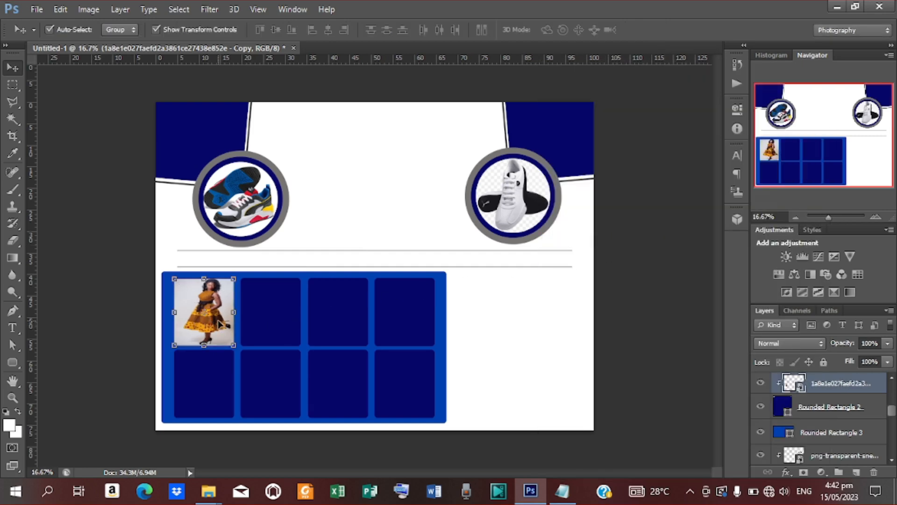
Step: Release the dress photo's clipping mask and create it again on the first upper tile
right_click(839, 387)
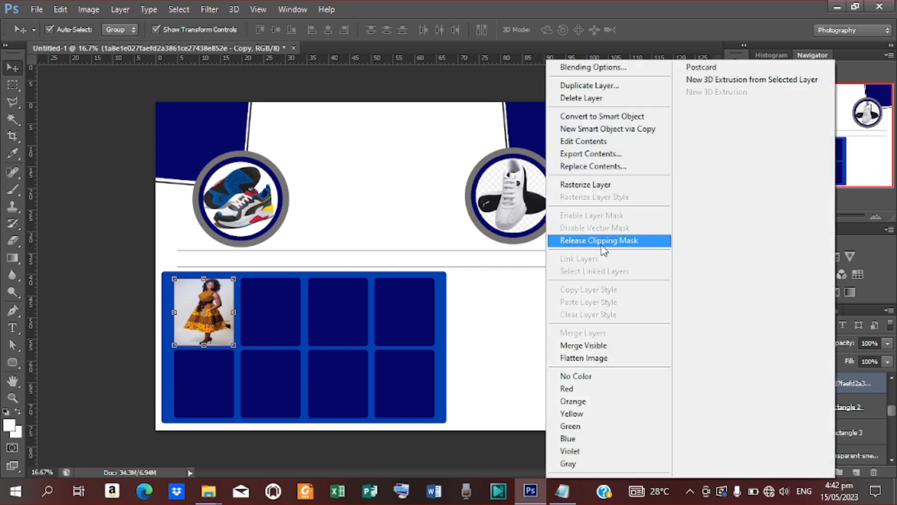
left_click(602, 245)
right_click(854, 388)
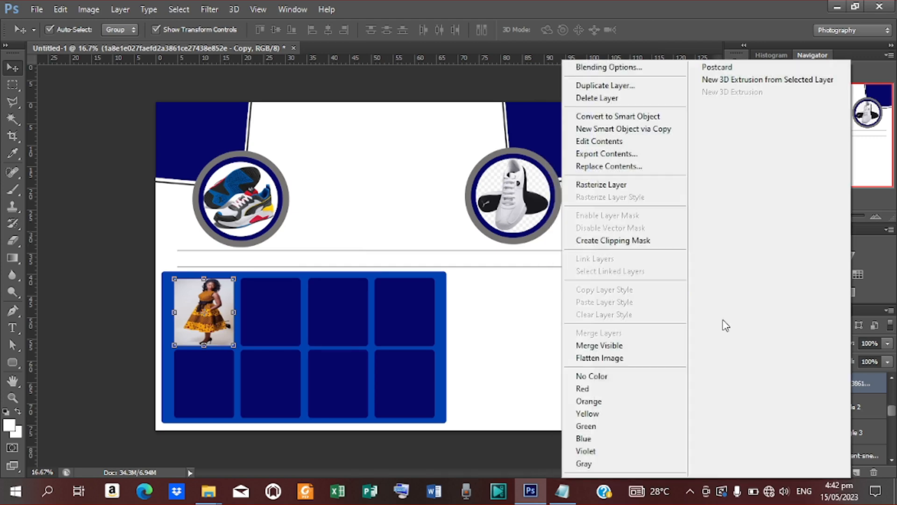
left_click(640, 242)
Step: Place the blue jeans image (6fd732e55296fbacfee4c4e1ea373f770f2f8e69-removebg-preview) above the layer of the second tile in the panel's upper row
left_click(265, 332)
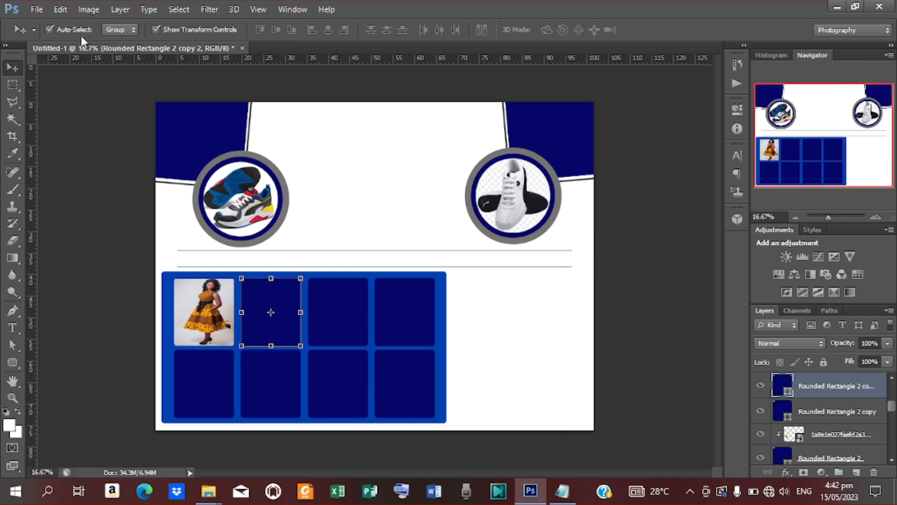
left_click(37, 10)
left_click(60, 224)
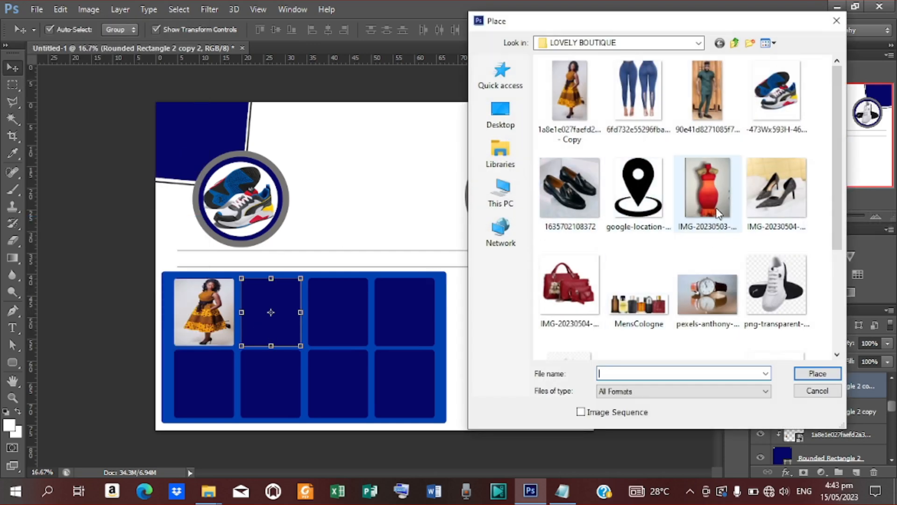
scroll(672, 280, "down", 3)
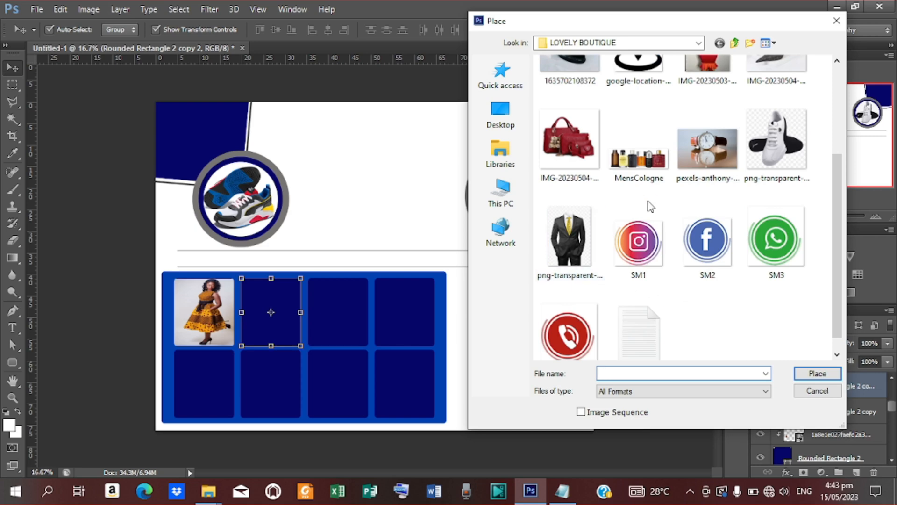
scroll(651, 206, "up", 3)
left_click(644, 87)
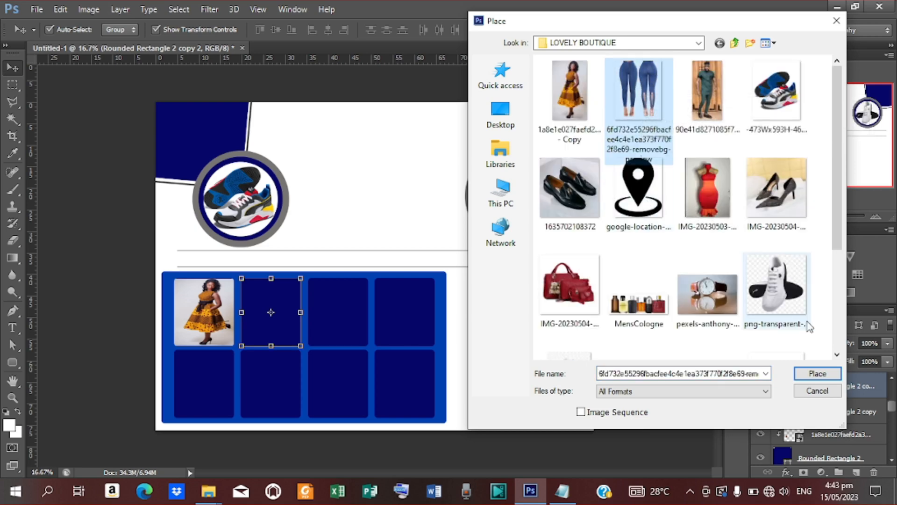
left_click(817, 373)
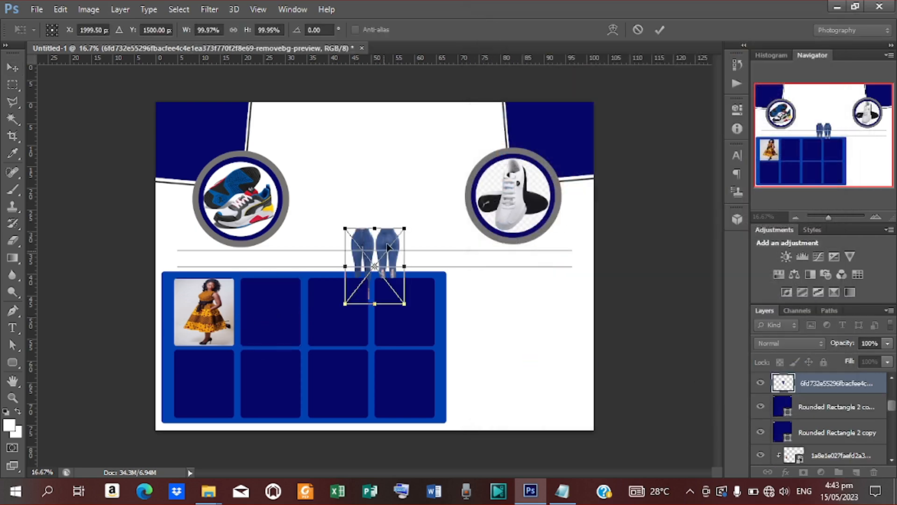
Step: Fit the jeans image over the second upper tile at about 84% scale and clip it to the tile
left_click_drag(386, 243, 286, 290)
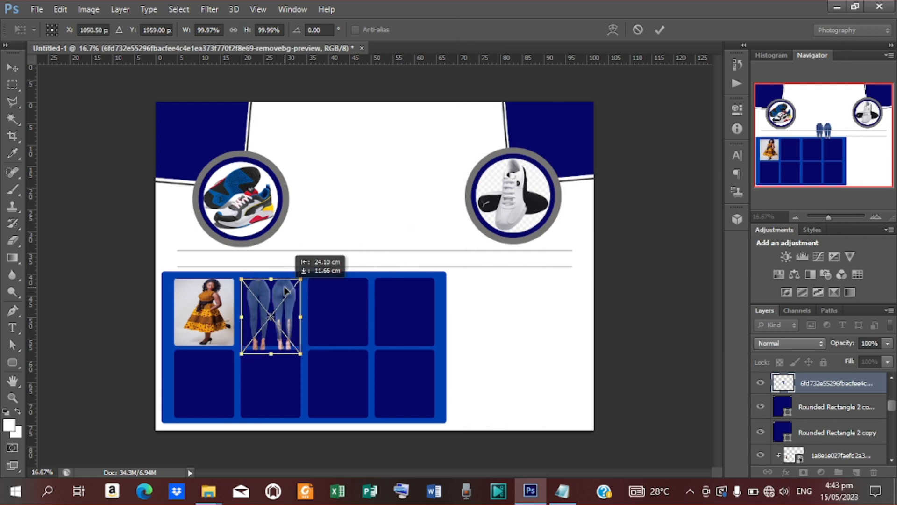
left_click_drag(301, 355, 295, 348)
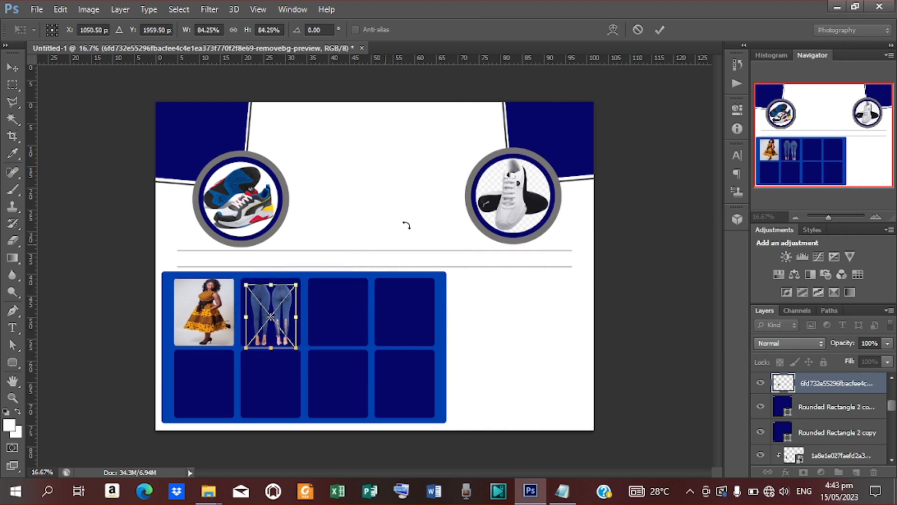
left_click(659, 30)
right_click(816, 384)
left_click(624, 245)
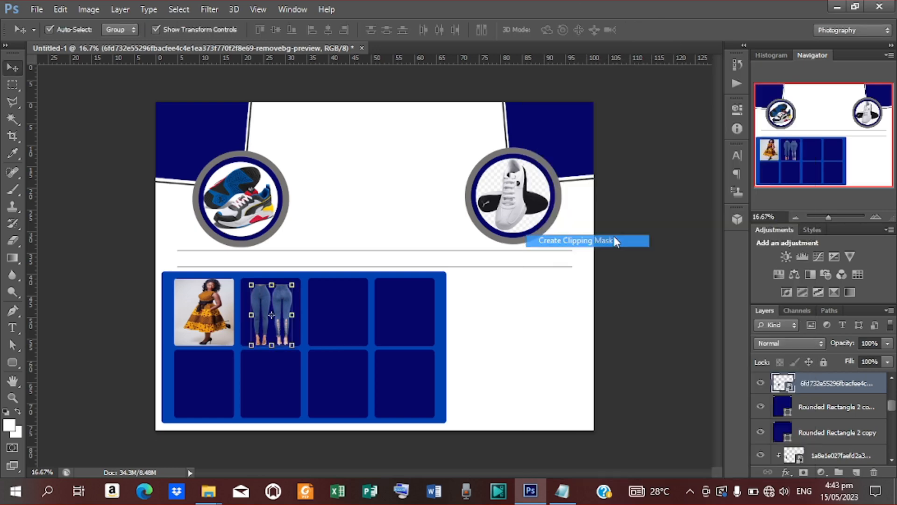
Step: Nudge the clipped jeans image up and slightly left to center it in the second upper tile
key("shift+Up")
key("shift+Up")
key("shift+Up")
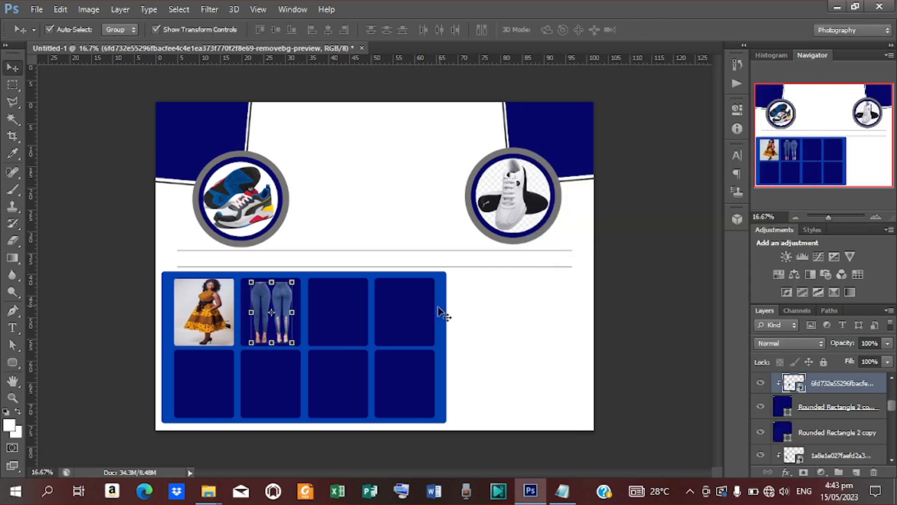
key("shift+Left")
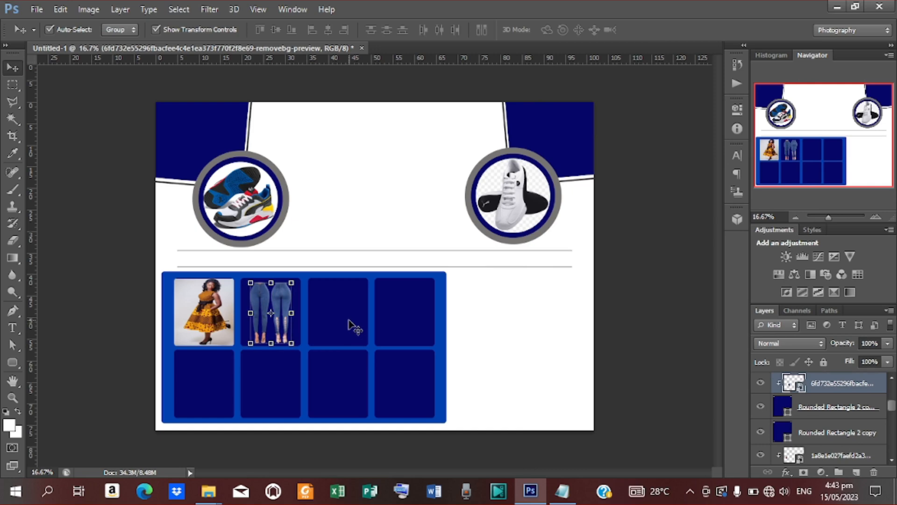
Step: Try to place the red handbags photo (IMG-20230504-WA0014) above the layer of the third upper tile
left_click(350, 325)
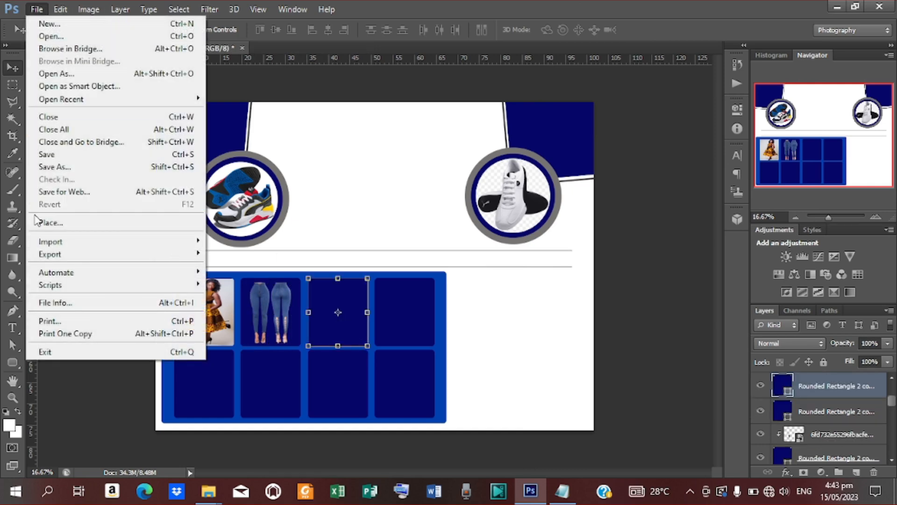
left_click(71, 228)
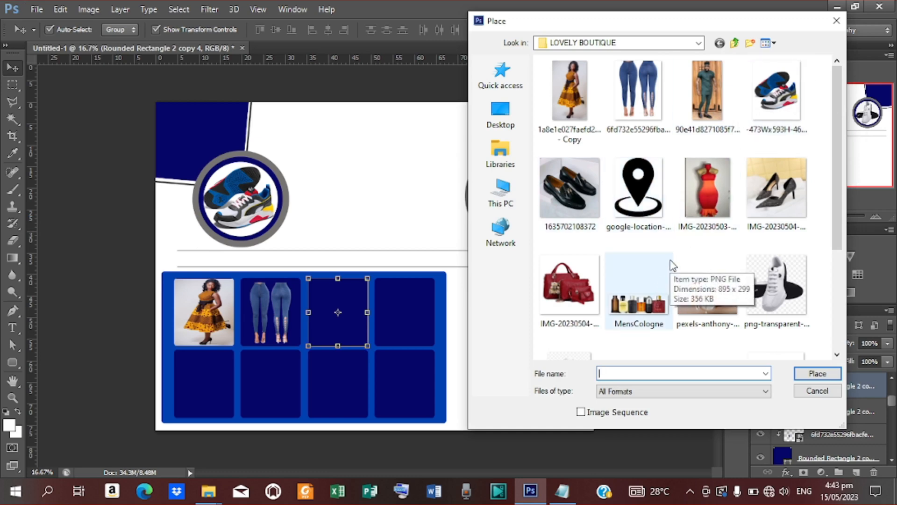
scroll(654, 280, "down", 3)
left_click(569, 140)
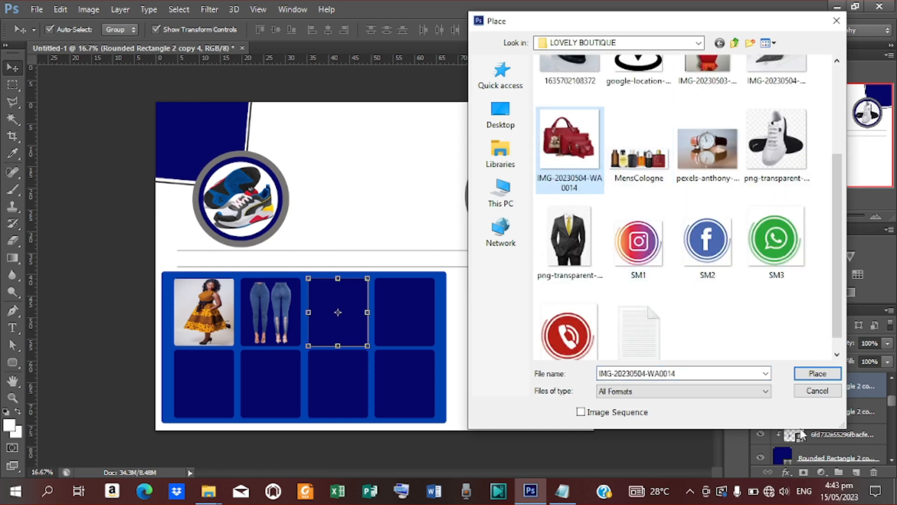
left_click(826, 378)
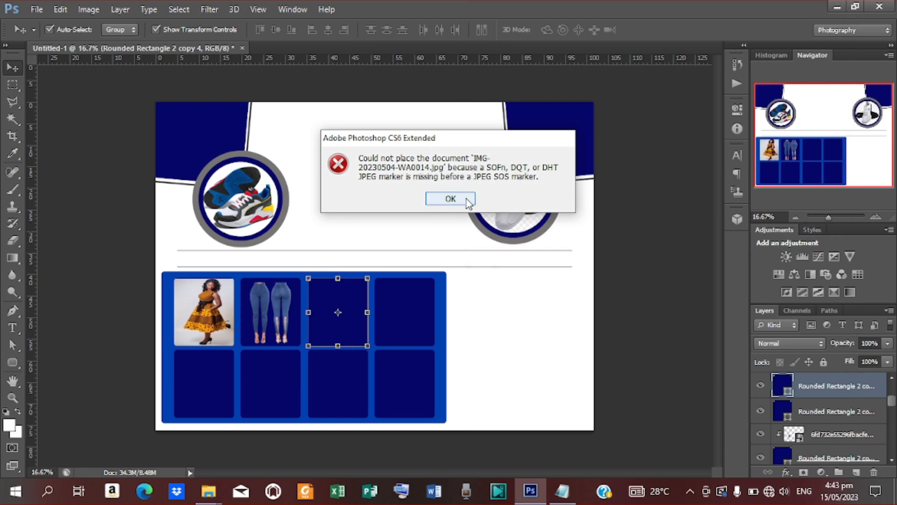
left_click(466, 199)
Step: Place the green men's outfit photo (90e41d8271085f7540b5bd12b82f3f89) above the layer of the third upper tile
left_click(37, 10)
left_click(75, 220)
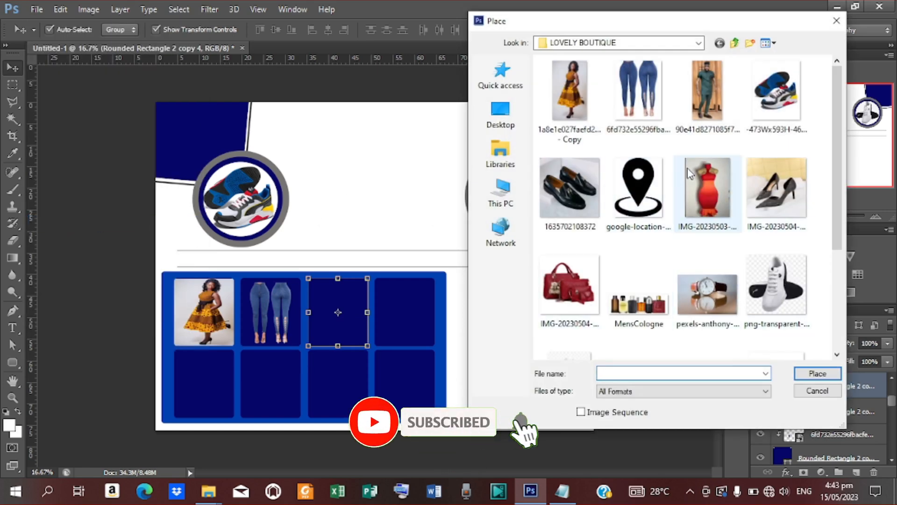
scroll(755, 214, "down", 3)
scroll(756, 214, "up", 3)
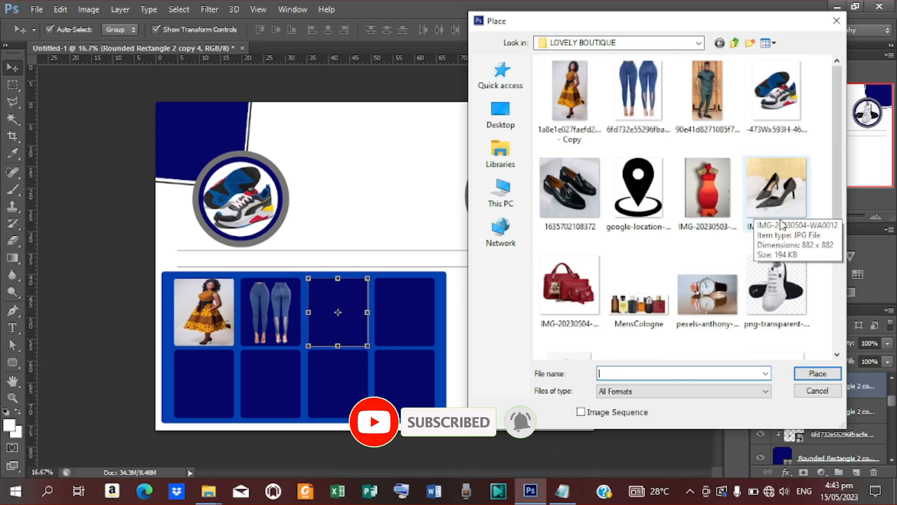
left_click(699, 301)
left_click(752, 198)
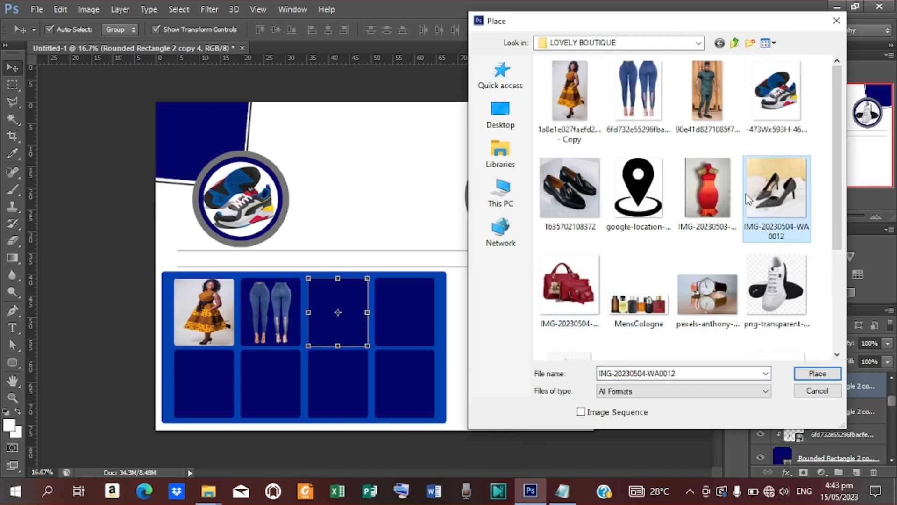
left_click(707, 91)
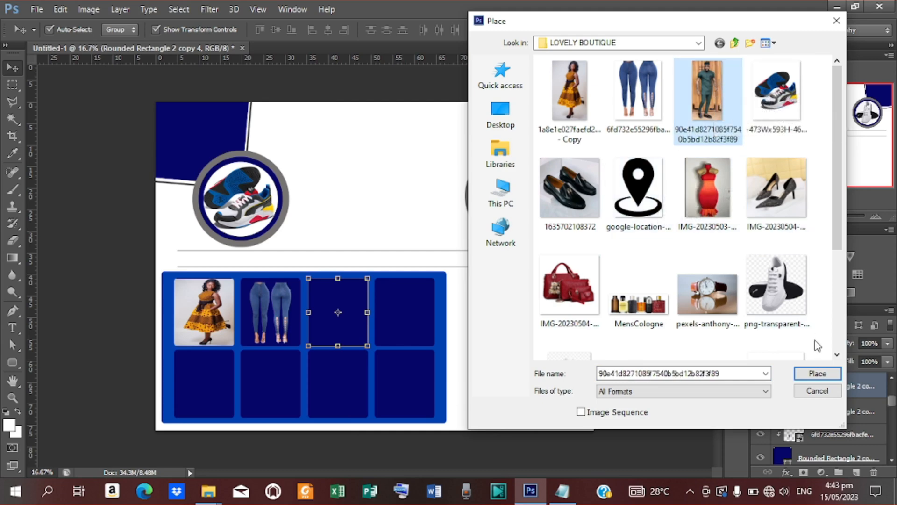
left_click(824, 373)
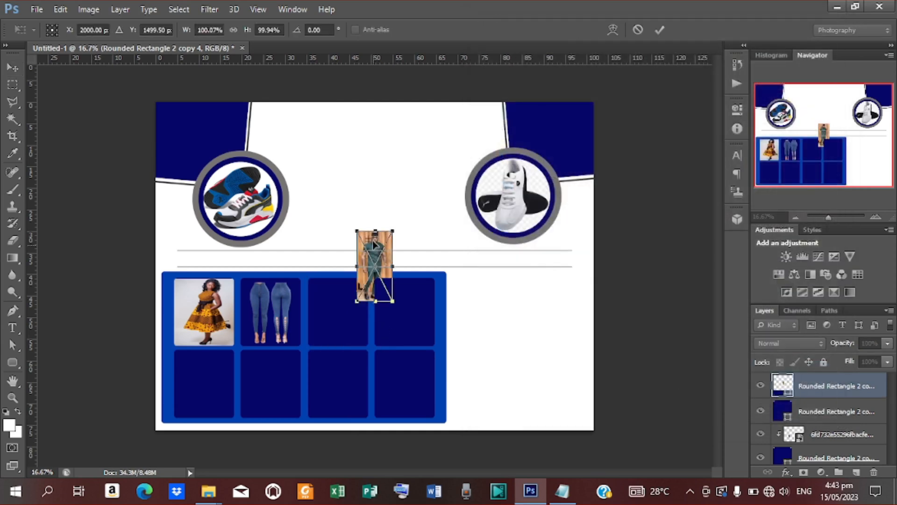
Step: Position the green outfit photo over the third upper tile at about 144% width and 87% height
left_click_drag(378, 247, 369, 316)
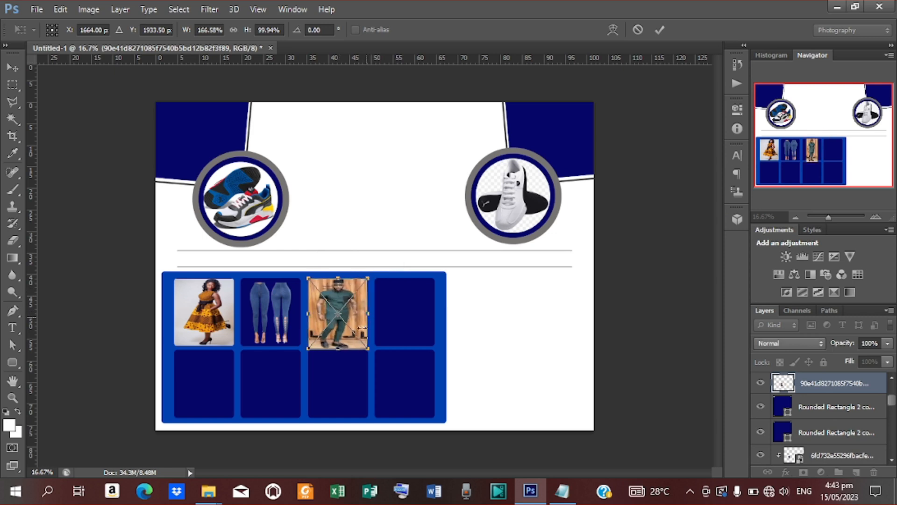
left_click_drag(368, 352, 365, 343)
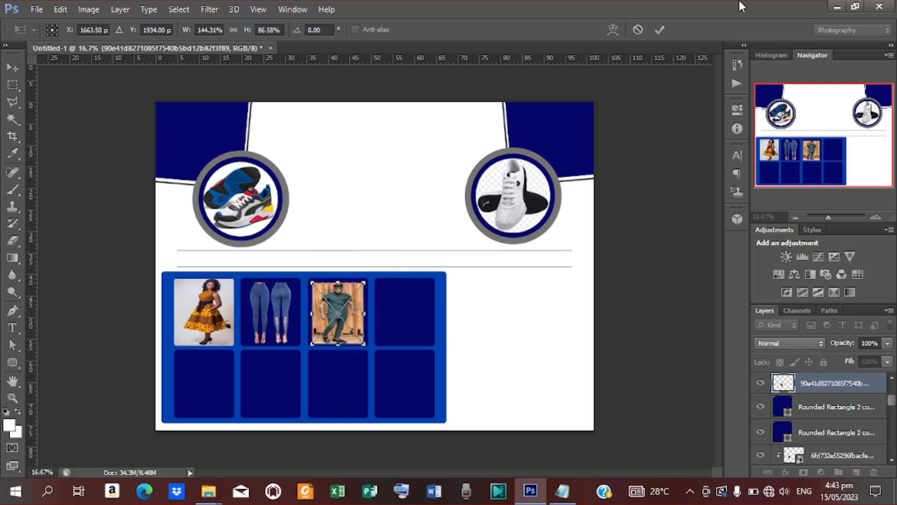
left_click(662, 28)
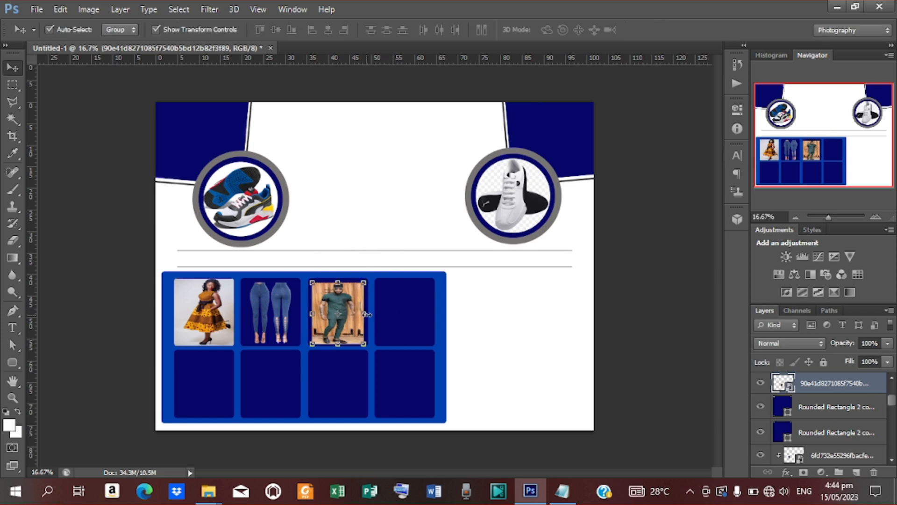
Step: Enlarge the green outfit photo to about 167% width and 99% height to cover the third upper tile, and clip it to the tile
left_click_drag(369, 314, 373, 314)
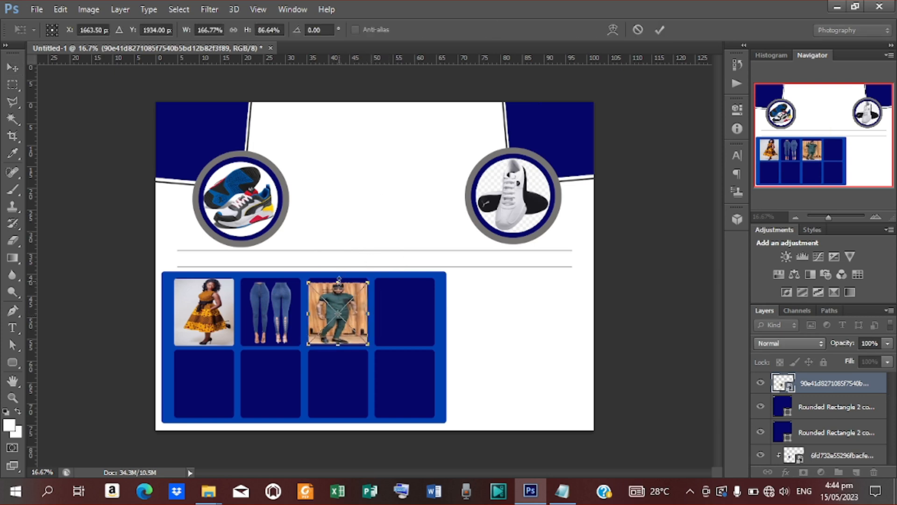
left_click_drag(339, 279, 339, 277)
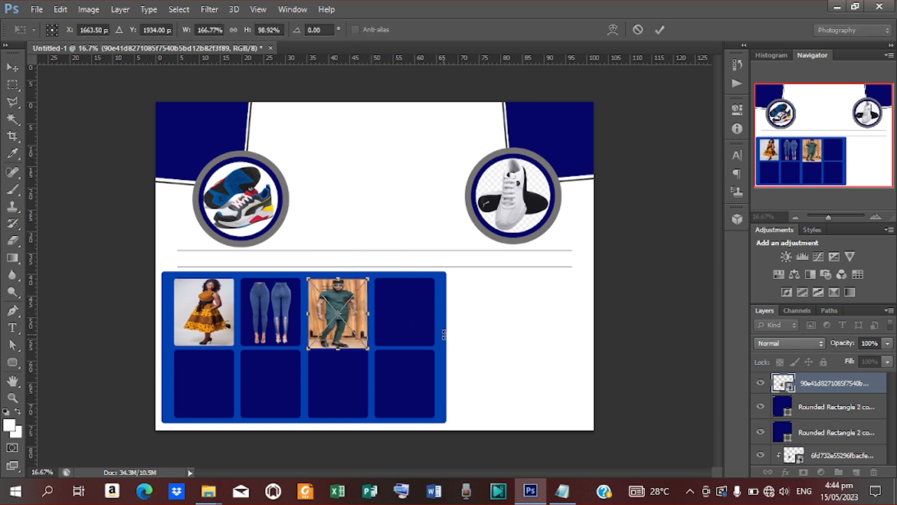
key("Up")
key("Up")
key("Up")
key("Up")
key("Up")
key("Up")
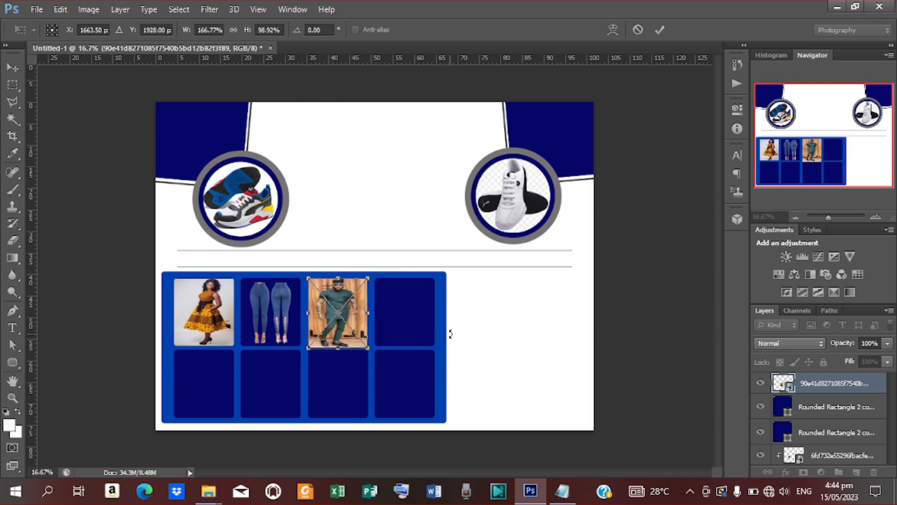
left_click(659, 30)
right_click(823, 389)
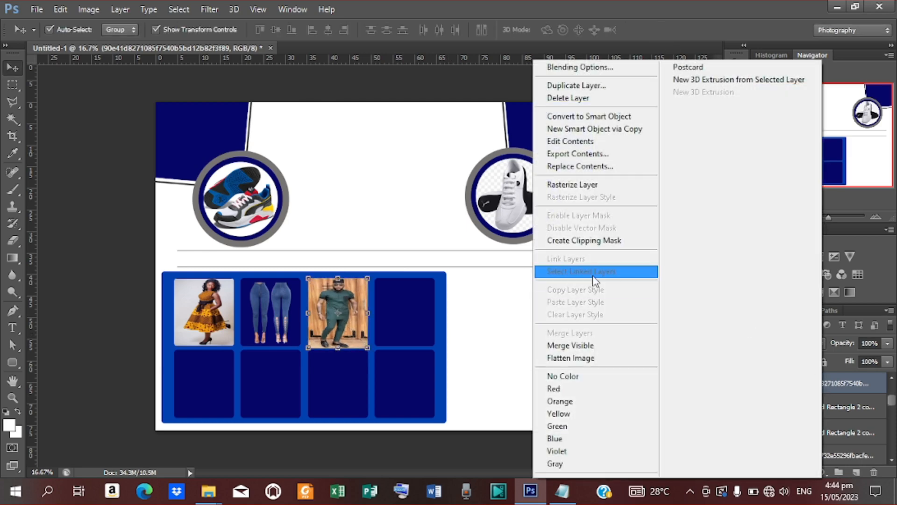
left_click(589, 242)
left_click(408, 314)
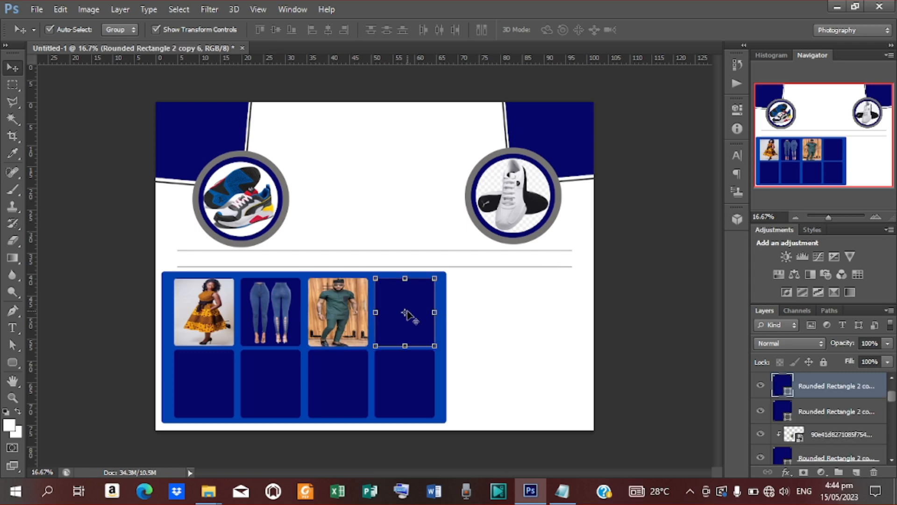
left_click(30, 7)
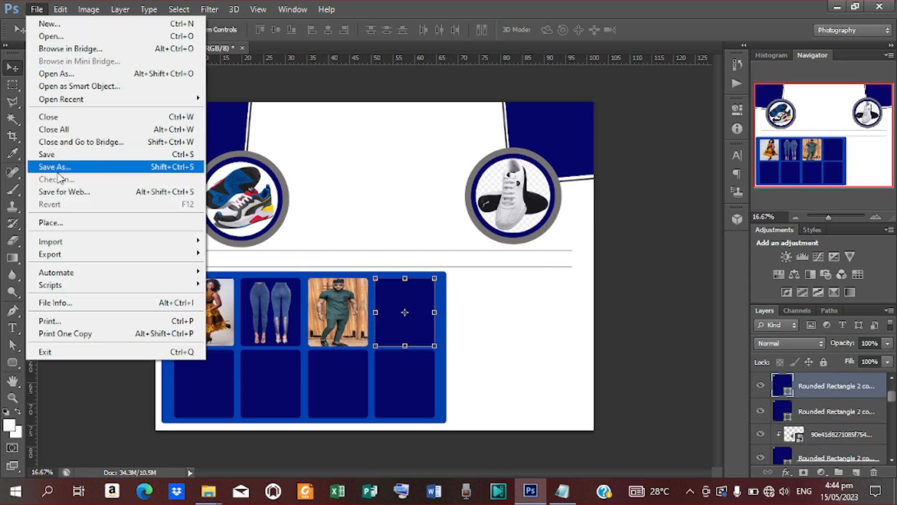
left_click(90, 232)
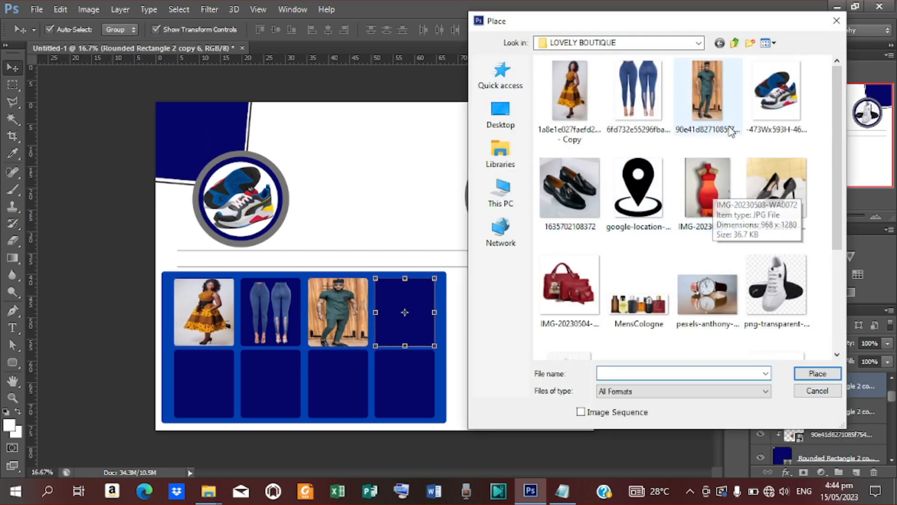
left_click(574, 183)
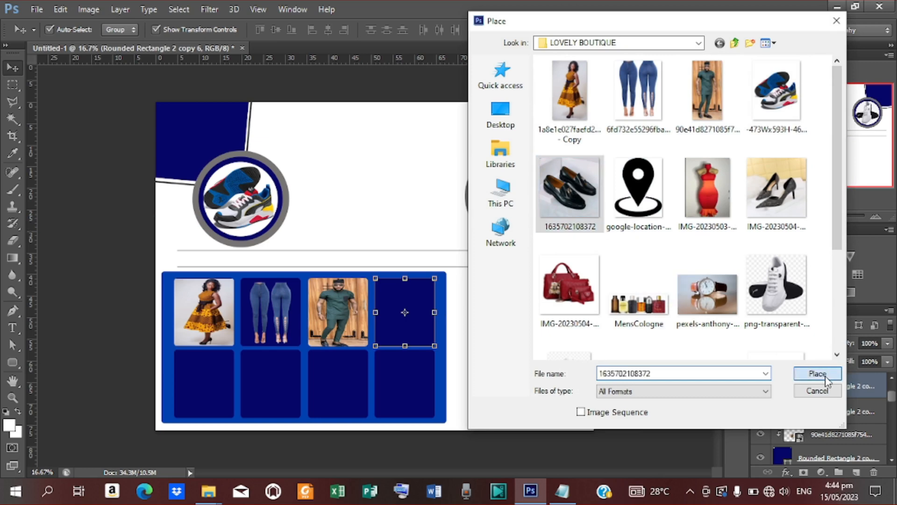
left_click(817, 373)
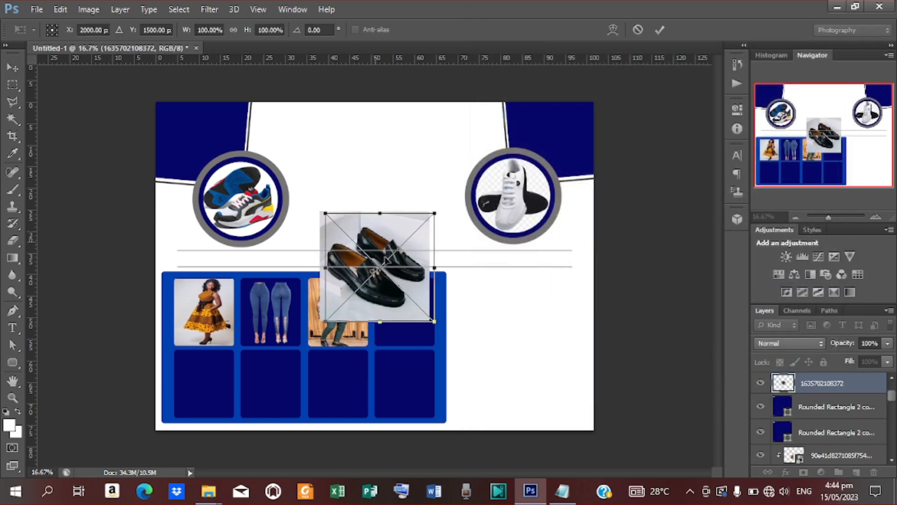
Step: Fit the loafers photo over the fourth upper tile at about 62% scale and clip it to the tile
left_click_drag(380, 249, 411, 295)
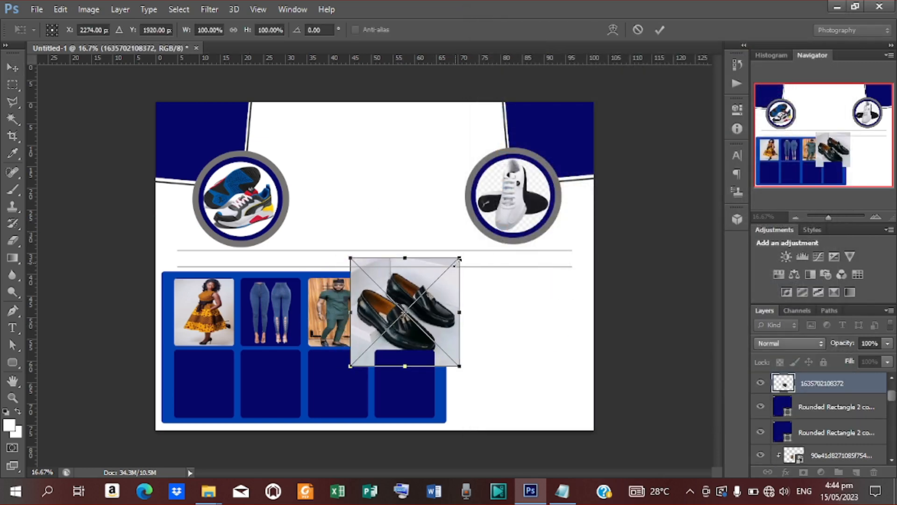
left_click_drag(455, 261, 436, 275)
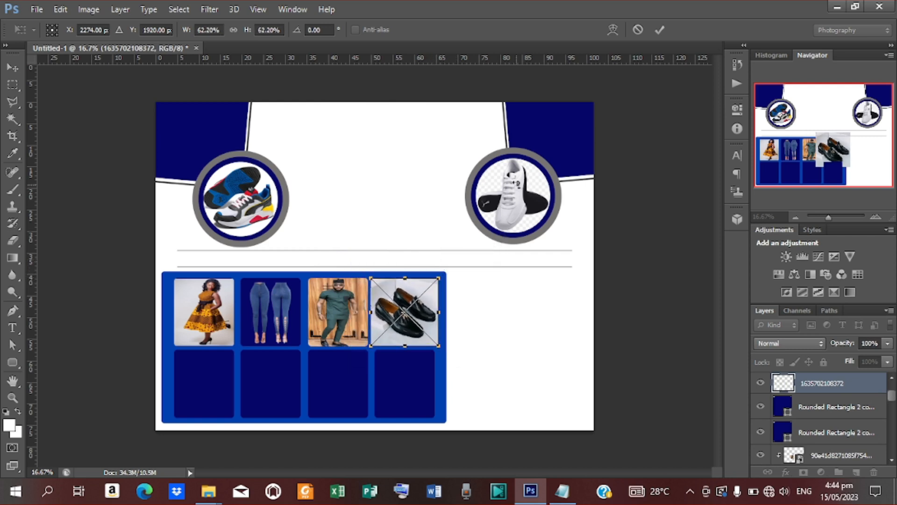
left_click(659, 30)
right_click(815, 383)
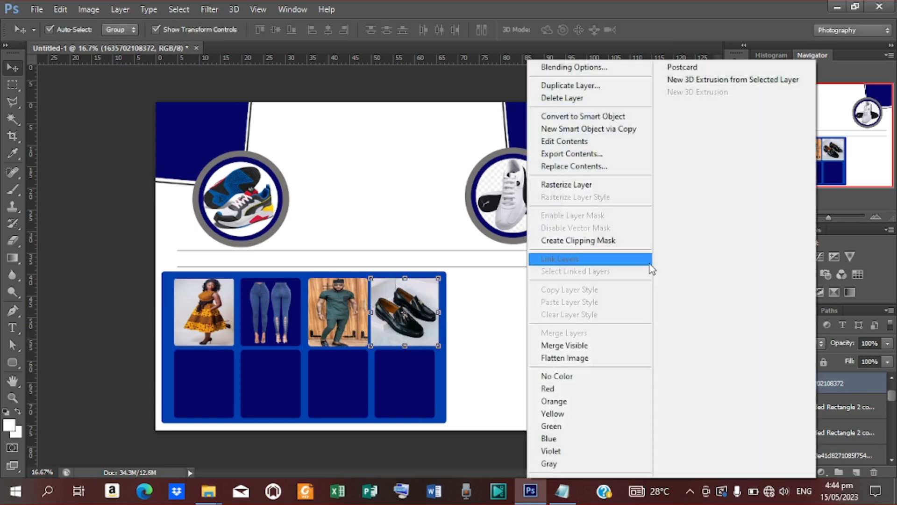
left_click(580, 241)
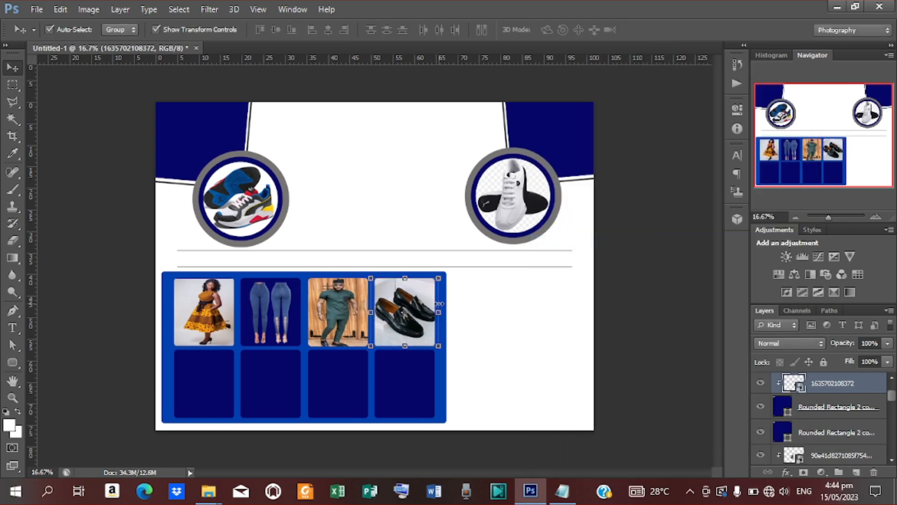
Step: Narrow the loafers photo over the fourth upper tile to about 55% width, keeping its height at about 62%
key("alt+shift")
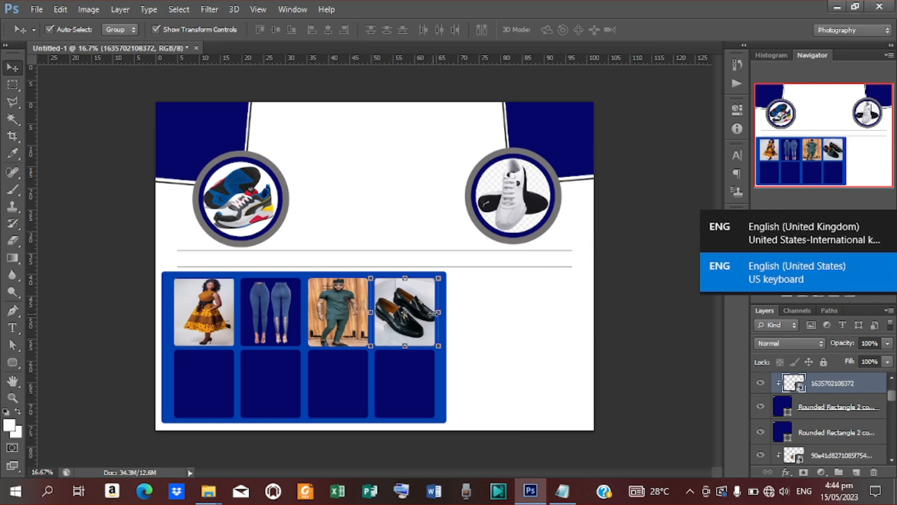
left_click_drag(438, 313, 435, 313)
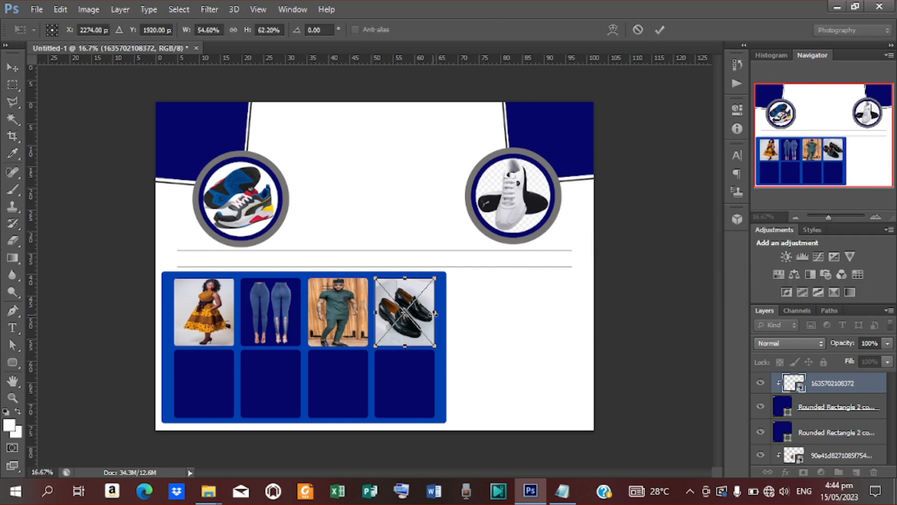
left_click(658, 30)
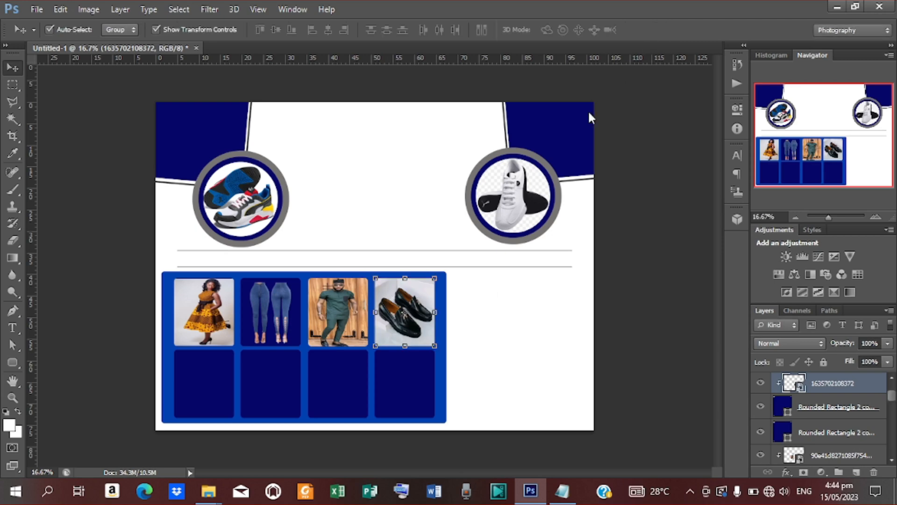
Step: Place the MensCologne photo above the layer of the first tile in the panel's lower row
left_click(191, 388)
left_click(26, 11)
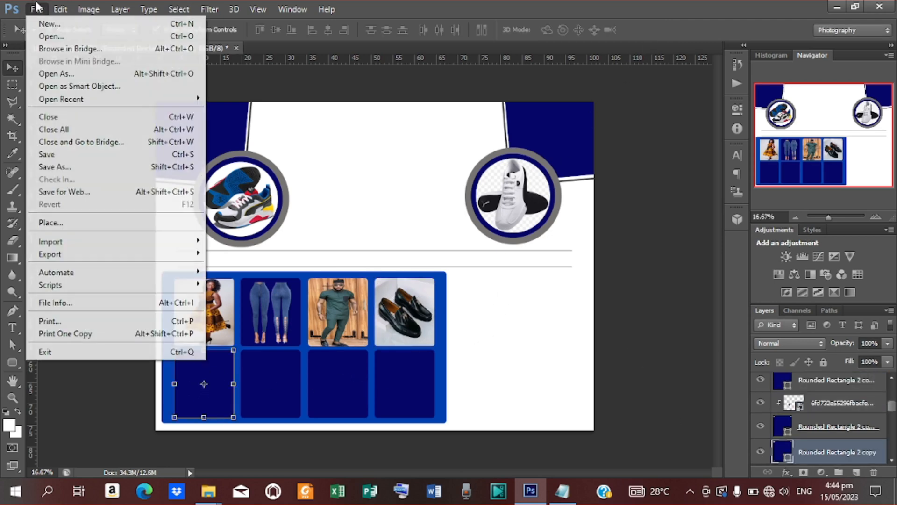
left_click(114, 232)
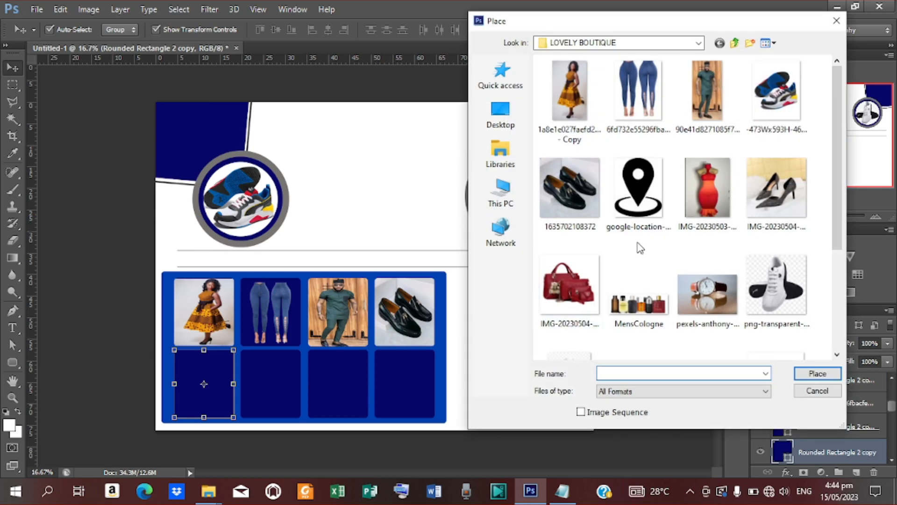
left_click(639, 299)
left_click(839, 374)
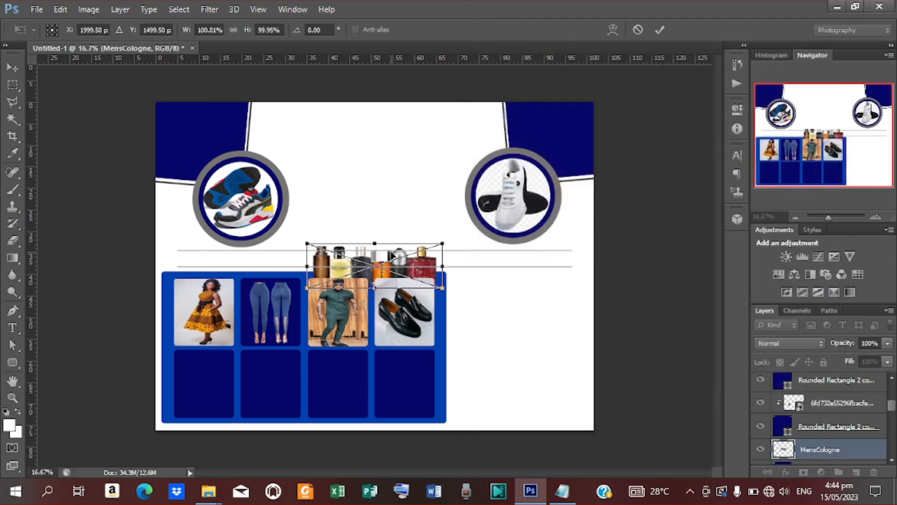
Step: Scale the cologne photo down over the first lower tile, clip it to the tile, and enlarge it slightly to span the tile's width
left_click_drag(382, 260, 222, 377)
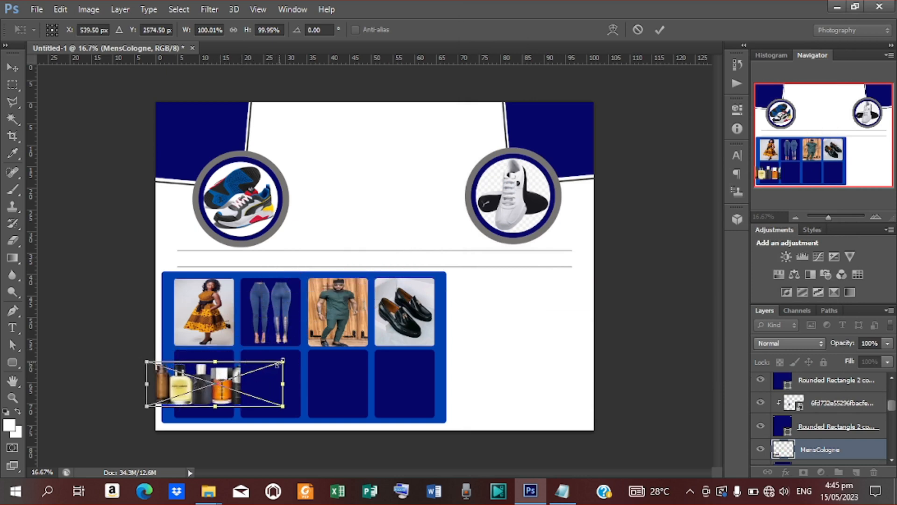
mouse_move(277, 363)
left_mouse_down()
mouse_move(288, 360)
mouse_move(268, 364)
left_mouse_up()
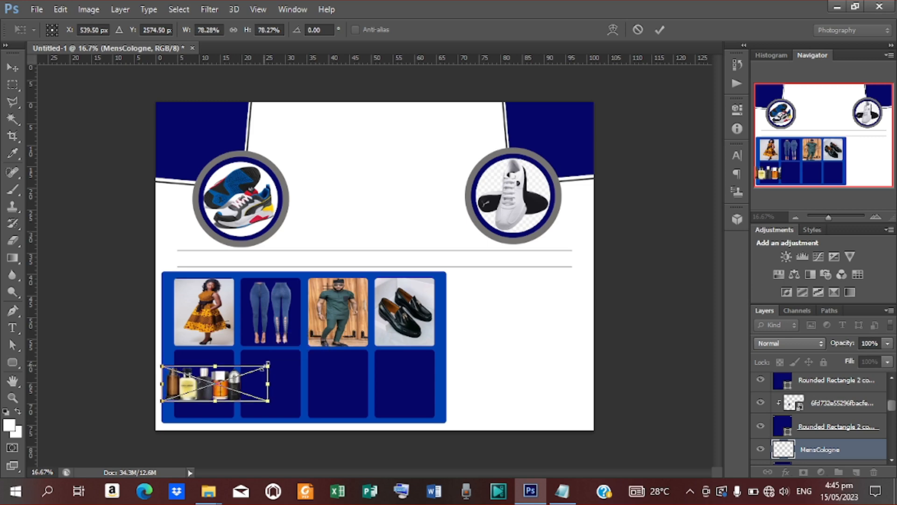
left_click(660, 28)
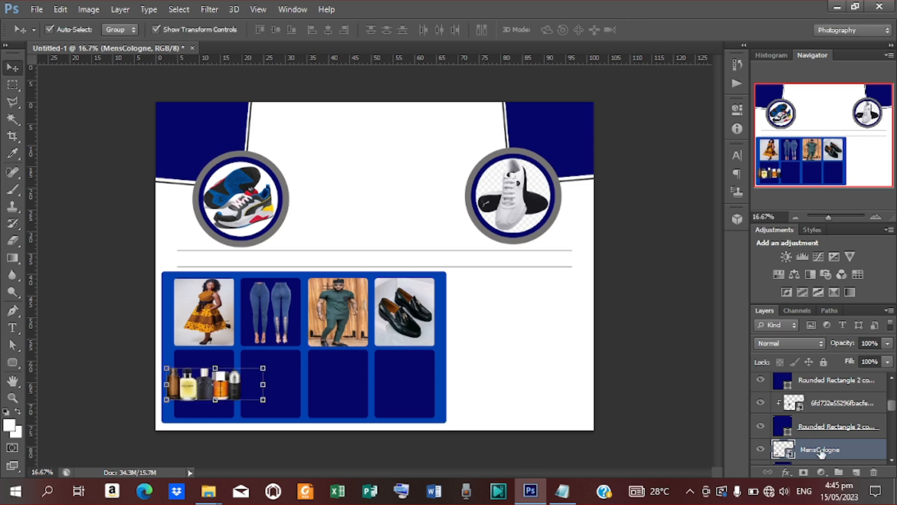
right_click(822, 451)
left_click(677, 212)
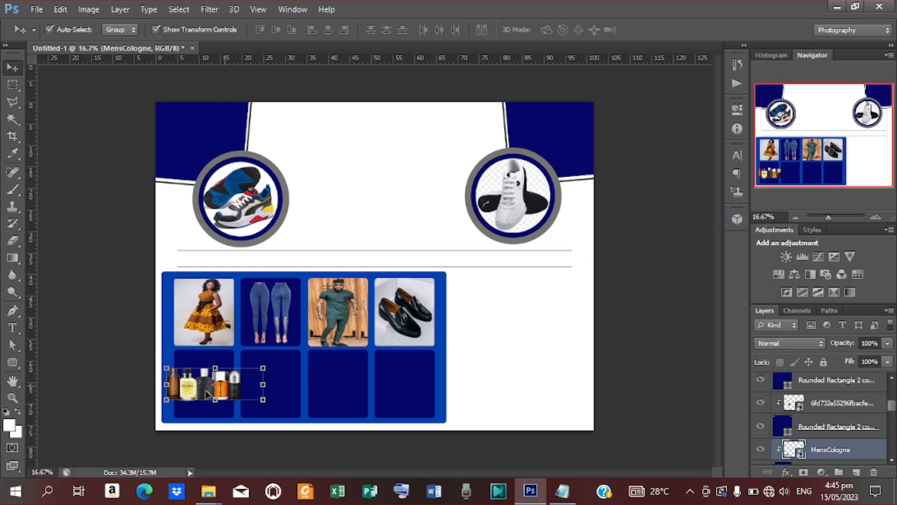
left_click_drag(264, 366, 275, 363)
left_click(659, 30)
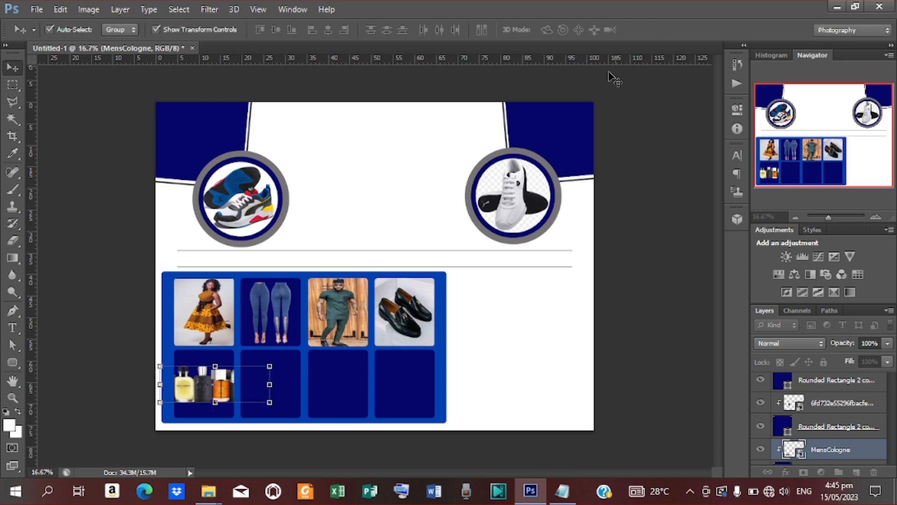
Step: Place the black suit photo above the layer of the second tile in the panel's lower row
left_click(293, 386)
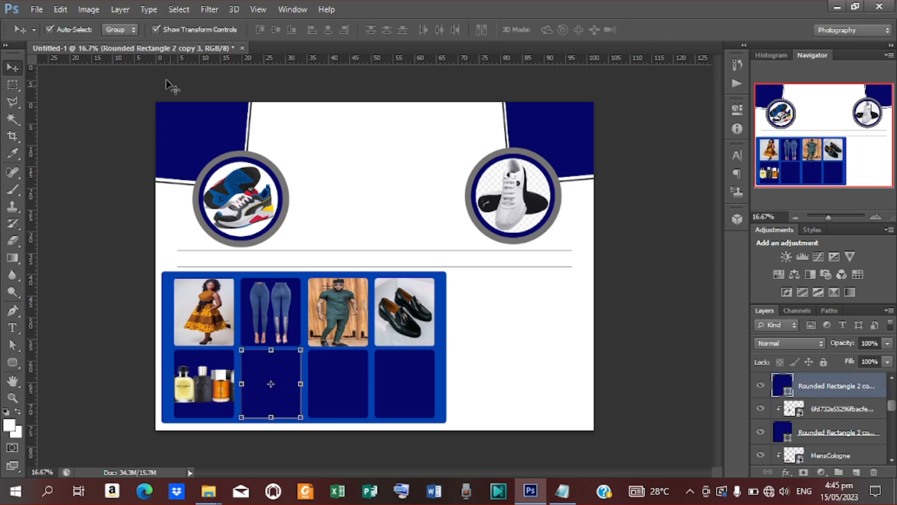
left_click(42, 6)
left_click(56, 224)
scroll(656, 203, "down", 3)
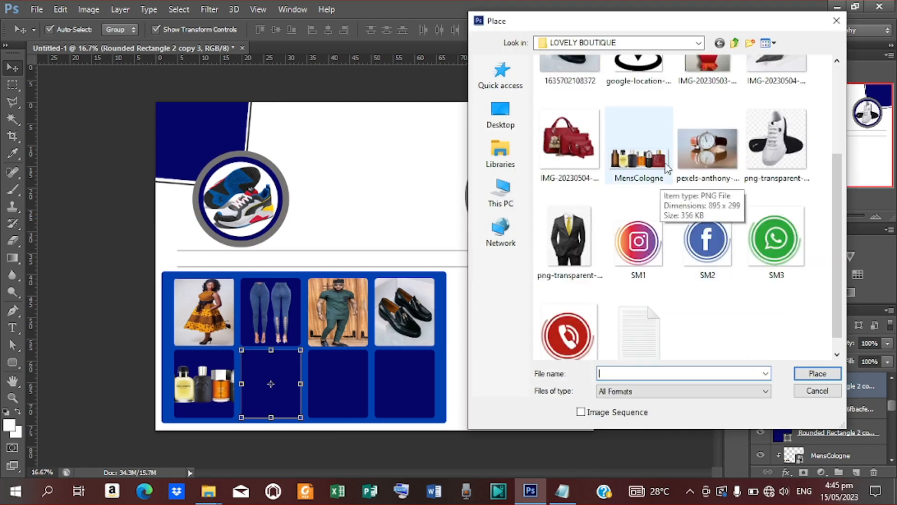
left_click(575, 249)
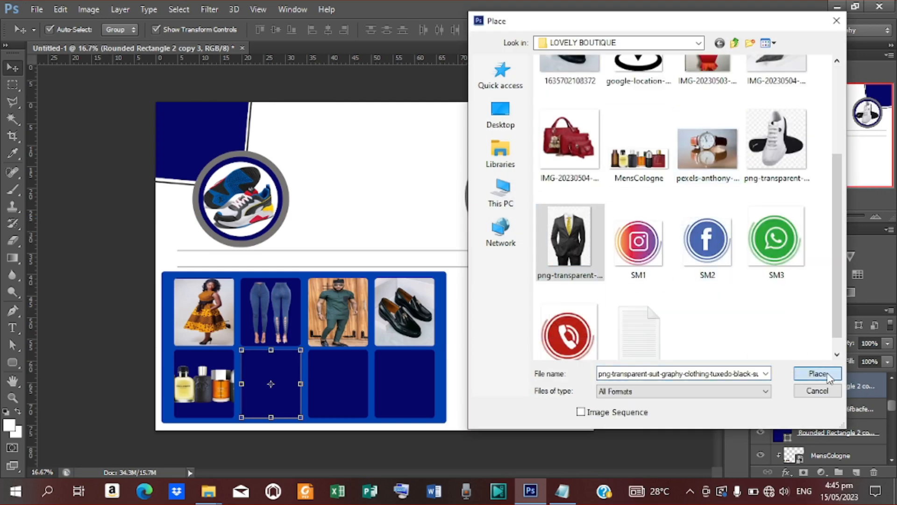
left_click(817, 372)
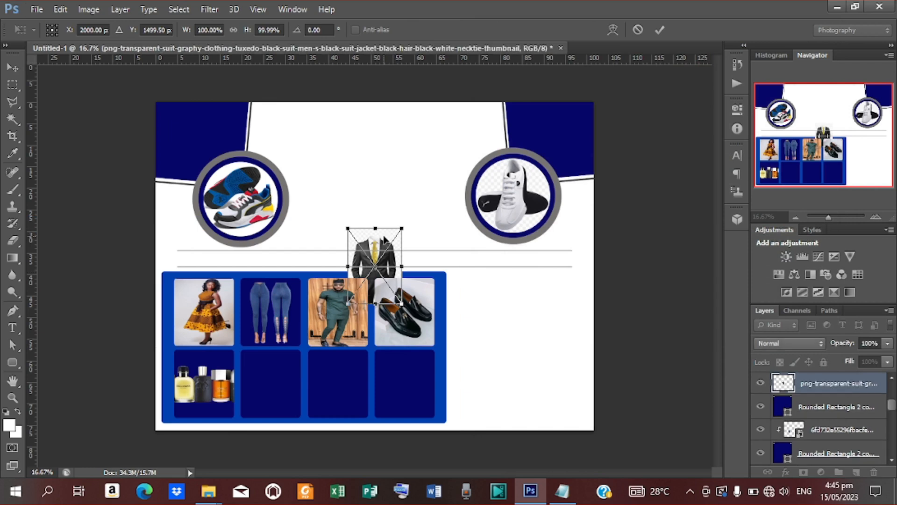
Step: Fit the suit photo over the second lower tile at about 109% width and 100% height, and clip it to the tile
left_click_drag(385, 239, 284, 358)
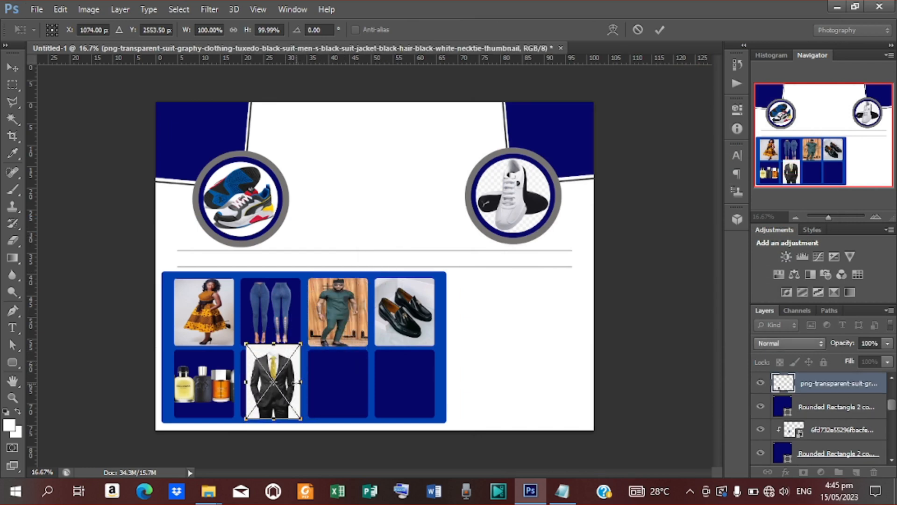
left_click_drag(243, 384, 240, 383)
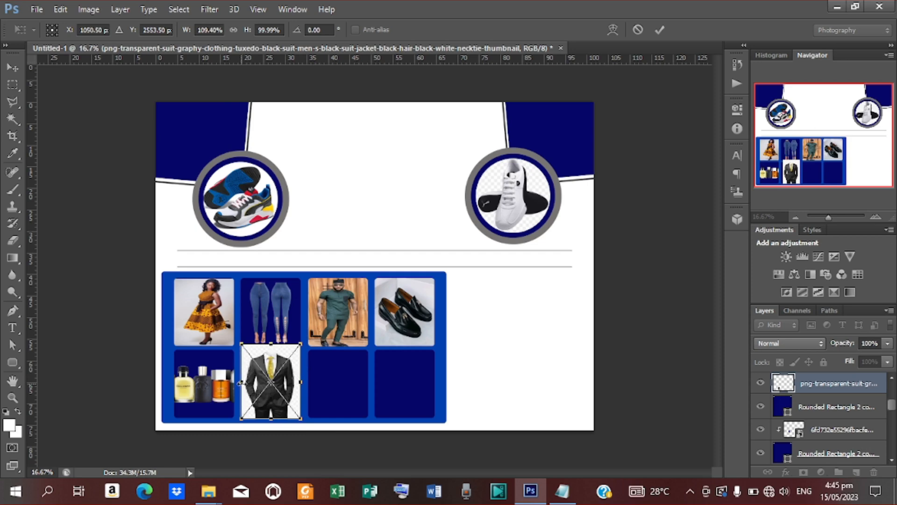
left_click(659, 30)
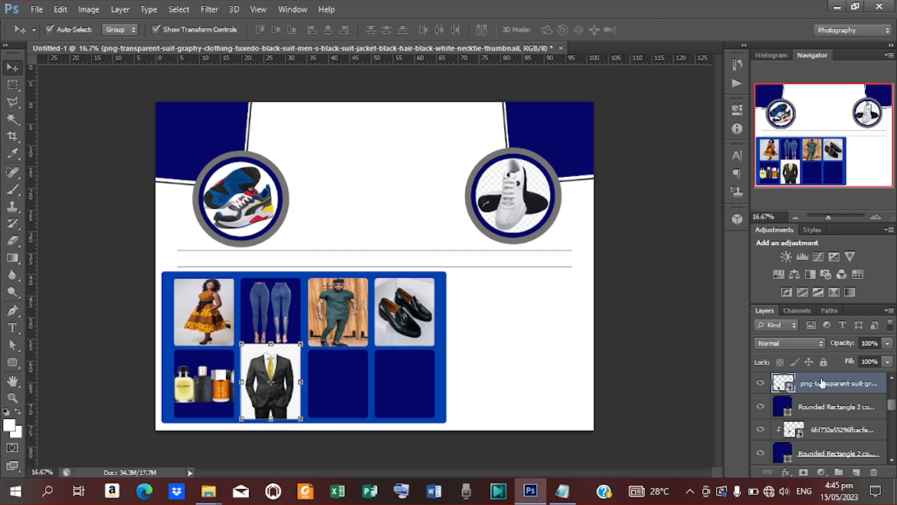
right_click(821, 383)
left_click(588, 246)
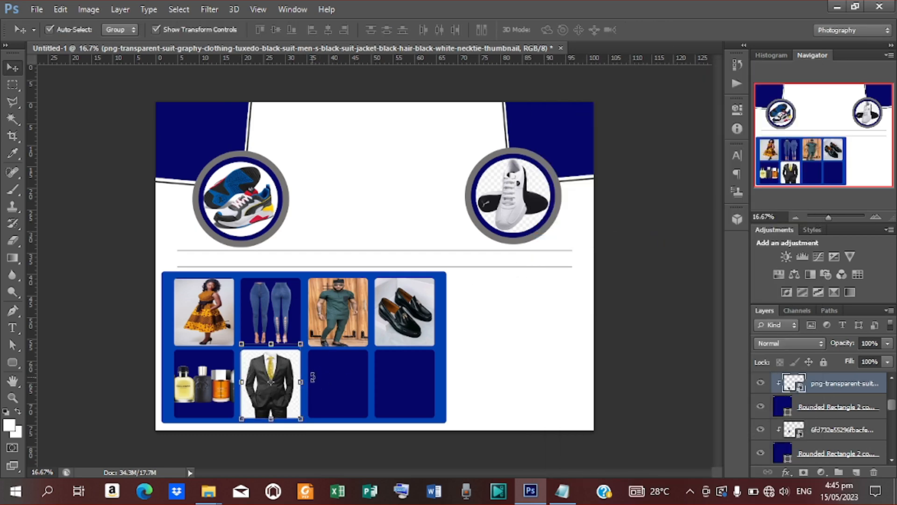
Step: Place the wristwatch photo above the layer of the third tile in the panel's lower row
left_click(342, 385)
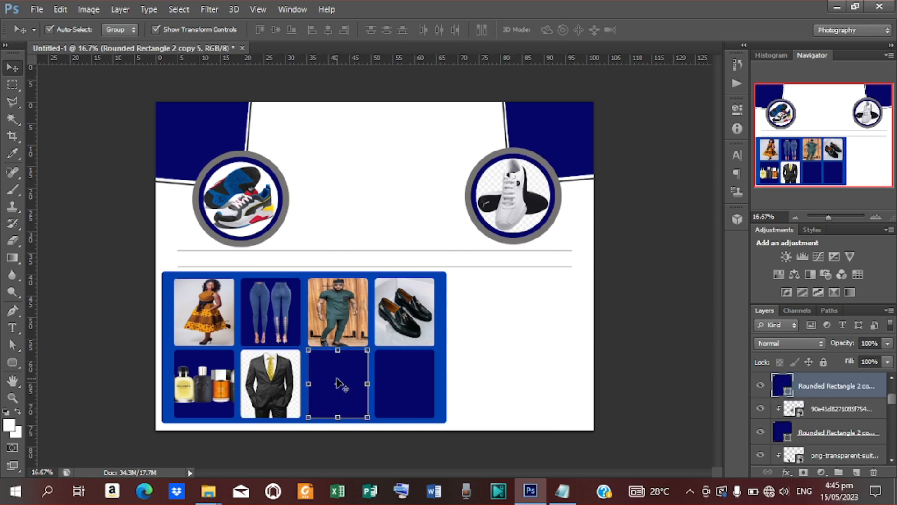
left_click(37, 9)
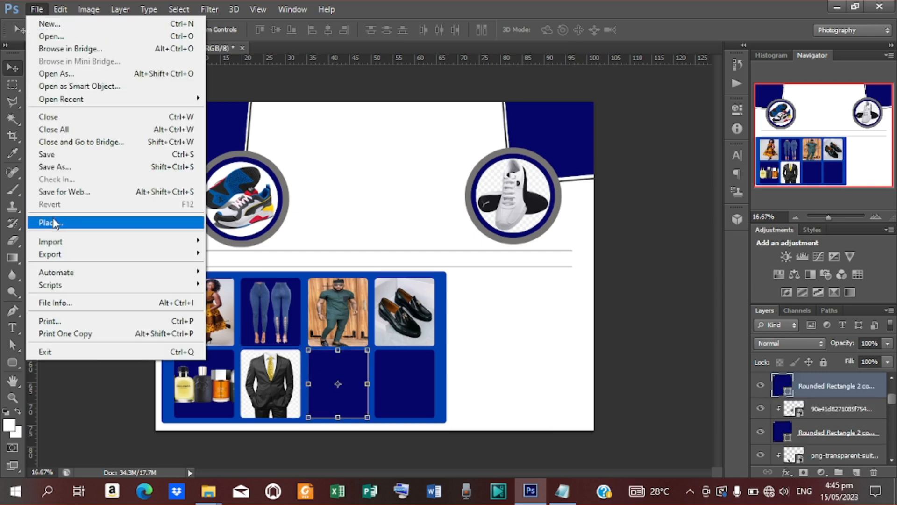
left_click(33, 220)
left_click(724, 302)
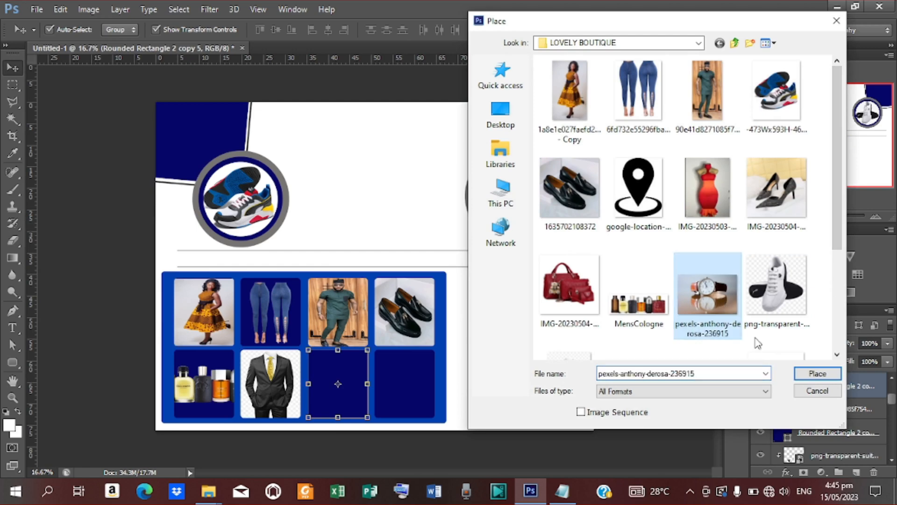
left_click(817, 374)
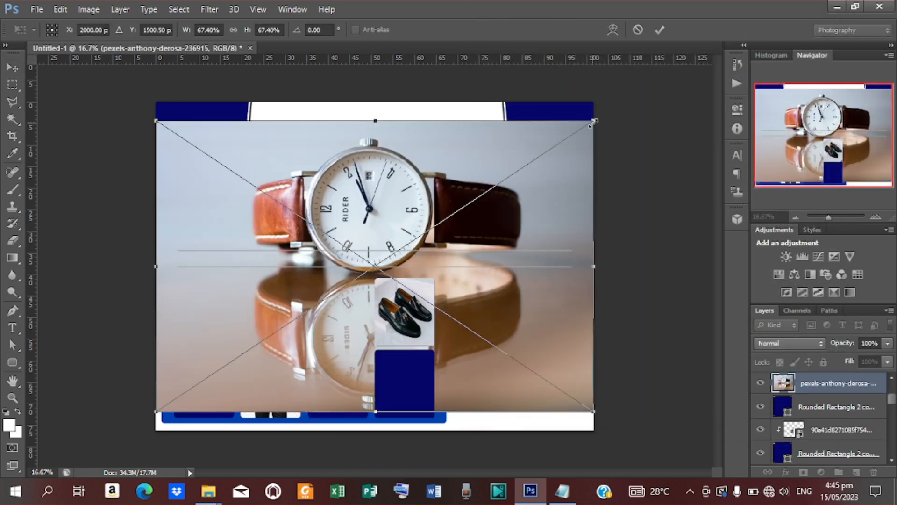
Step: Fit the wristwatch photo over the third lower tile at about 13% width and 16% height, and clip it to the tile
left_click_drag(592, 122, 338, 349)
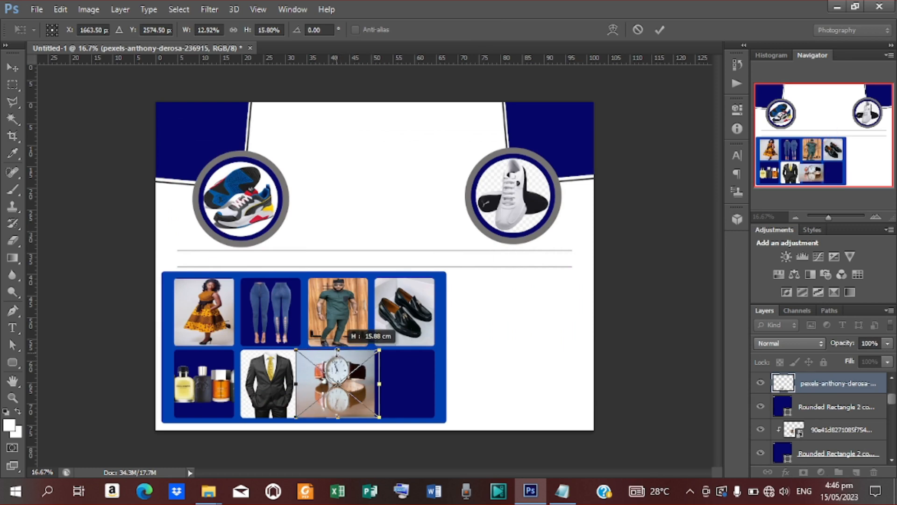
left_click(659, 30)
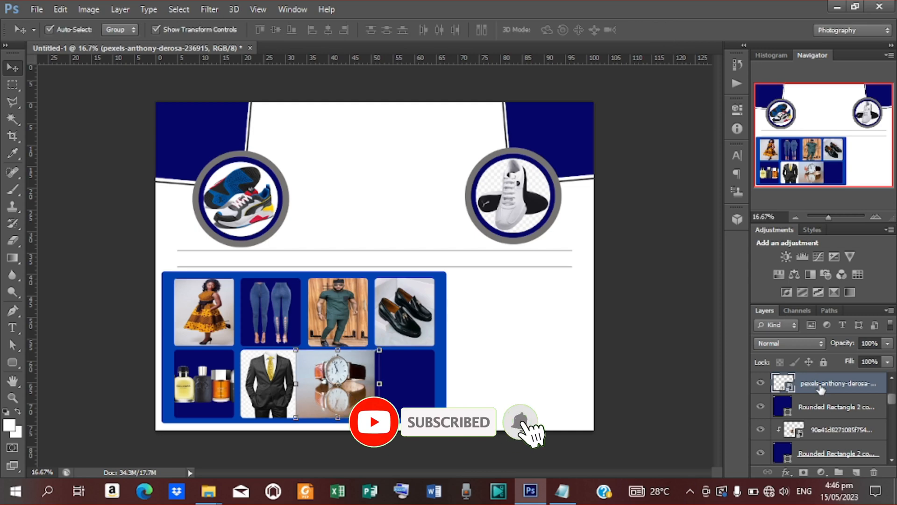
right_click(820, 384)
left_click(589, 240)
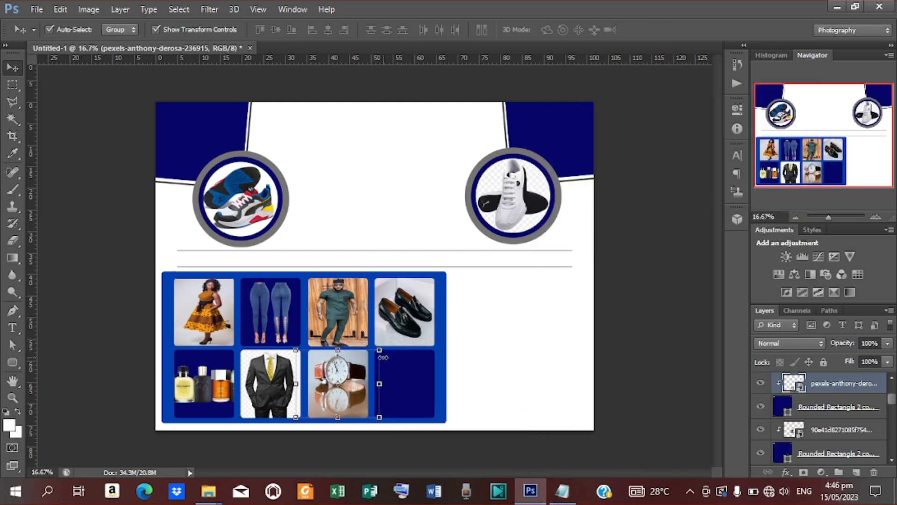
Step: Try to place the red handbags photo (IMG-20230504-WA0014) above the layer of the fourth tile in the panel's lower row
left_click(413, 381)
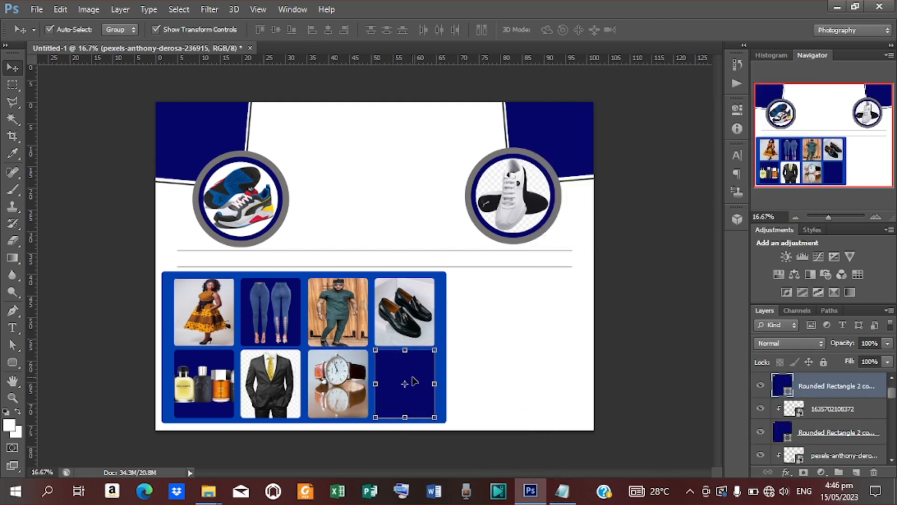
left_click(37, 9)
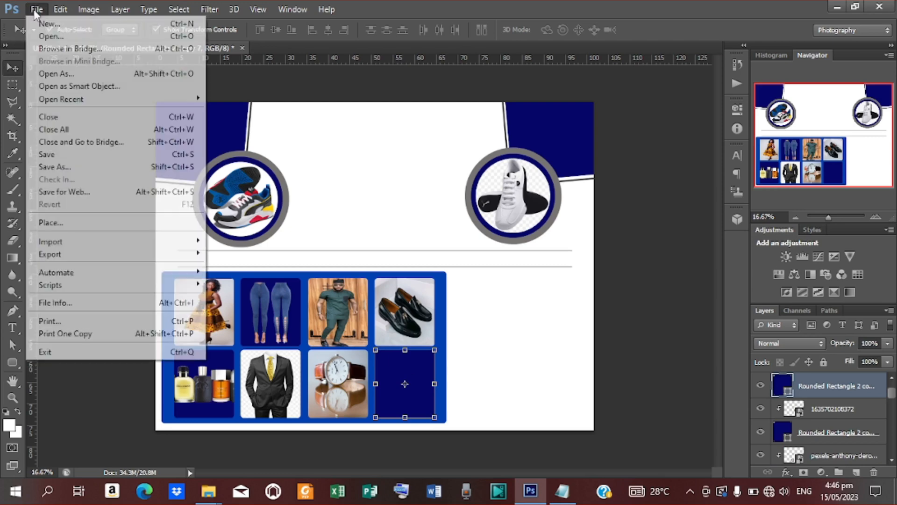
left_click(65, 224)
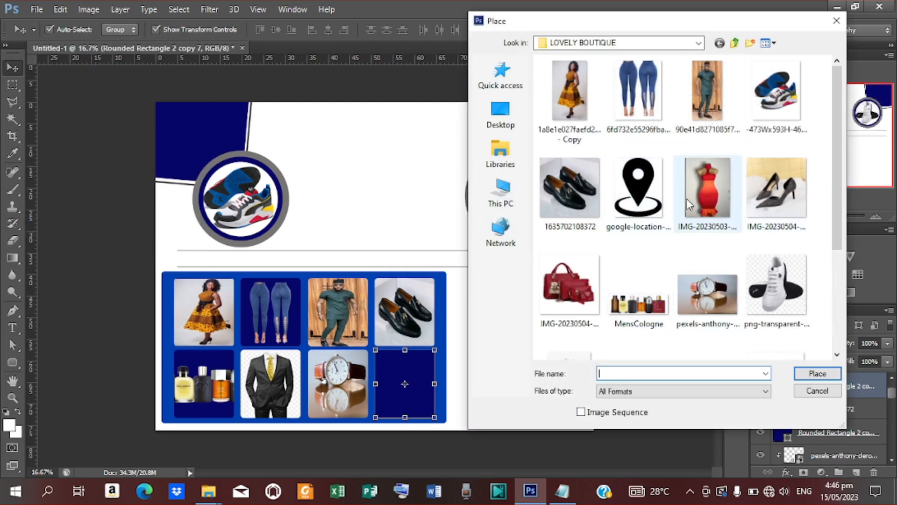
scroll(717, 226, "down", 3)
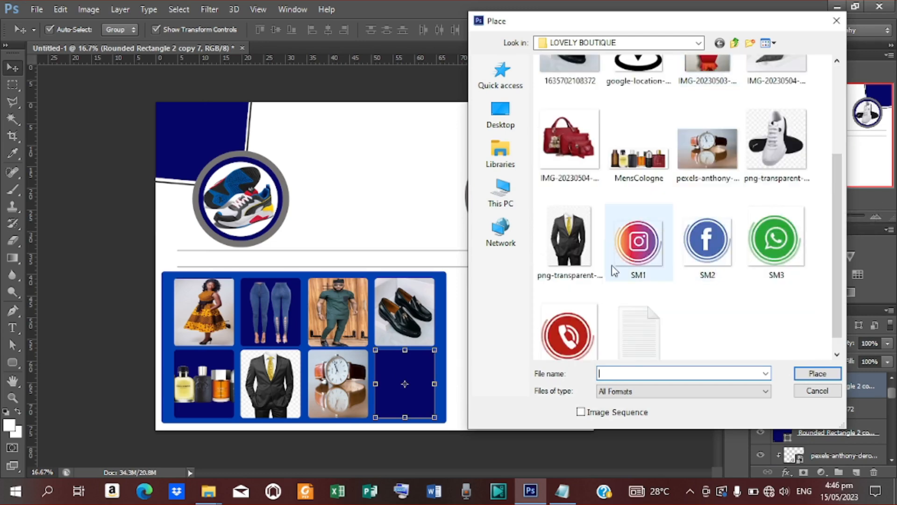
scroll(584, 288, "up", 3)
left_click(584, 292)
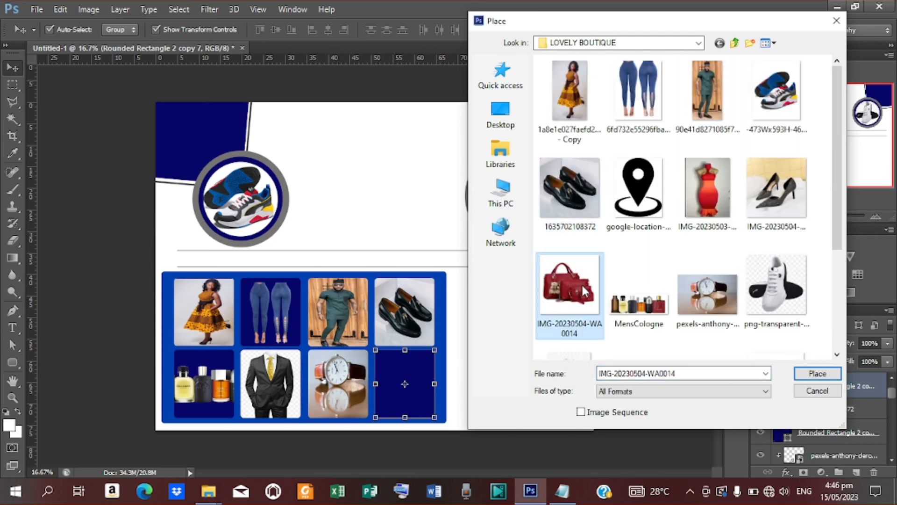
left_click(820, 372)
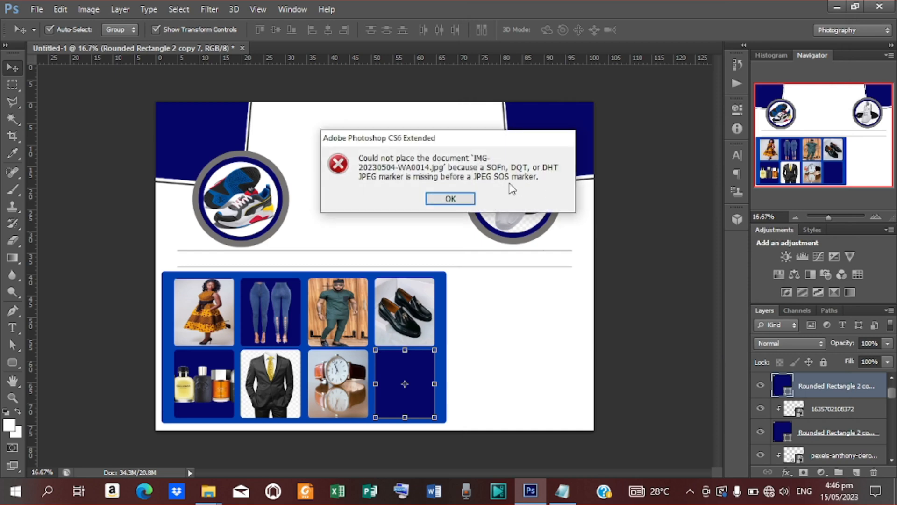
left_click(472, 201)
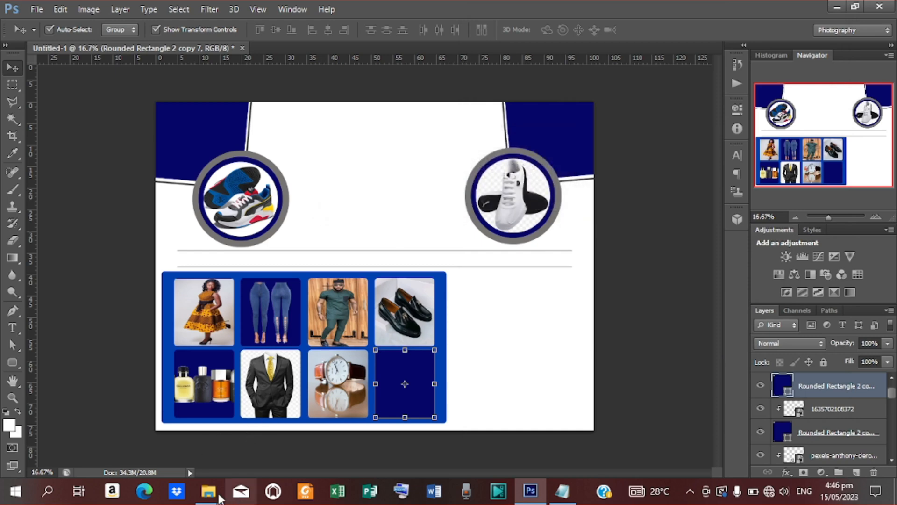
Step: Open the red handbags photo IMG-20230504-WA0014 from the LOVELY BOUTIQUE folder in Paint 3D
mouse_move(220, 498)
left_click(136, 428)
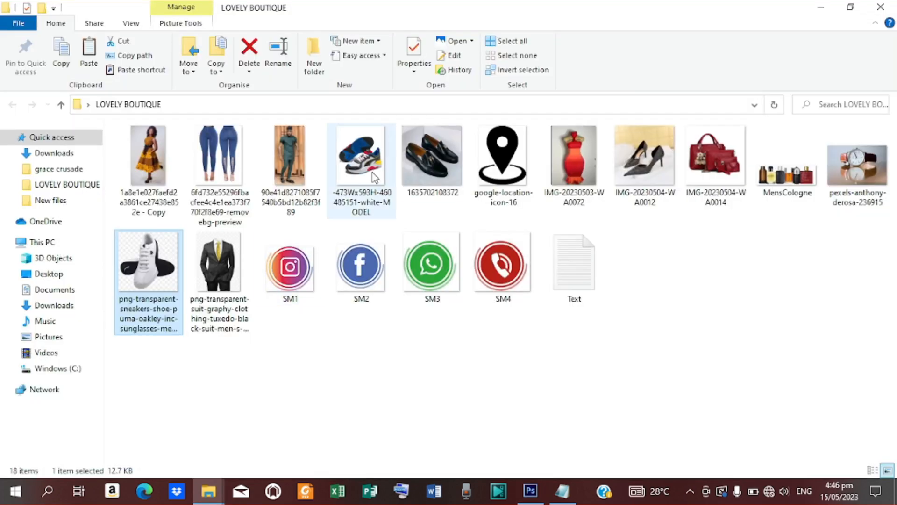
left_click(718, 170)
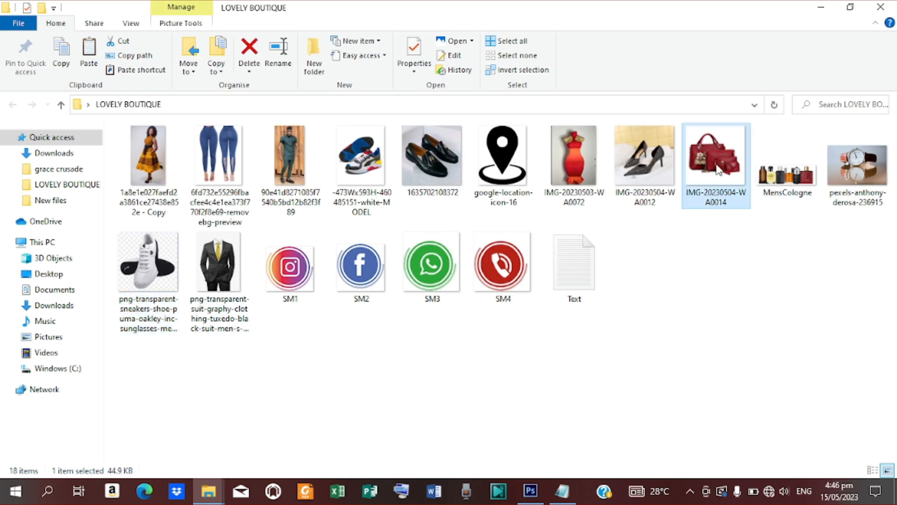
right_click(718, 169)
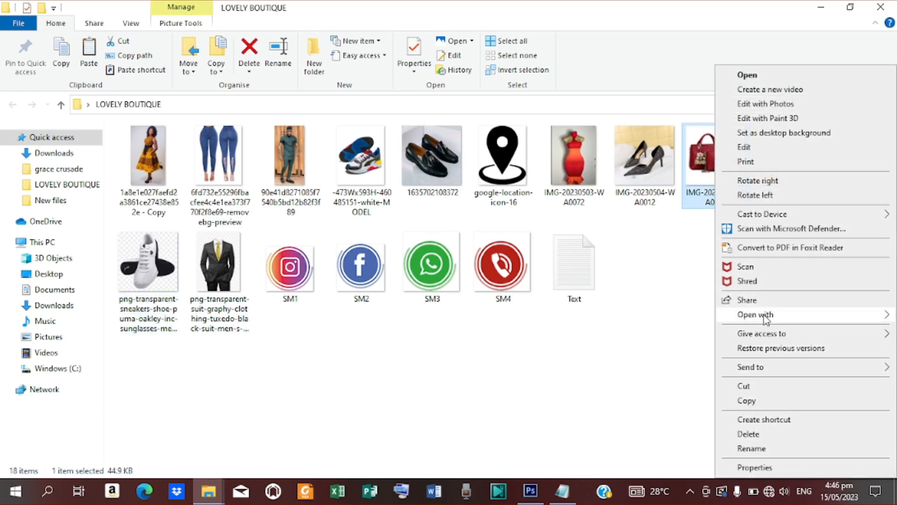
mouse_move(764, 317)
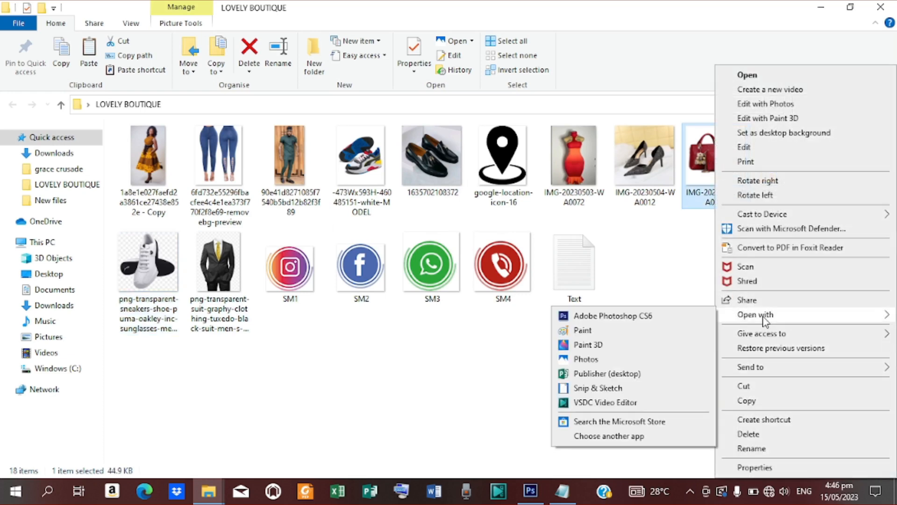
left_click(589, 345)
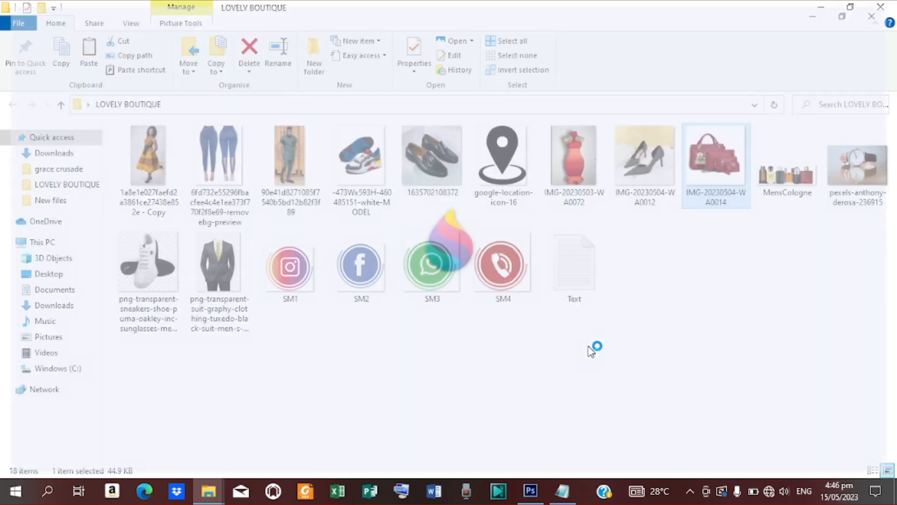
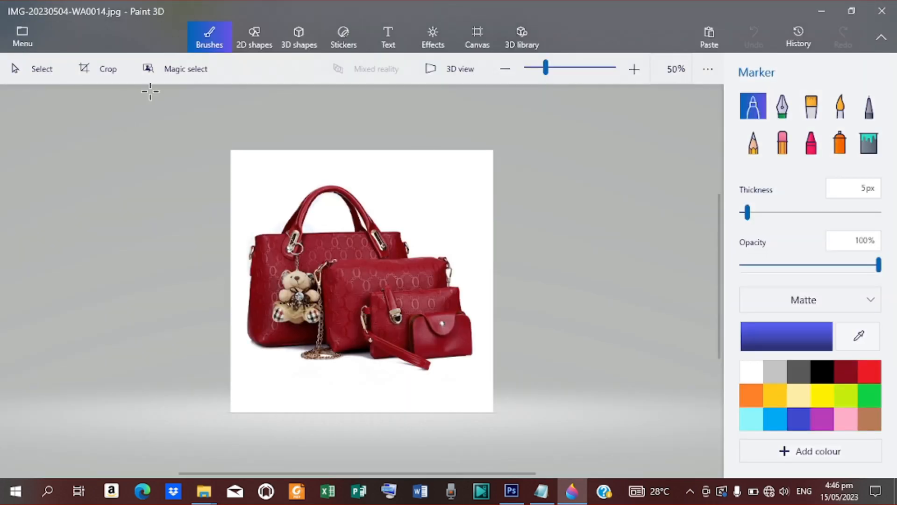
left_click(15, 74)
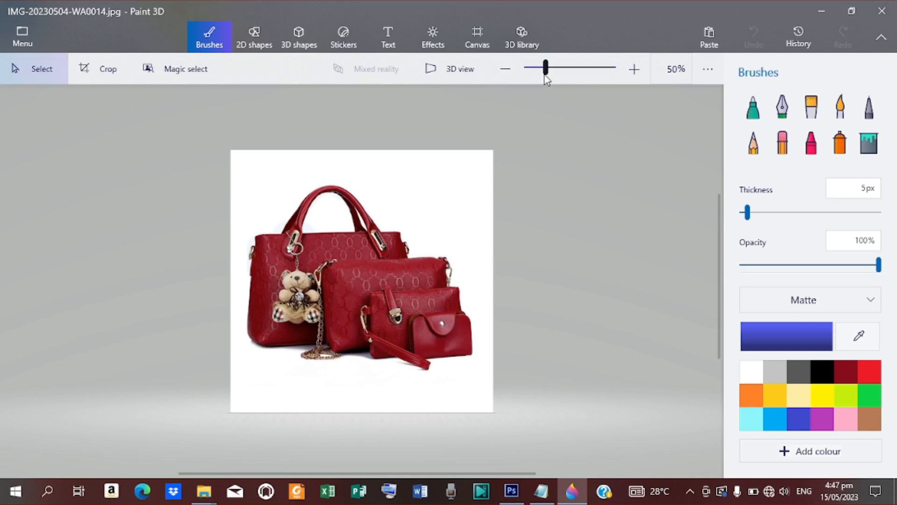
left_click_drag(545, 75, 556, 77)
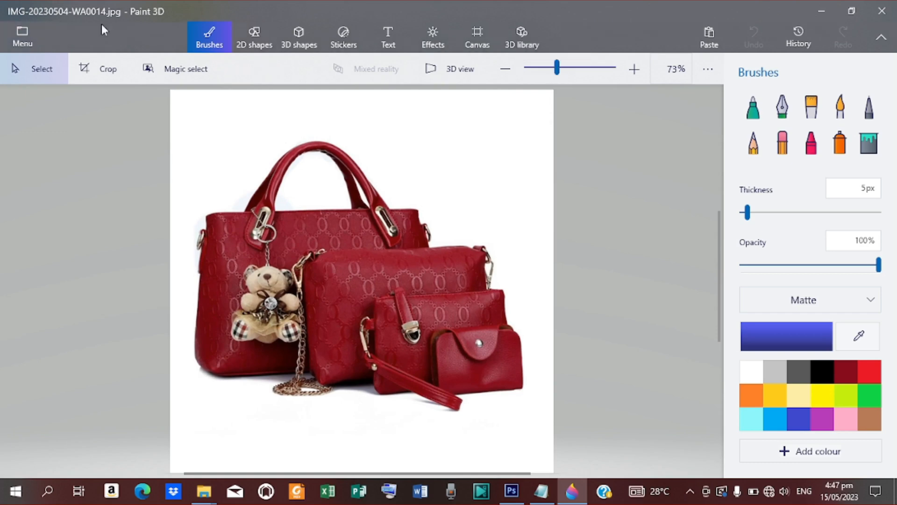
Step: Start saving the handbags photo as an image copy and choose the LOVELY BOUTIQUE folder on the Desktop as its location
left_click(24, 36)
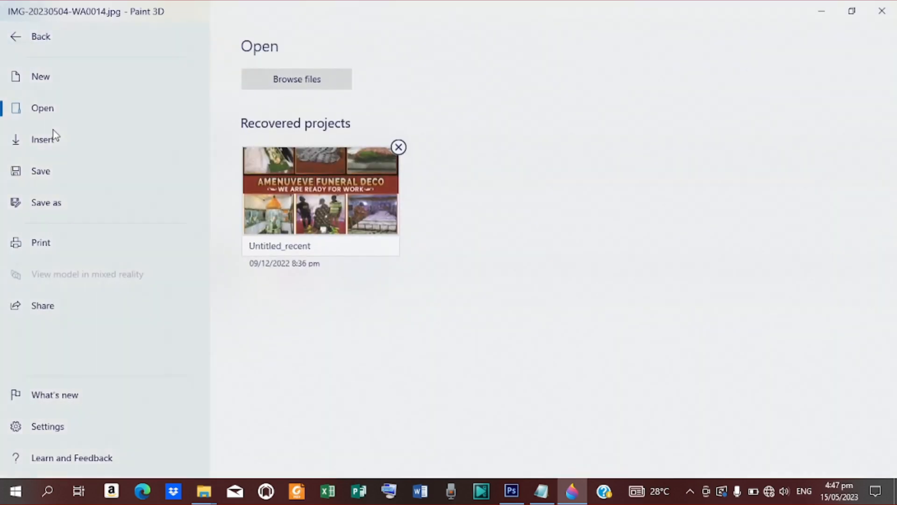
left_click(45, 213)
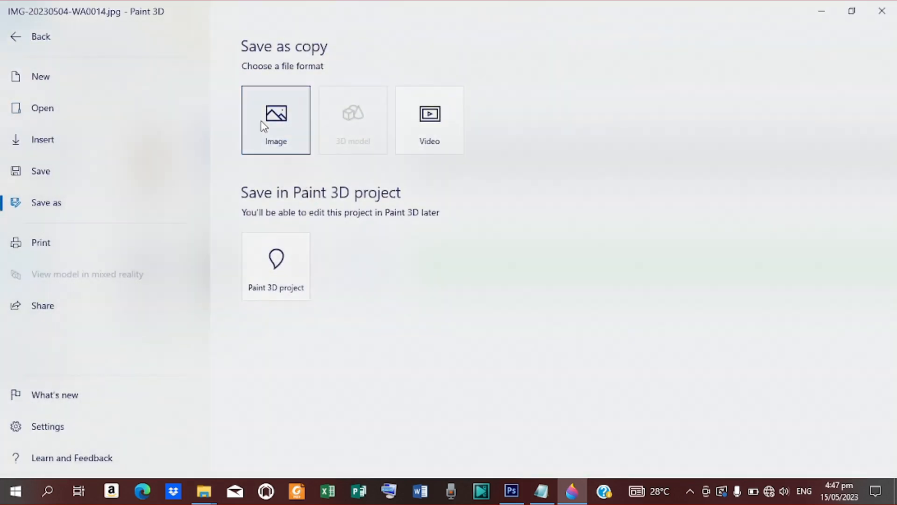
key("Escape")
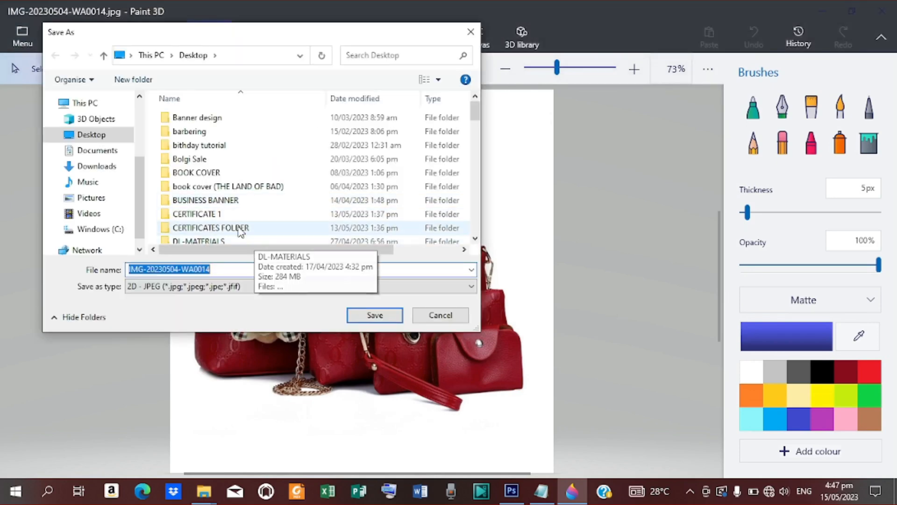
left_click(224, 200)
scroll(225, 203, "down", 4)
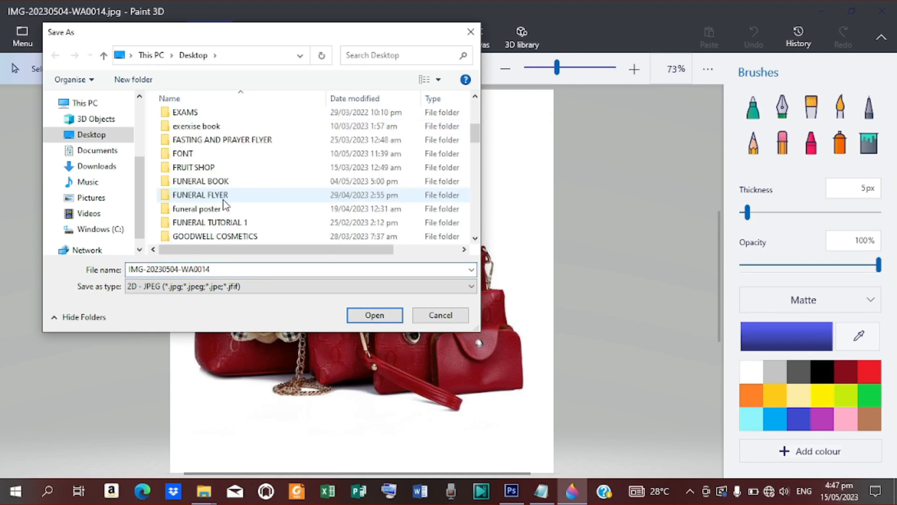
scroll(223, 204, "down", 2)
scroll(224, 205, "down", 6)
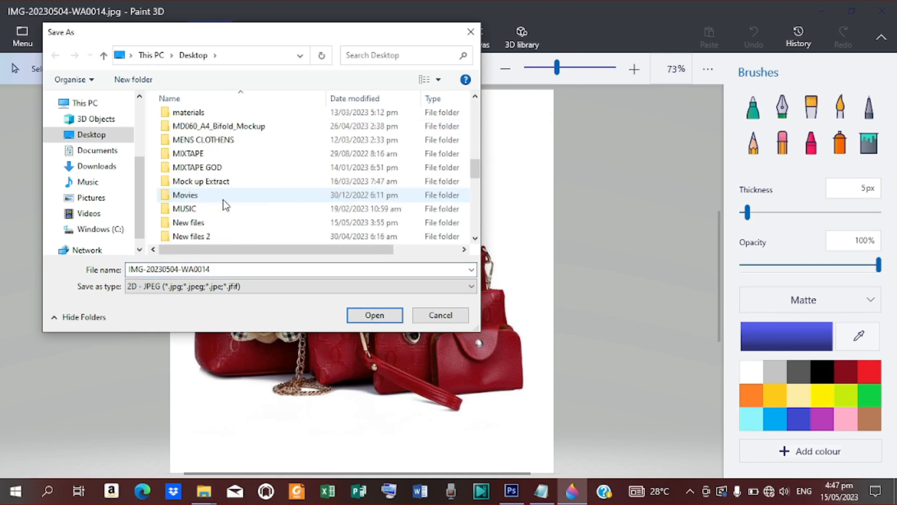
scroll(223, 205, "down", 1)
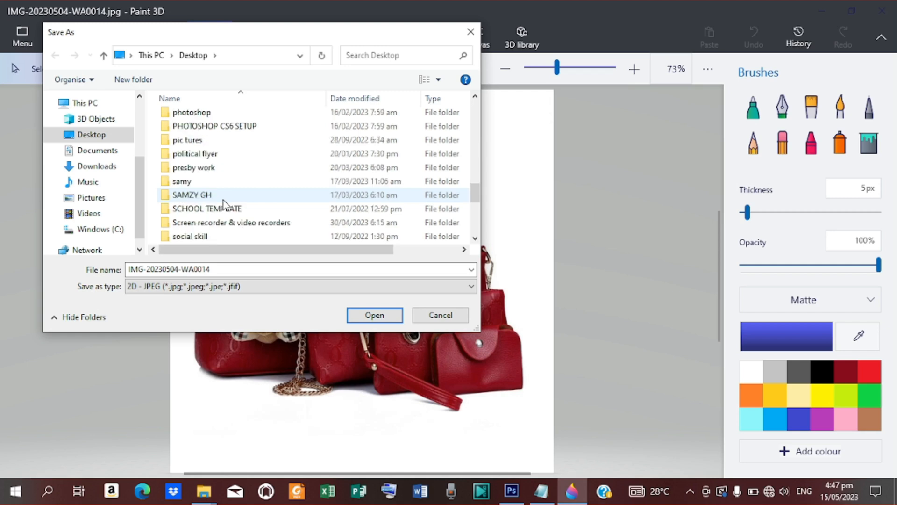
scroll(223, 204, "down", 4)
scroll(223, 205, "up", 4)
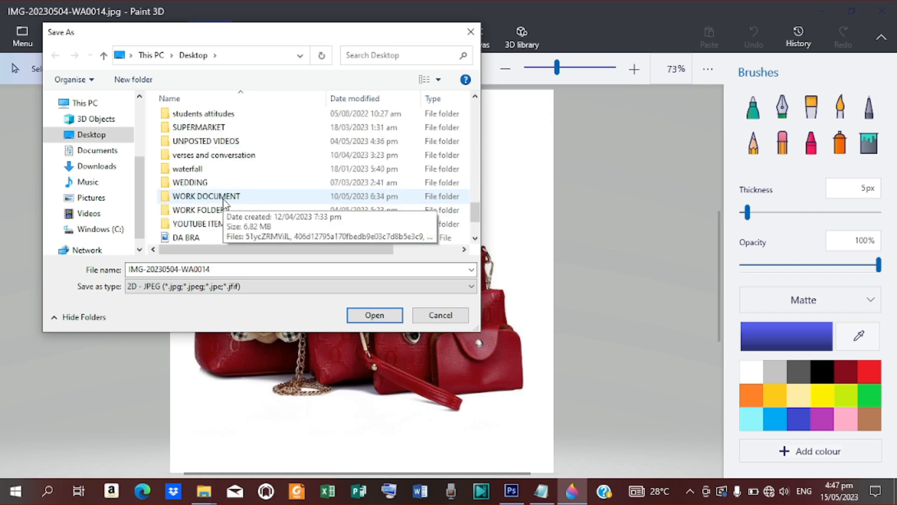
scroll(223, 204, "up", 7)
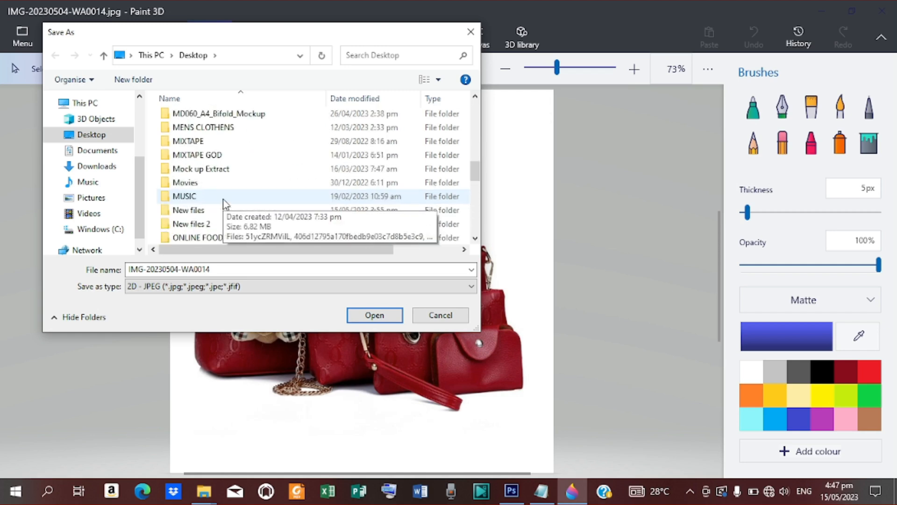
scroll(224, 204, "up", 1)
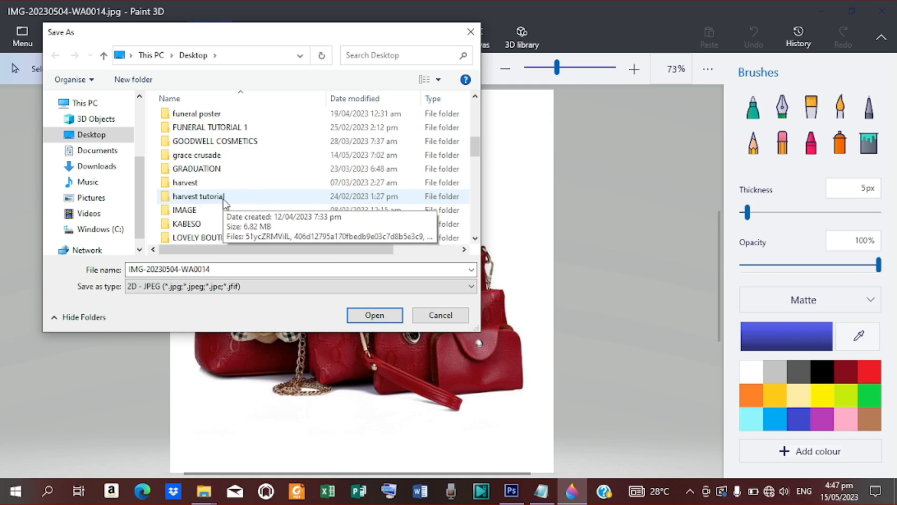
double_click(221, 236)
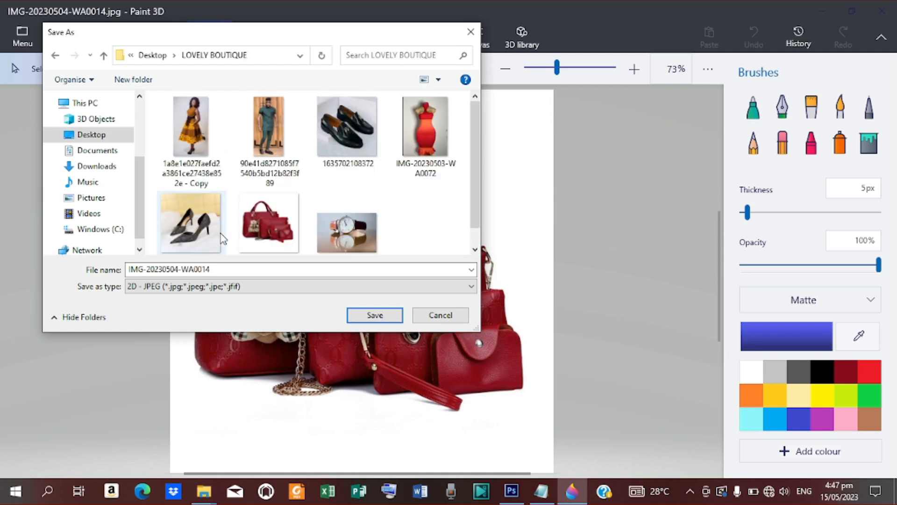
Step: Name the handbags copy 2 and save it as a 2D JPEG
double_click(224, 267)
type("2")
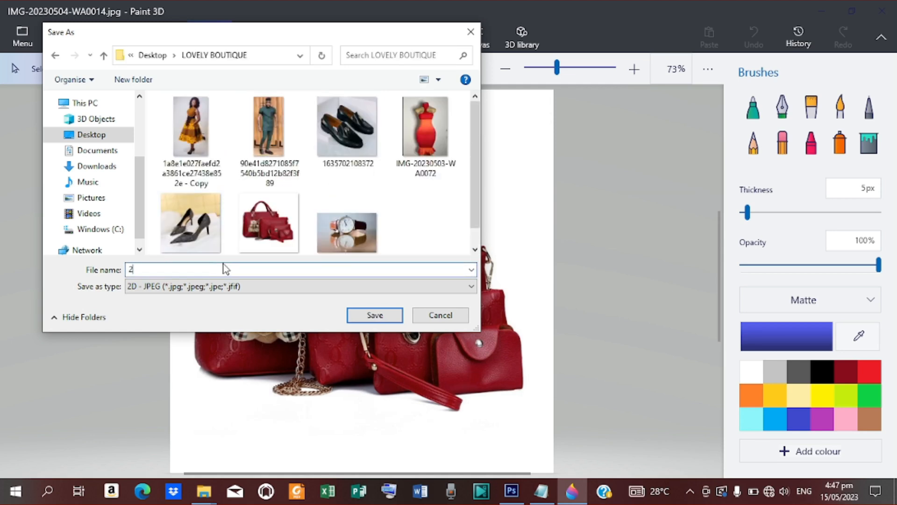
left_click(374, 314)
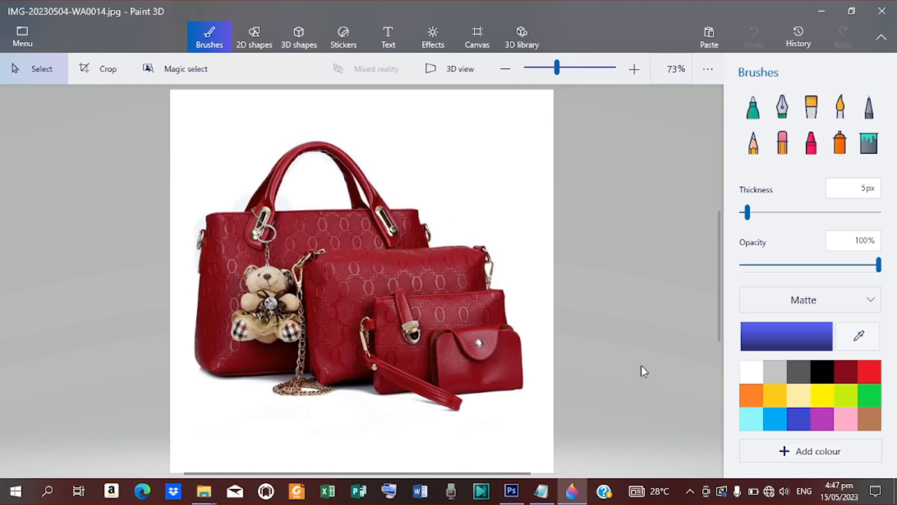
Step: Switch back to Photoshop and place image 2 above the layer of the fourth tile in the panel's lower row
left_click(820, 10)
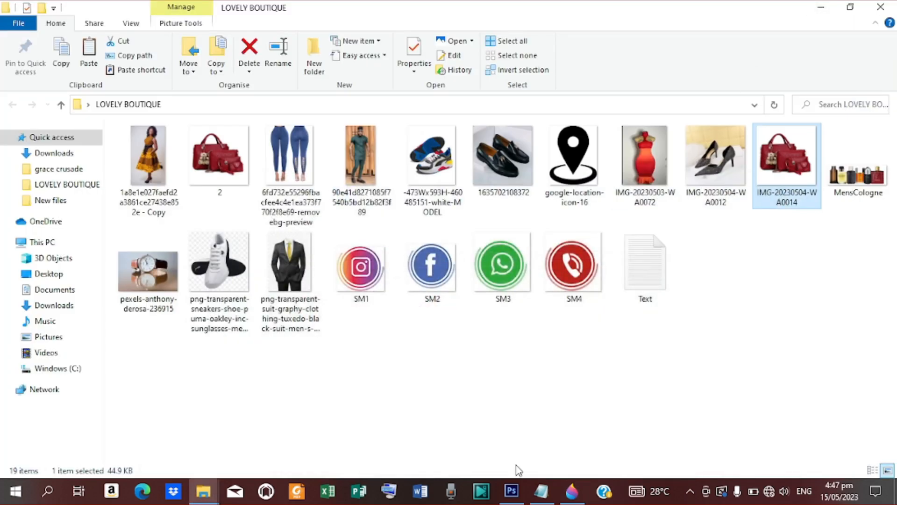
left_click(821, 8)
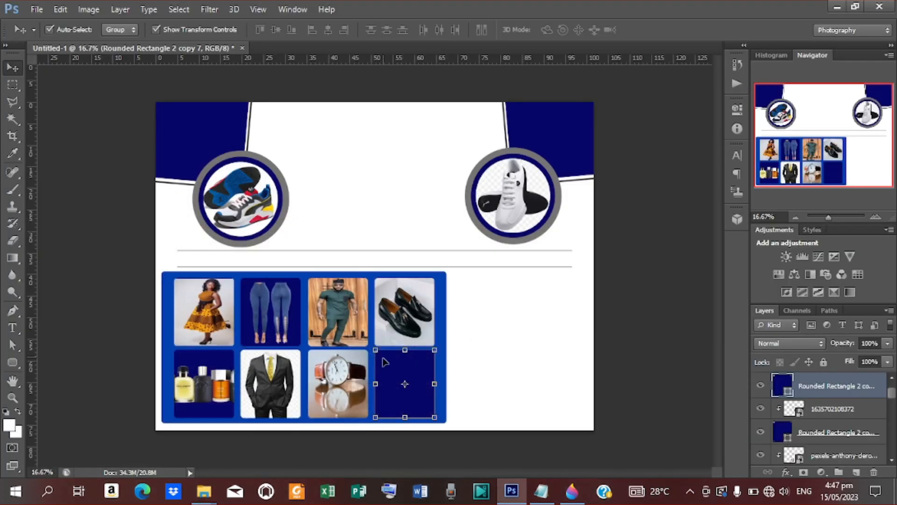
left_click(37, 10)
left_click(75, 223)
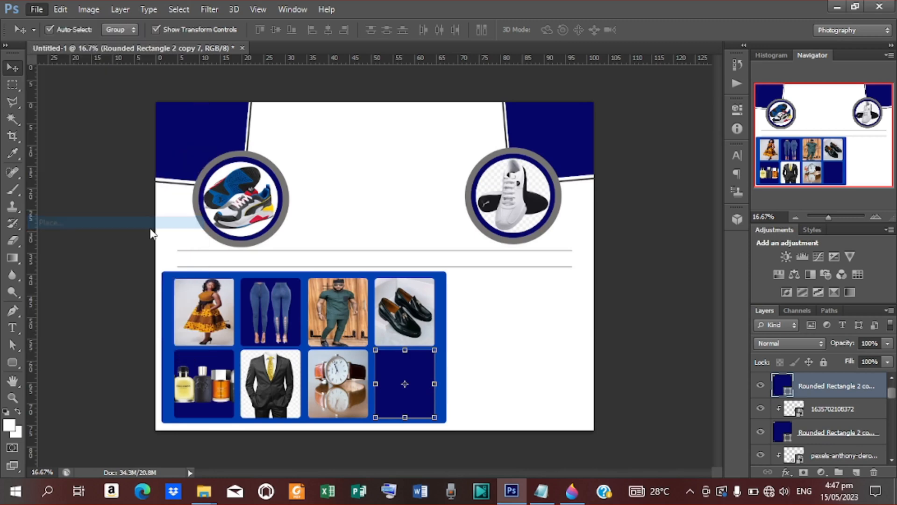
left_click(633, 280)
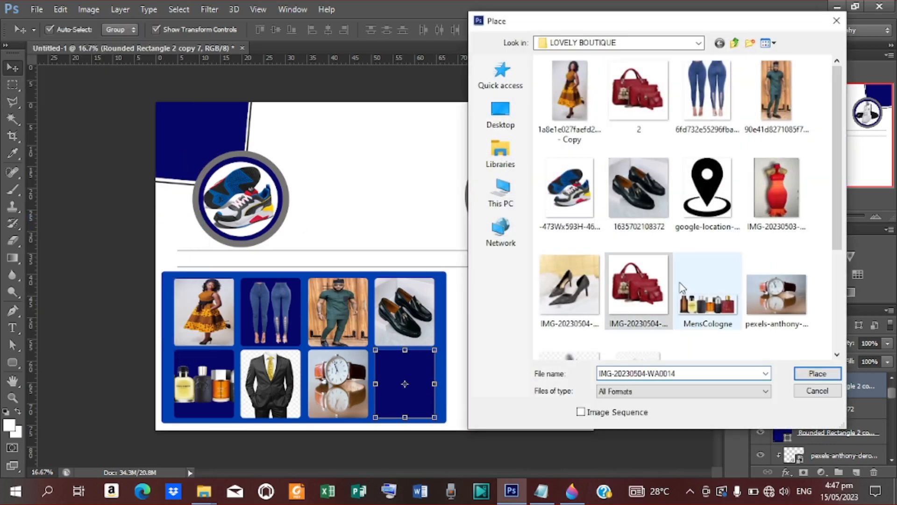
scroll(682, 288, "down", 3)
scroll(644, 201, "up", 3)
left_click(614, 88)
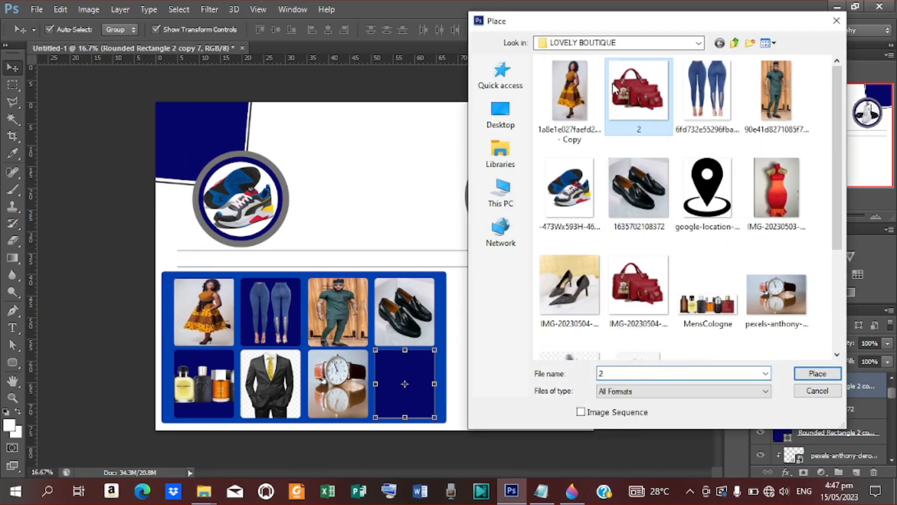
left_click(817, 373)
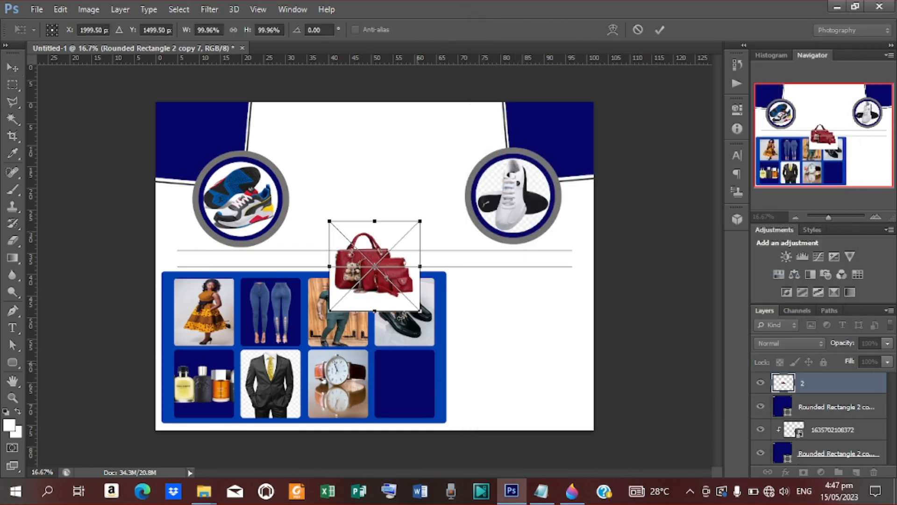
Step: Fit the handbags photo over the fourth lower tile at about 73% scale and clip it to the tile
left_click_drag(397, 272, 423, 383)
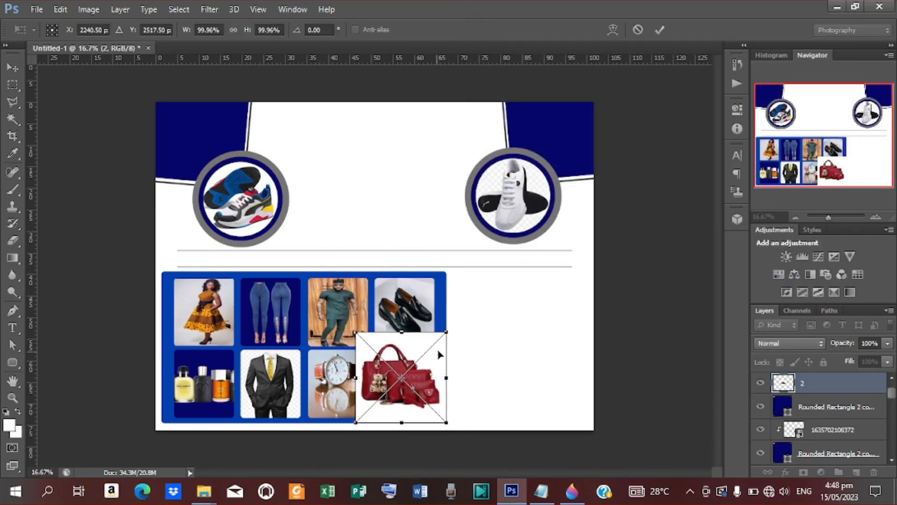
left_click_drag(447, 331, 423, 382)
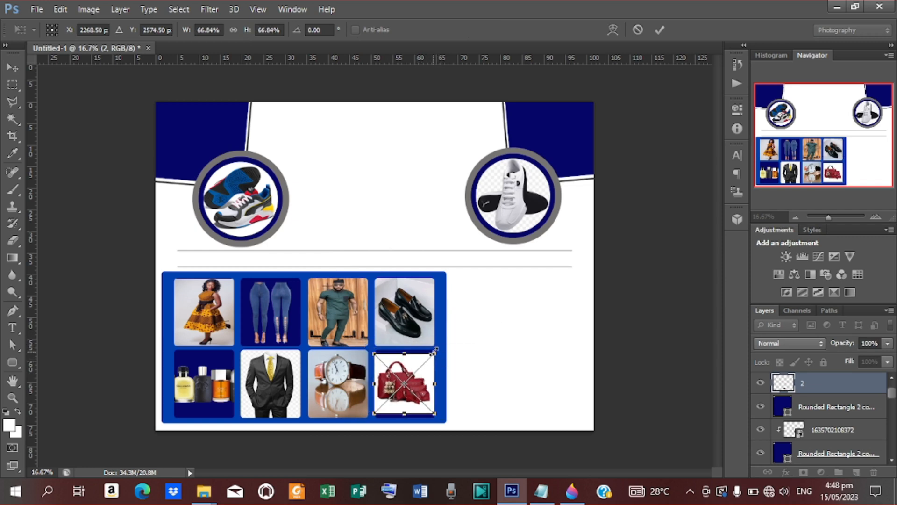
left_click_drag(435, 349, 476, 308)
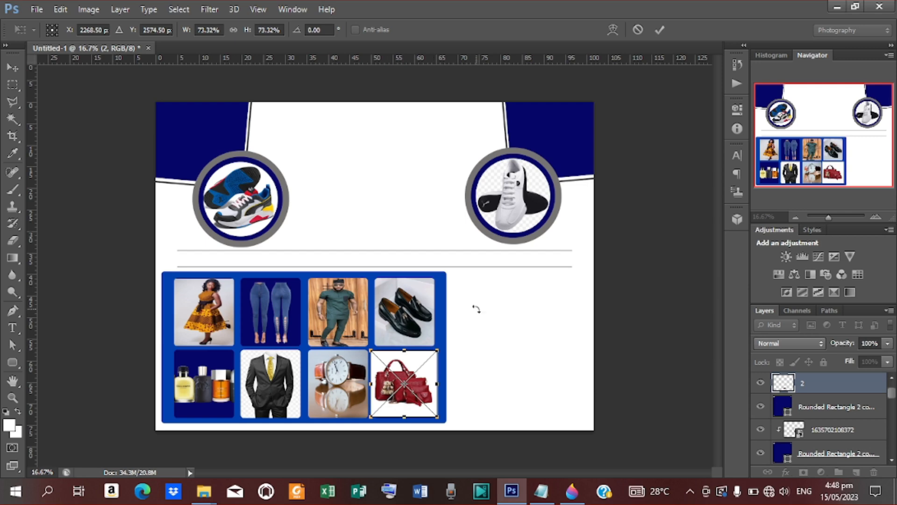
left_click(659, 29)
right_click(805, 389)
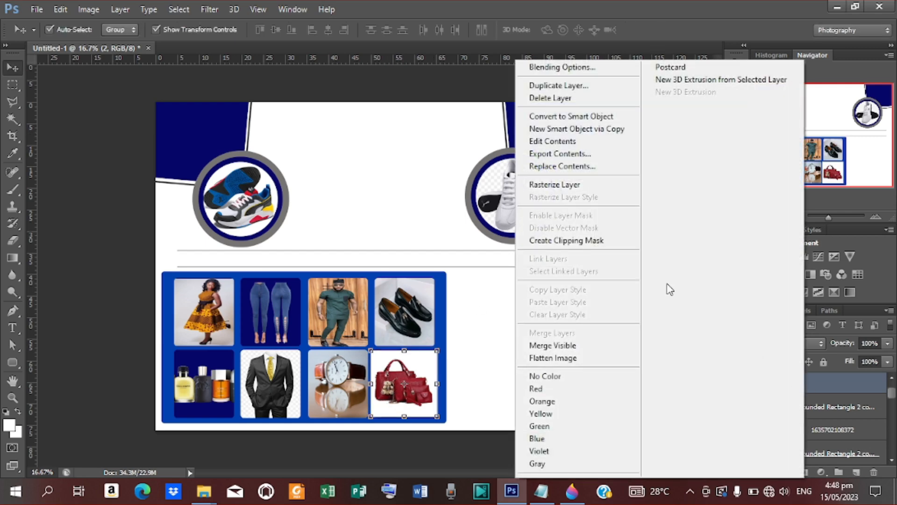
left_click(589, 241)
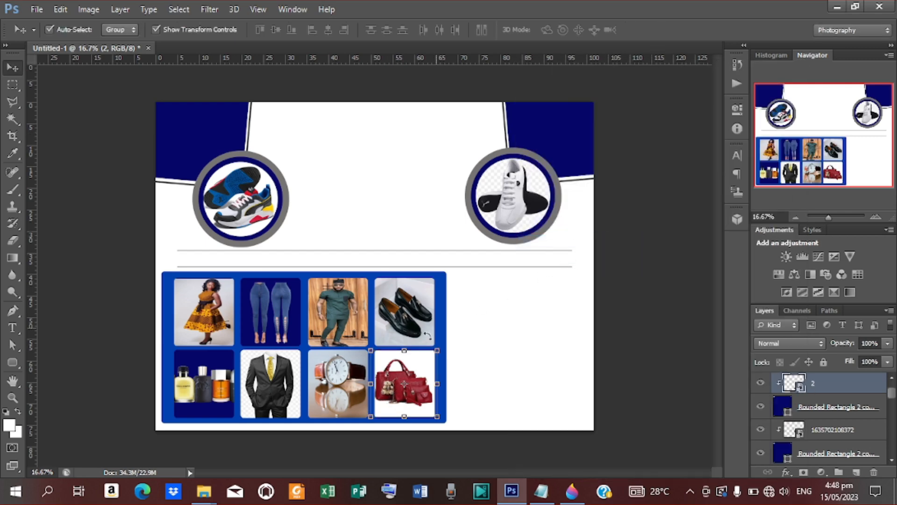
Step: Stretch the clipped handbags photo to about 77% height so it covers the tile
left_click(406, 352)
left_click_drag(404, 349, 413, 355)
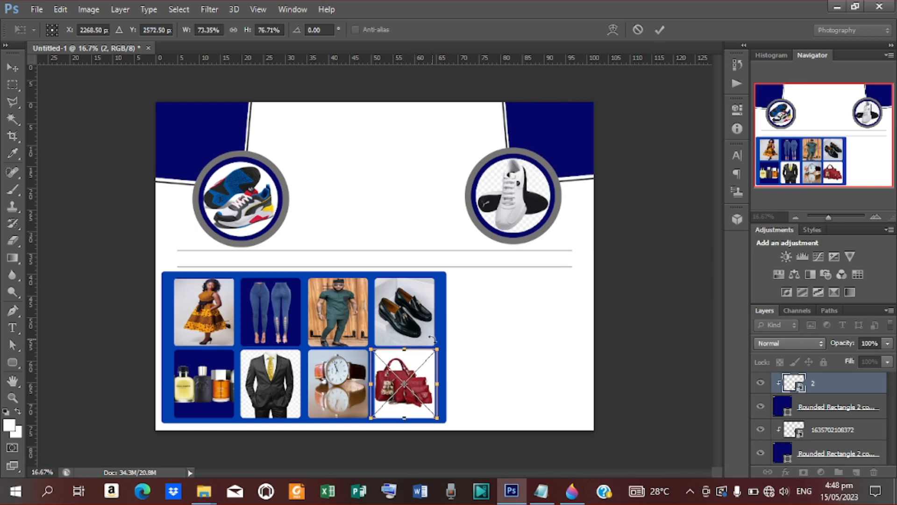
left_click(664, 31)
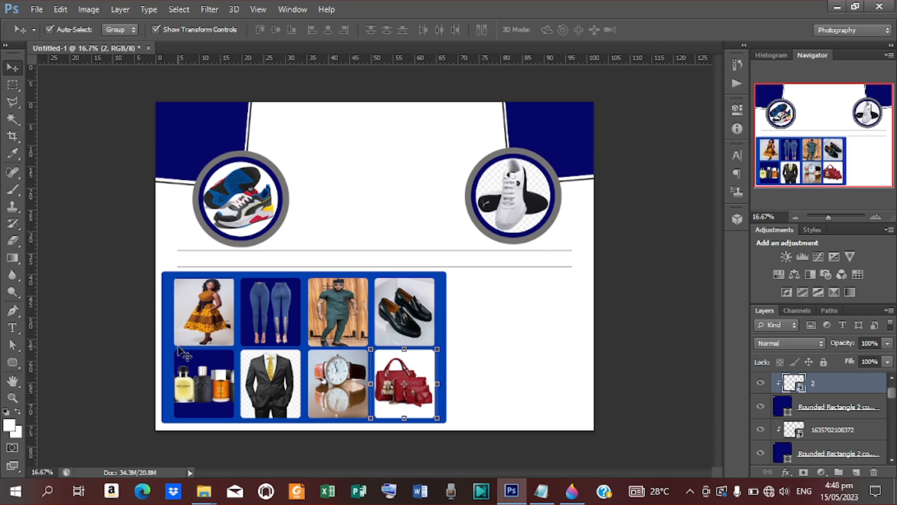
Step: Add a 17 px outside stroke to the handbags tile in colour #3a4e4f, sampled from the man's green outfit photo
left_click(841, 408)
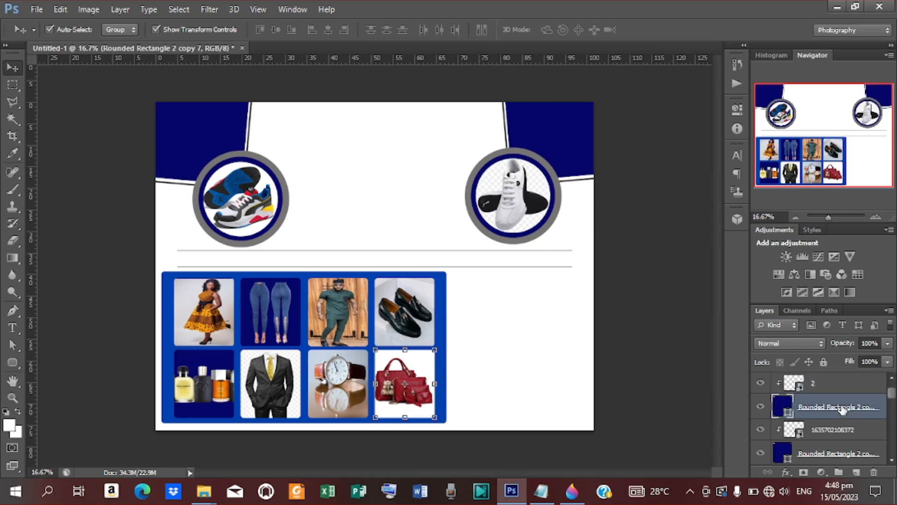
right_click(843, 409)
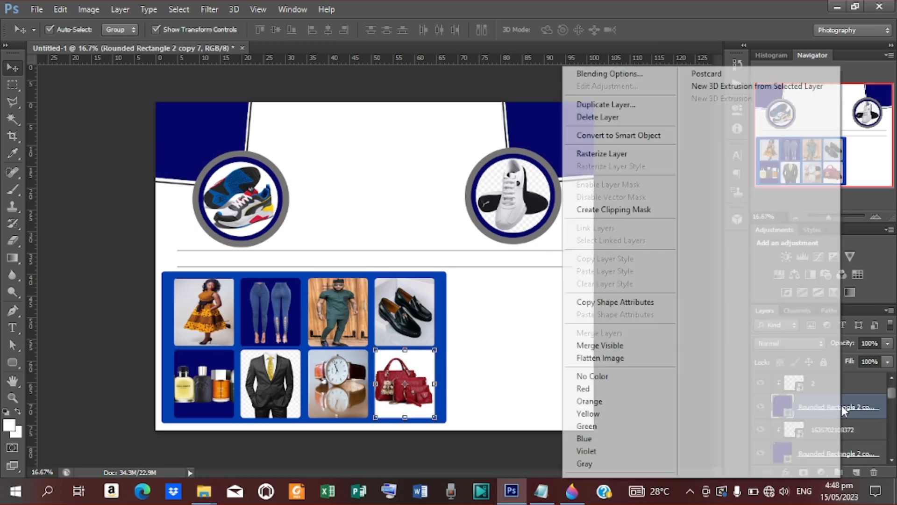
left_click(592, 74)
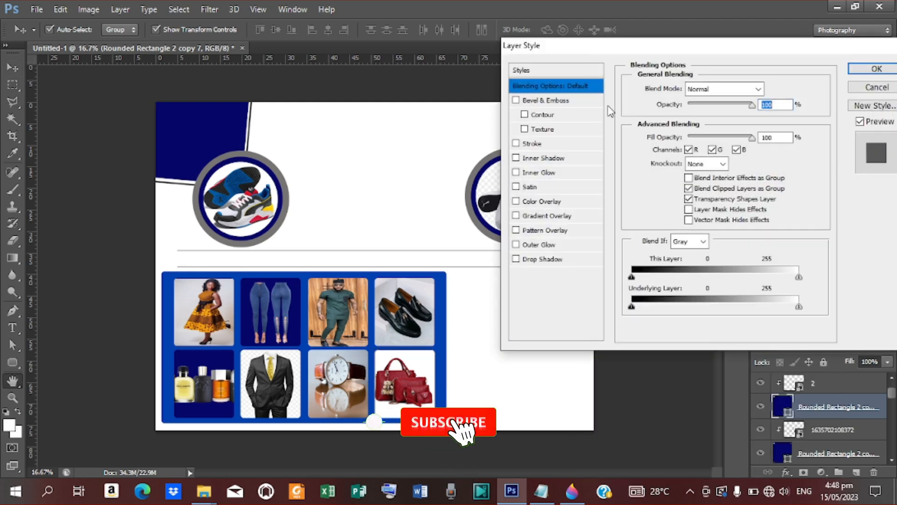
left_click(537, 145)
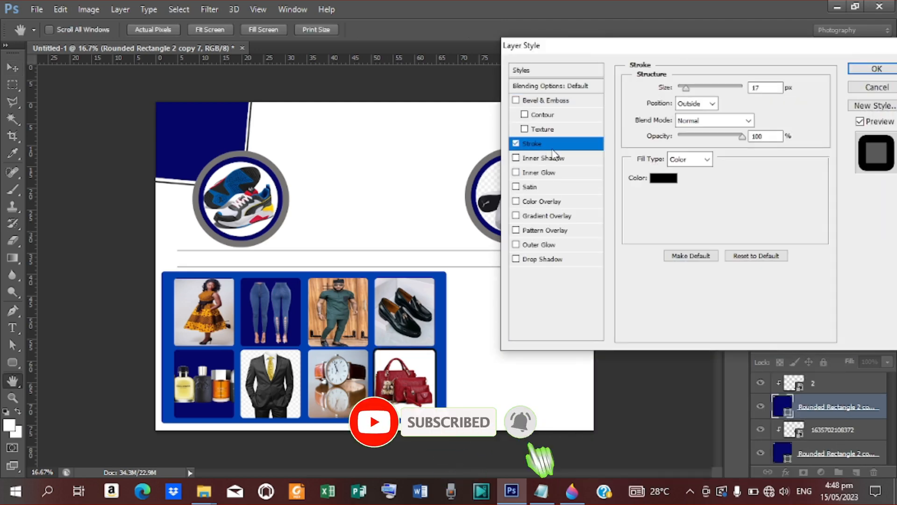
left_click(664, 177)
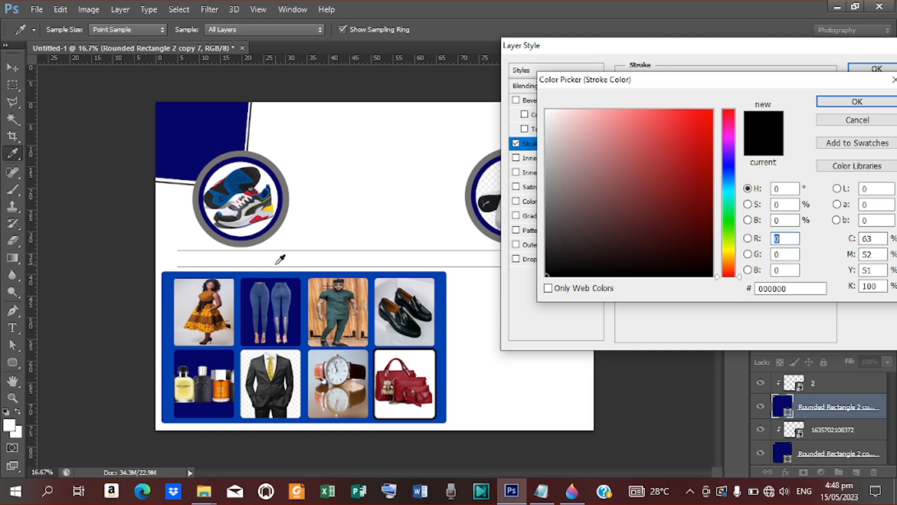
left_click(343, 322)
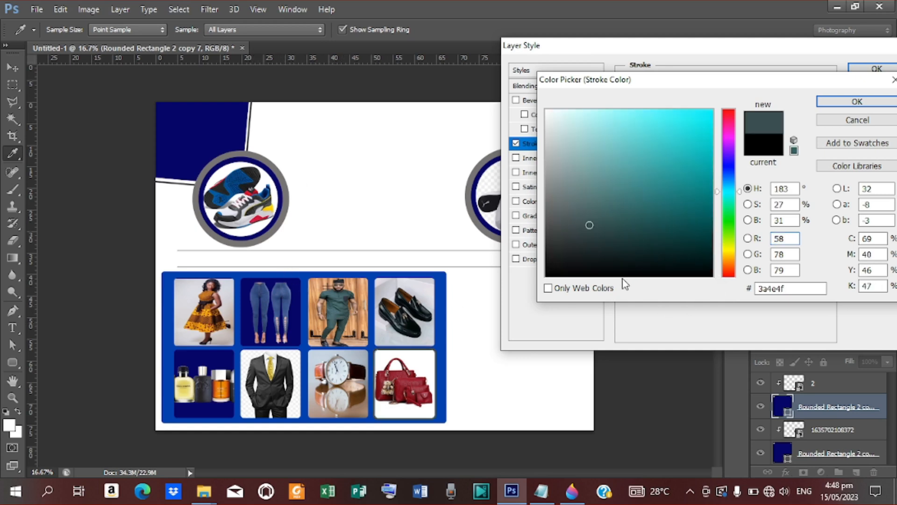
left_click(857, 103)
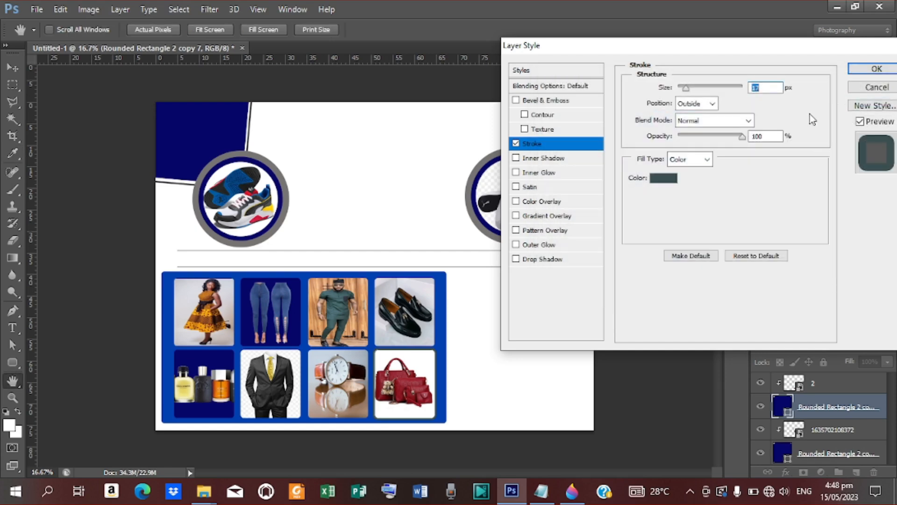
left_click(877, 70)
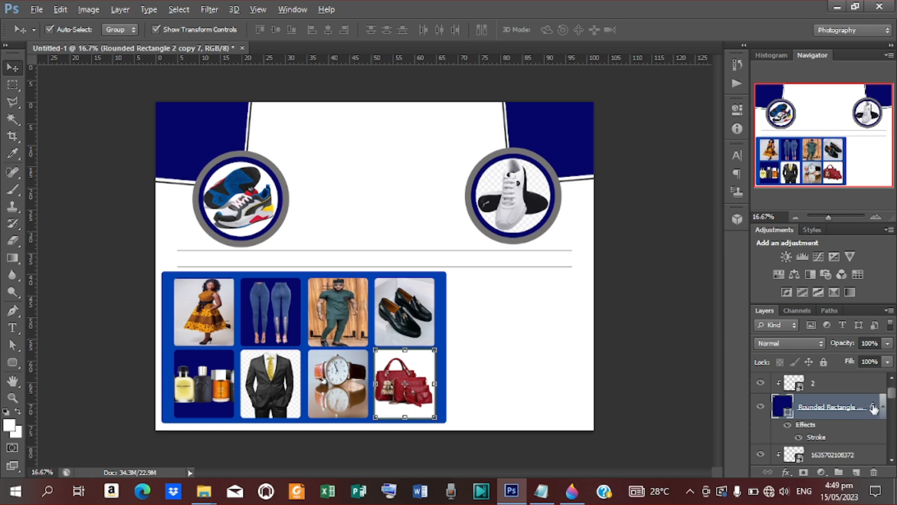
Step: Copy the handbags tile's stroke effect onto the black loafers tile in the upper row and select the loafers tile's layer
mouse_move(873, 407)
left_mouse_down()
mouse_move(873, 458)
mouse_move(875, 432)
left_mouse_up()
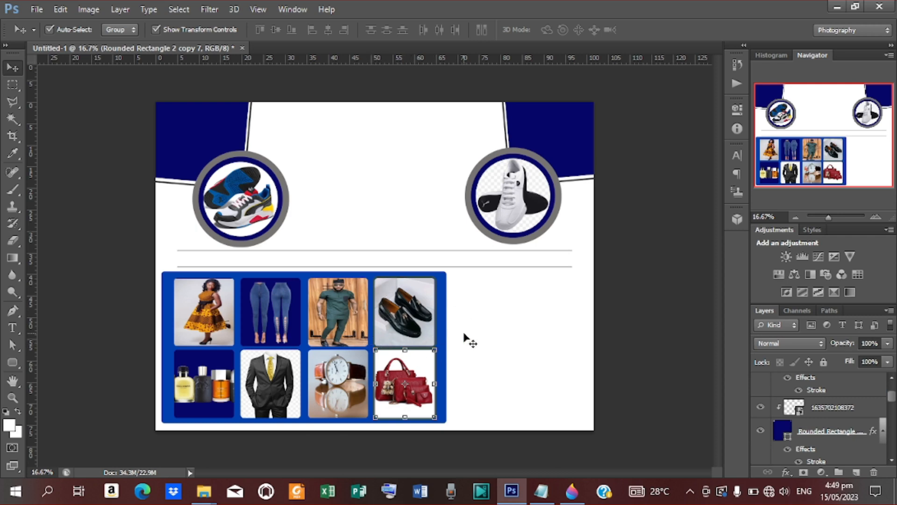
mouse_move(872, 431)
left_mouse_down()
mouse_move(873, 471)
mouse_move(869, 440)
left_mouse_up()
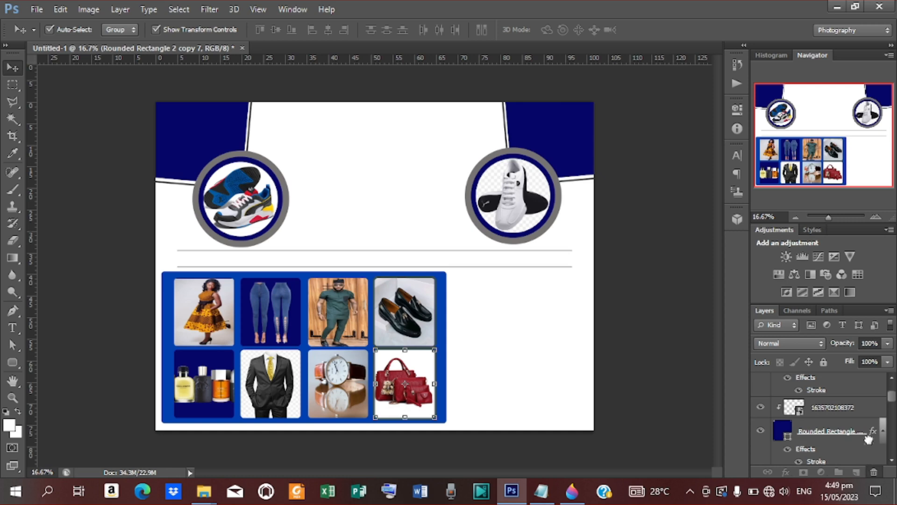
left_click(870, 443)
scroll(870, 443, "down", 2)
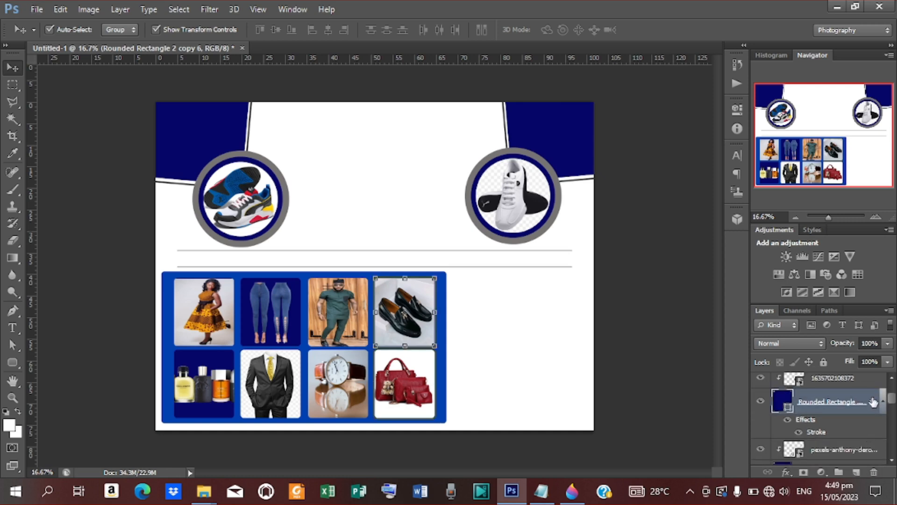
Step: Copy the Stroke effect from the loafers' rounded rectangle to the rectangles framing the watch, the man in green and the suit
left_click_drag(872, 402, 875, 451)
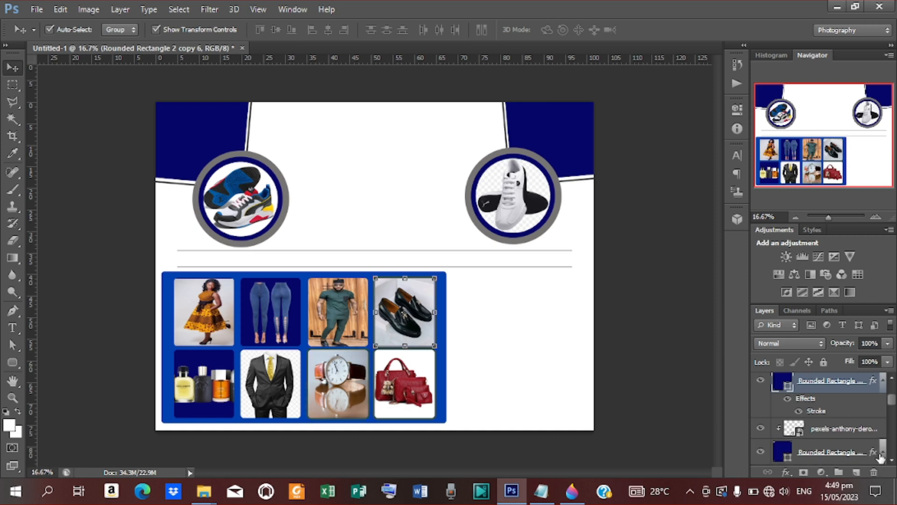
scroll(849, 434, "down", 2)
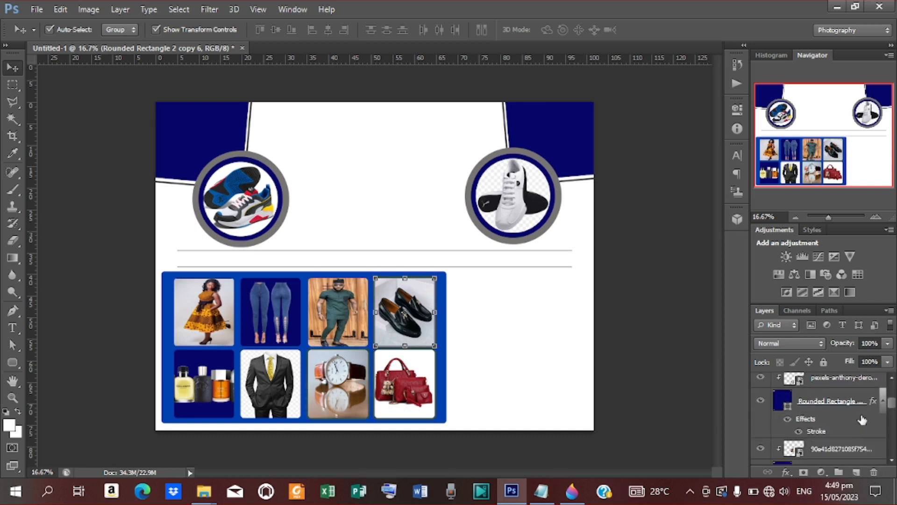
mouse_move(877, 447)
left_mouse_down()
mouse_move(877, 456)
mouse_move(873, 444)
left_mouse_up()
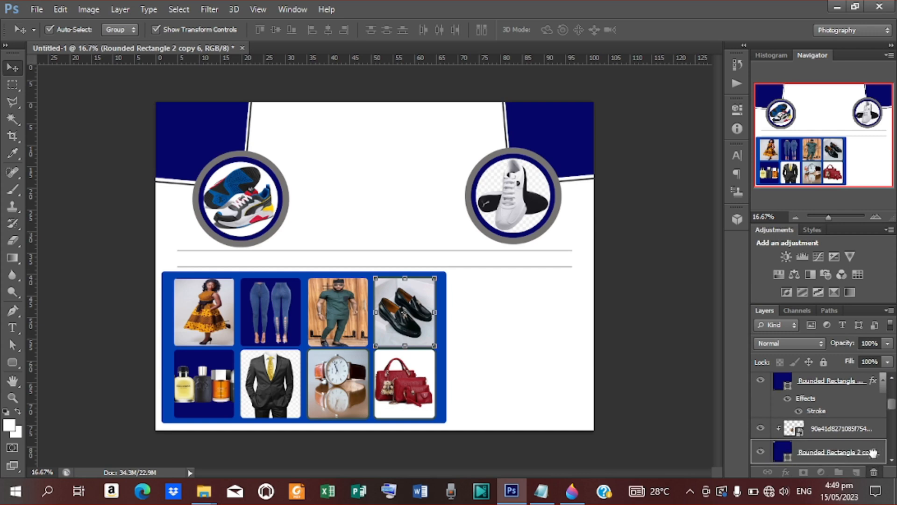
left_click_drag(872, 451, 872, 457)
key("alt")
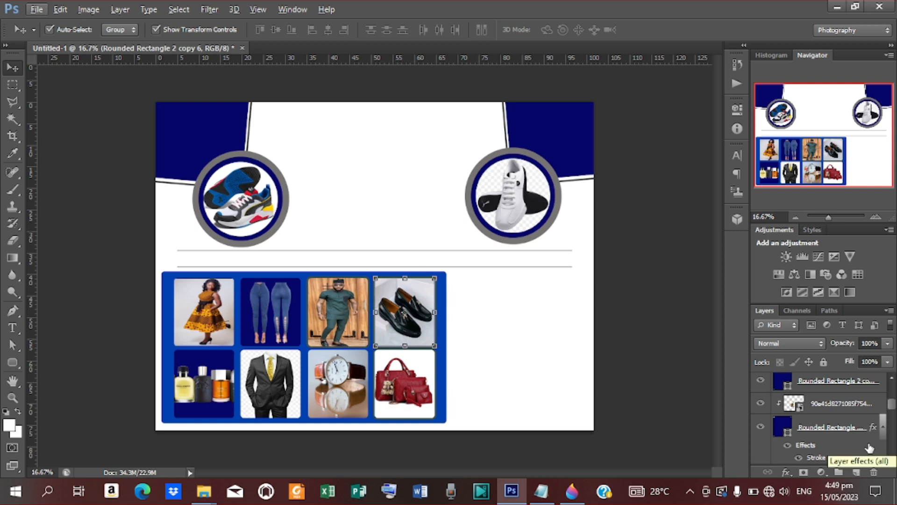
scroll(869, 444, "down", 1)
mouse_move(871, 403)
left_mouse_down()
mouse_move(869, 466)
mouse_move(872, 449)
left_mouse_up()
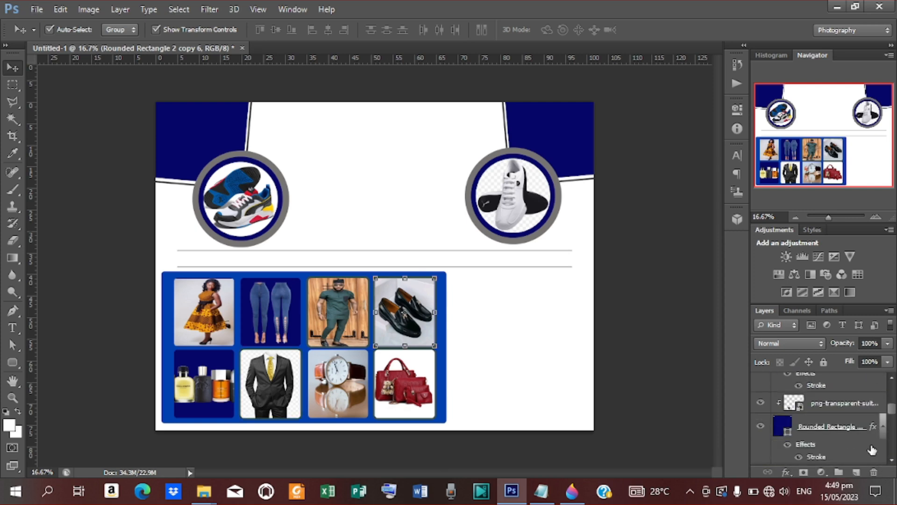
Step: Copy the same Stroke effect to the rounded rectangles framing the jeans, the perfume bottles and the dress
scroll(870, 442, "down", 1)
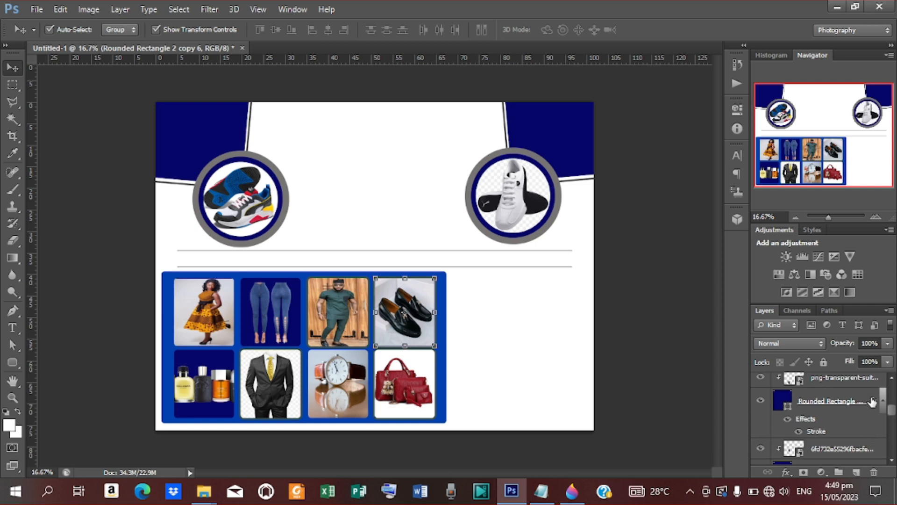
mouse_move(872, 401)
left_mouse_down()
mouse_move(875, 464)
mouse_move(872, 451)
left_mouse_up()
scroll(873, 439, "down", 2)
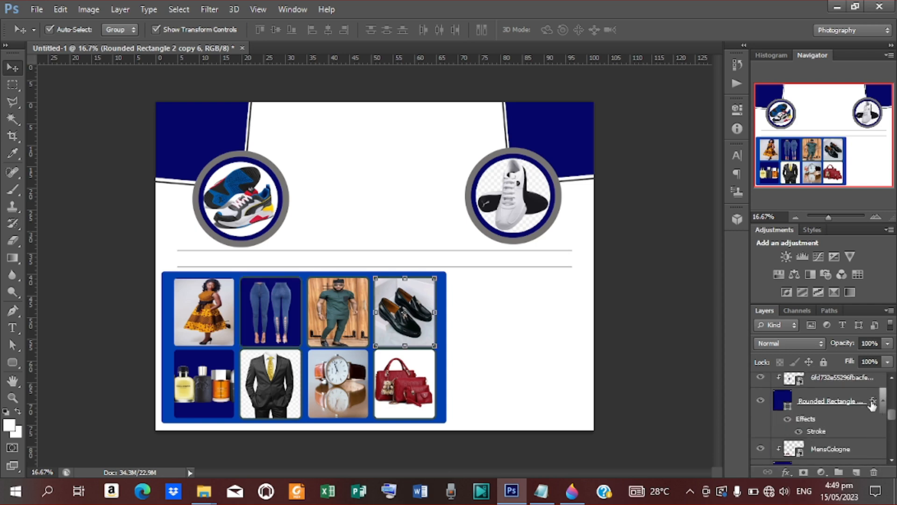
mouse_move(872, 405)
left_mouse_down()
mouse_move(875, 465)
mouse_move(874, 454)
left_mouse_up()
scroll(871, 444, "down", 2)
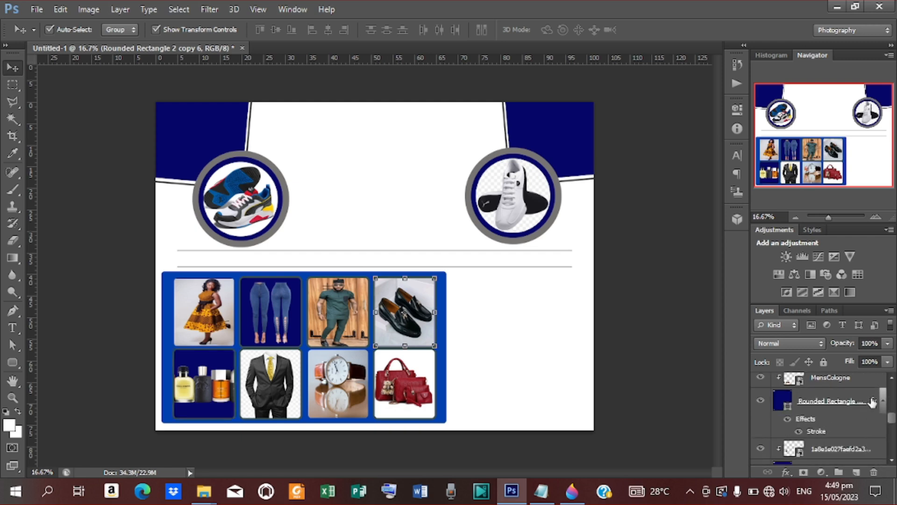
scroll(870, 416, "down", 2)
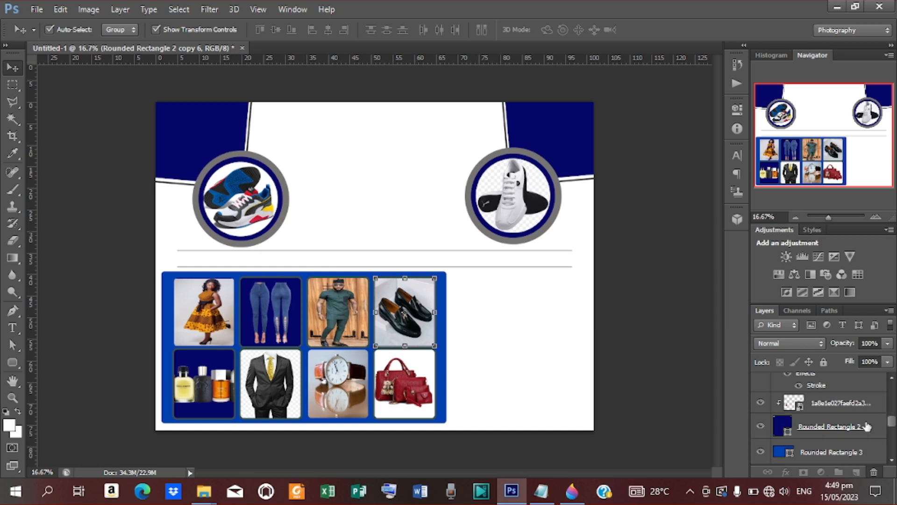
left_click_drag(866, 426, 867, 426)
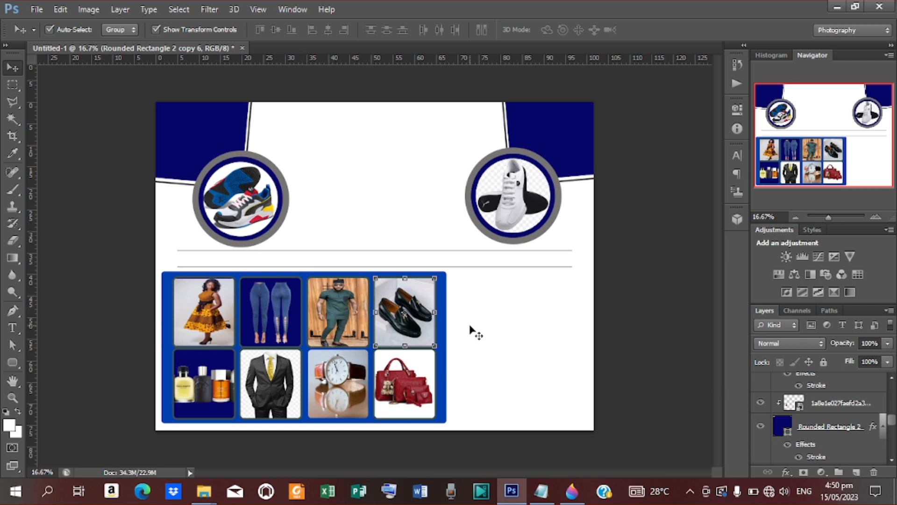
Step: Draw a rounded rectangle about 853 by 174 px with a 50 px corner radius in the white area beside the product grid
left_click(14, 363)
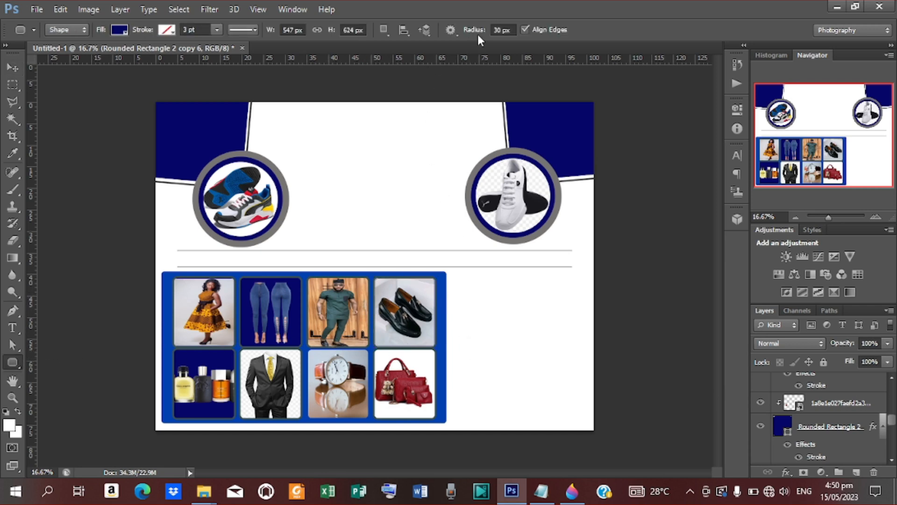
left_click(511, 29)
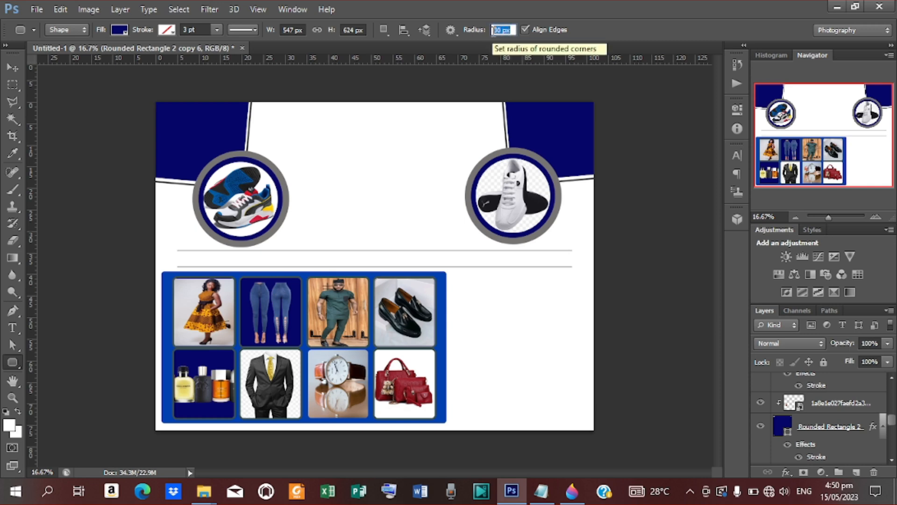
type("50")
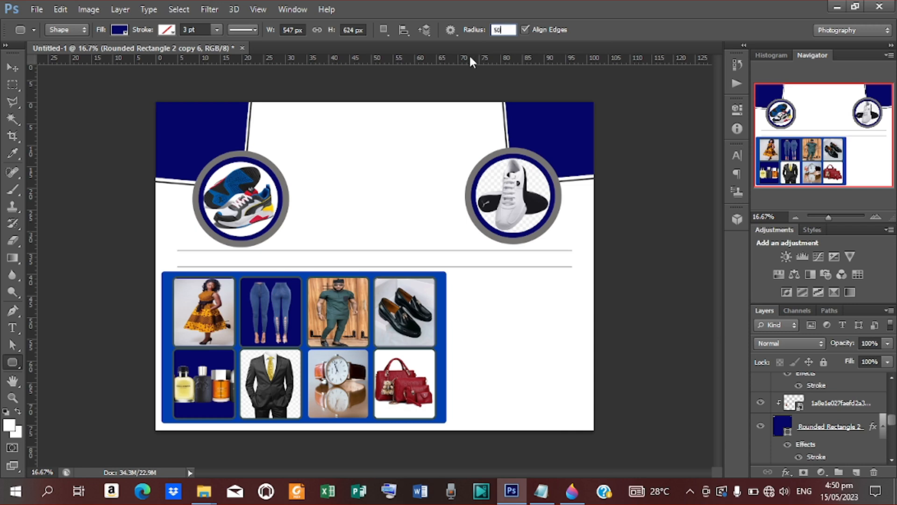
key("Return")
left_click_drag(472, 283, 565, 303)
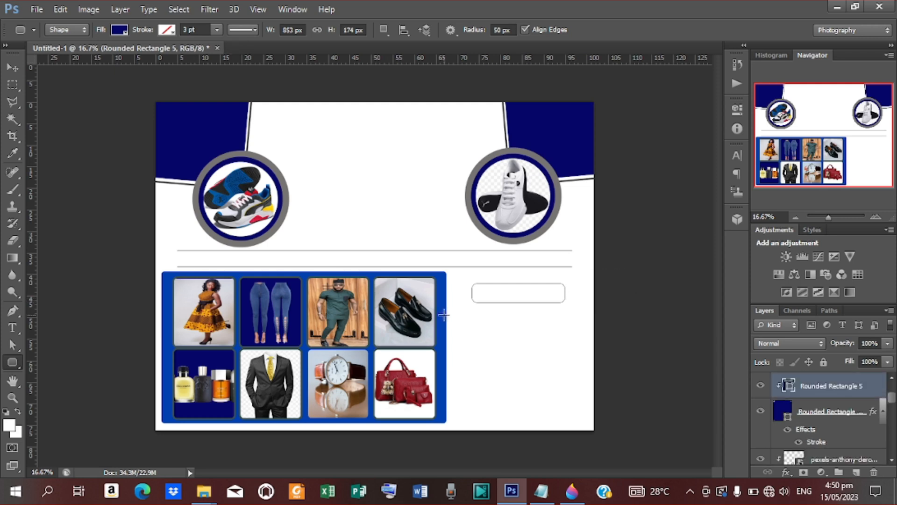
Step: Fill the new bar with navy 070067 sampled from the corner shape, and place its layer above Rounded Rectangle 4 copy
left_click(122, 30)
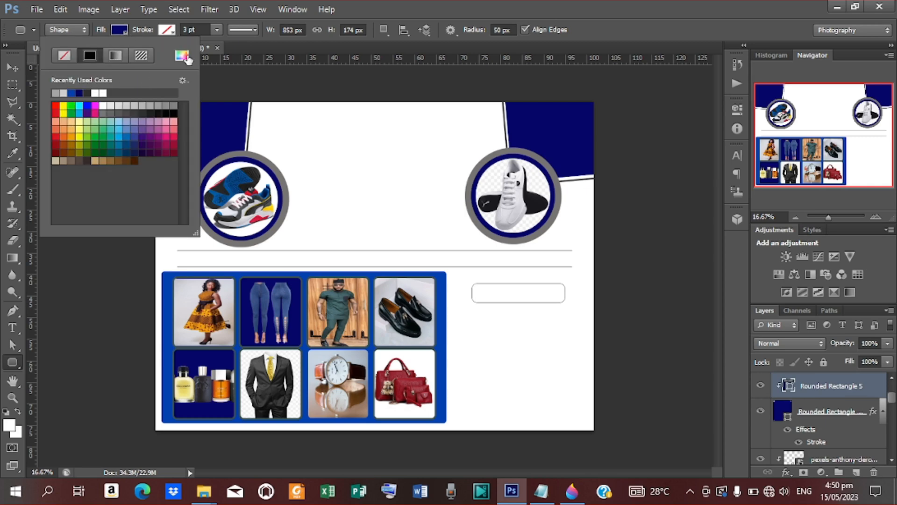
left_click(186, 58)
left_click(709, 181)
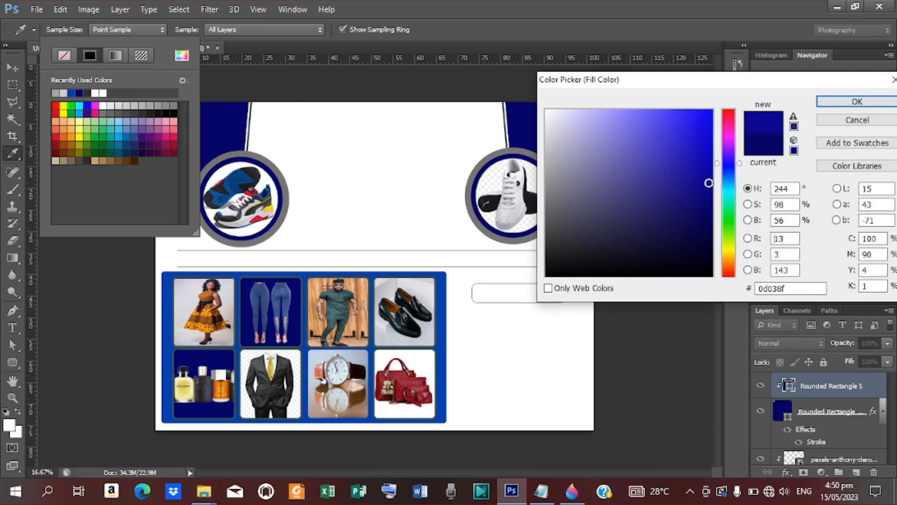
left_click(517, 136)
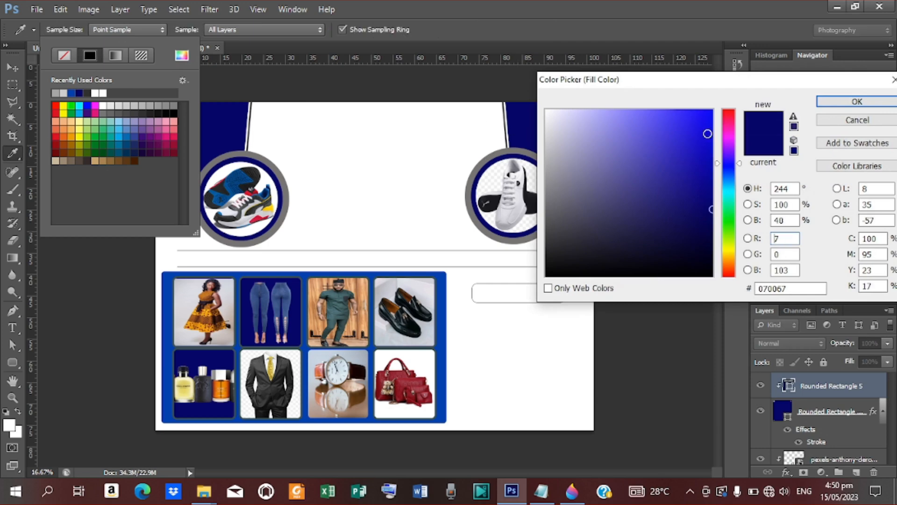
left_click(848, 102)
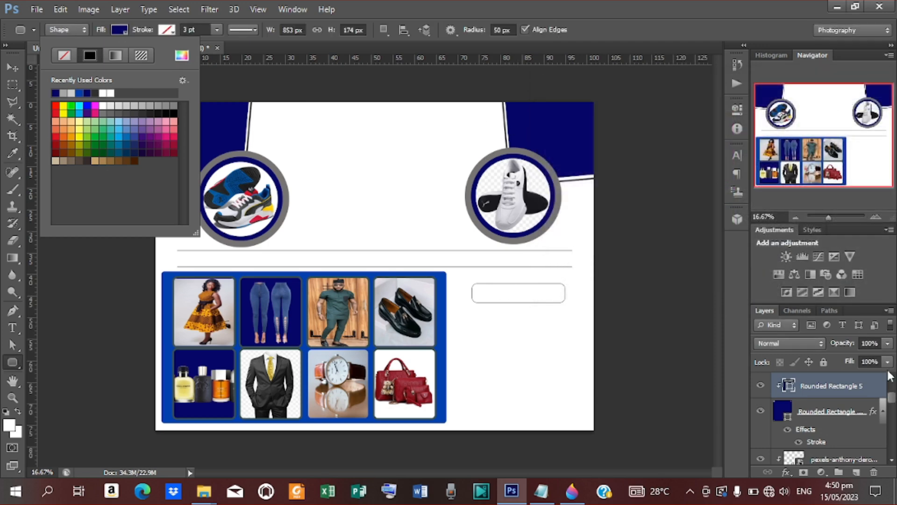
left_click_drag(849, 389, 828, 379)
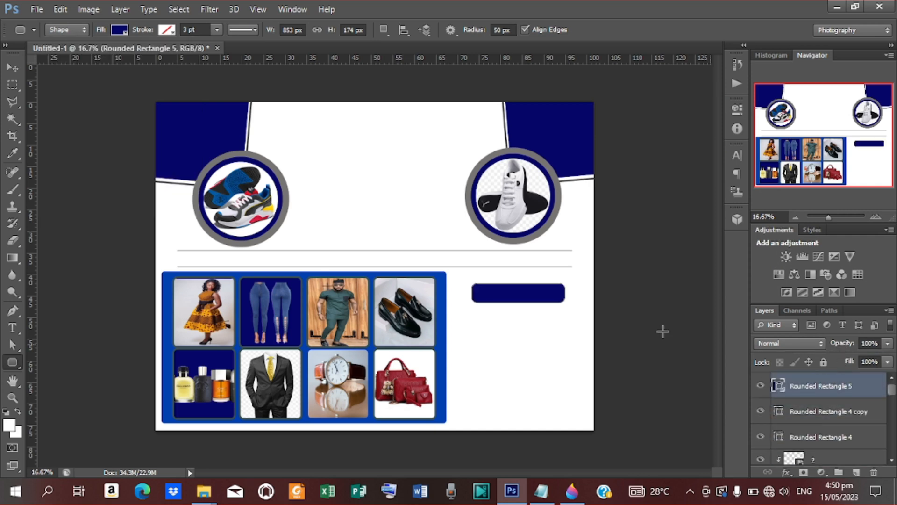
Step: Move the navy bar between the two shoe circles and centre it horizontally on the canvas
left_click(13, 67)
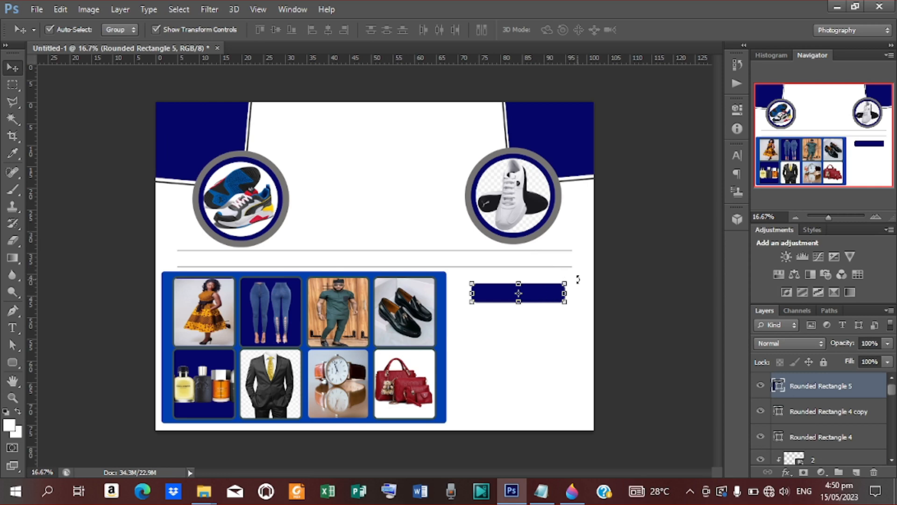
left_click_drag(552, 294, 407, 191)
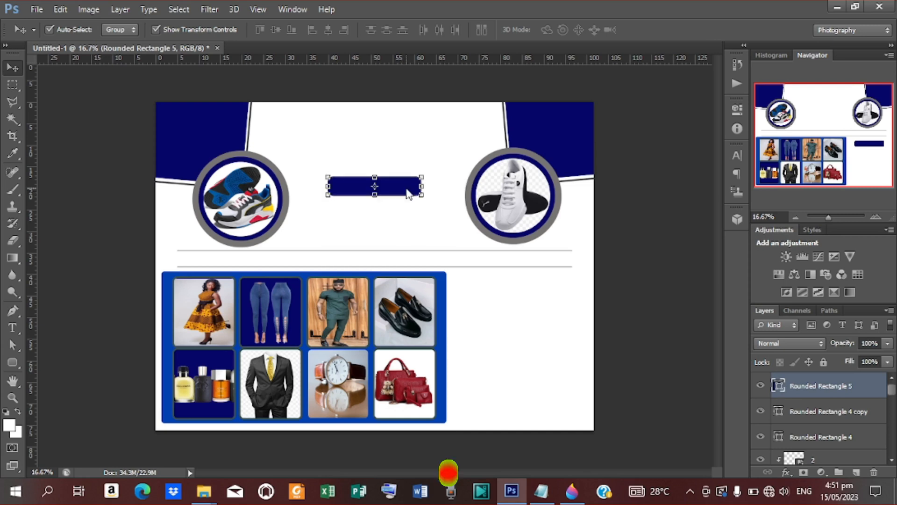
key("ctrl+a")
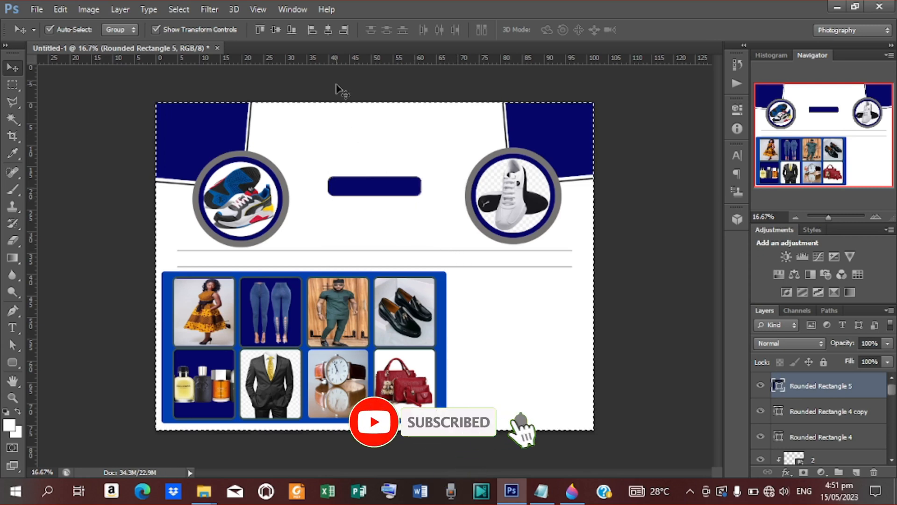
left_click(327, 31)
key("ctrl+d")
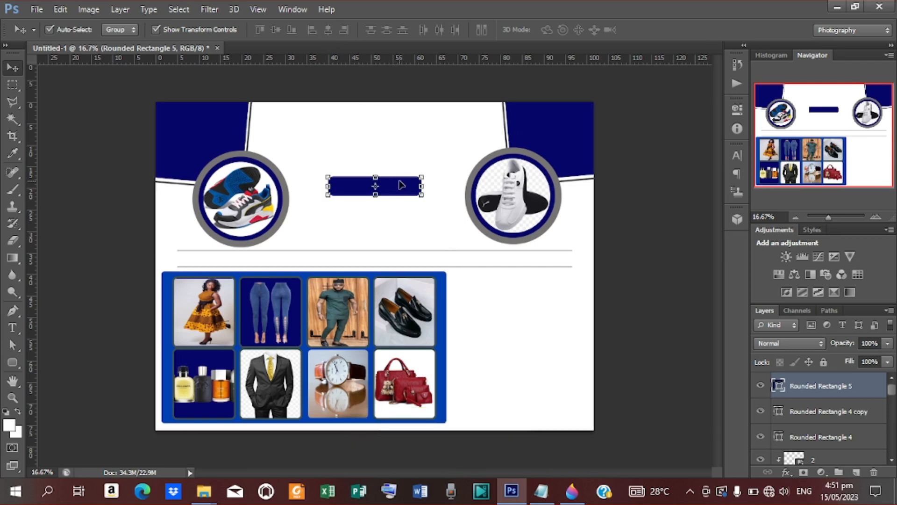
Step: Duplicate the navy bar and scale the copy to about 110% around its centre
key("ctrl+j")
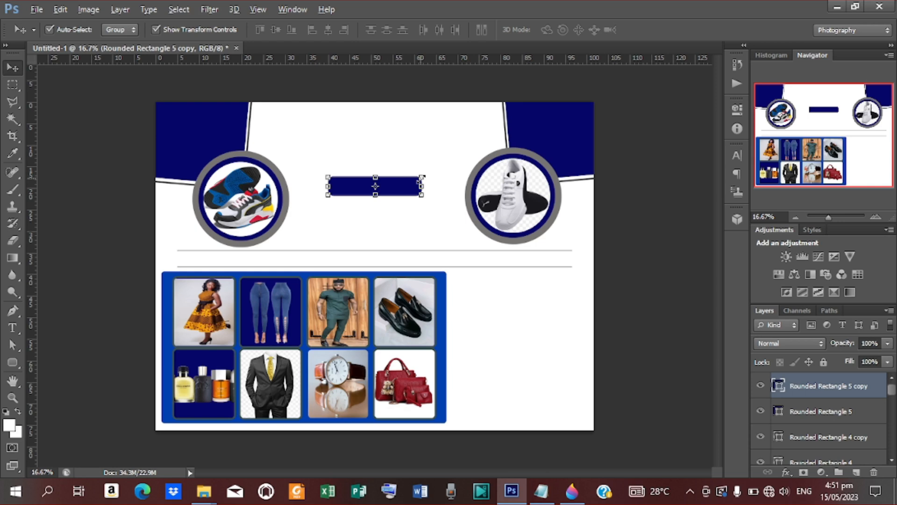
left_click_drag(422, 177, 424, 175)
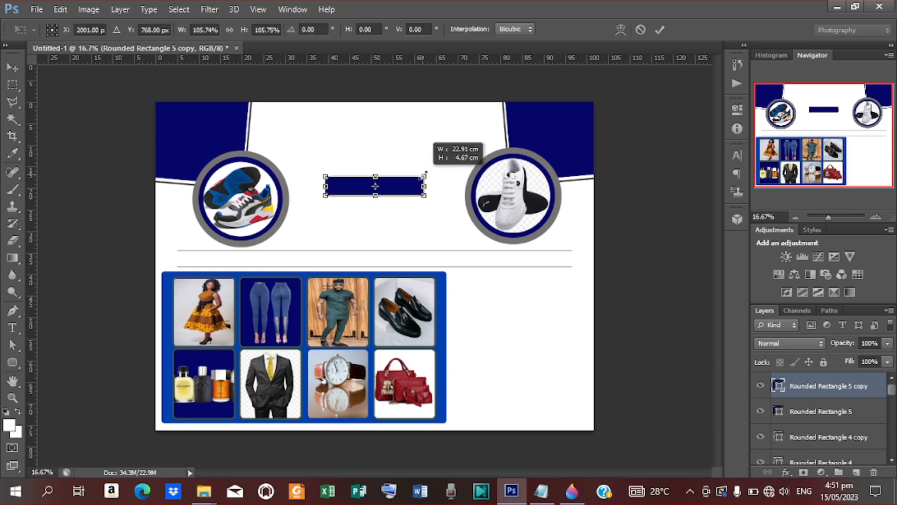
key("ctrl+z")
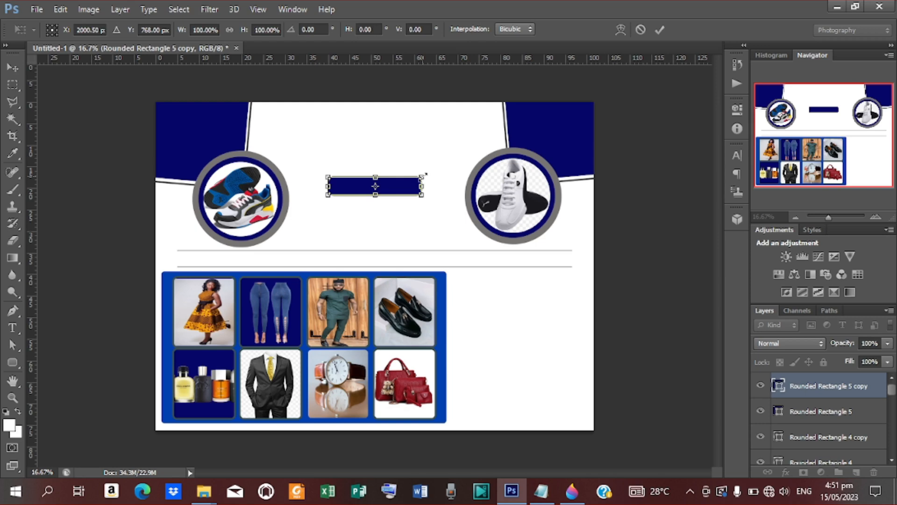
left_click_drag(425, 173, 430, 168)
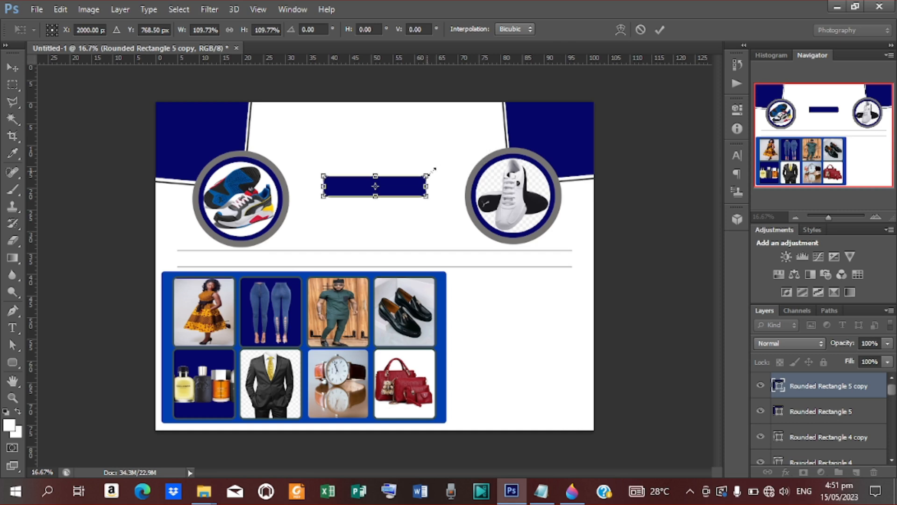
left_click(660, 30)
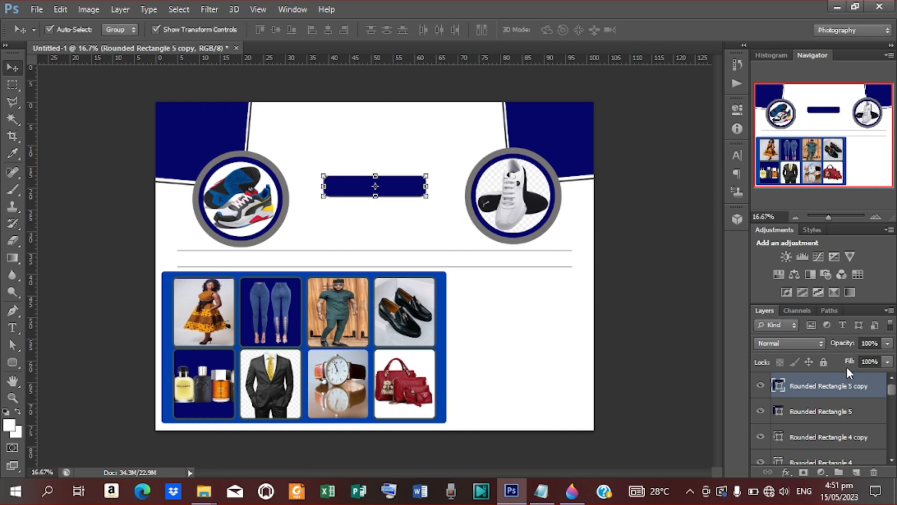
right_click(824, 388)
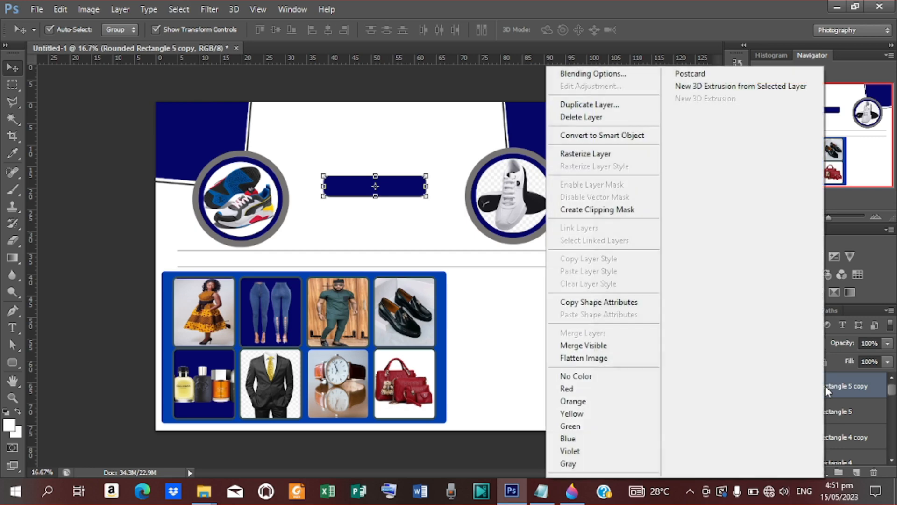
left_click(607, 75)
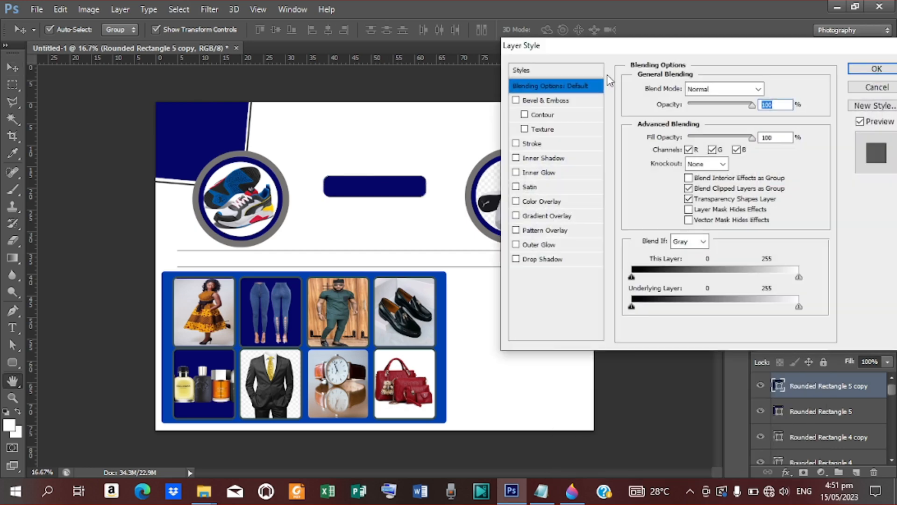
left_click(877, 88)
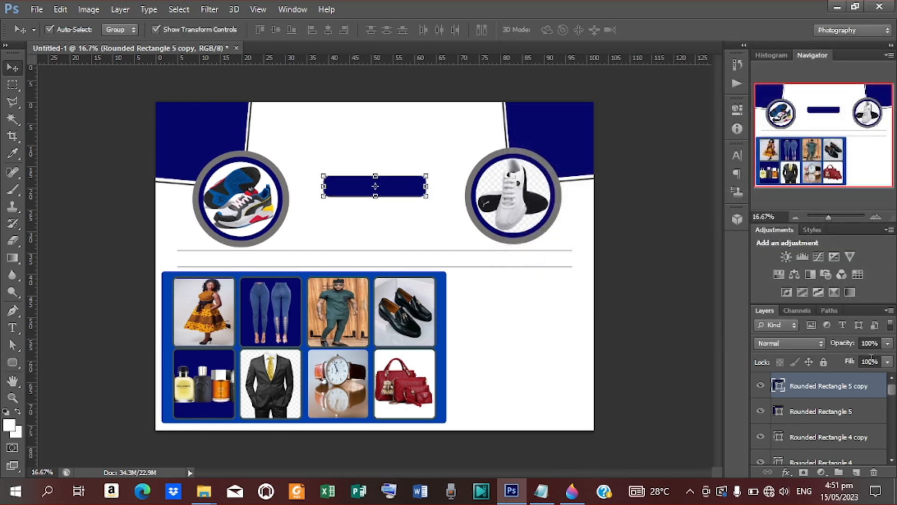
Step: Remove the fill from the enlarged bar copy, give it a navy 3 pt stroke, and deselect it
left_click(12, 362)
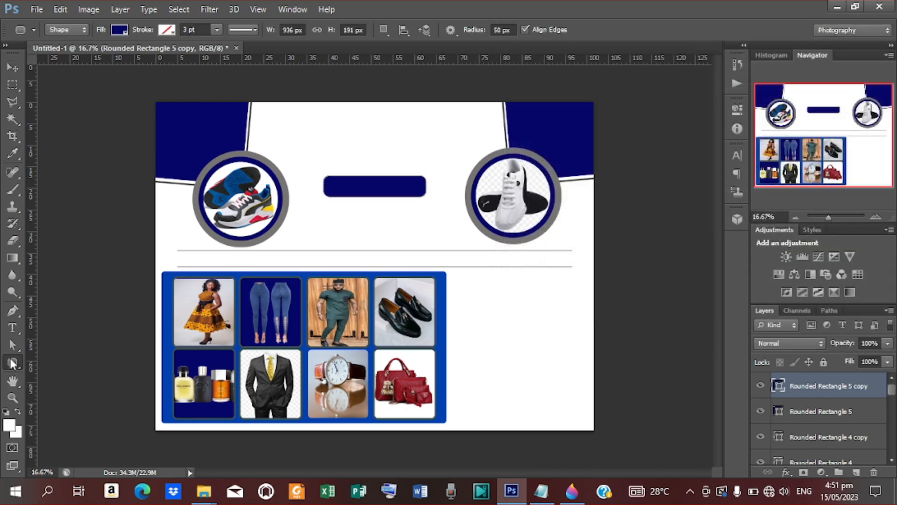
left_click(122, 33)
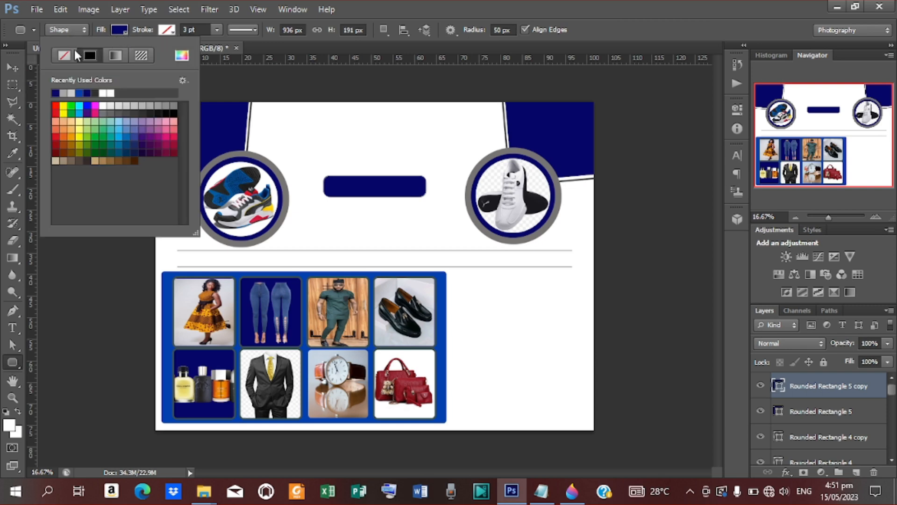
left_click(64, 58)
left_click(170, 33)
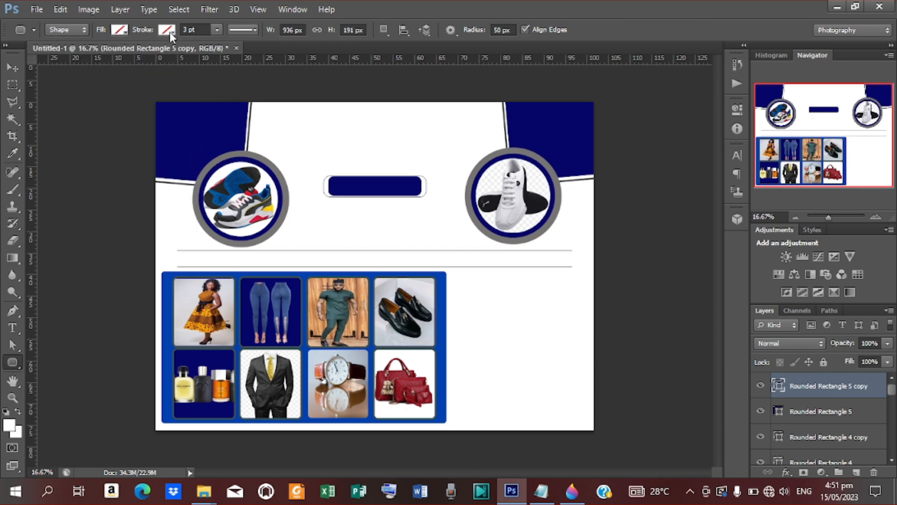
left_click(170, 32)
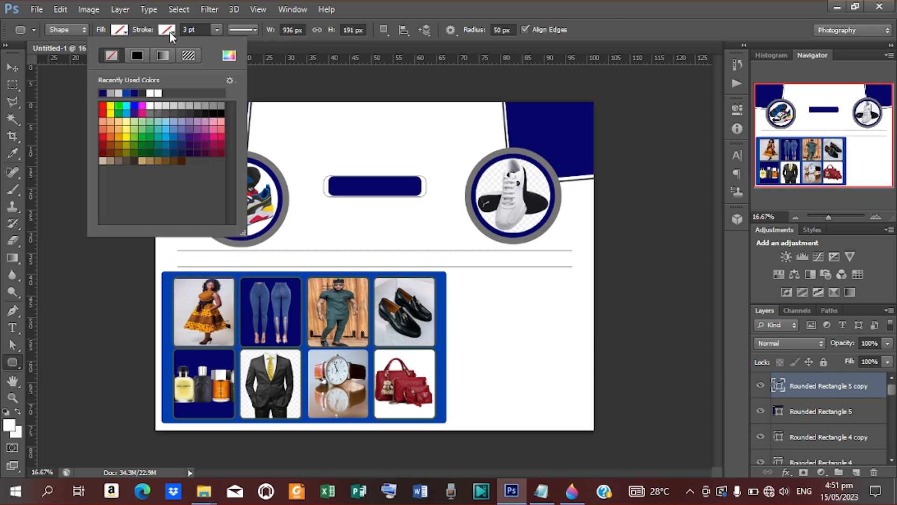
left_click(105, 92)
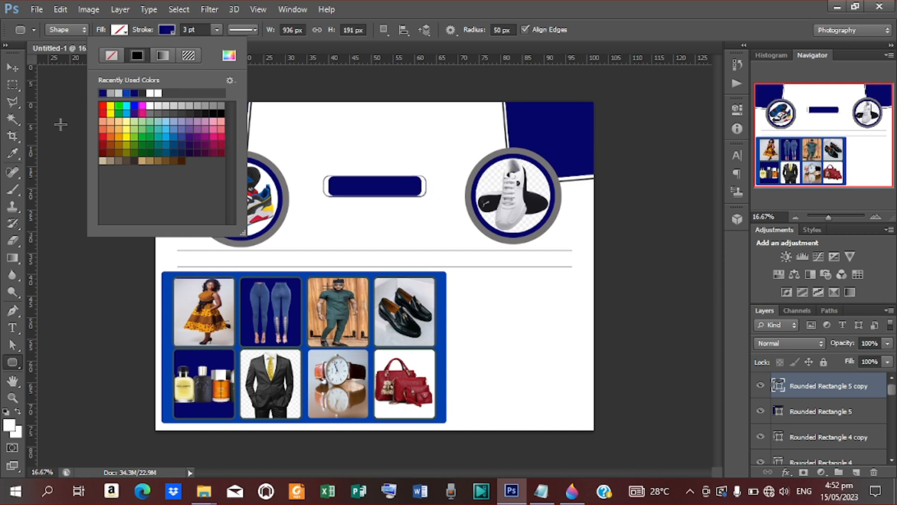
left_click(10, 65)
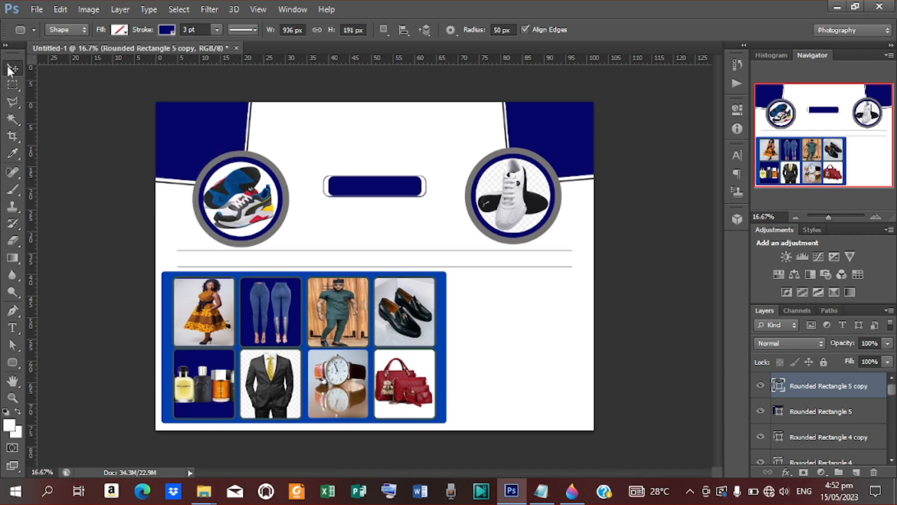
left_click(610, 258)
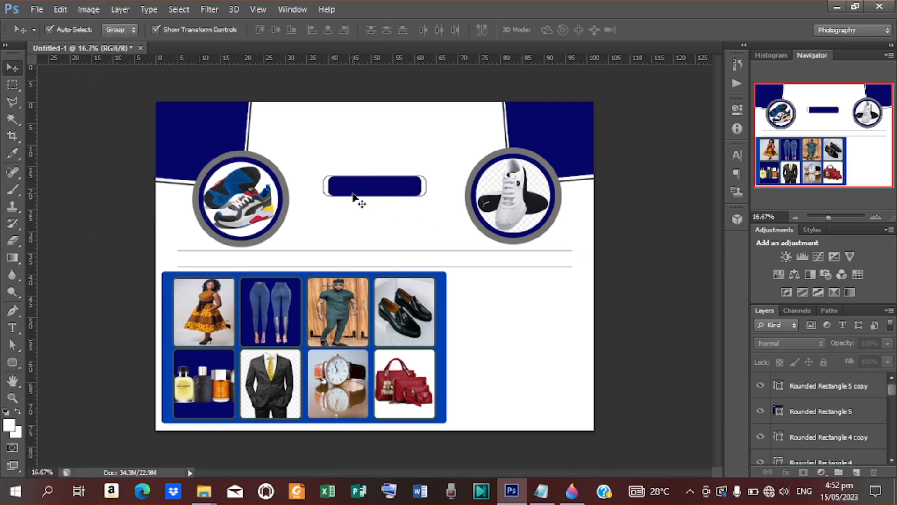
Step: Set the text font to Arial Nova in the Bold style
key("t")
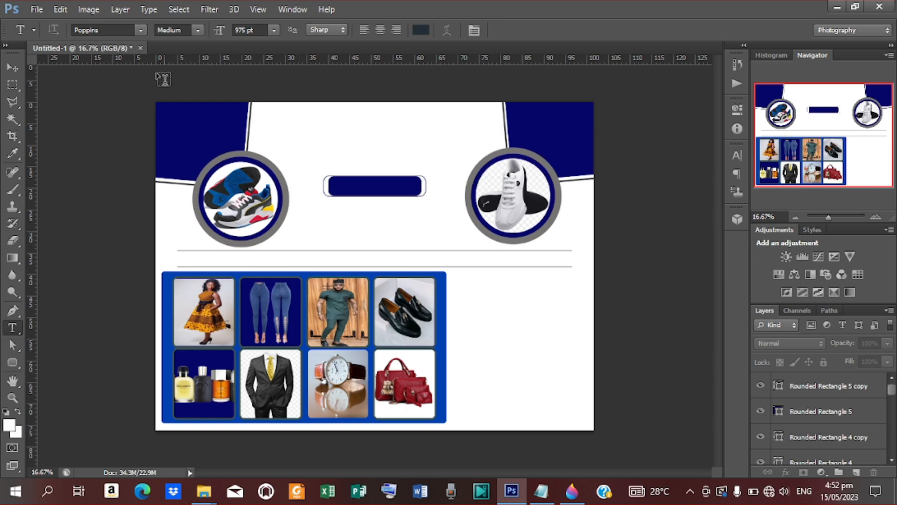
left_click(141, 30)
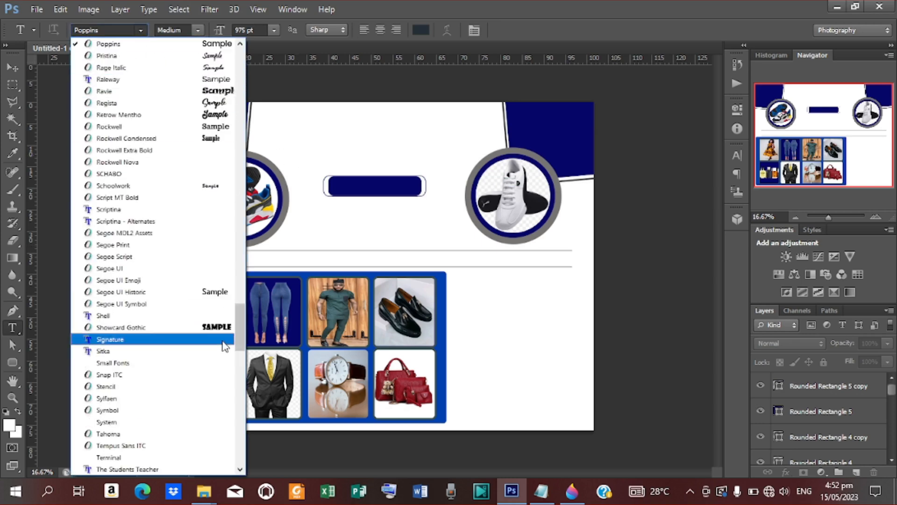
left_click_drag(239, 339, 249, 43)
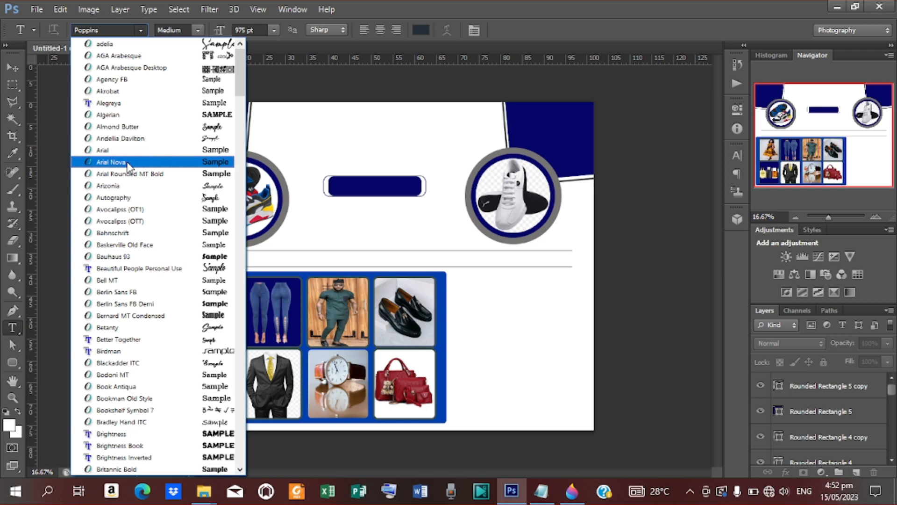
left_click(112, 162)
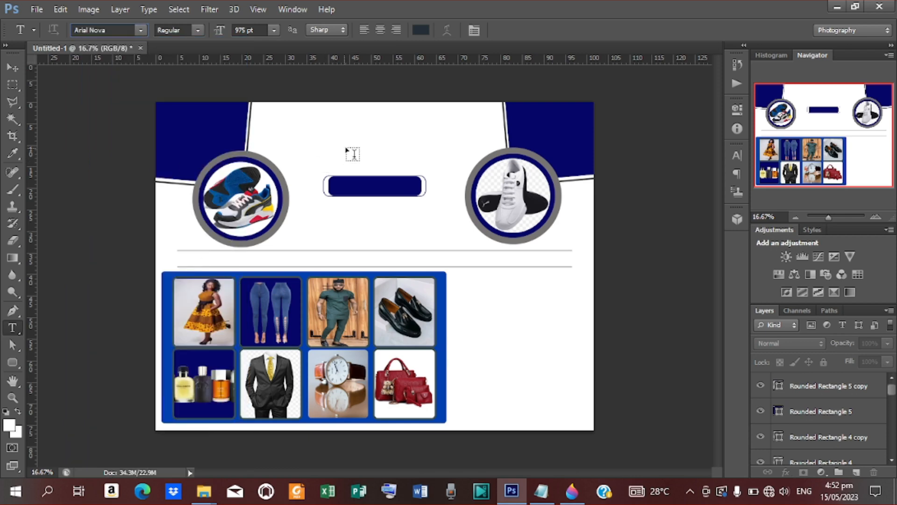
left_click(200, 29)
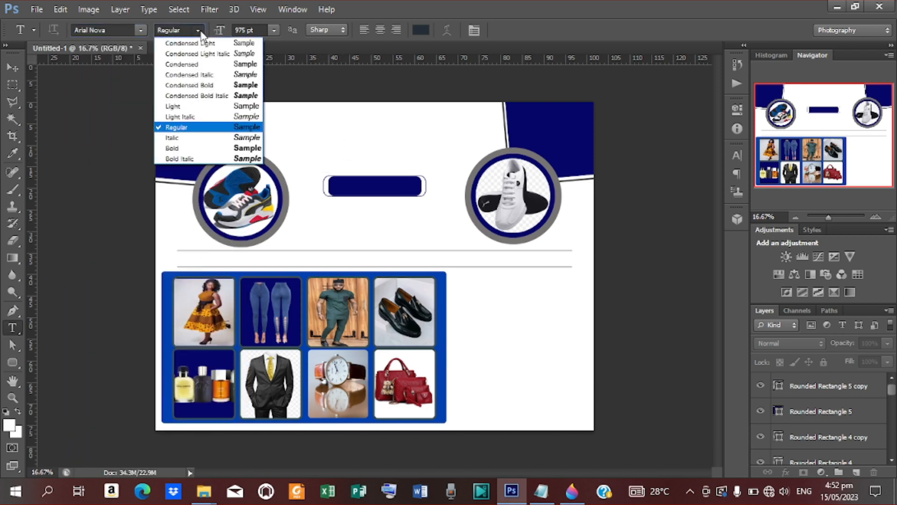
left_click(182, 153)
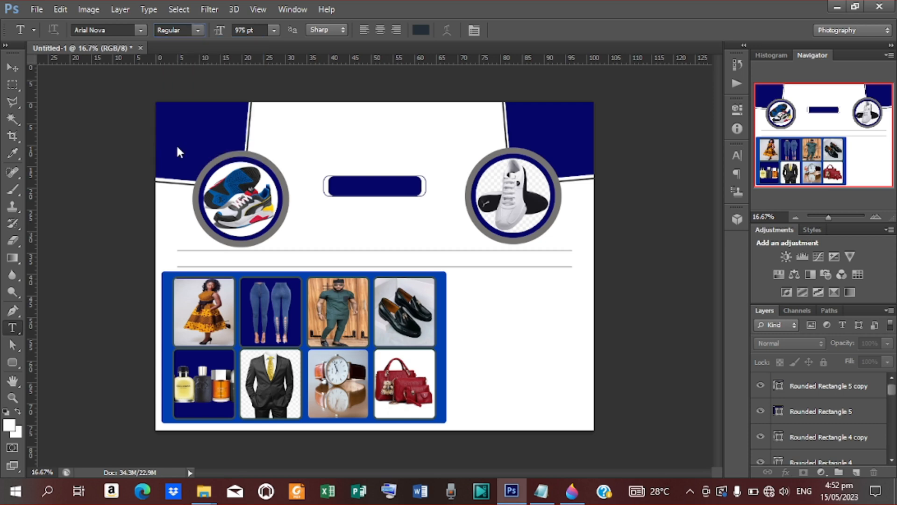
Step: Start a text line in the white area above the navy bar and reduce its size to 79 pt
left_click(321, 140)
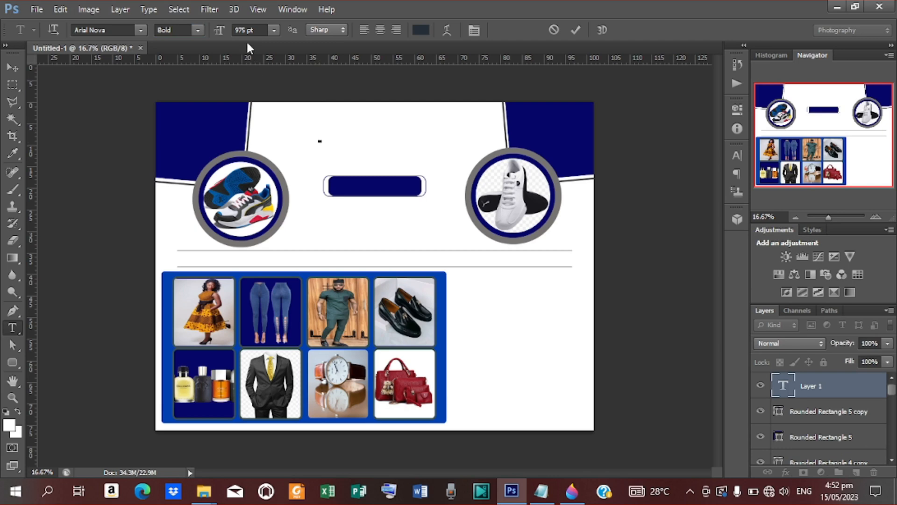
left_click_drag(222, 33, 61, 48)
left_click_drag(219, 31, 2, 44)
left_click_drag(226, 34, 14, 67)
left_click_drag(219, 33, 262, 66)
Step: Copy the word BOSSY from the Text file in Notepad, paste it into the new text line and commit it
left_click(541, 491)
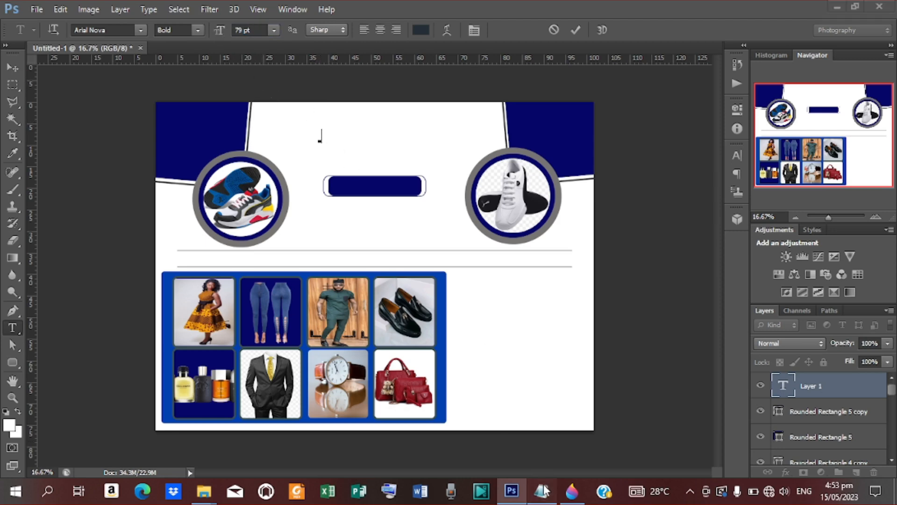
left_click_drag(189, 207, 162, 205)
key("ctrl+c")
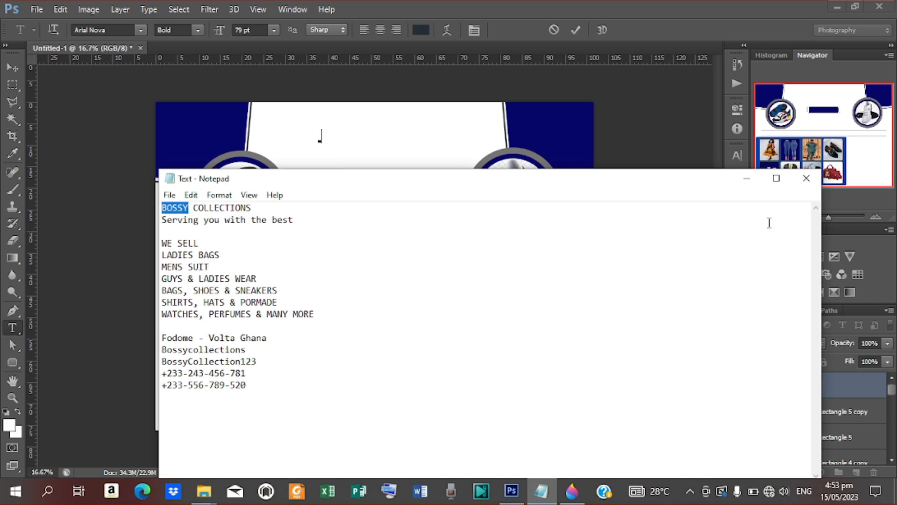
left_click(746, 178)
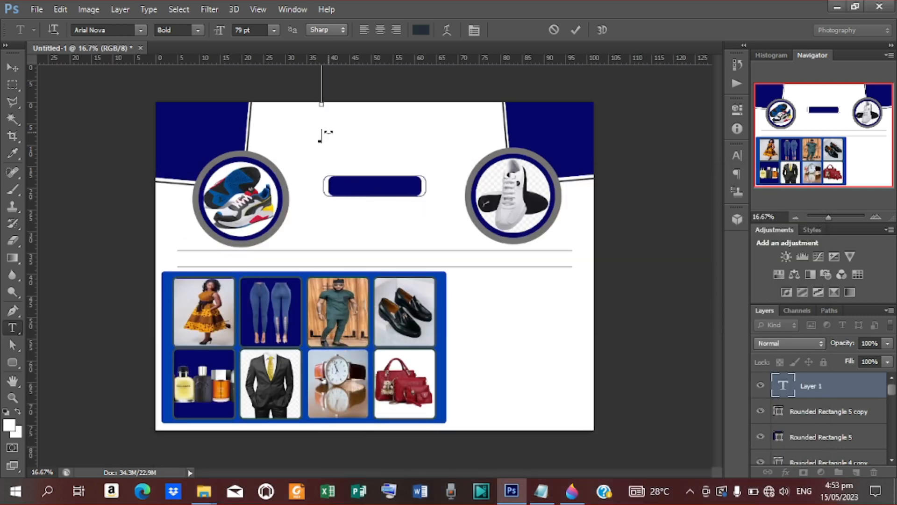
key("ctrl+v")
left_click(578, 29)
left_click(12, 67)
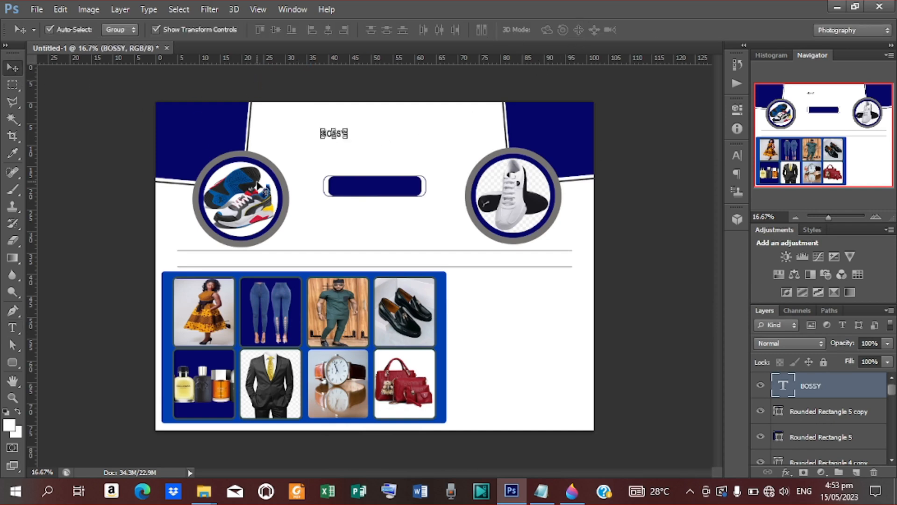
Step: Scale the BOSSY text up to about 618% so it becomes a large heading above the navy bar
left_click(352, 140)
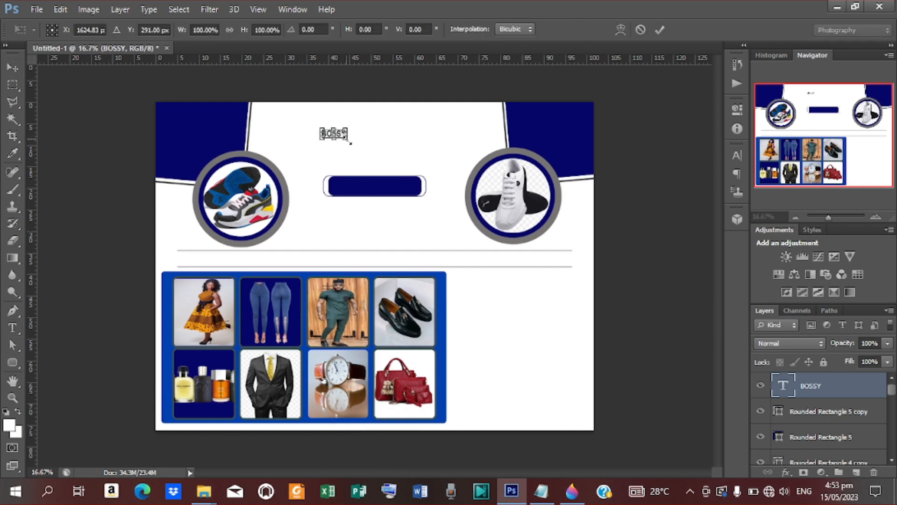
left_click_drag(351, 143, 435, 169)
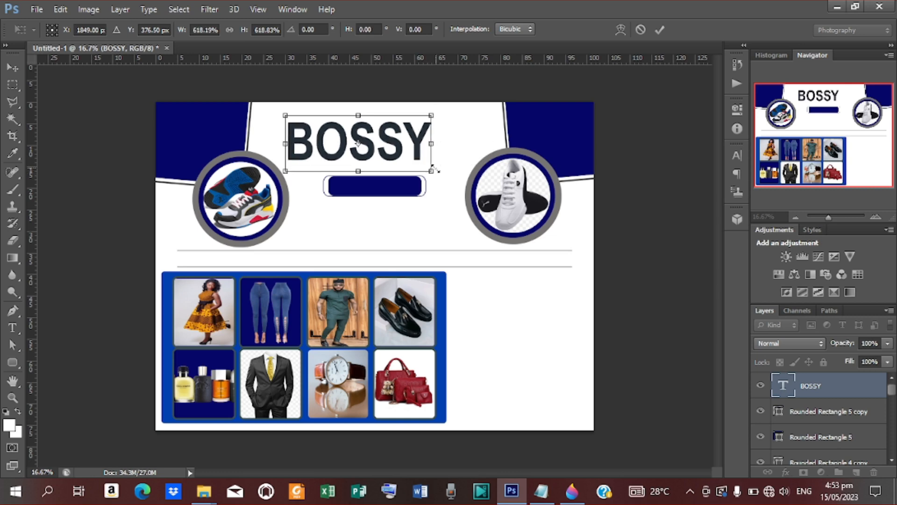
left_click(659, 30)
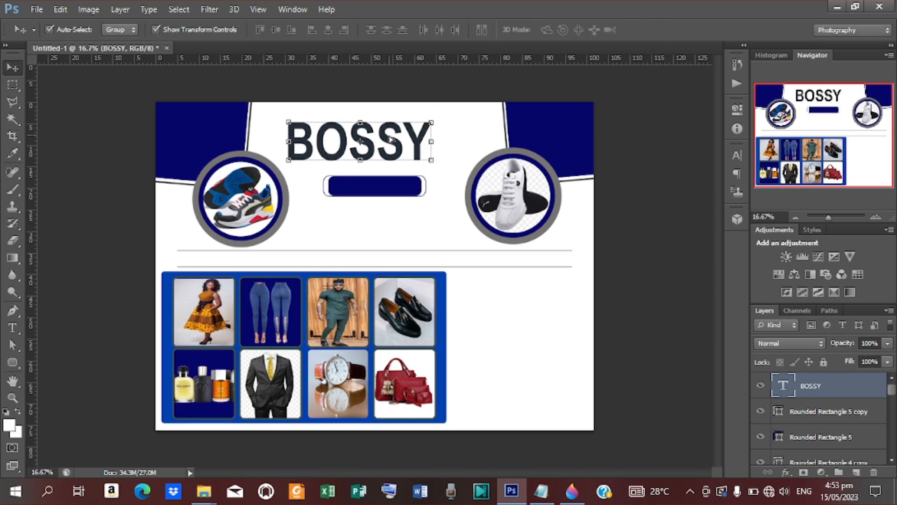
Step: Move the BOSSY heading slightly up and centre it horizontally on the canvas
left_click_drag(391, 139, 408, 137)
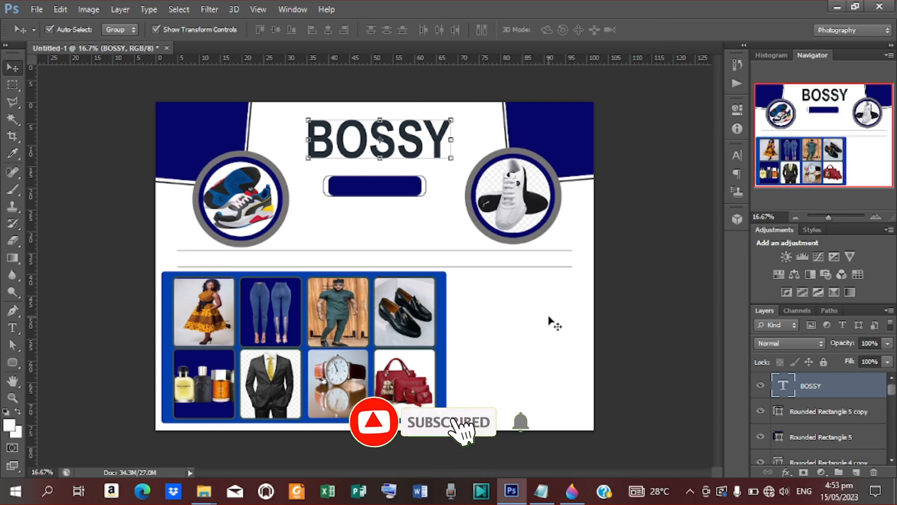
key("ctrl+a")
left_click(327, 30)
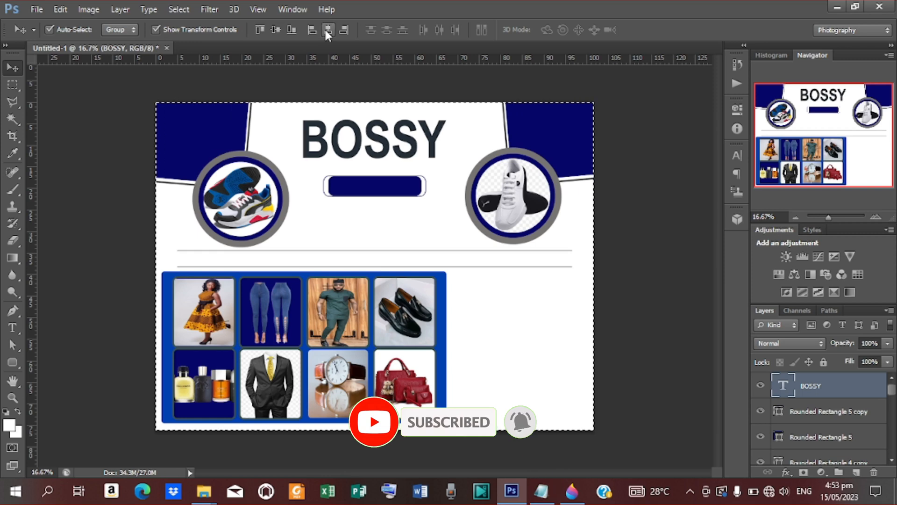
key("ctrl+d")
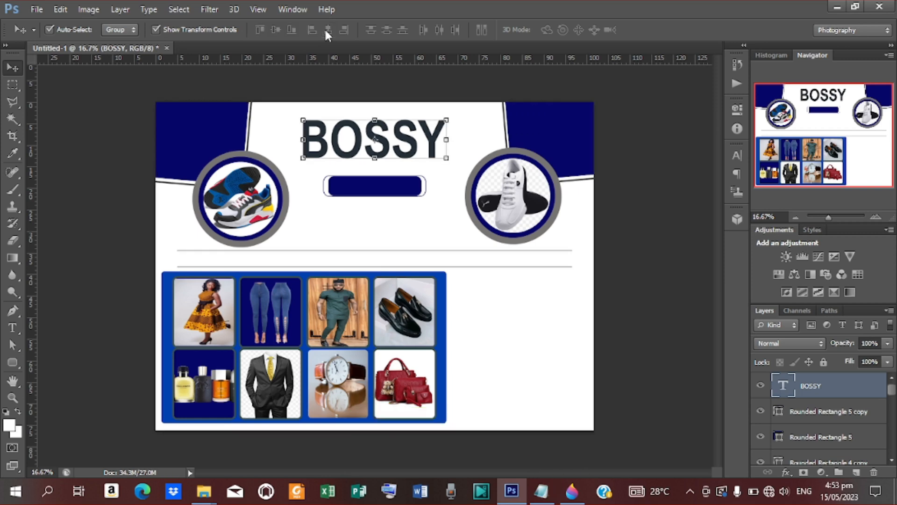
Step: Move the navy bar and its outline together straight down to just above the upper grey line
left_click(811, 411)
left_click(819, 438, "shift")
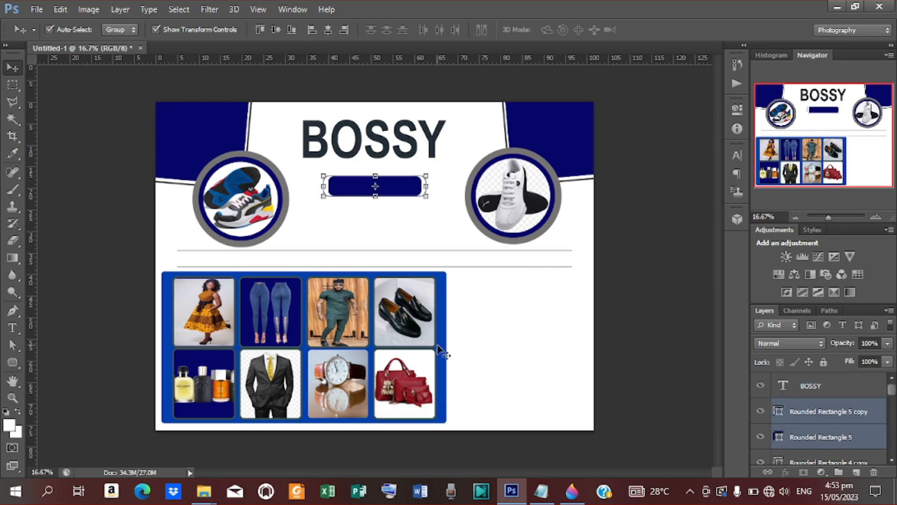
left_click_drag(390, 184, 390, 220)
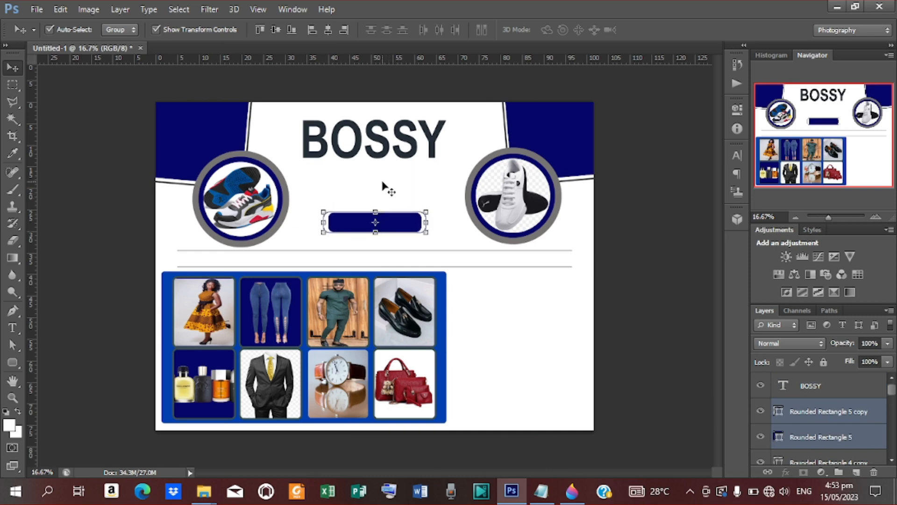
Step: Add the word COLLECTIONS from the Notepad text as a new text line between BOSSY and the navy bar
key("t")
left_click(316, 183)
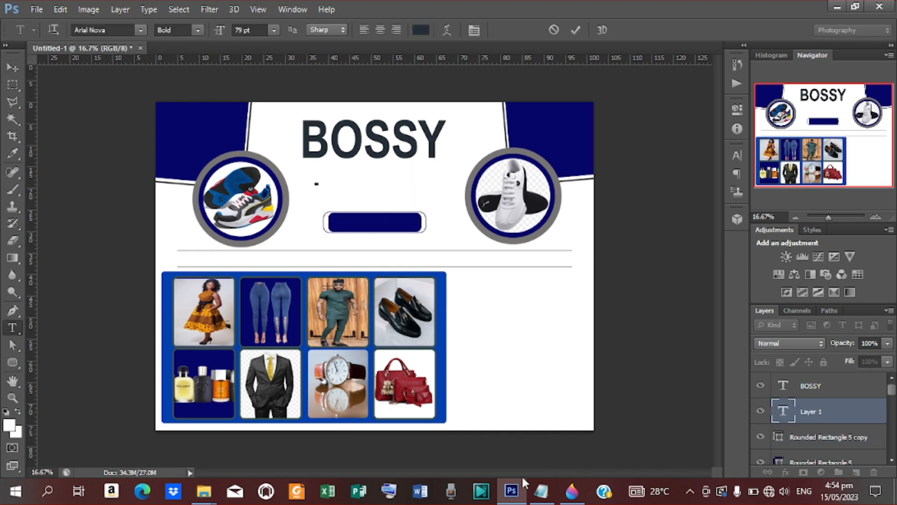
left_click(541, 490)
left_click_drag(193, 207, 248, 209)
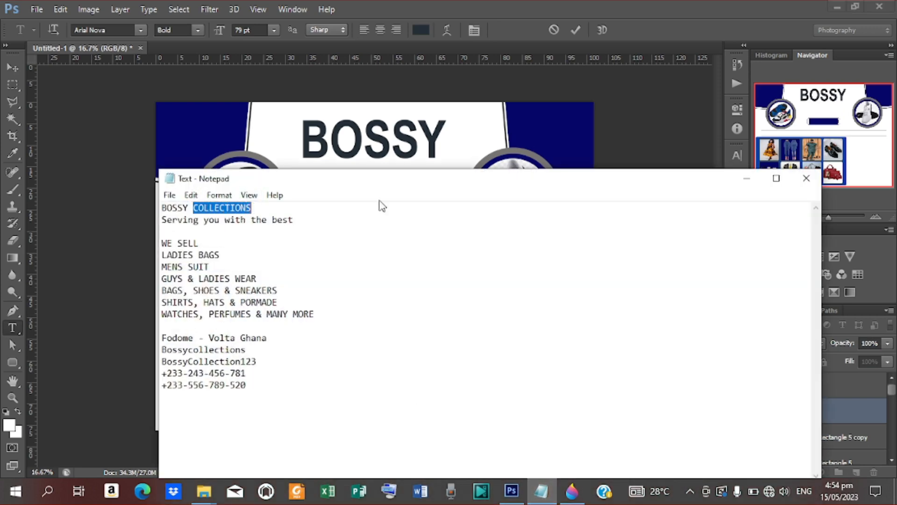
left_click(746, 178)
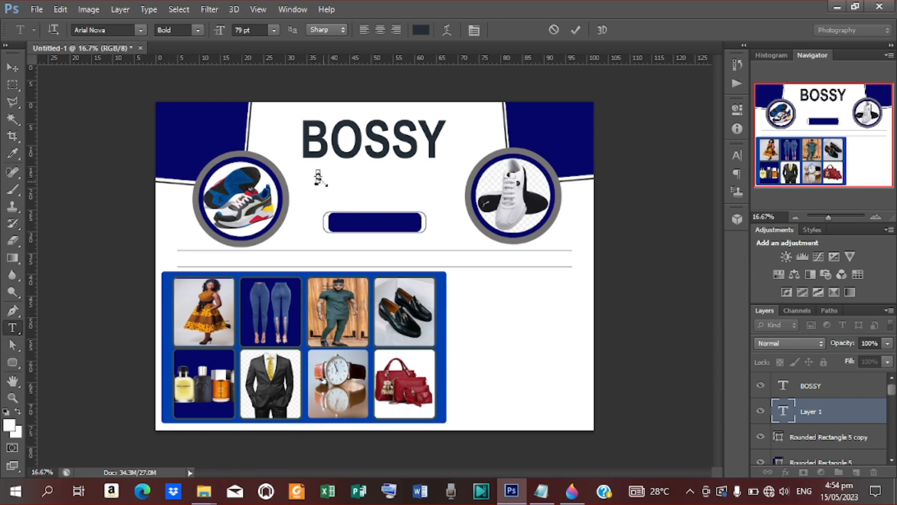
type("COLLECTIONS")
left_click(575, 29)
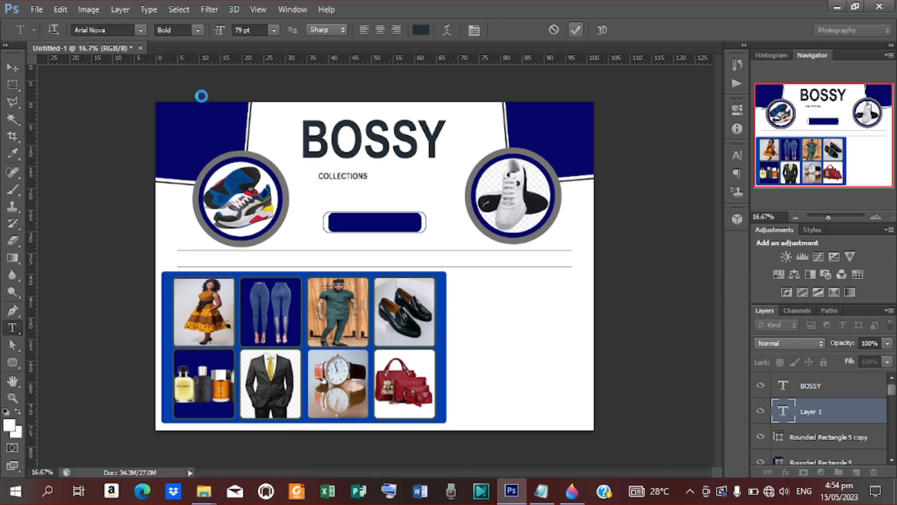
Step: Scale COLLECTIONS to about 274% width and 298% height beneath BOSSY, and nudge it up closer to the heading
left_click(13, 68)
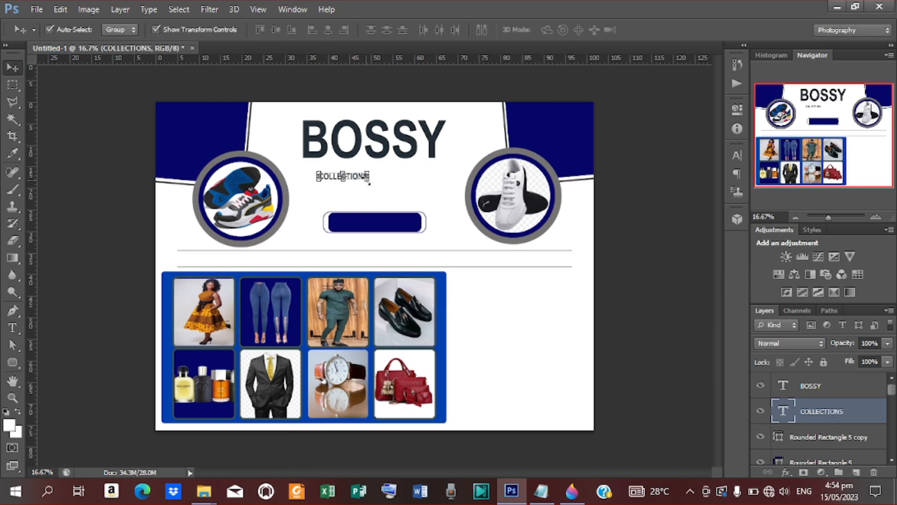
key("ctrl+t")
left_click_drag(369, 184, 434, 173)
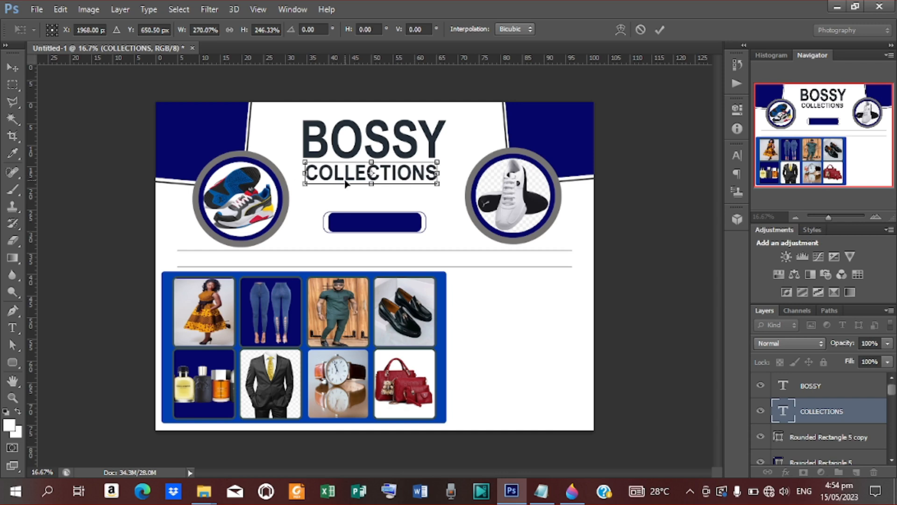
left_click_drag(302, 174, 304, 175)
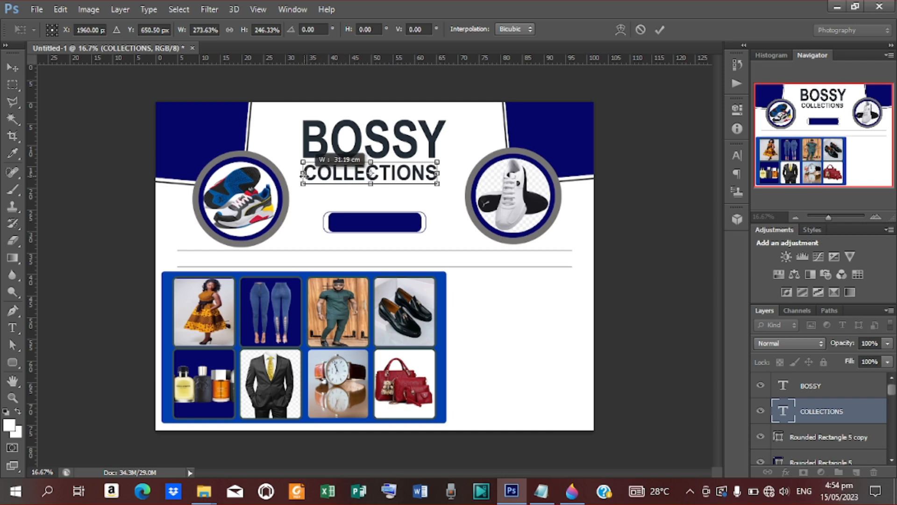
left_click_drag(370, 185, 370, 189)
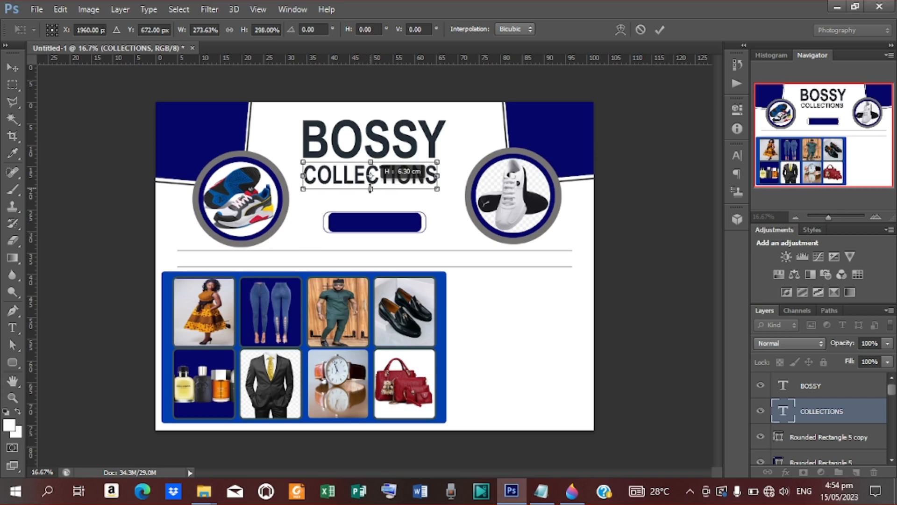
left_click(658, 29)
key("shift+Up")
key("shift+Up")
key("shift+Up")
key("shift+Up")
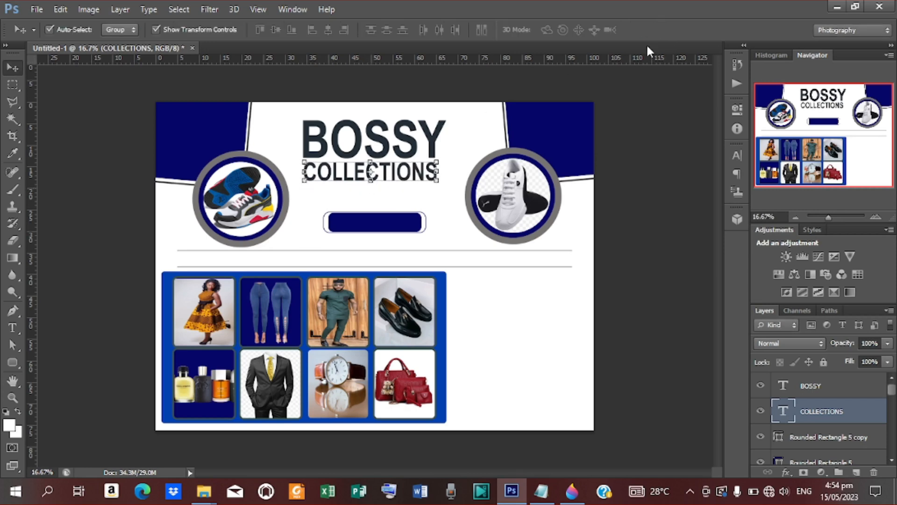
Step: Nudge COLLECTIONS slightly down and change its font style to Regular
key("shift+Down")
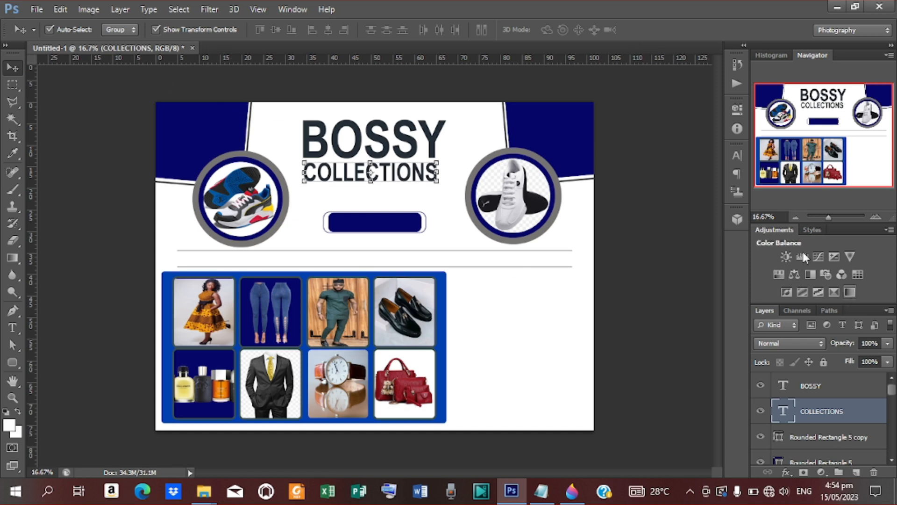
left_click(737, 150)
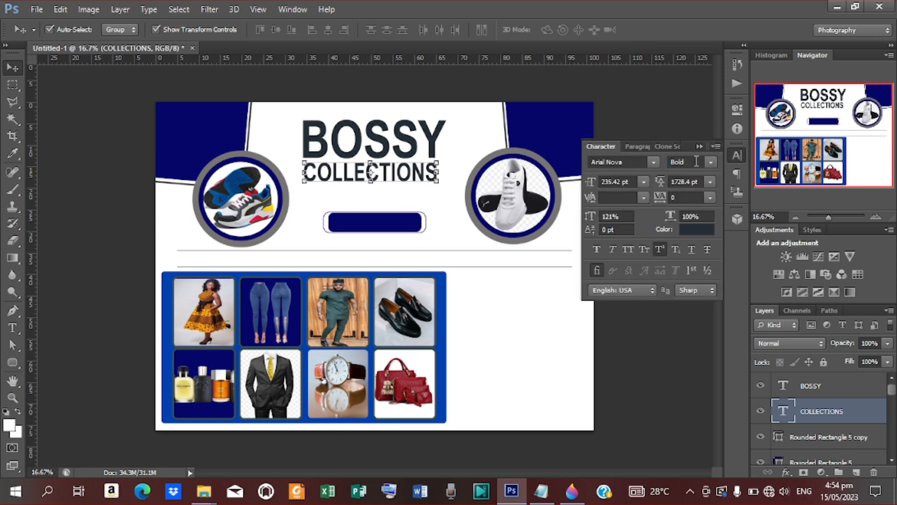
left_click(711, 163)
left_click(691, 257)
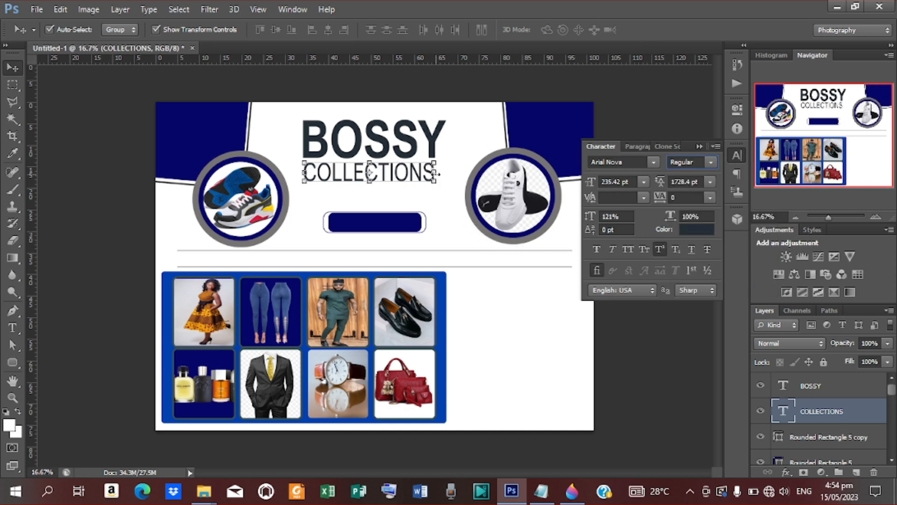
Step: Widen COLLECTIONS to about 103.7% of its width and nudge it right to sit evenly beneath BOSSY
left_click_drag(435, 174, 438, 173)
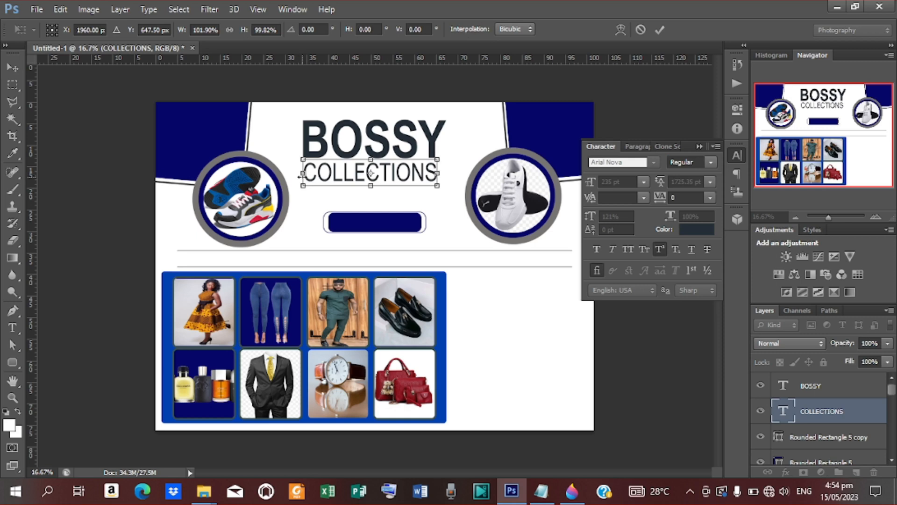
left_click_drag(299, 175, 298, 175)
key("Right")
key("Right")
key("Right")
key("Right")
key("Right")
key("Right")
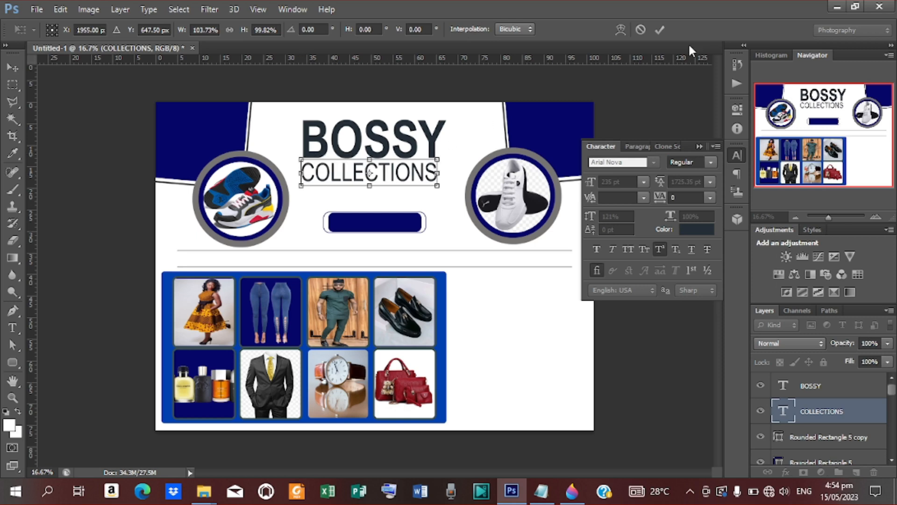
left_click(659, 30)
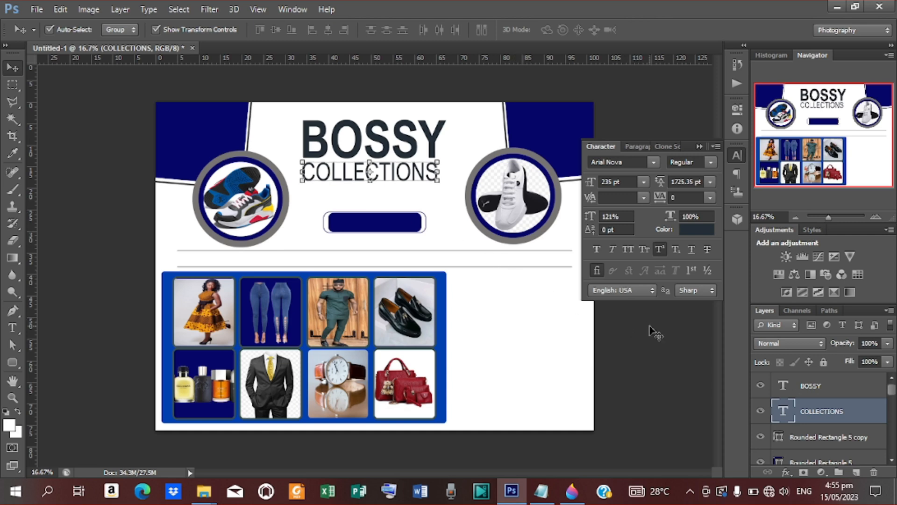
Step: Move the navy bar and its outline together up, closer to COLLECTIONS
left_click(453, 236)
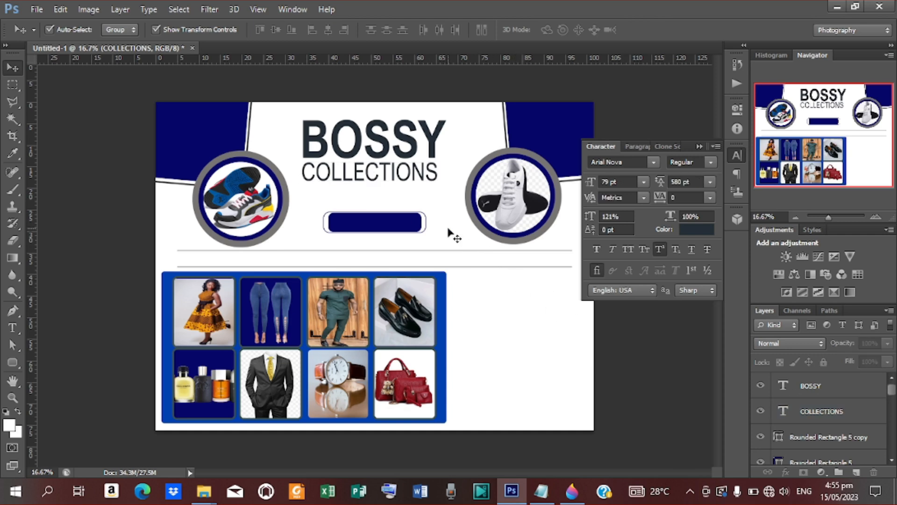
left_click(387, 225)
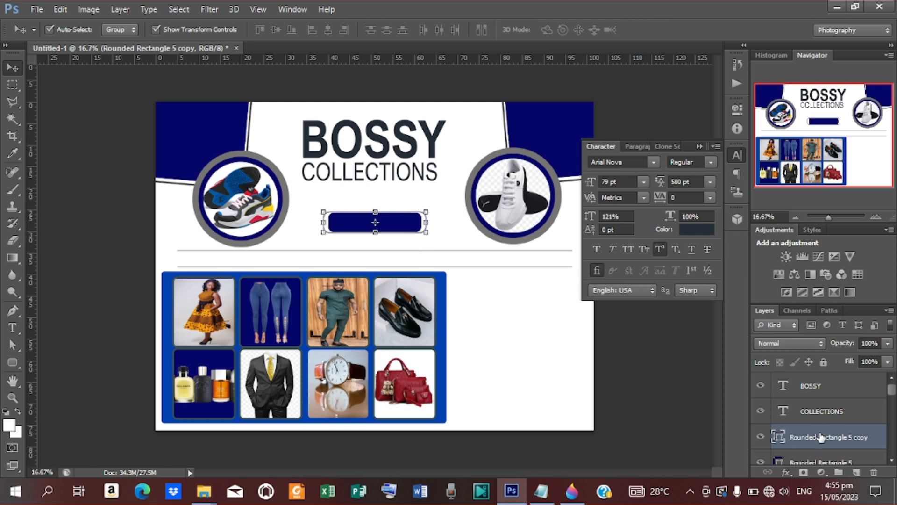
left_click(826, 461, "shift")
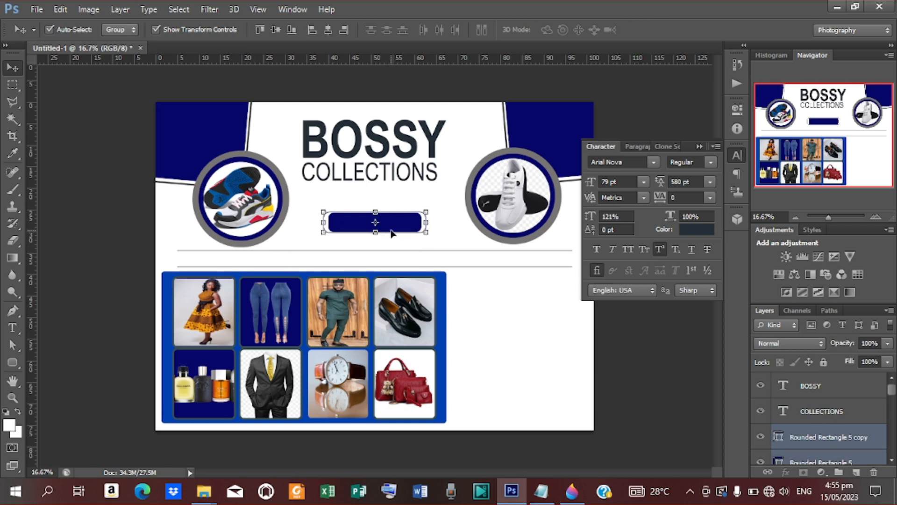
left_click_drag(391, 233, 389, 217)
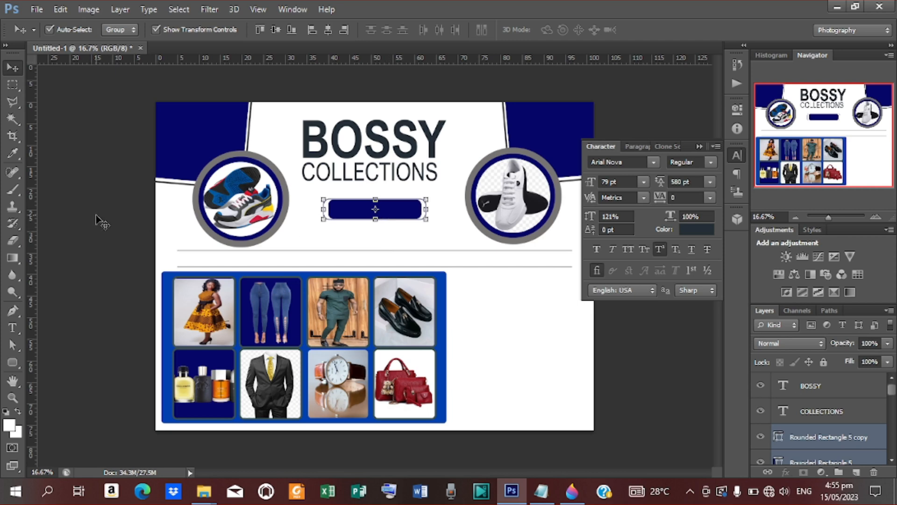
Step: Draw a small four-sided polygon about 84 px wide between BOSSY and the colourful sneaker circle, with navy fill and no stroke
left_click(12, 362)
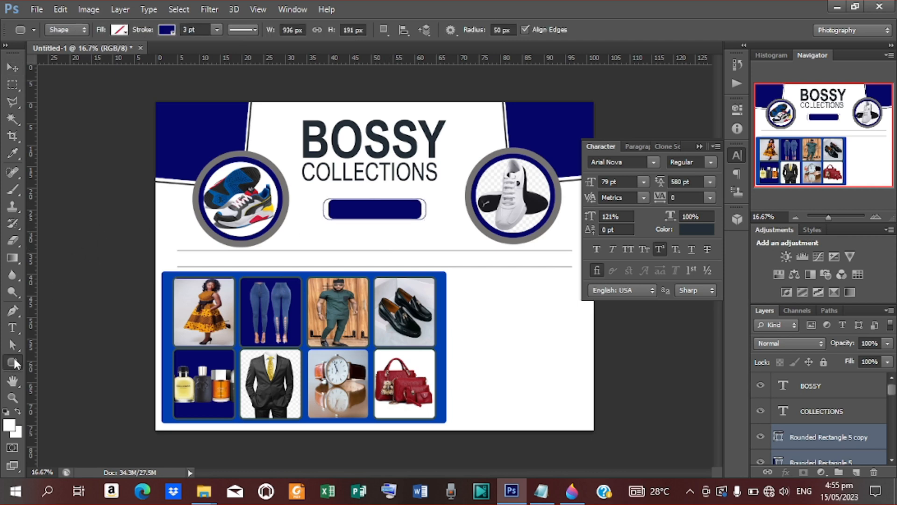
left_click(64, 397)
left_click_drag(265, 133, 267, 136)
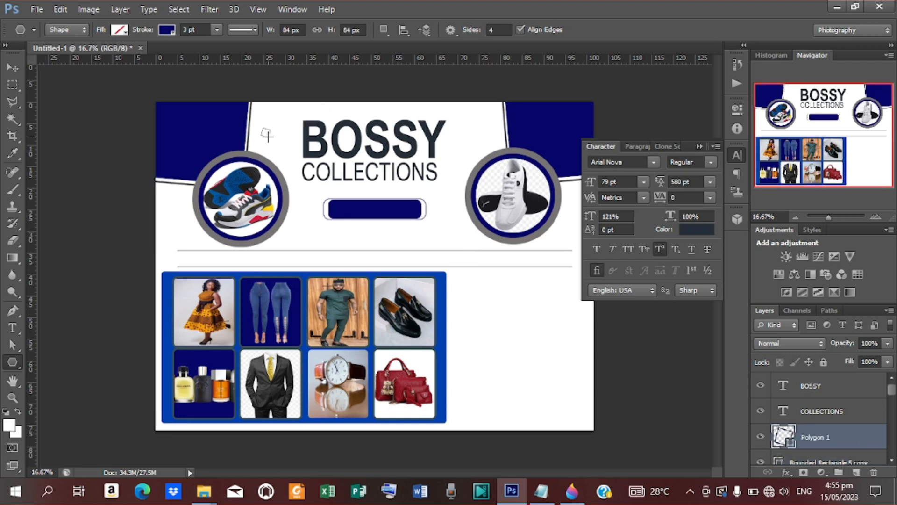
left_click(170, 31)
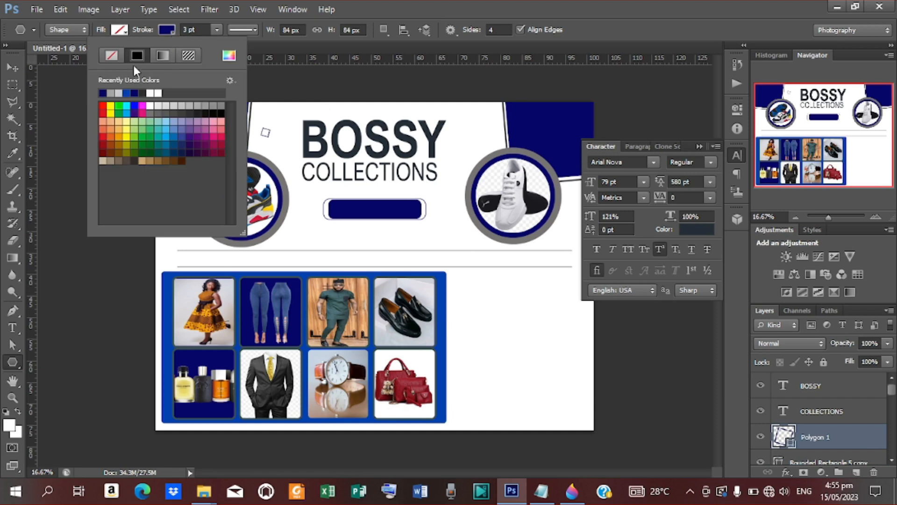
left_click(116, 56)
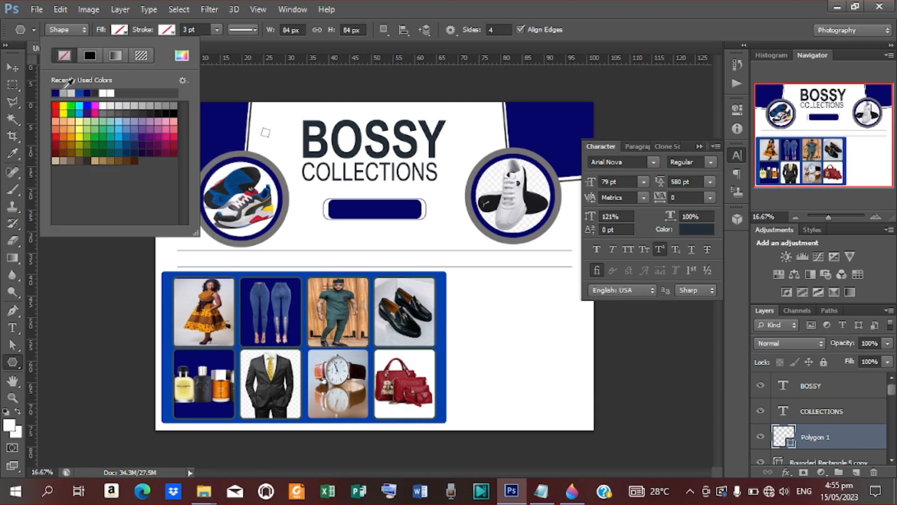
left_click(57, 92)
left_click(65, 92)
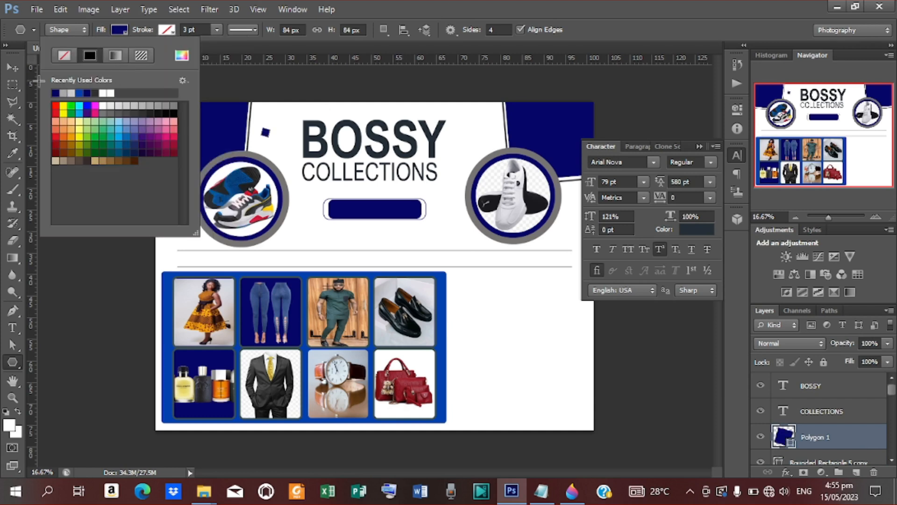
Step: Duplicate the small navy square to beside the white shoe circle, and shift the original slightly closer to BOSSY
left_click(17, 66)
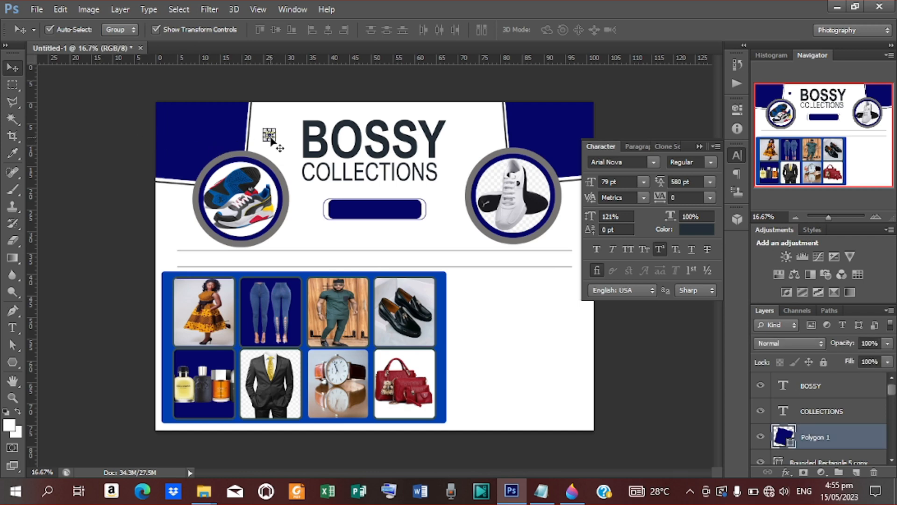
left_click(155, 31)
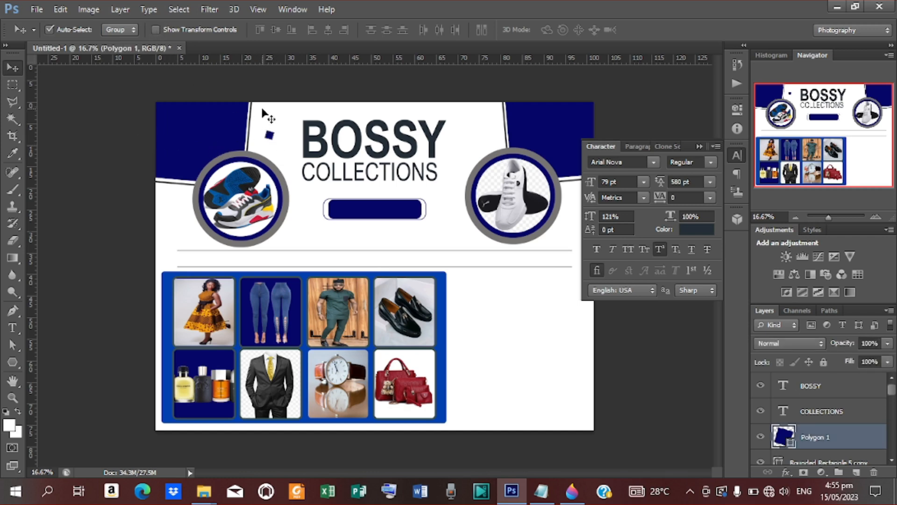
left_click_drag(269, 134, 458, 164, "alt")
left_click(353, 253)
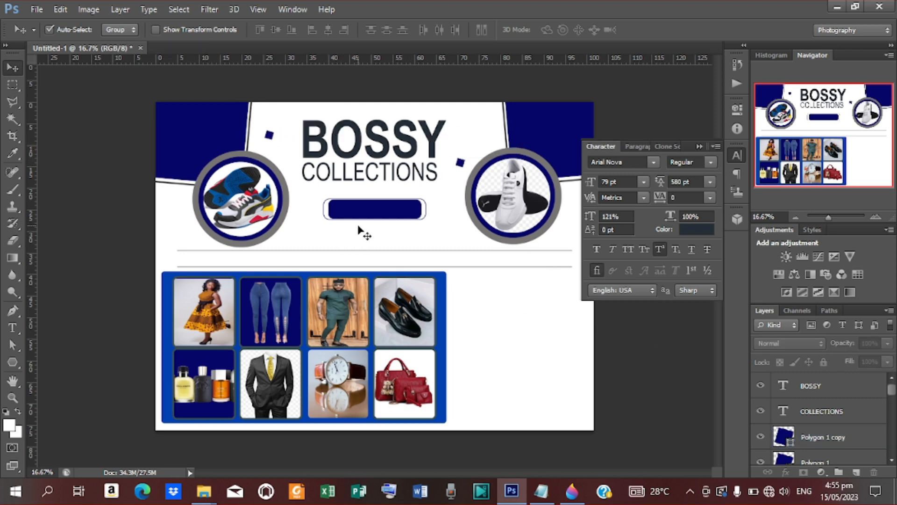
left_click(270, 137)
left_click_drag(270, 137, 275, 139)
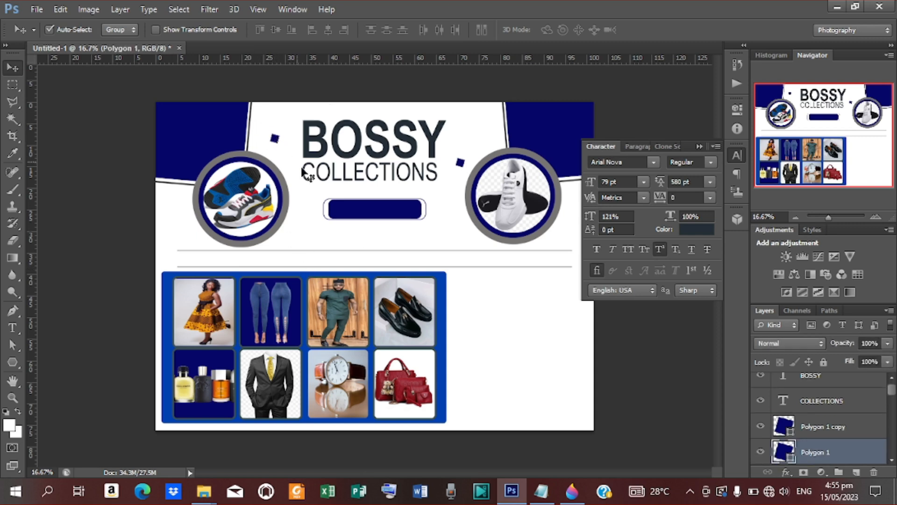
Step: Add the tagline "Serving you with the best" from the Notepad text as a new text line below the navy bar
key("t")
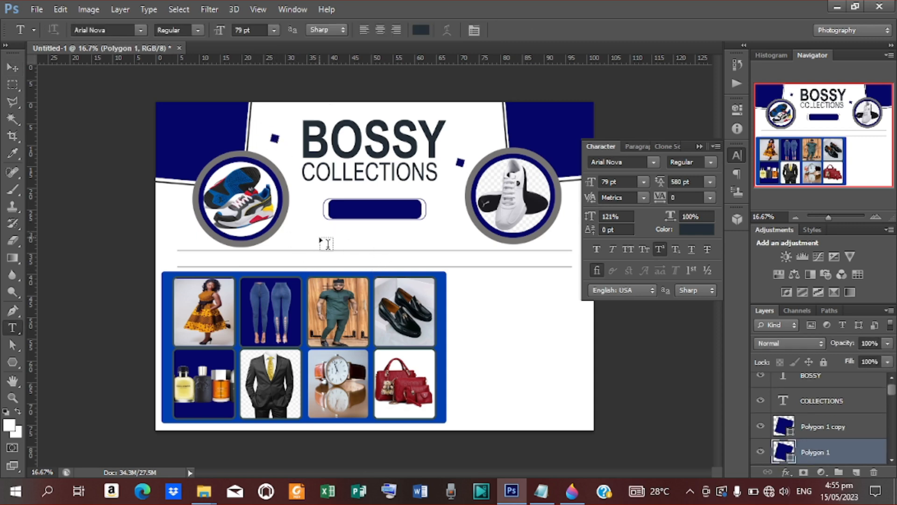
left_click(319, 235)
left_click(542, 491)
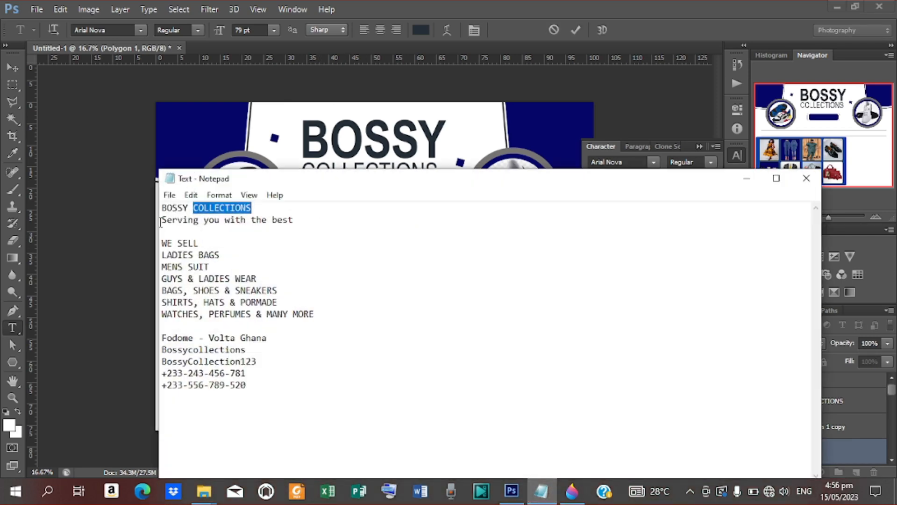
left_click_drag(163, 219, 294, 223)
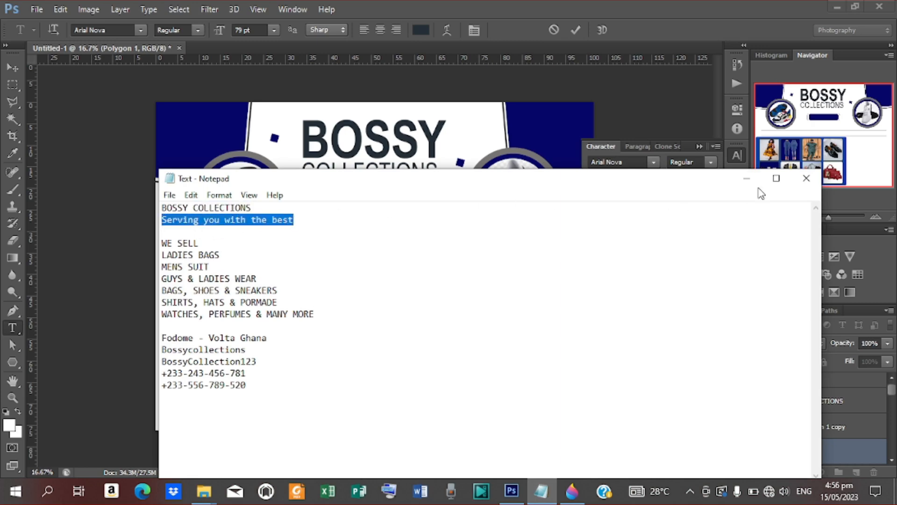
left_click(747, 178)
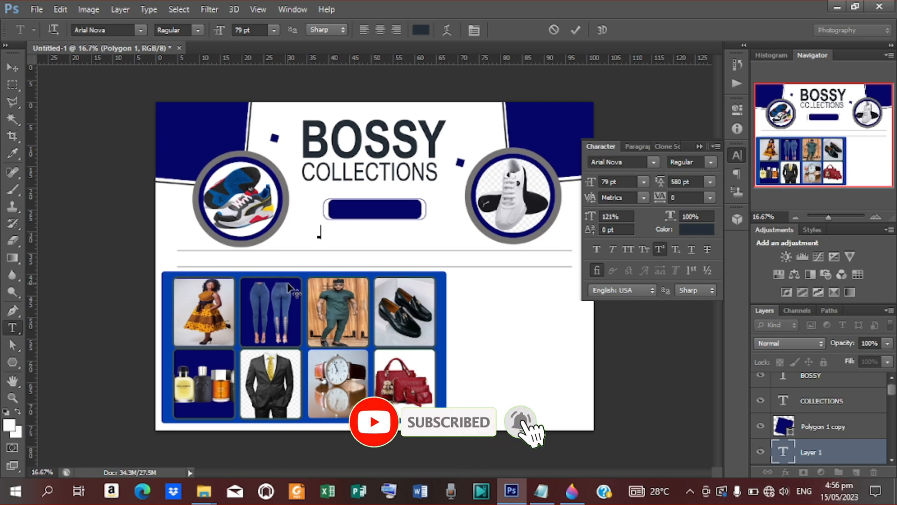
key("ctrl+v")
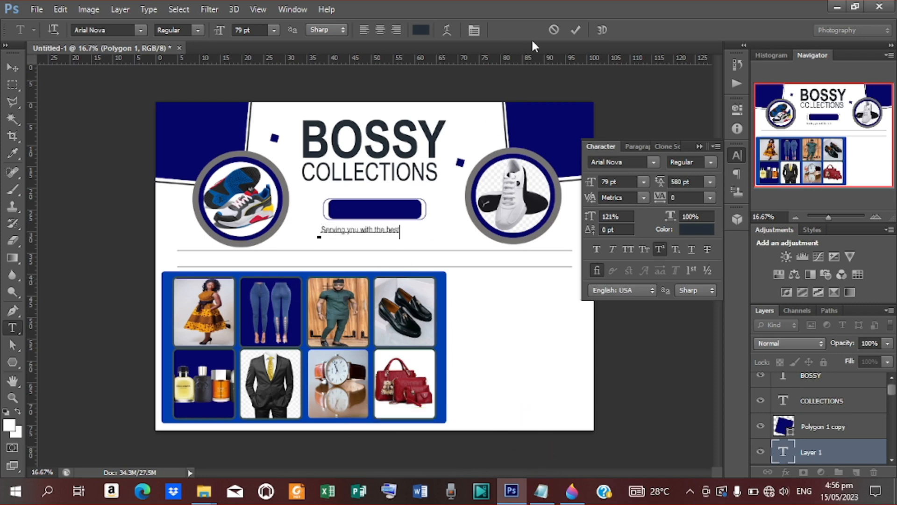
left_click(576, 30)
Step: Move the tagline up between COLLECTIONS and the navy bar, and scale it to about 141%
left_click(13, 68)
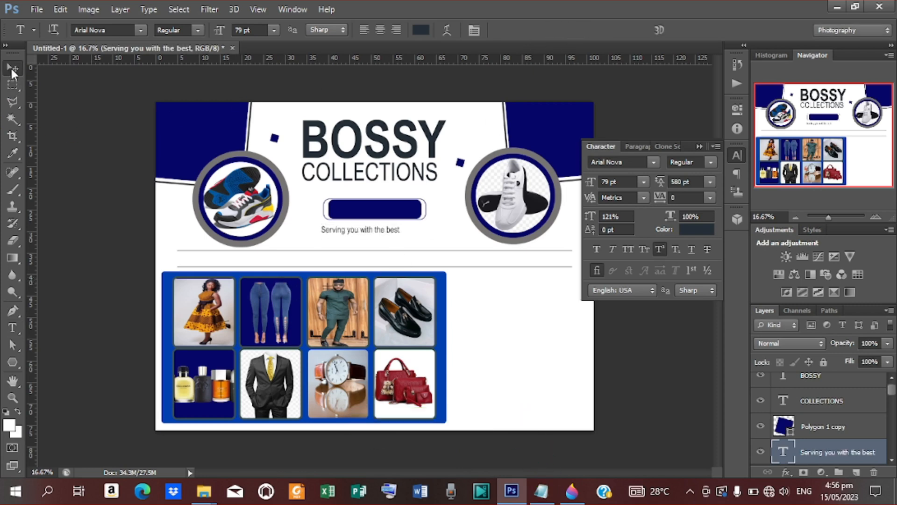
left_click_drag(373, 238, 384, 195)
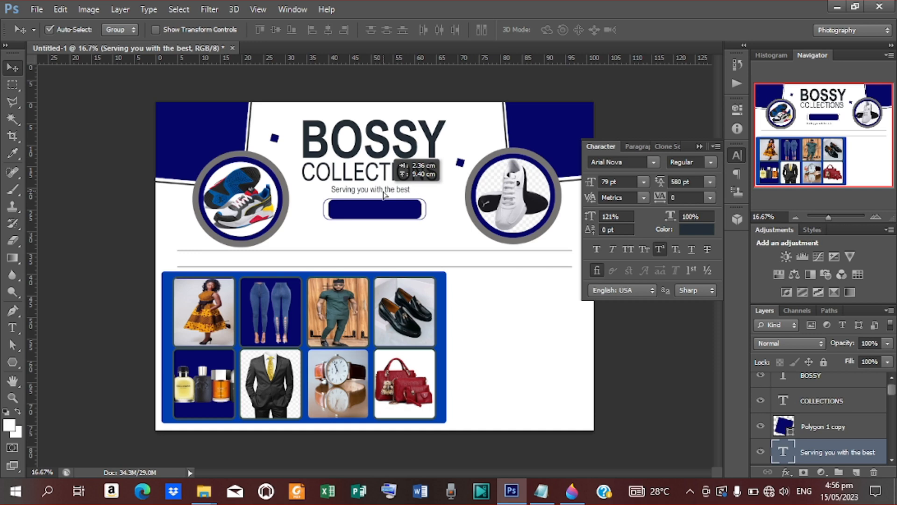
left_click_drag(383, 194, 383, 194)
left_click(155, 29)
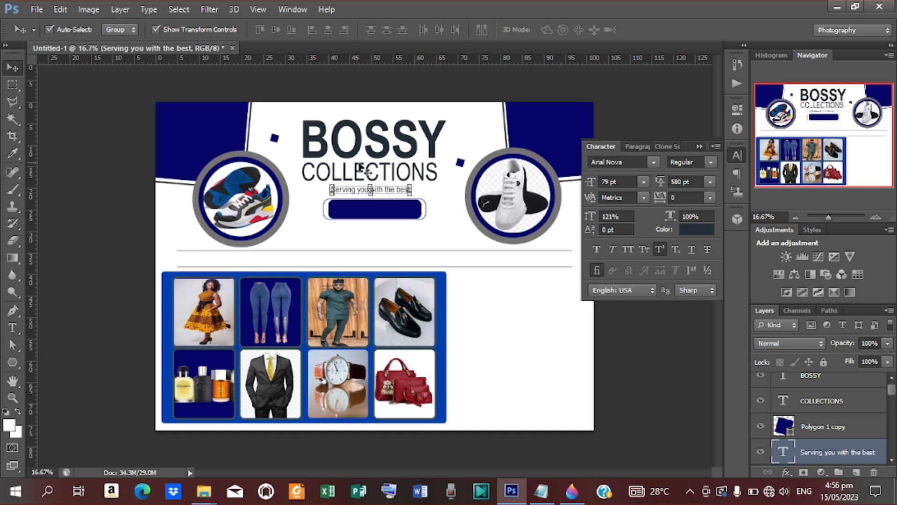
left_click_drag(410, 193, 424, 199)
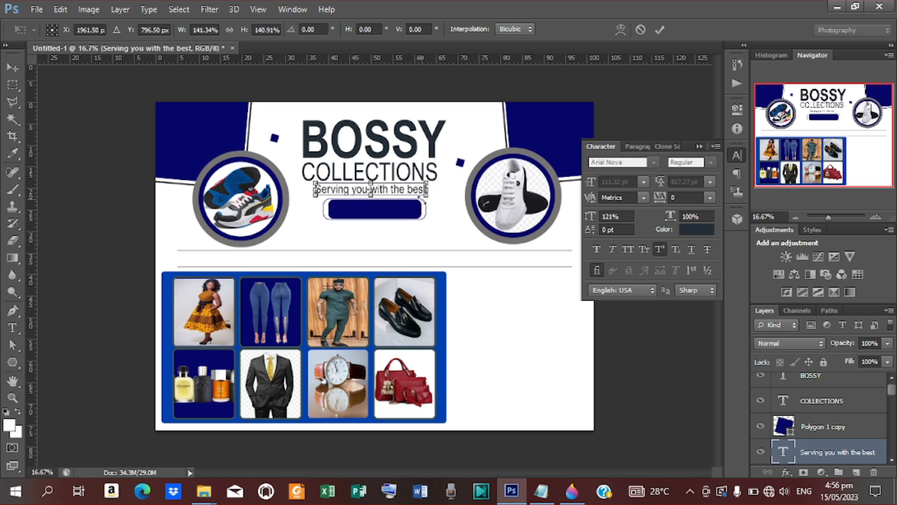
left_click(659, 30)
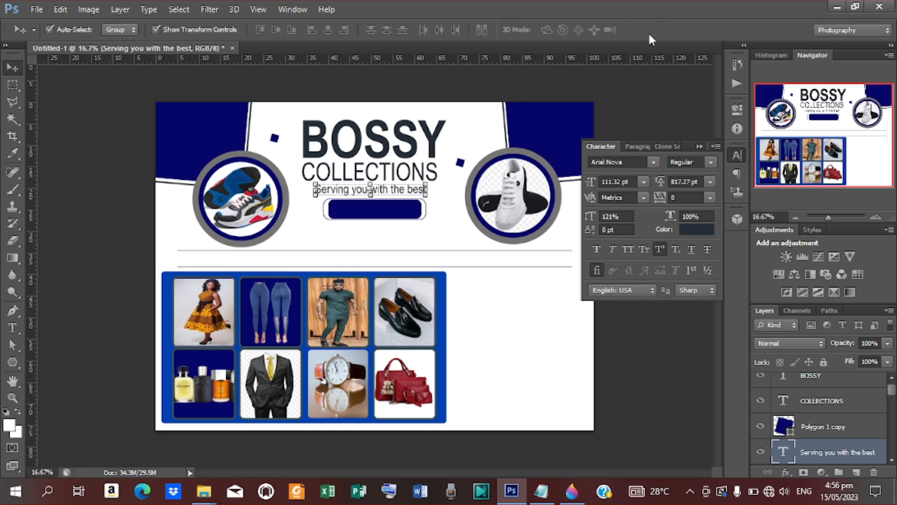
Step: Centre the tagline horizontally on the canvas, and nudge it slightly left to line up under COLLECTIONS
key("ctrl+a")
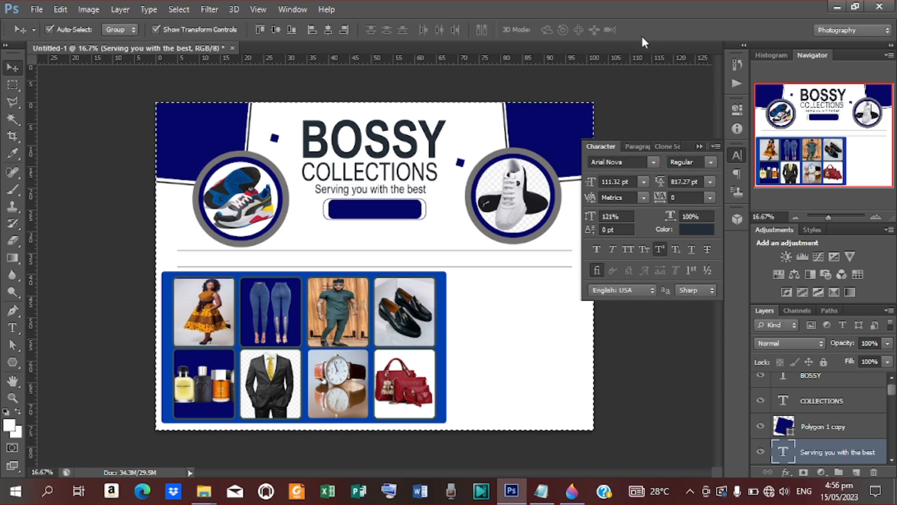
left_click(328, 30)
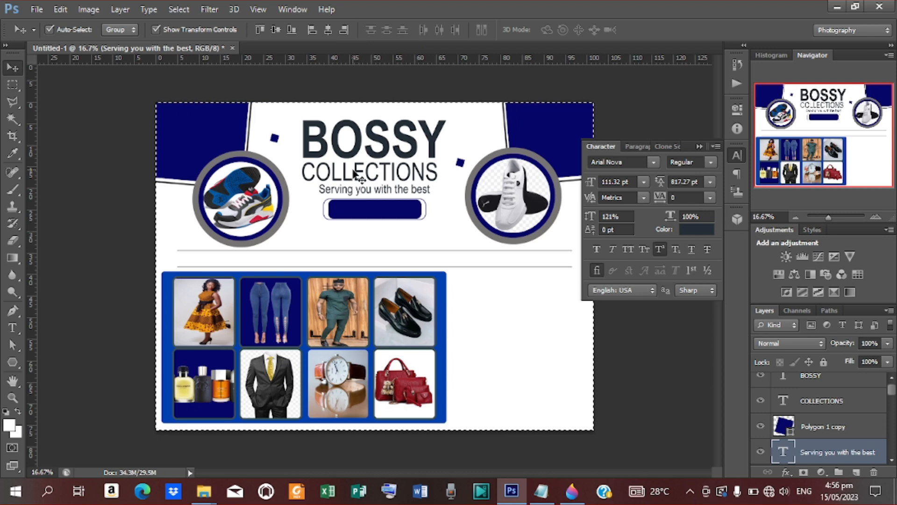
key("ctrl+d")
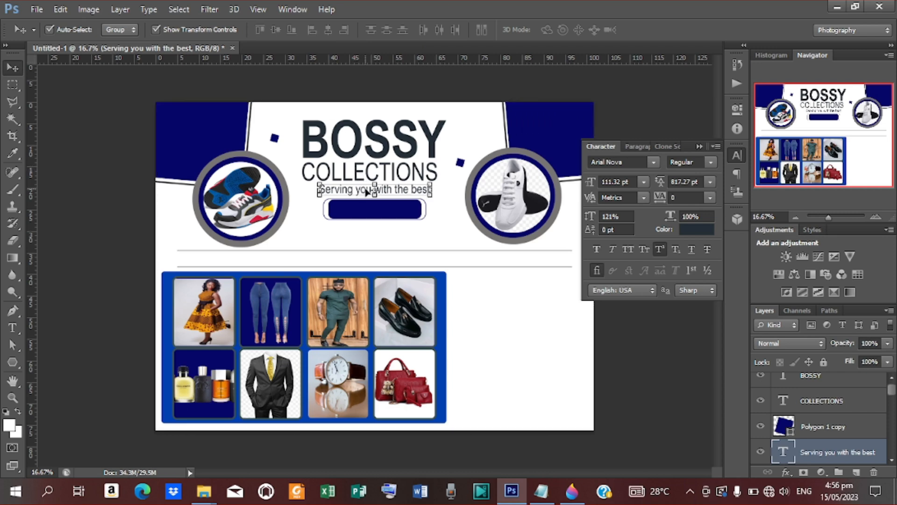
key("shift+Left")
key("shift+Left")
key("shift+Left")
key("shift+Left")
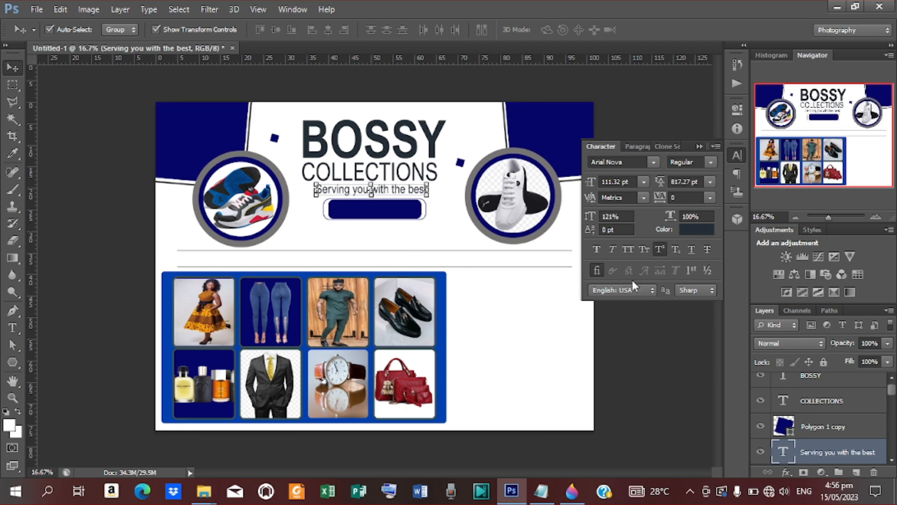
left_click(625, 325)
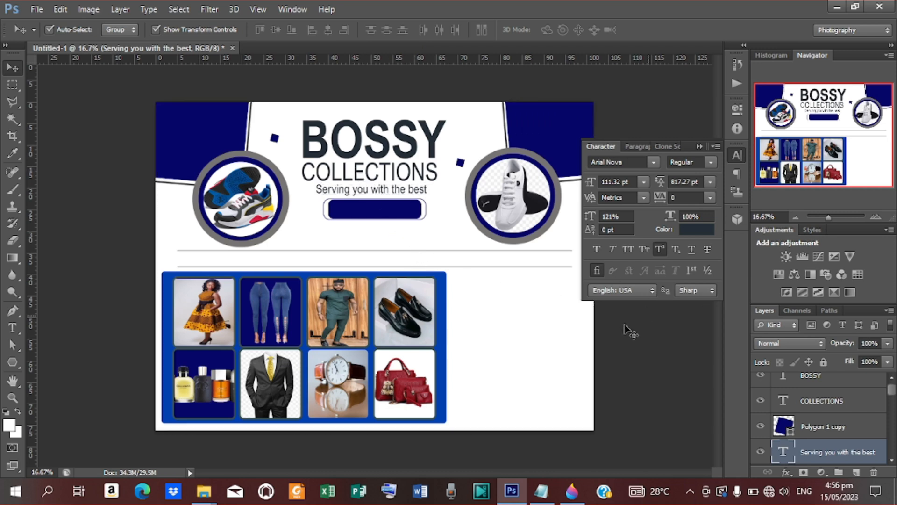
Step: Nudge the navy bar and its outline together slightly down, away from the tagline
left_click(366, 215)
scroll(824, 437, "down", 1)
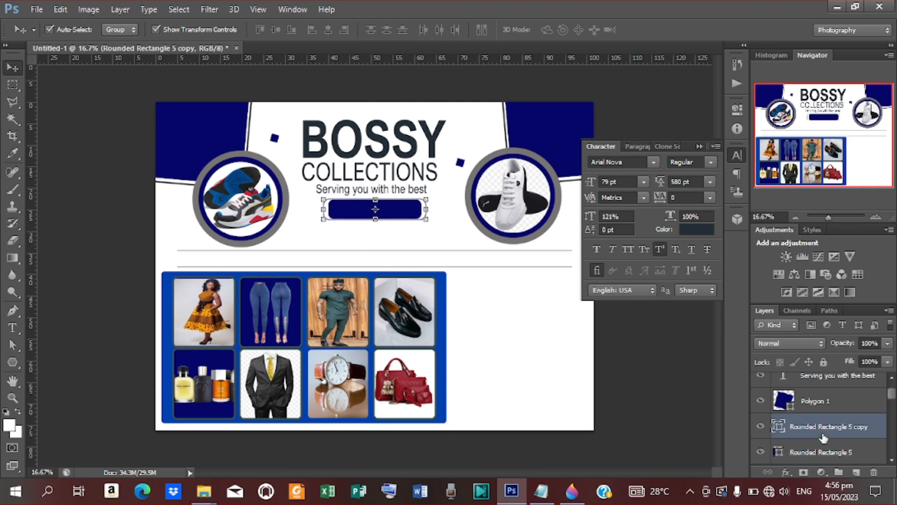
left_click(820, 452, "shift")
key("shift+Down")
key("shift+Down")
key("shift+Down")
key("shift+Down")
key("shift+Down")
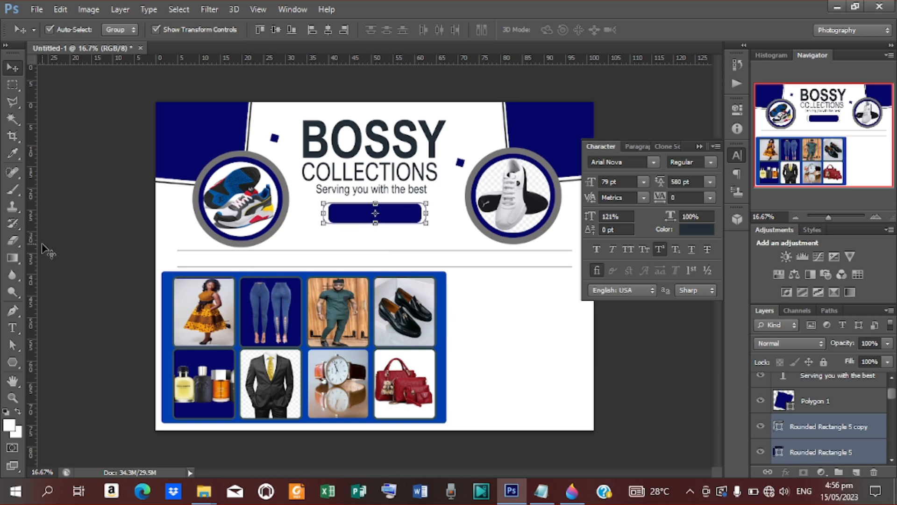
left_click(96, 252)
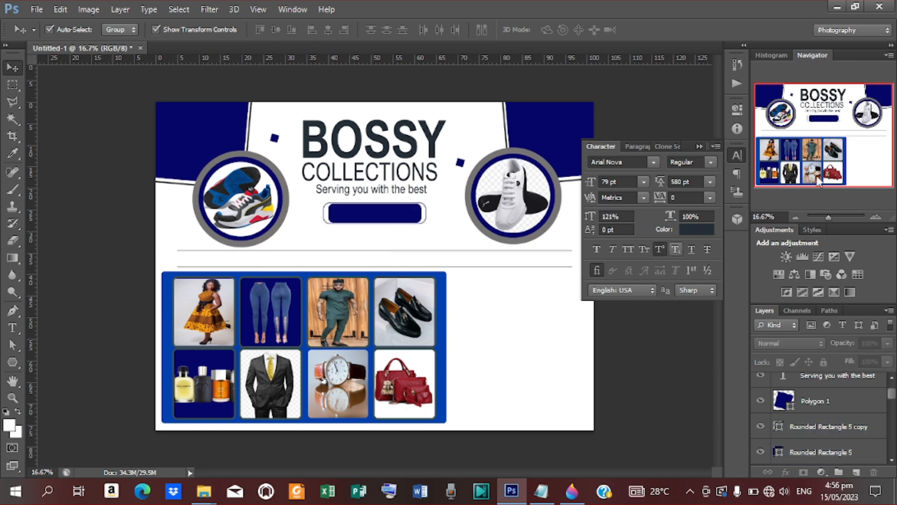
left_click(700, 147)
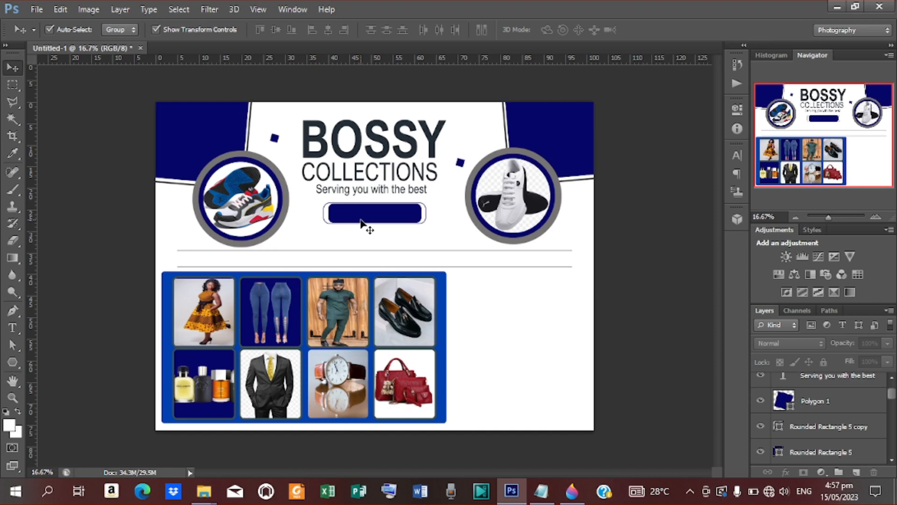
Step: Add the text "WE SELL" from the Notepad file as a new text line just below the navy bar
key("t")
left_click(329, 236)
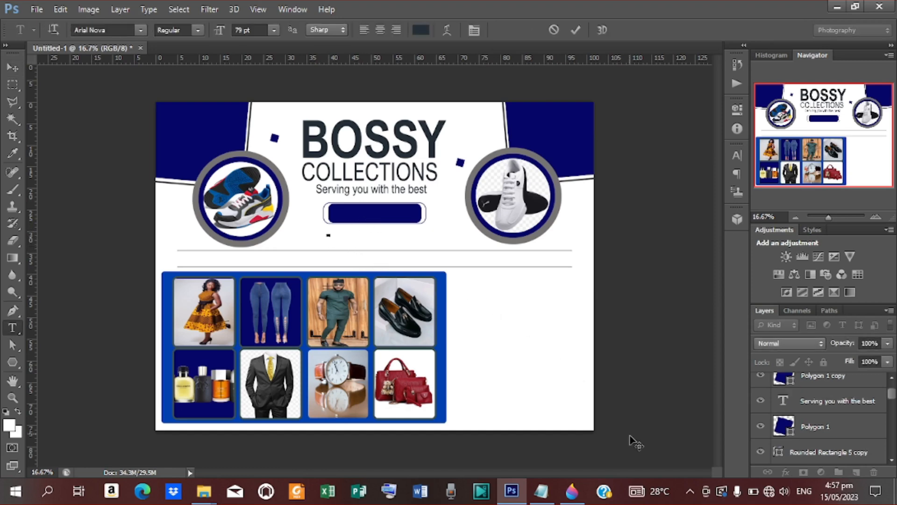
left_click(541, 490)
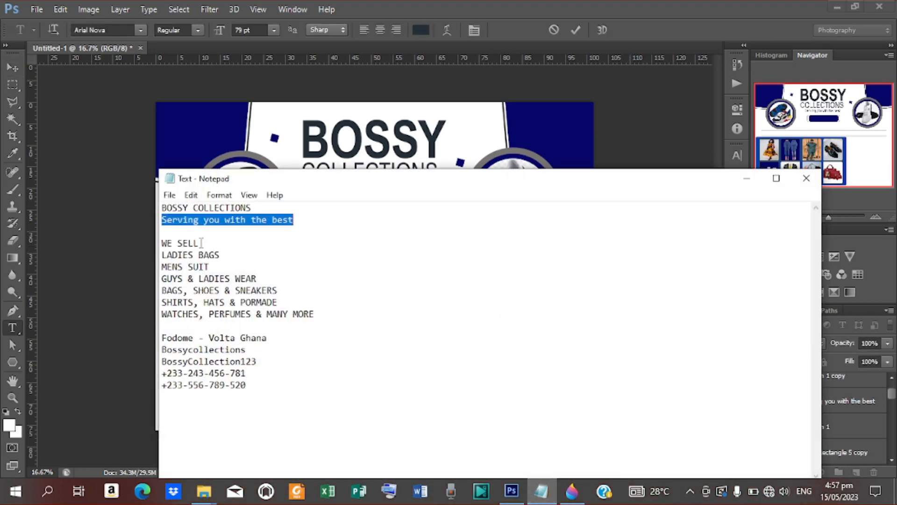
left_click_drag(201, 243, 160, 240)
key("ctrl+c")
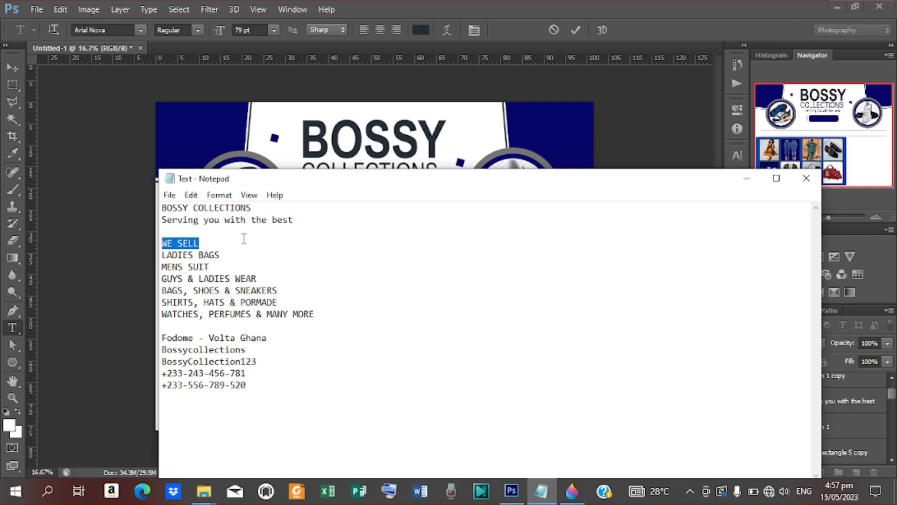
left_click(746, 178)
left_click(329, 229)
key("ctrl+v")
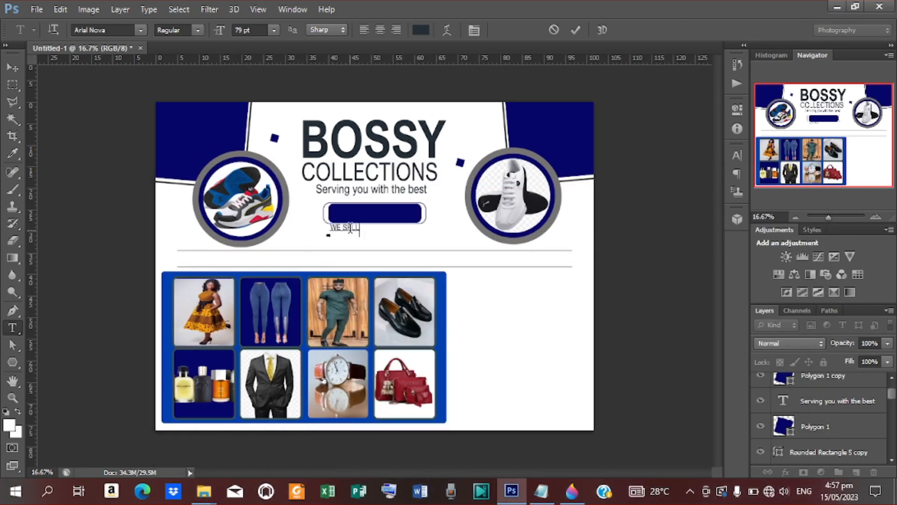
left_click(575, 30)
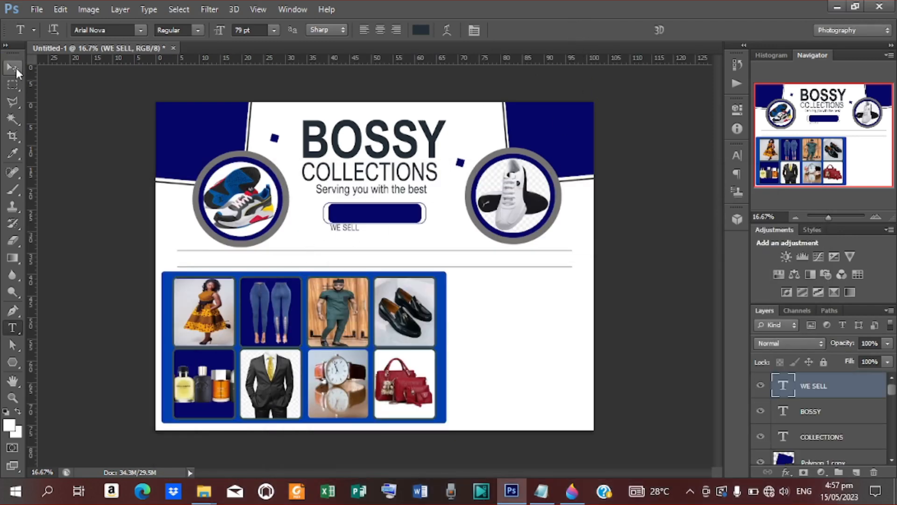
Step: Move the WE SELL text up onto the middle of the navy bar, with the transform controls hidden during the move
left_click(14, 68)
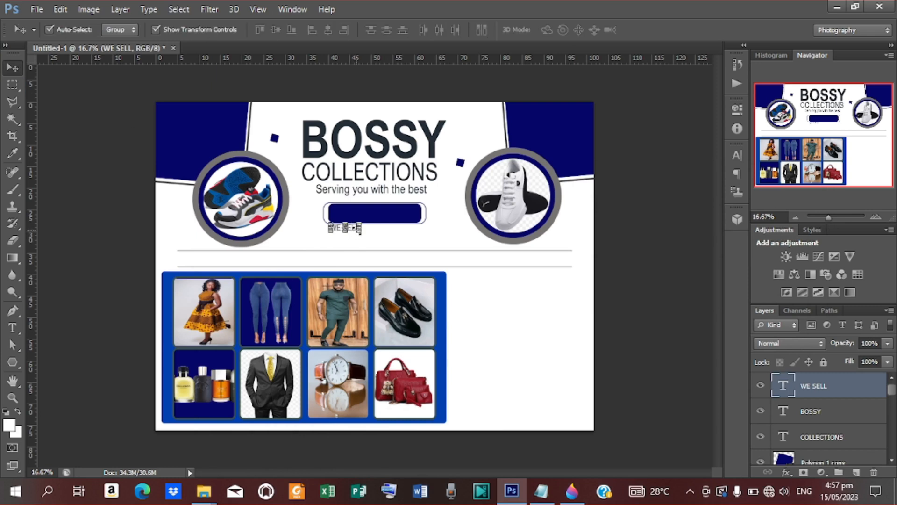
key("ctrl+t")
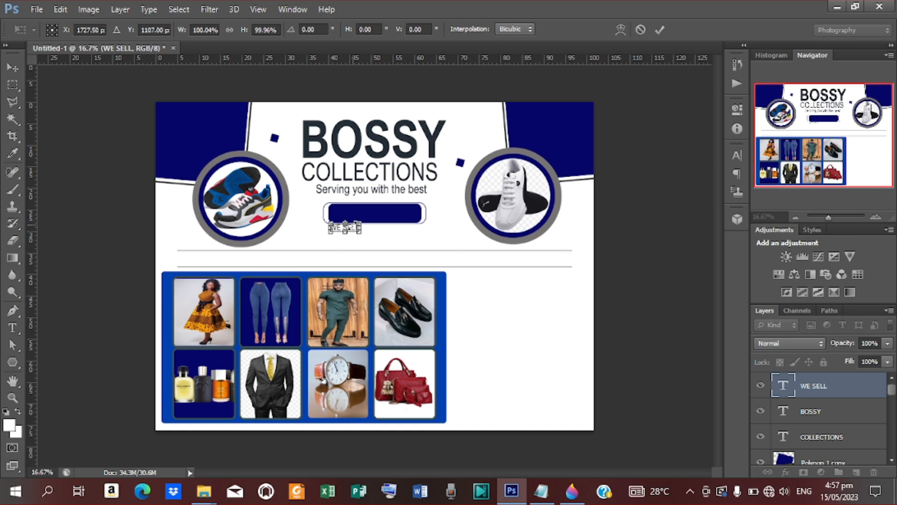
left_click_drag(349, 227, 365, 214)
left_click(660, 29)
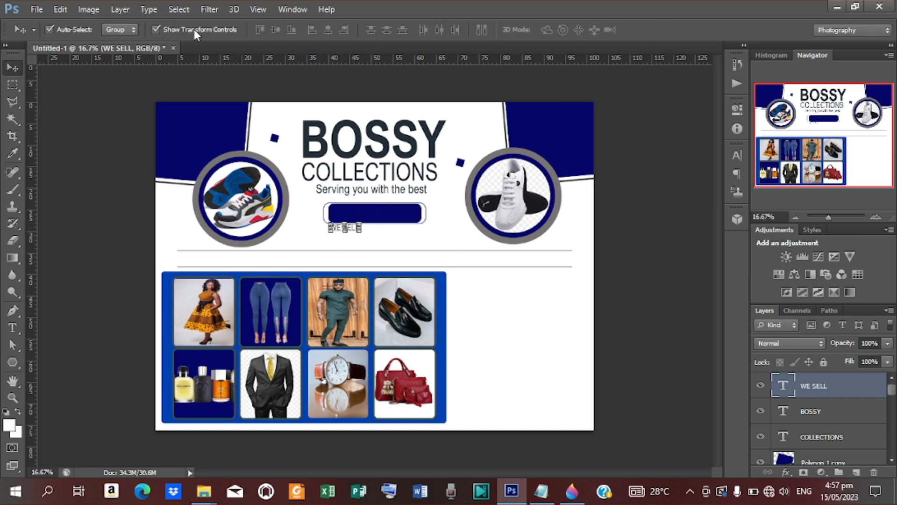
left_click(158, 29)
left_click_drag(340, 229, 366, 217)
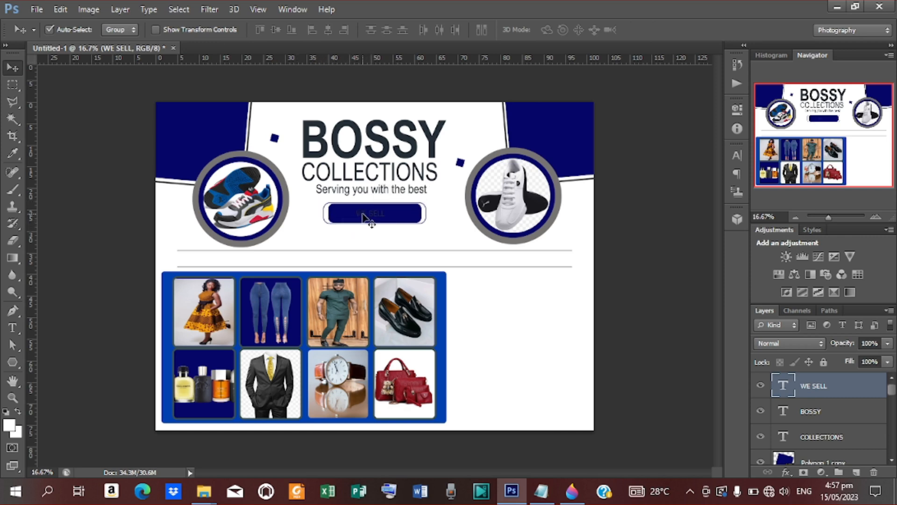
left_click(161, 30)
Step: Set the WE SELL text to the Bold style and colour it white (ffffff)
left_click(737, 155)
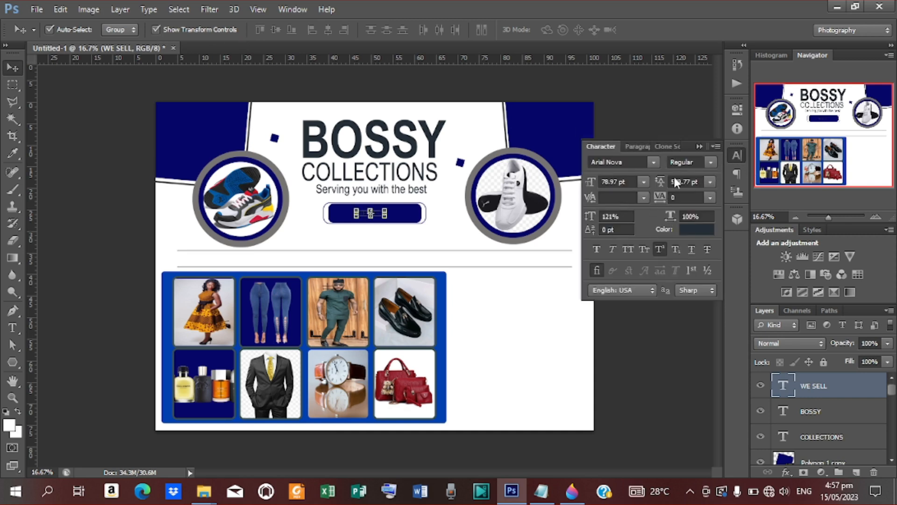
left_click(709, 162)
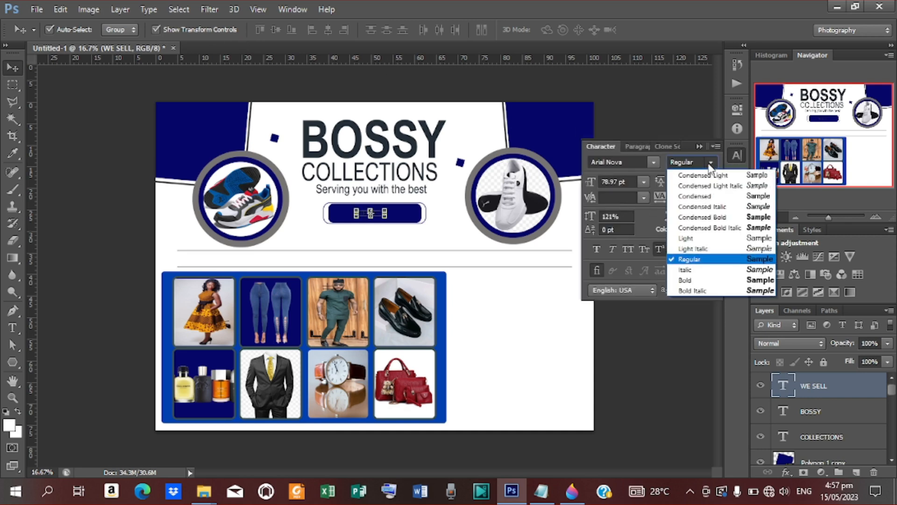
left_click(690, 277)
left_click(696, 229)
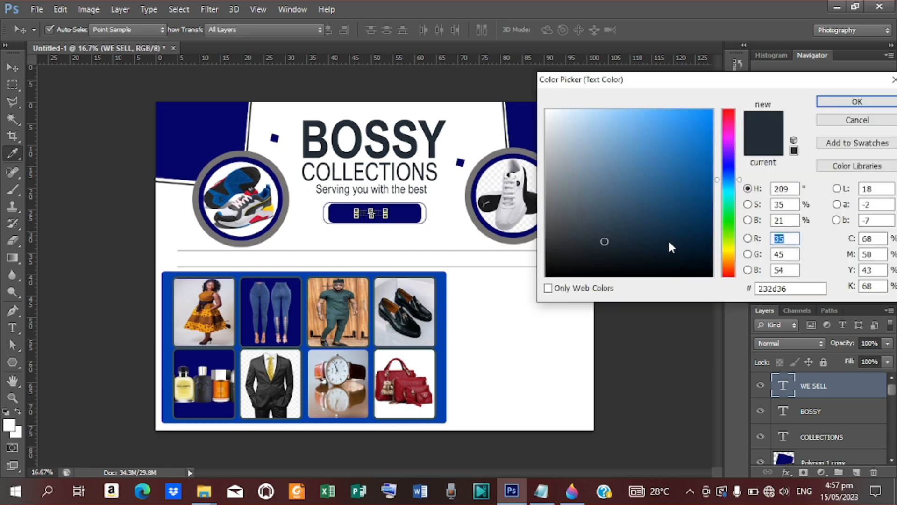
left_click(546, 111)
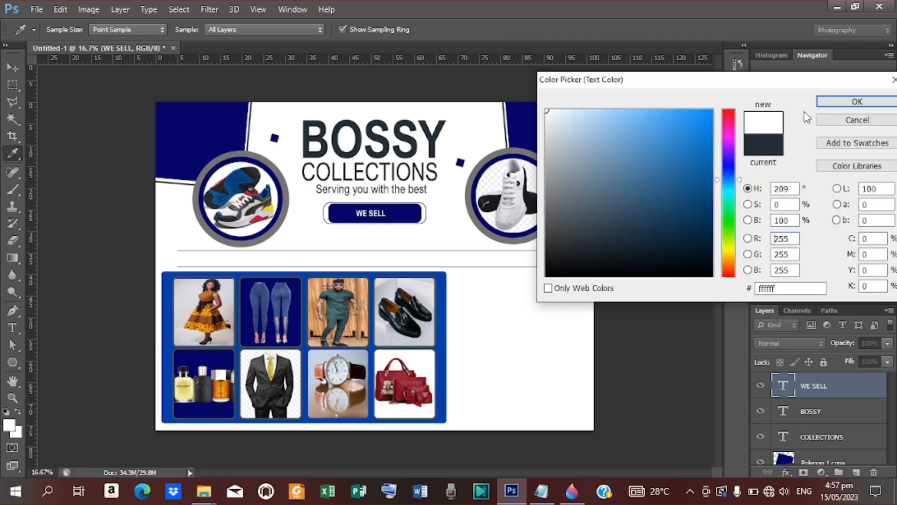
left_click(857, 101)
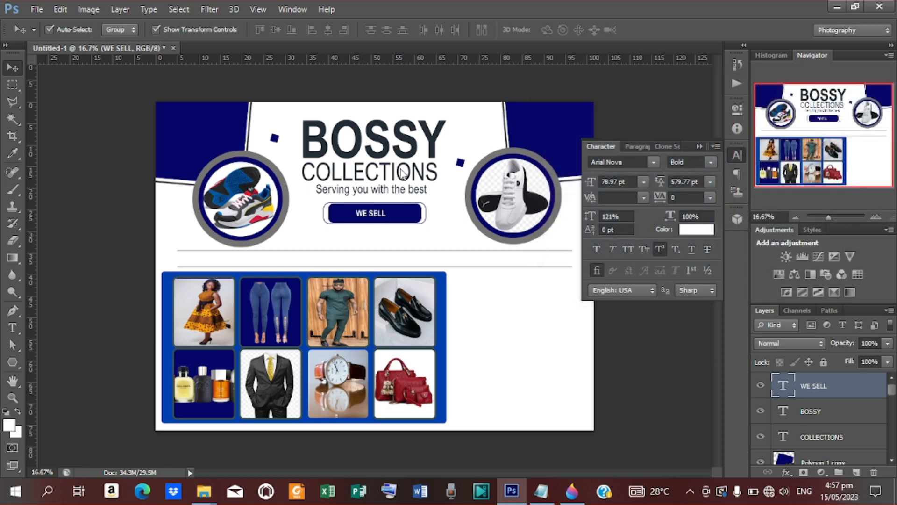
Step: Enlarge the WE SELL text to about 168% around its centre within the navy bar
left_click(389, 220)
mouse_move(391, 220)
left_mouse_down()
mouse_move(406, 228)
mouse_move(396, 220)
left_mouse_up()
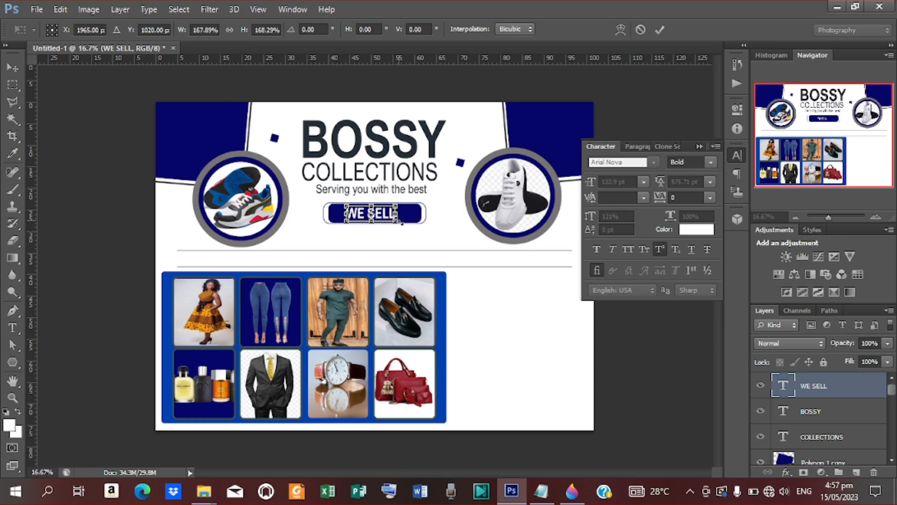
left_click(659, 30)
left_click(346, 223)
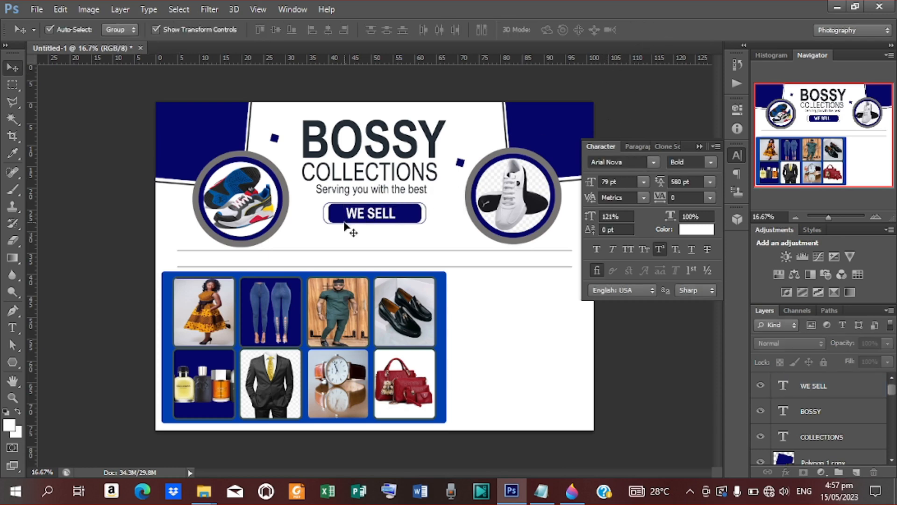
Step: Select the WE SELL text with the navy bar and its outline, and align their horizontal centres
left_click(371, 217)
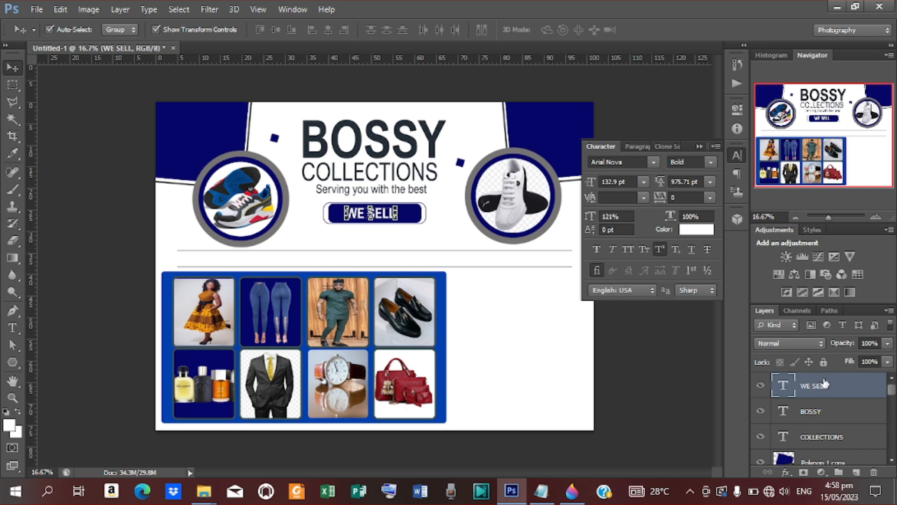
scroll(824, 383, "down", 4)
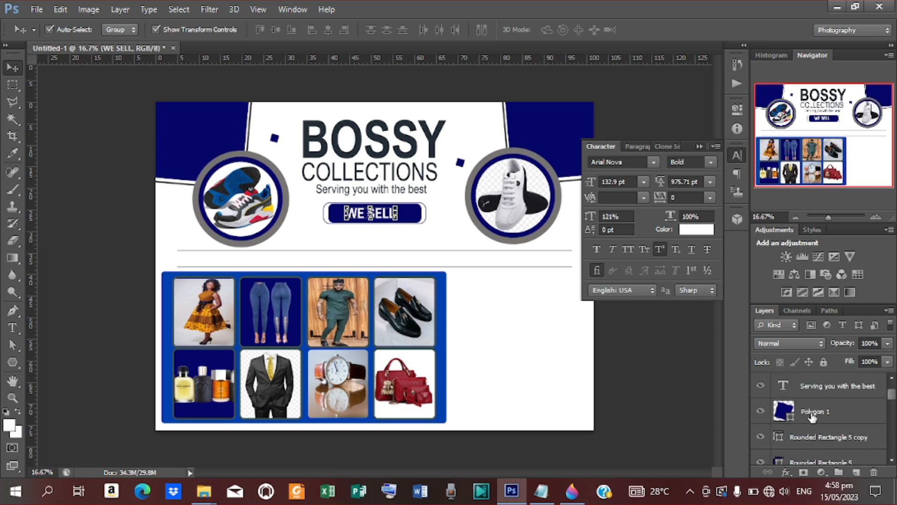
left_click(811, 446)
left_click(810, 460, "ctrl")
scroll(810, 451, "up", 4)
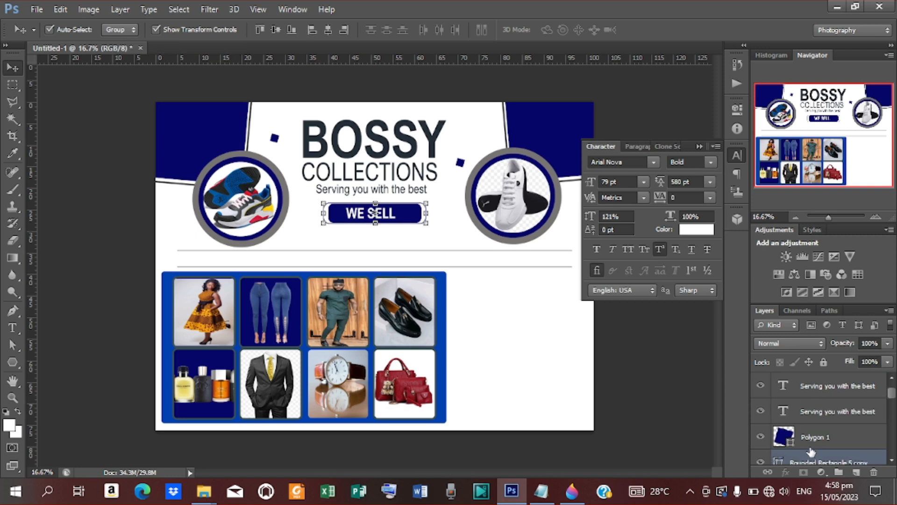
left_click(811, 384, "shift")
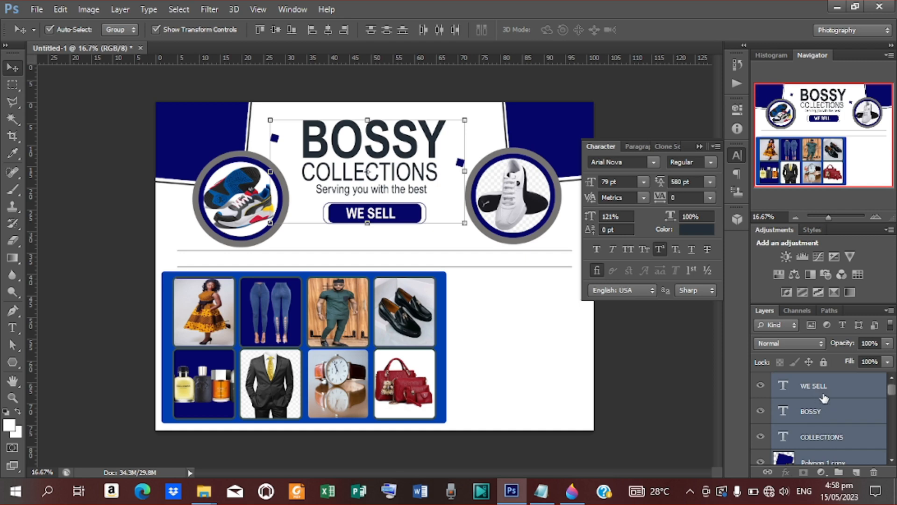
left_click(814, 415, "ctrl")
left_click(818, 439, "ctrl")
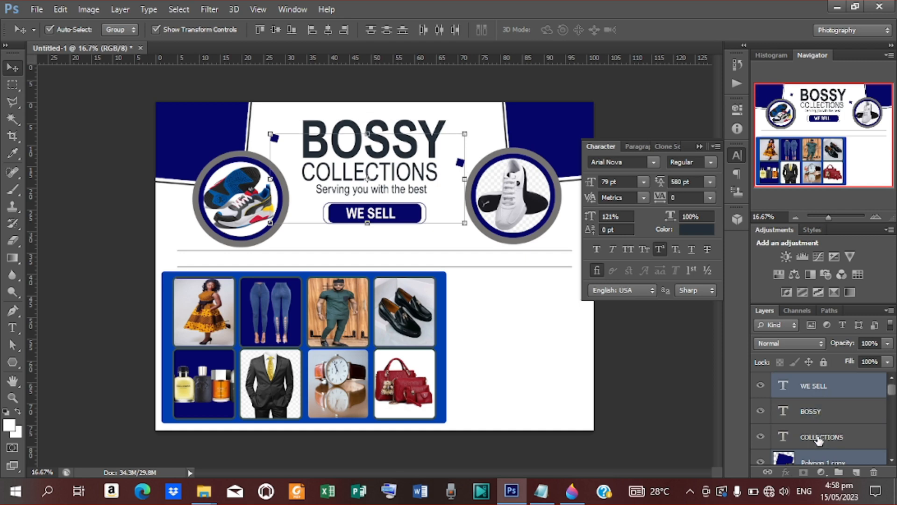
left_click(816, 461, "ctrl")
scroll(818, 449, "down", 2)
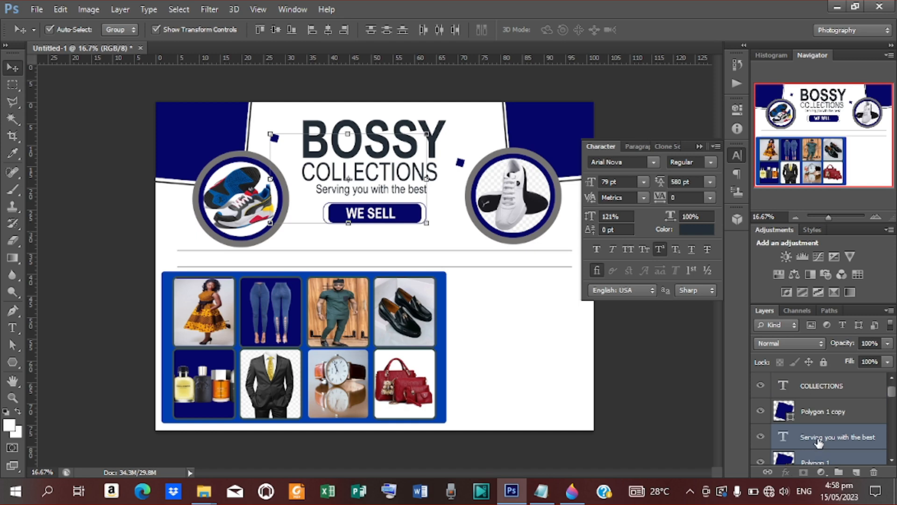
left_click(818, 440, "ctrl")
left_click(818, 458, "ctrl")
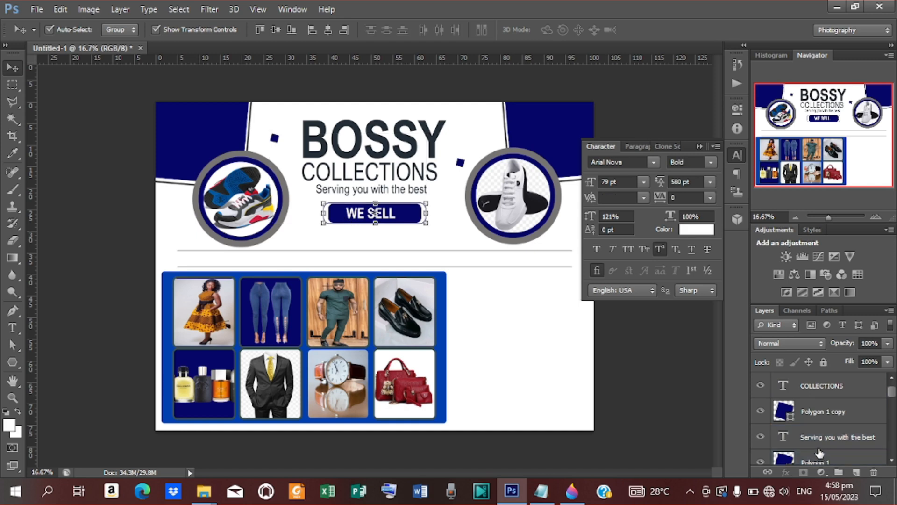
scroll(819, 453, "up", 2)
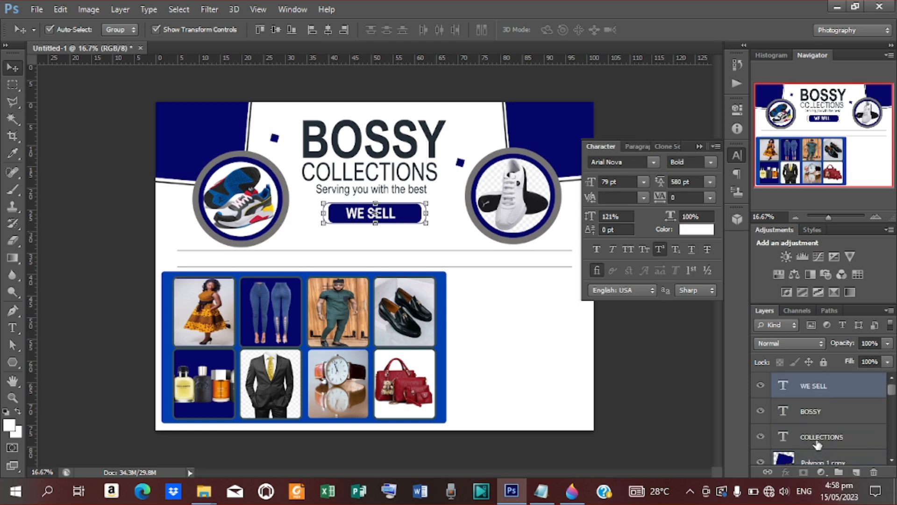
left_click(329, 29)
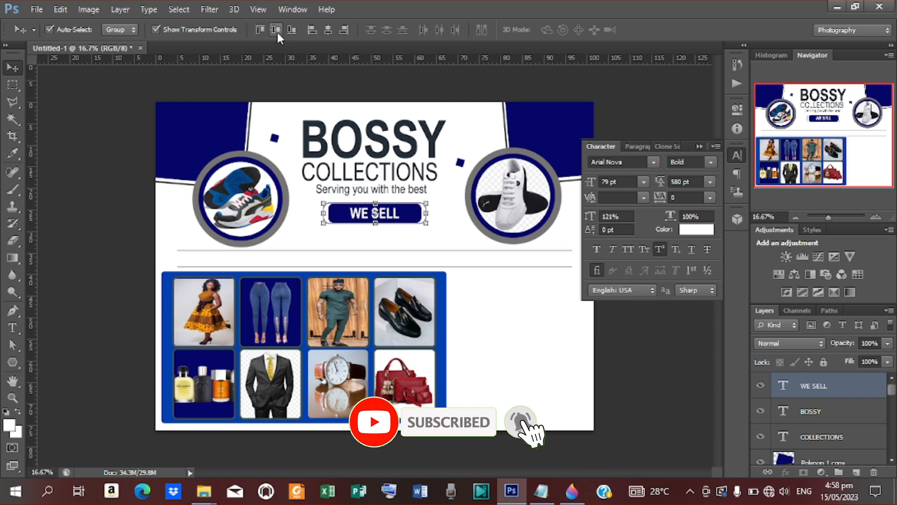
left_click(495, 283)
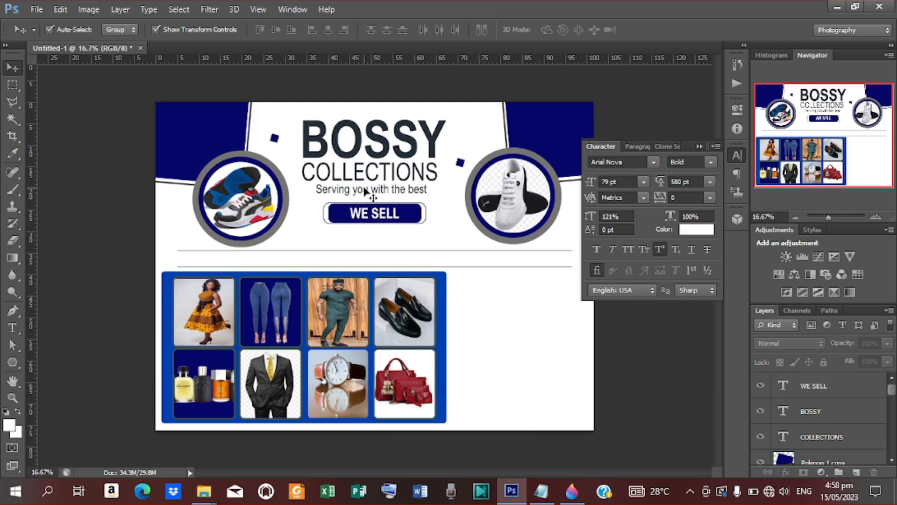
Step: Narrow the navy bar and its outline together to about 79% width around their centre
left_click(416, 218)
scroll(797, 413, "down", 2)
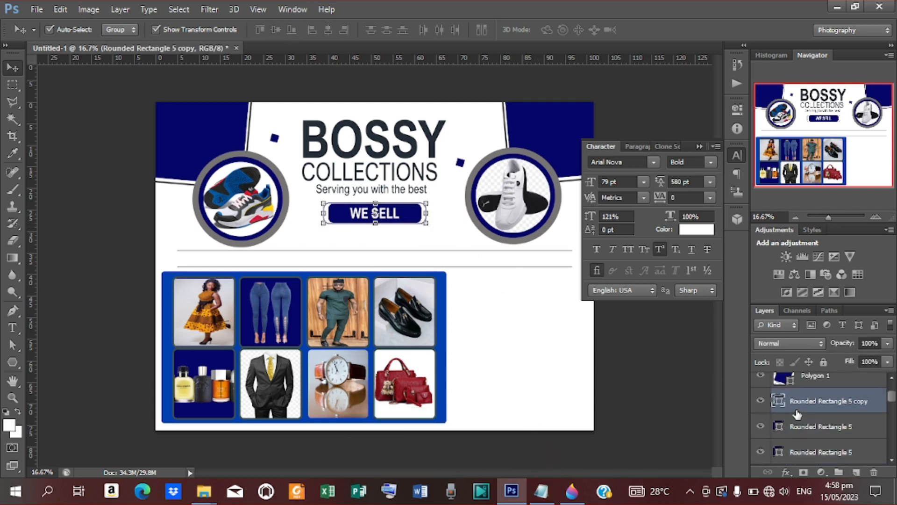
left_click(815, 427, "shift")
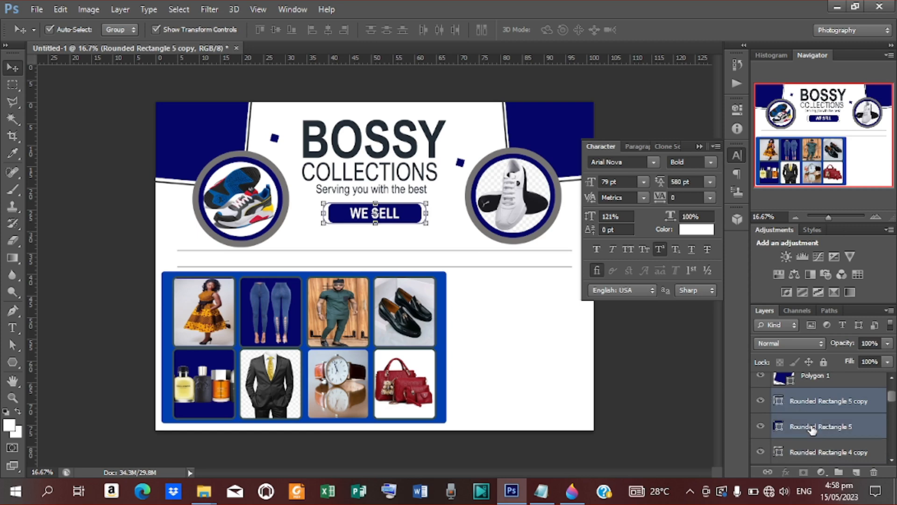
left_click_drag(430, 213, 418, 214)
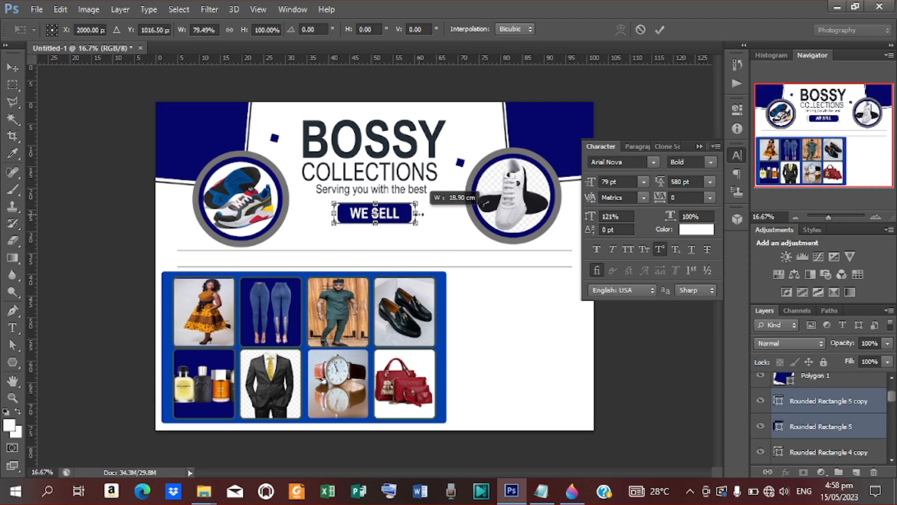
left_click(659, 30)
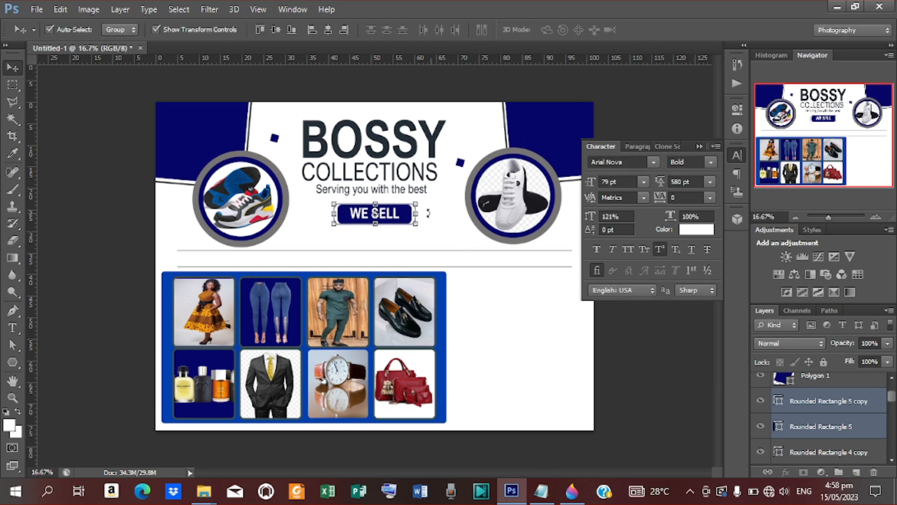
left_click(380, 256)
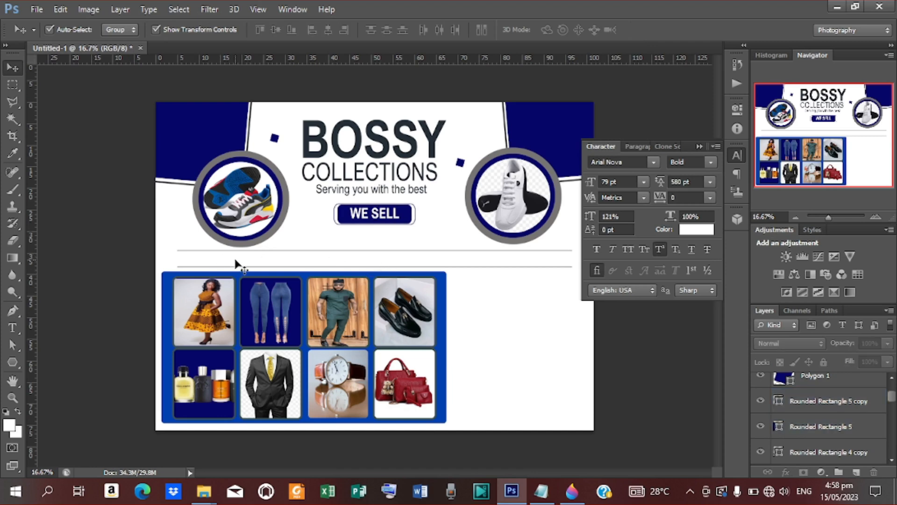
Step: Copy LADIES BAGS, MENS SUIT and GUYS & LADIES WEAR from the Notepad file and paste them as new text below the WE SELL bar
key("t")
left_click(301, 244)
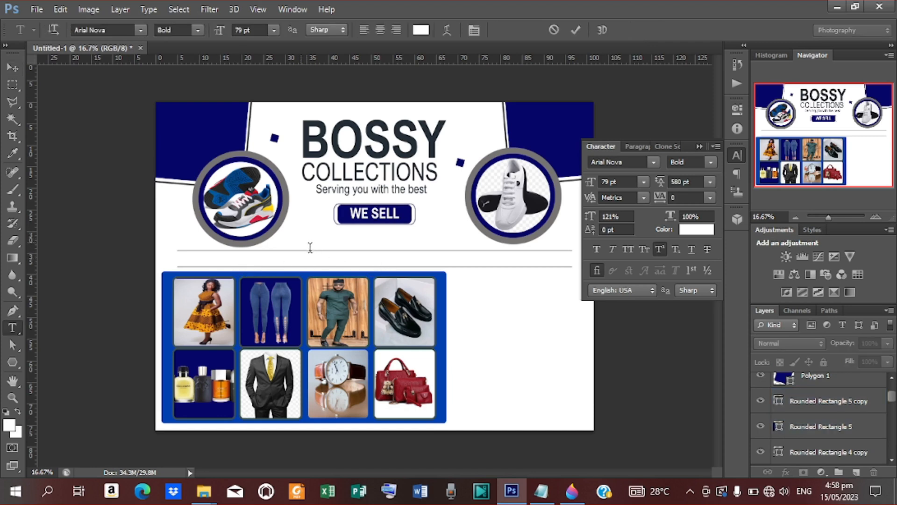
left_click(538, 497)
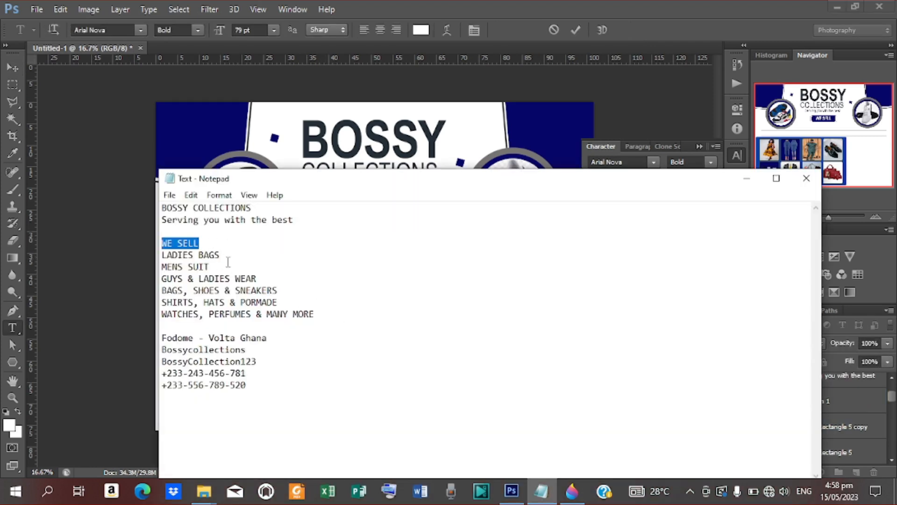
left_click_drag(220, 255, 260, 280)
key("ctrl+c")
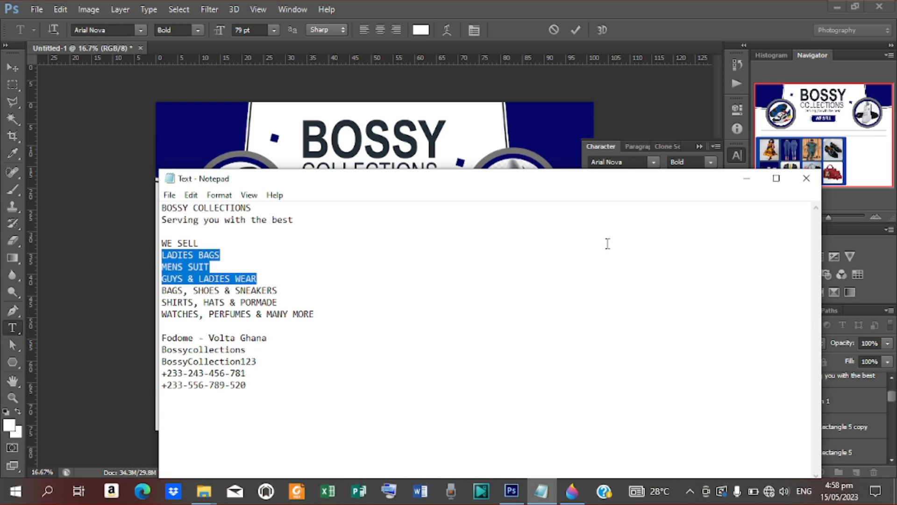
left_click(743, 186)
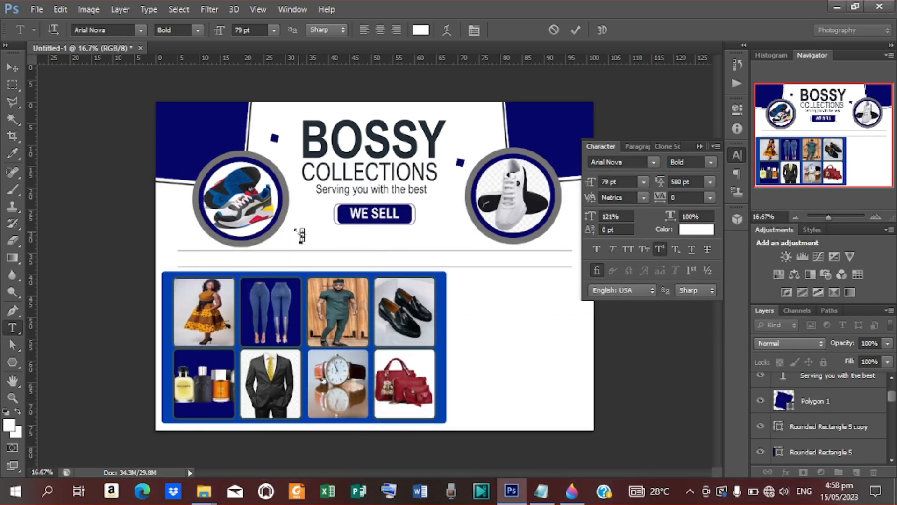
left_click(302, 235)
key("ctrl+v")
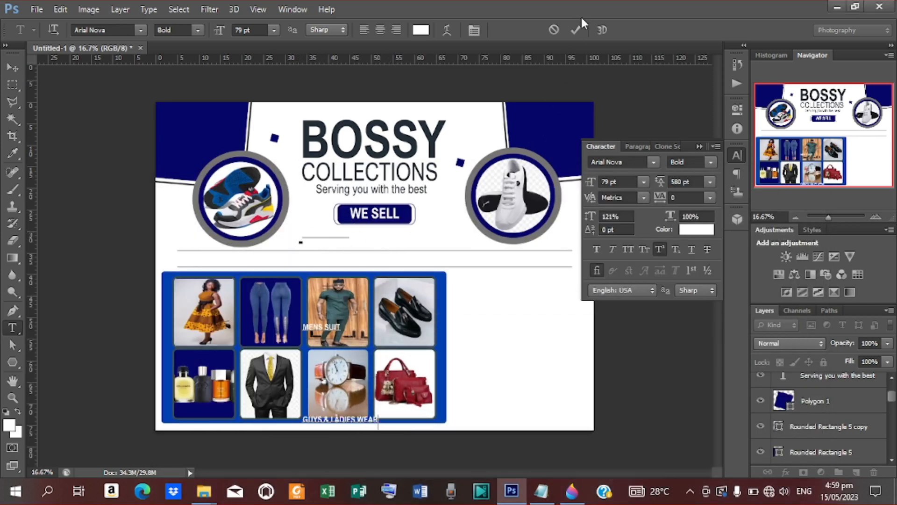
left_click(575, 29)
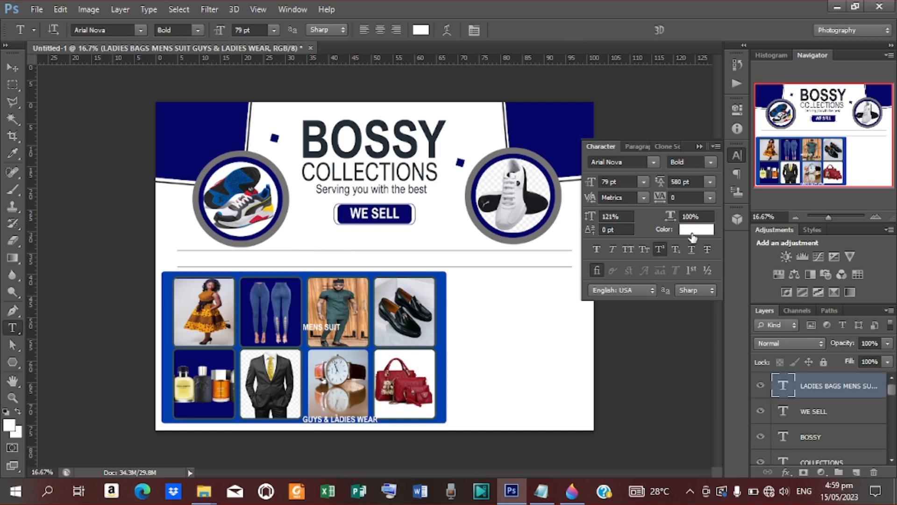
Step: Colour the LADIES BAGS text block navy (070067) by sampling the WE SELL bar
left_click(692, 233)
left_click(403, 214)
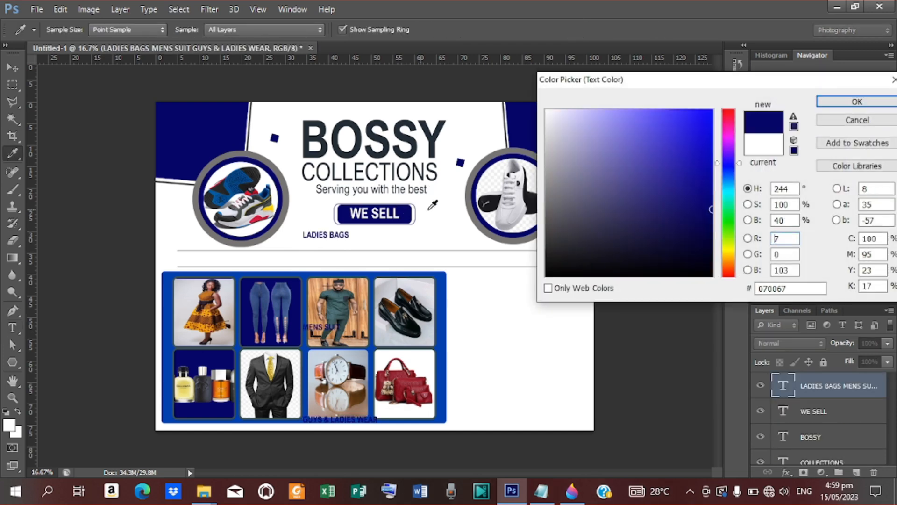
left_click(847, 103)
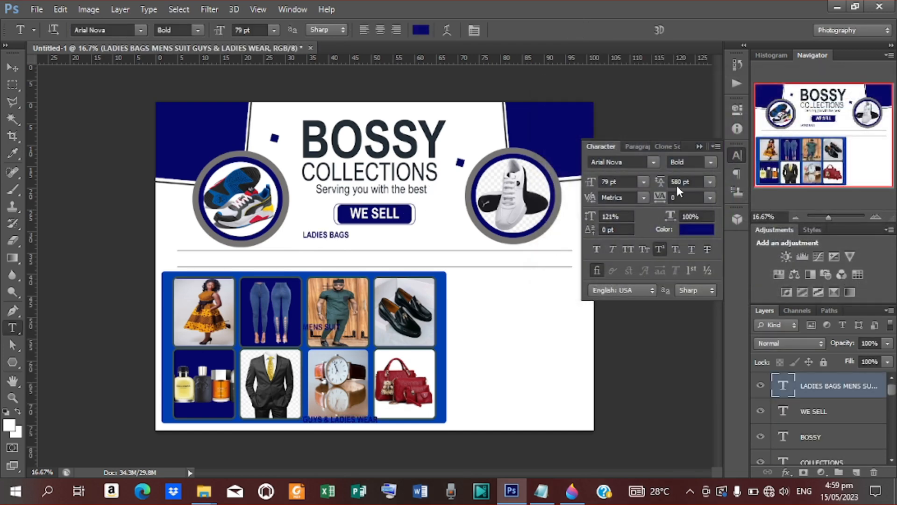
Step: Tighten the leading of the LADIES BAGS text block, trying 14 pt and 16 pt before setting 20 pt
left_click(710, 181)
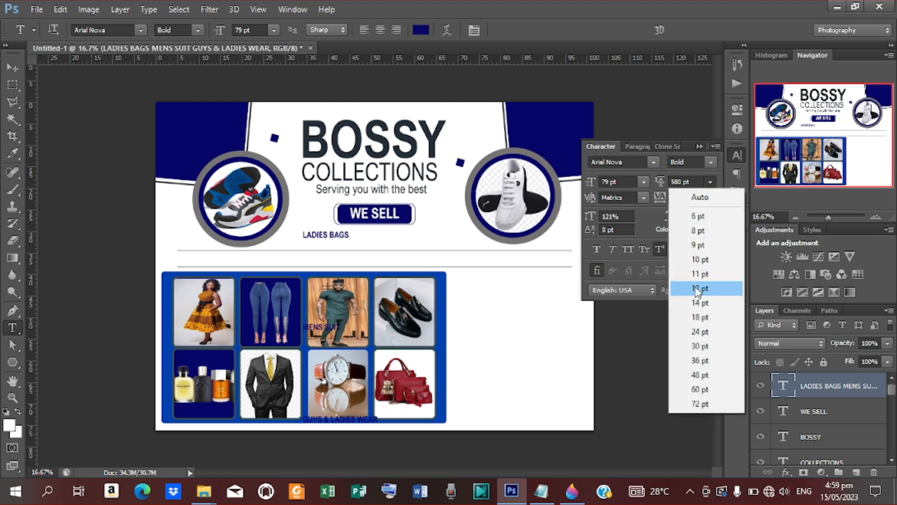
left_click(699, 303)
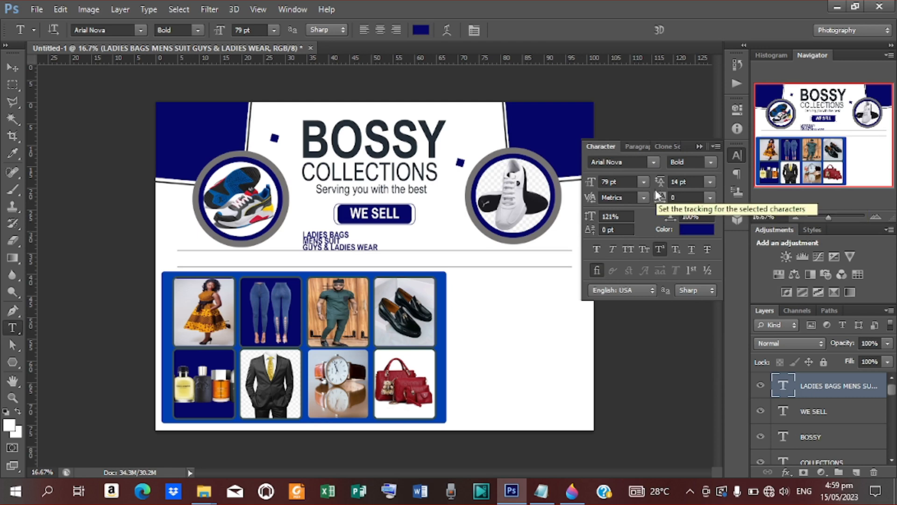
left_click(689, 183)
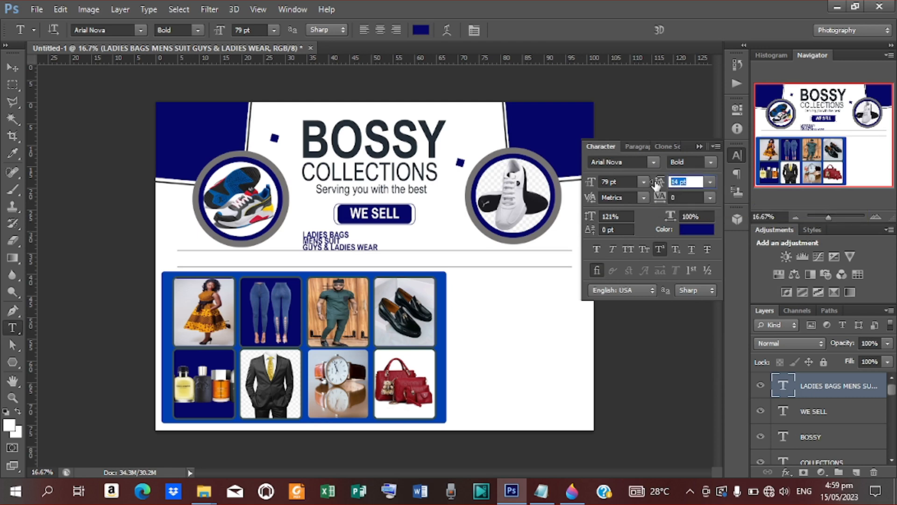
type("16")
key("Return")
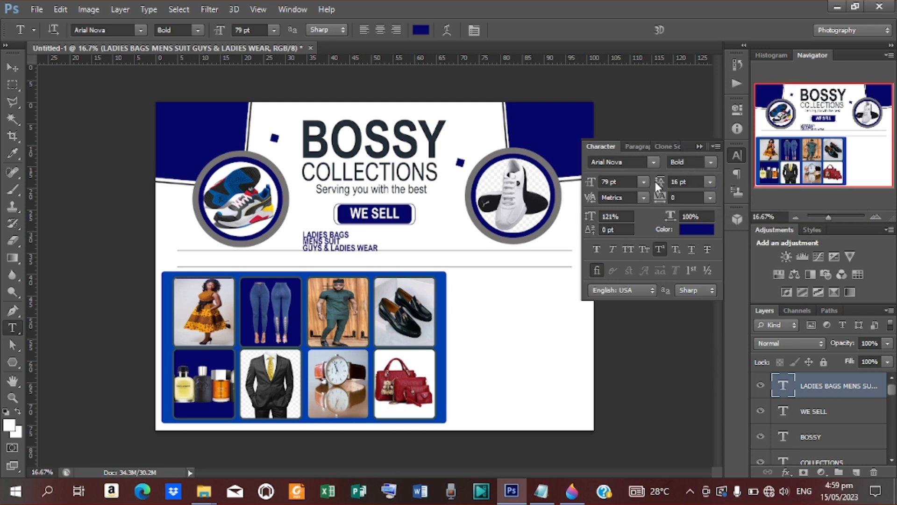
left_click_drag(693, 182, 669, 186)
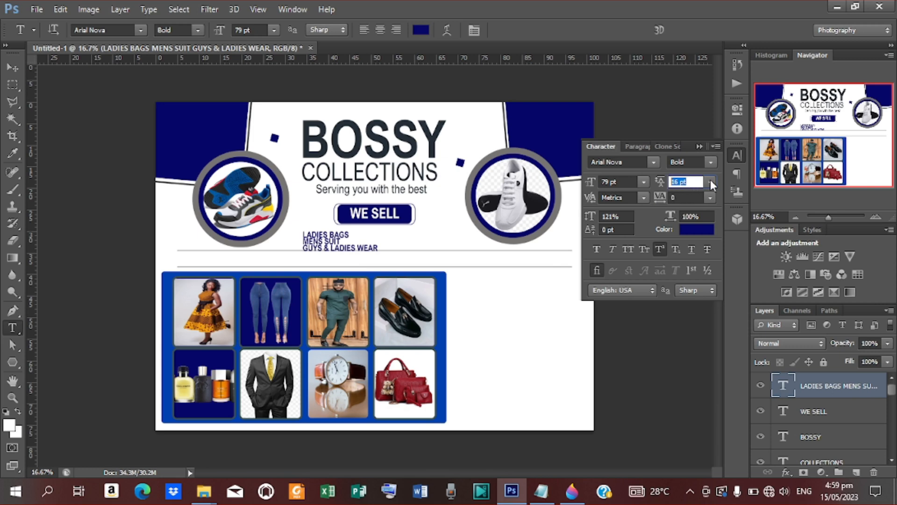
left_click(710, 183)
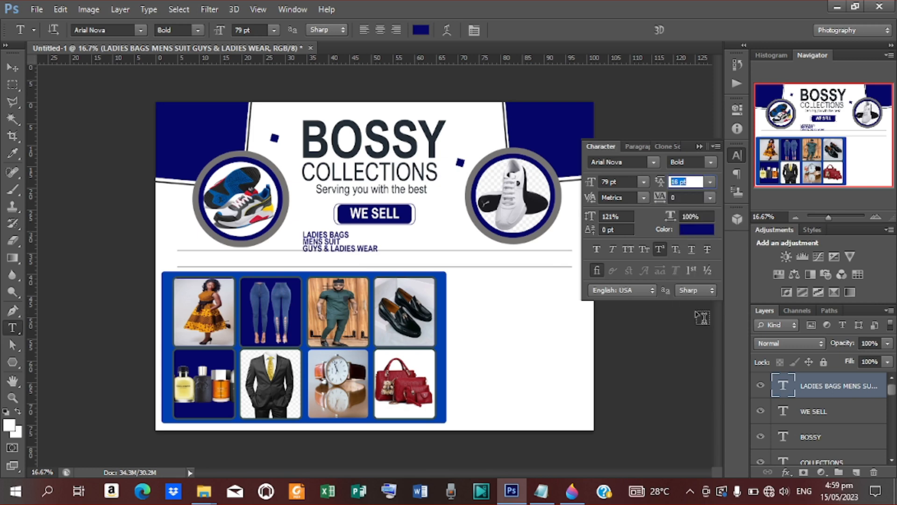
left_click(710, 182)
left_click(701, 327)
type("20")
key("Return")
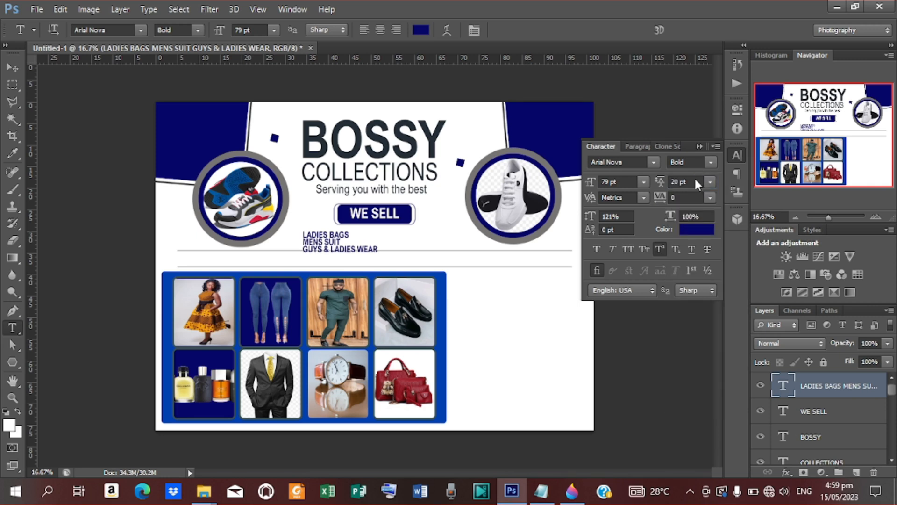
Step: Move the LADIES BAGS text block up and left under the WE SELL bar, and nudge the upper grey divider line down
left_click(11, 69)
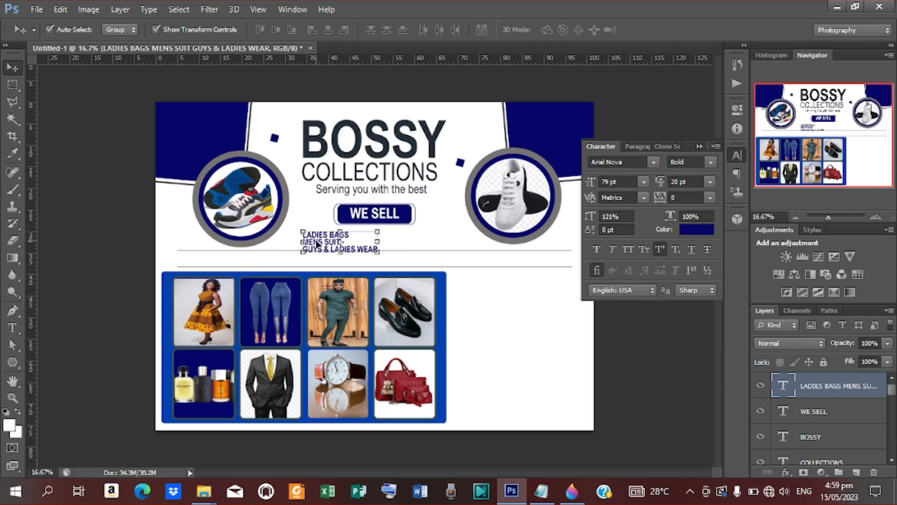
left_click_drag(316, 241, 310, 234)
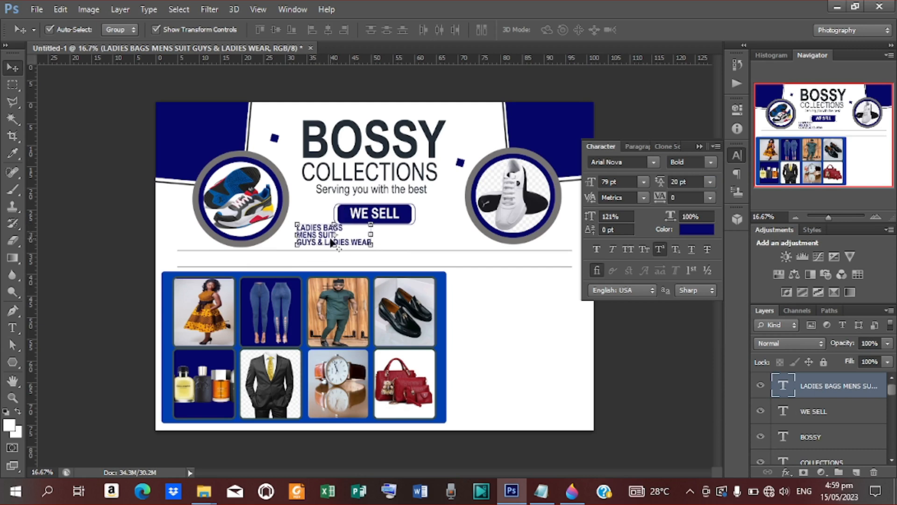
left_click(421, 251)
key("shift+Down")
key("shift+Down")
key("shift+Down")
key("shift+Down")
key("shift+Down")
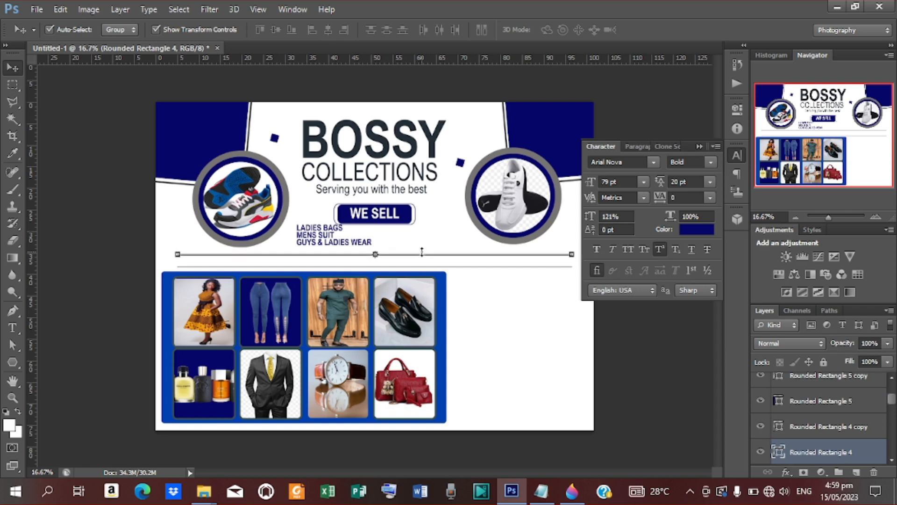
Step: Nudge the LADIES BAGS text block slightly down and to the right, between the WE SELL bar and the upper divider line
left_click(329, 241)
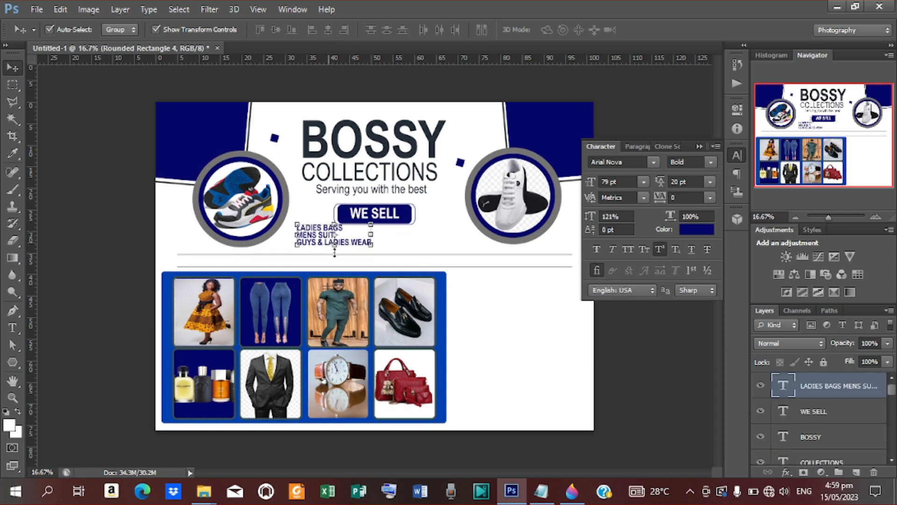
key("shift+Down")
key("shift+Down")
key("shift+Down")
key("shift+Down")
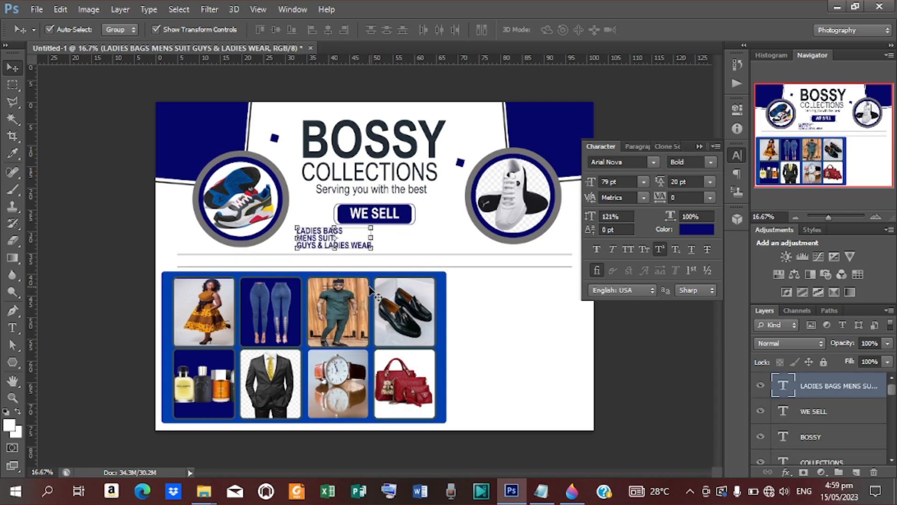
key("shift+Right")
key("shift+Right")
key("shift+Down")
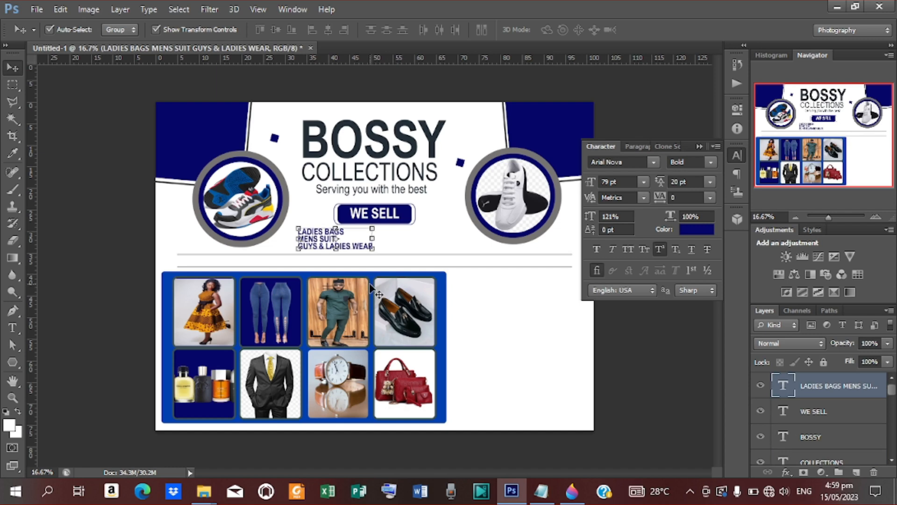
key("shift+Up")
Step: Set the LADIES BAGS text block's leading to 22 pt and match its colour to the BOSSY heading (232d36)
left_click(687, 182)
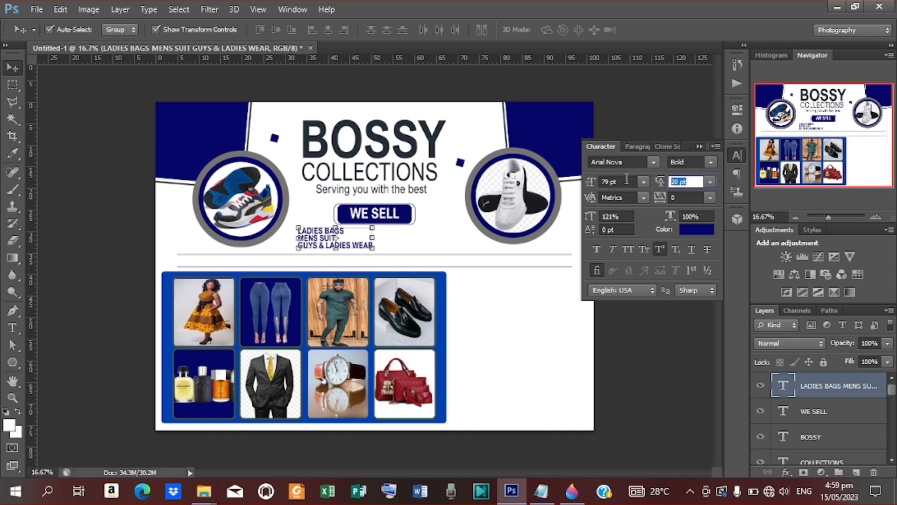
type("22")
key("Return")
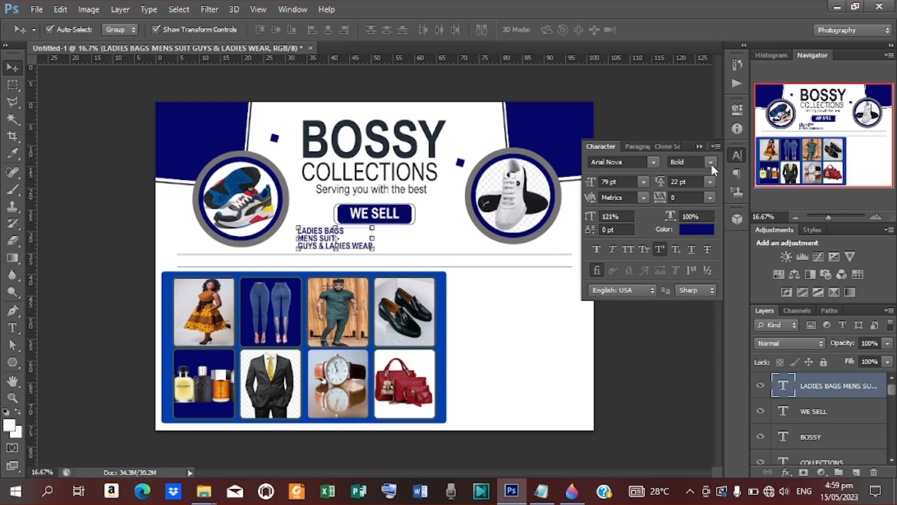
left_click(687, 229)
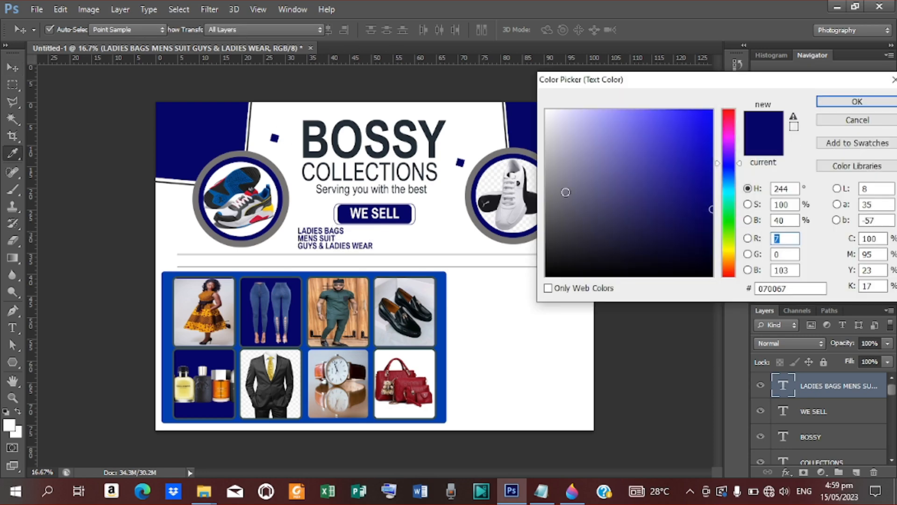
left_click(379, 119)
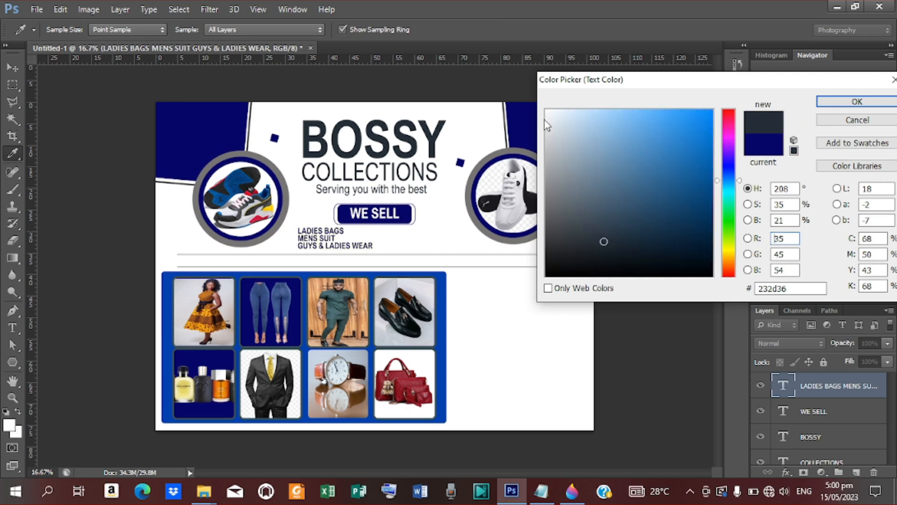
left_click(853, 101)
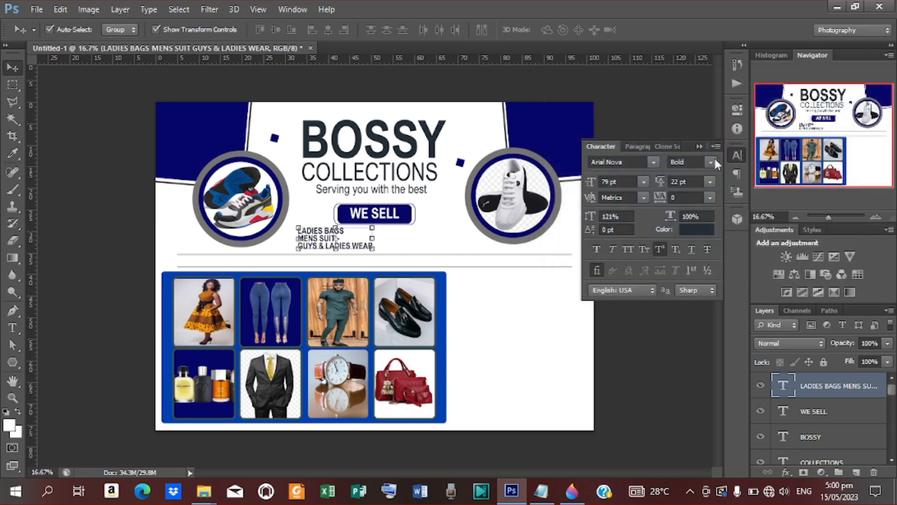
Step: Set the LADIES BAGS text block to the Bold style with 27 pt leading and deselect it
left_click(710, 162)
left_click(682, 282)
left_click_drag(657, 182, 661, 186)
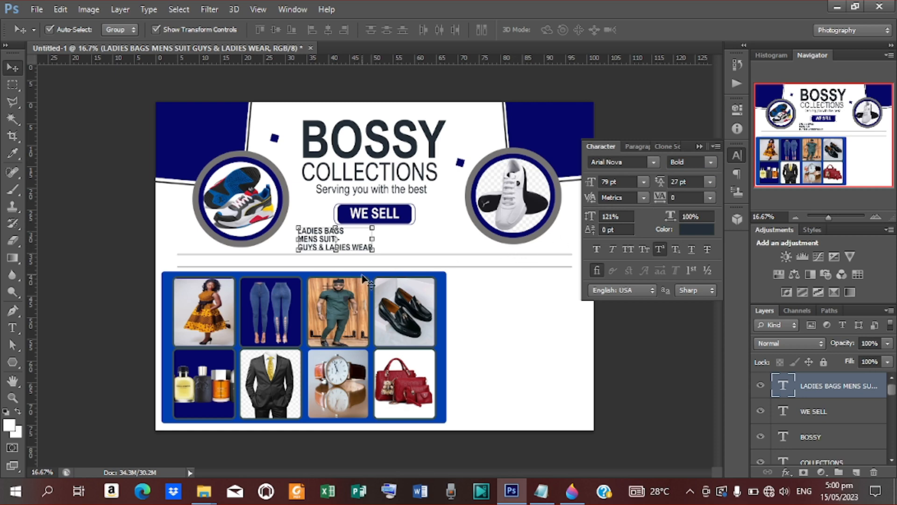
left_click(611, 346)
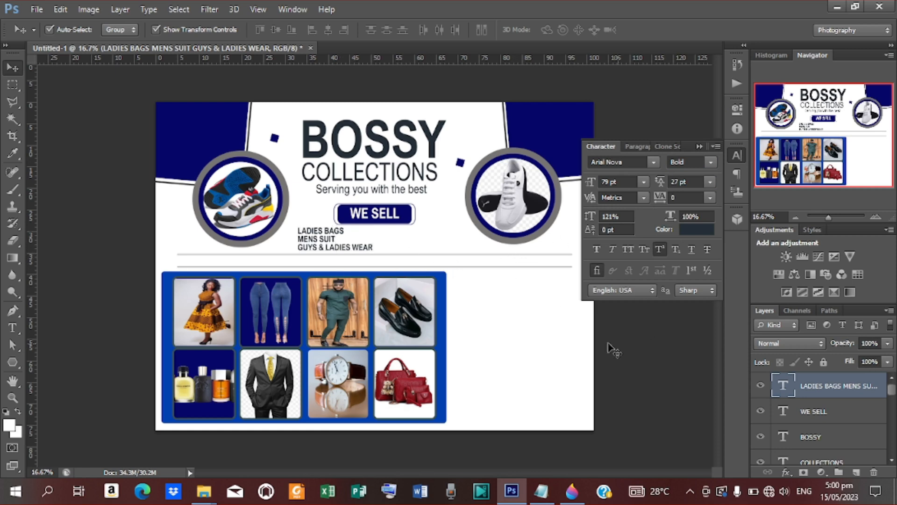
Step: Duplicate the LADIES BAGS text block and place the copy to its right, under the right-hand shoe frame
left_click(328, 244)
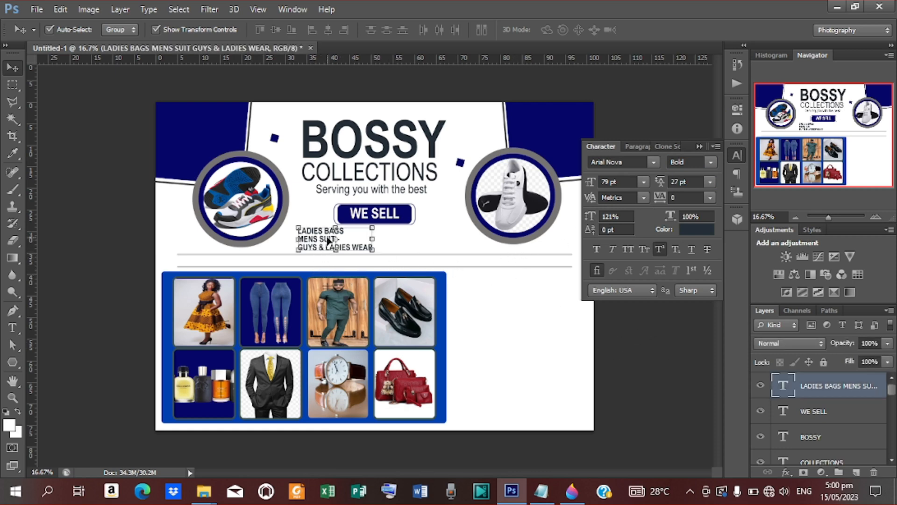
key("ctrl+j")
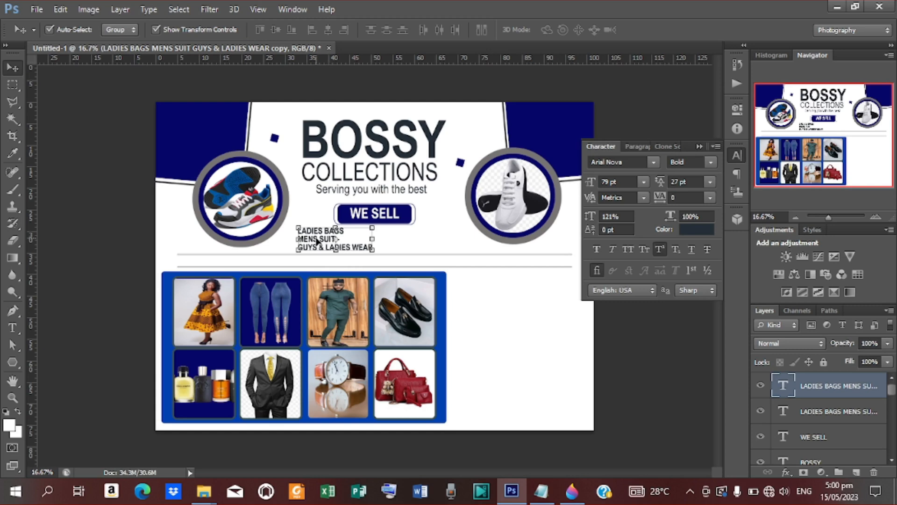
left_click_drag(317, 240, 490, 255)
Step: Replace the copy's text with the Notepad lines BAGS, SHOES & SNEAKERS / SHIRTS, HATS & PORMADE / WATCHES, PERFUMES & MANY MORE
key("t")
left_click(541, 491)
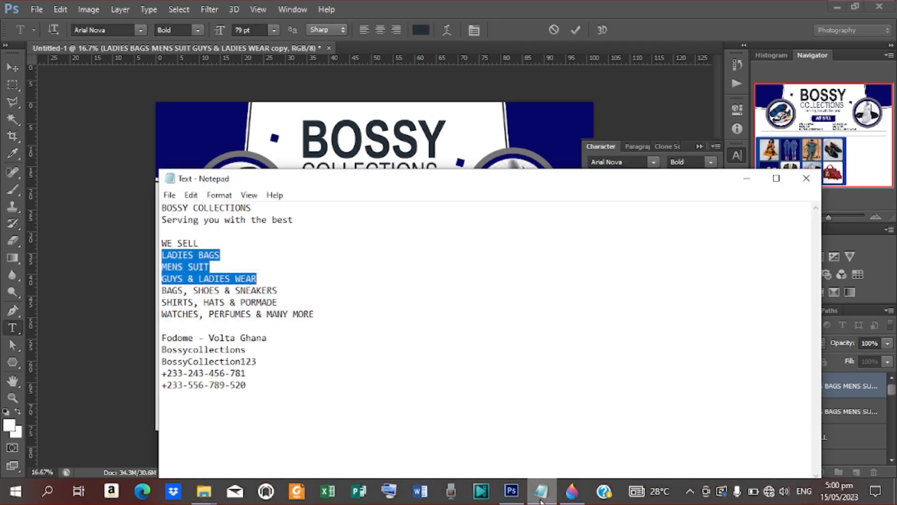
left_click_drag(163, 292, 329, 318)
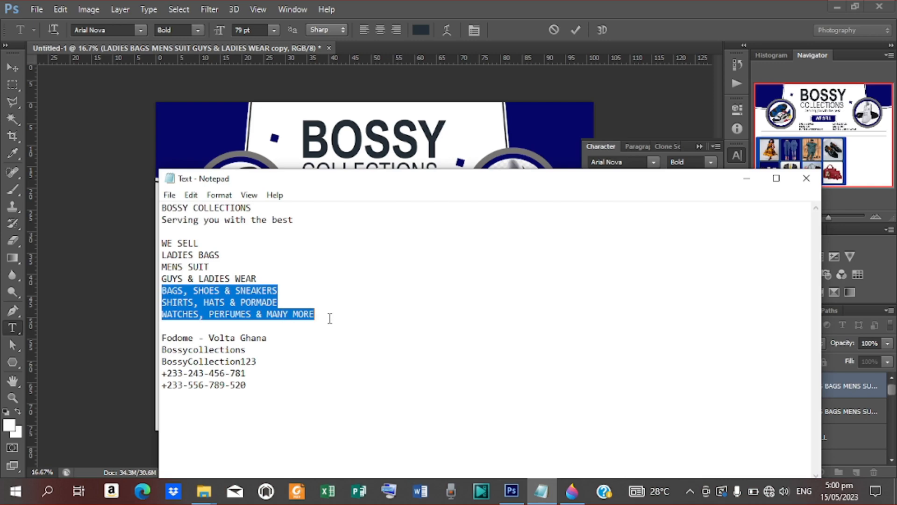
left_click(746, 178)
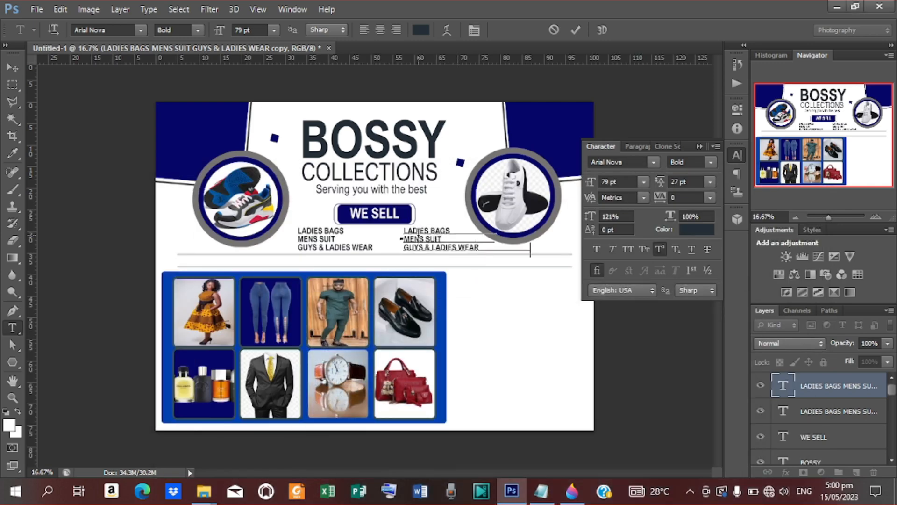
type("BAGS, SHOES & SNEAKERS SHIRTS, HATS & PORMADE WATCHES, PERFUMES & MANY MORE")
left_click(575, 30)
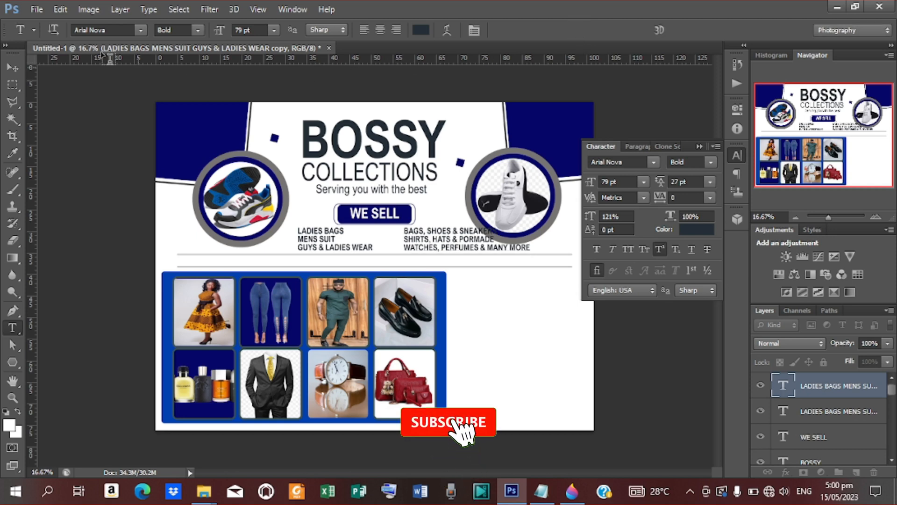
Step: Move the BAGS, SHOES & SNEAKERS text block left so it sits close beside the LADIES BAGS block
left_click(13, 68)
left_click_drag(486, 244, 461, 246)
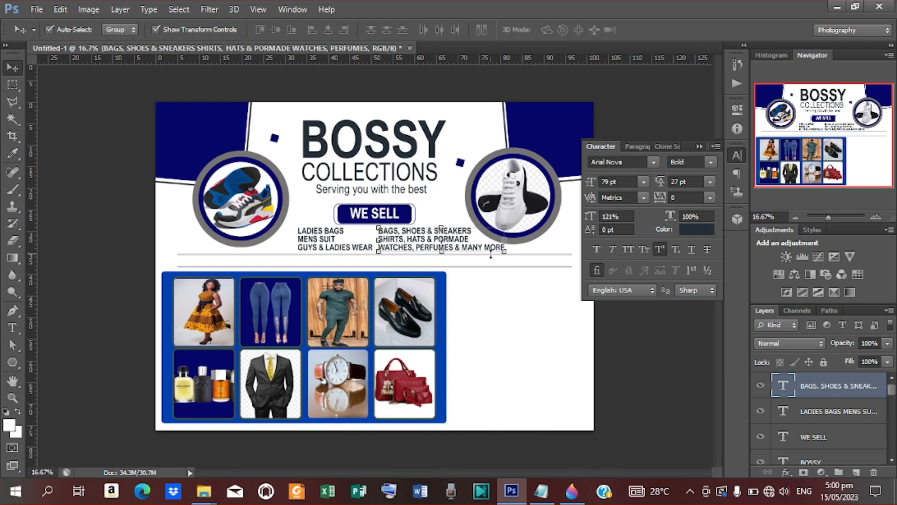
Step: Widen the gap between the two product lists by nudging the BAGS, SHOES & SNEAKERS block right and the LADIES BAGS block left
key("Right")
key("Right")
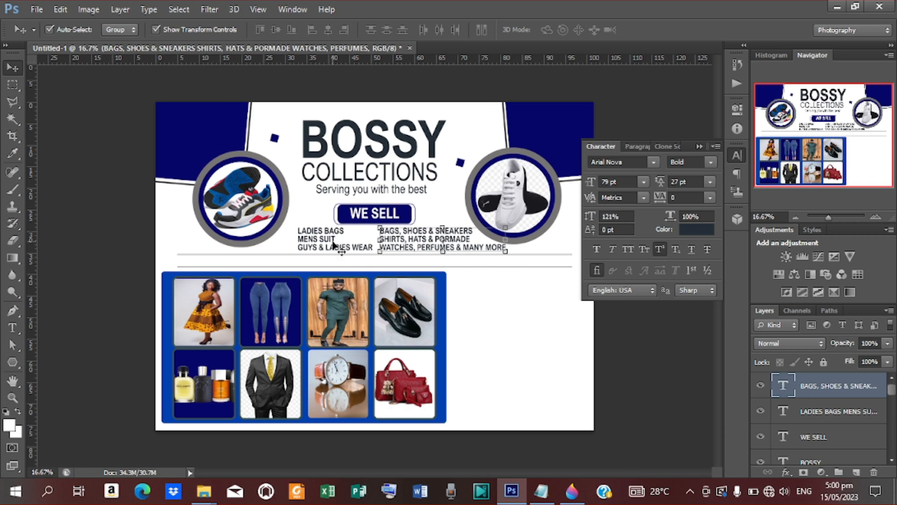
left_click(333, 242)
key("Left")
key("Left")
key("Left")
key("Left")
key("Left")
key("Left")
key("Left")
key("Left")
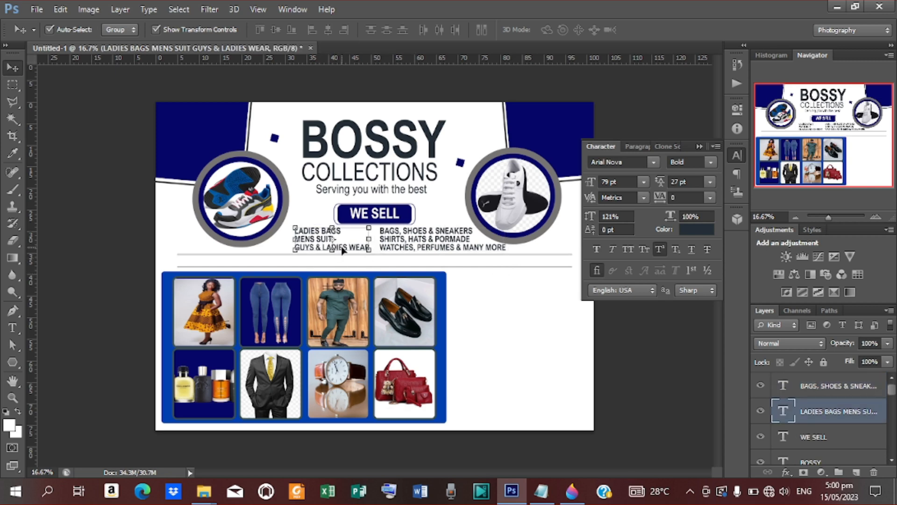
left_click(656, 328)
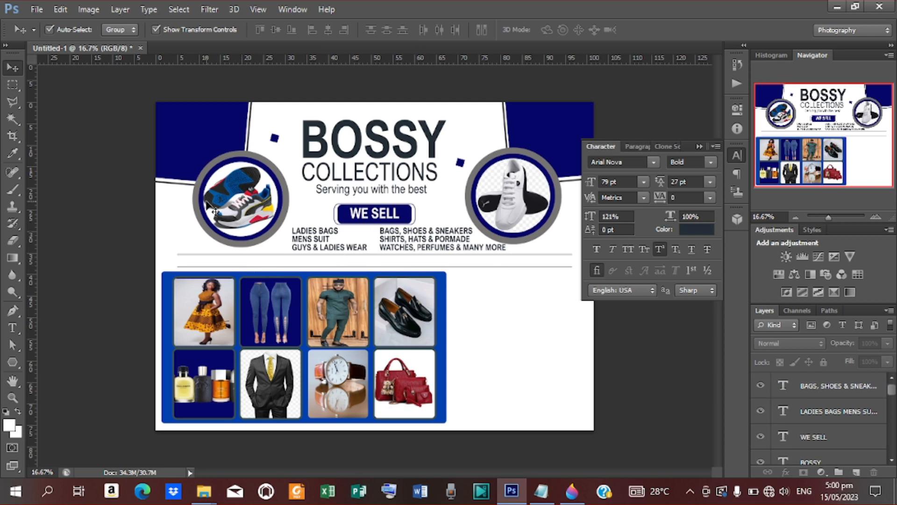
Step: Draw a 48 by 48 px four-sided polygon as a bullet beside LADIES BAGS, fill it dark navy and align it with that line
left_click(14, 363)
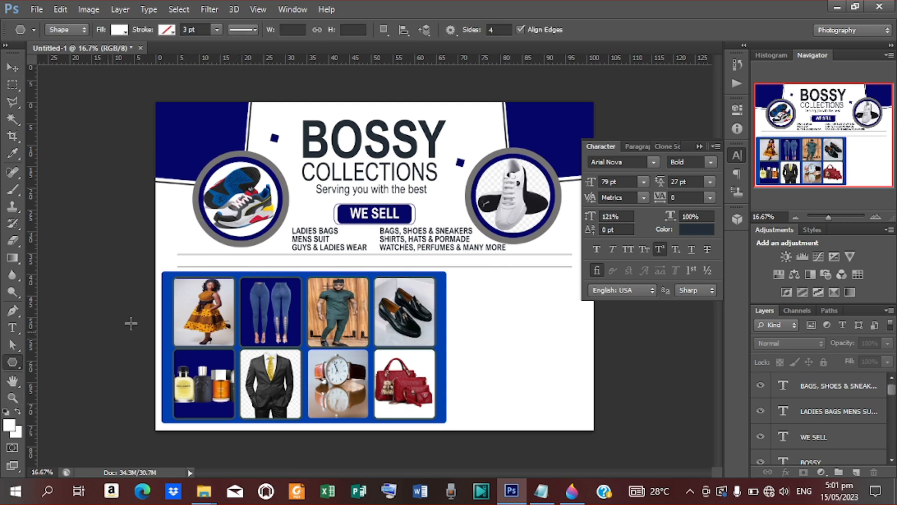
left_click_drag(285, 228, 285, 228)
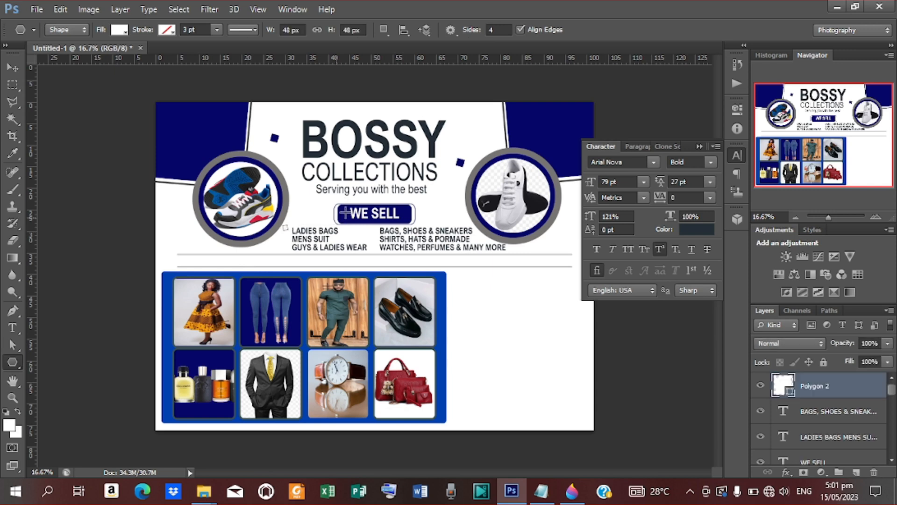
left_click(117, 31)
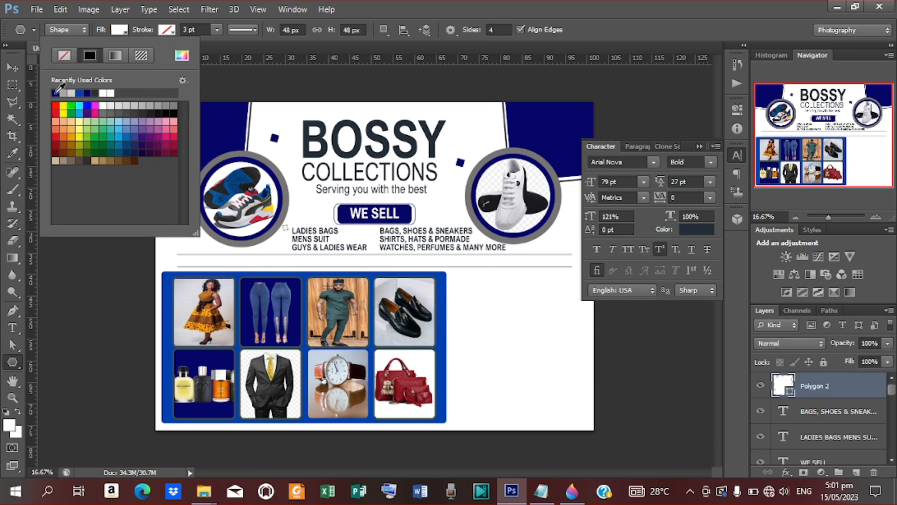
left_click(60, 88)
left_click(14, 70)
left_click(13, 69)
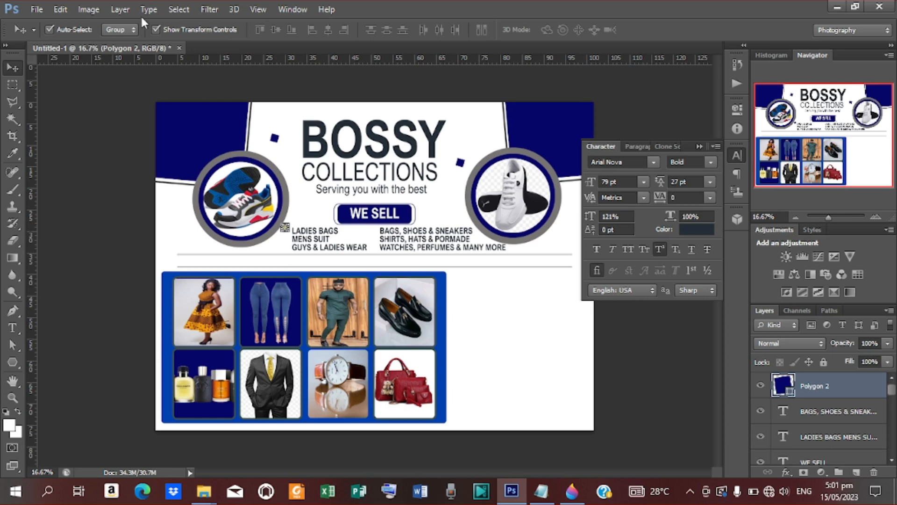
left_click(156, 29)
left_click_drag(286, 228, 286, 231)
Step: Duplicate the navy square bullet twice and place the copies beside MENS SUIT and GUYS & LADIES WEAR
key("ctrl+j")
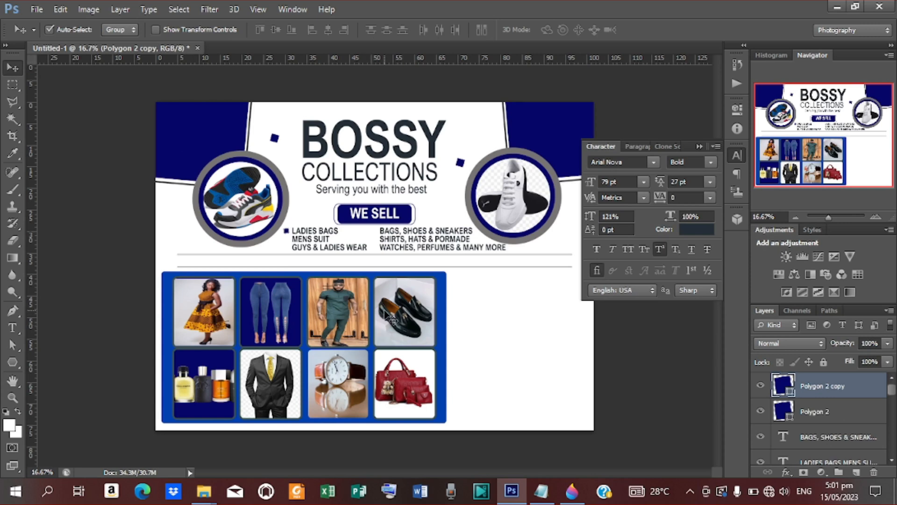
key("shift+Down")
key("ctrl+j")
key("shift+Down")
key("shift+Down")
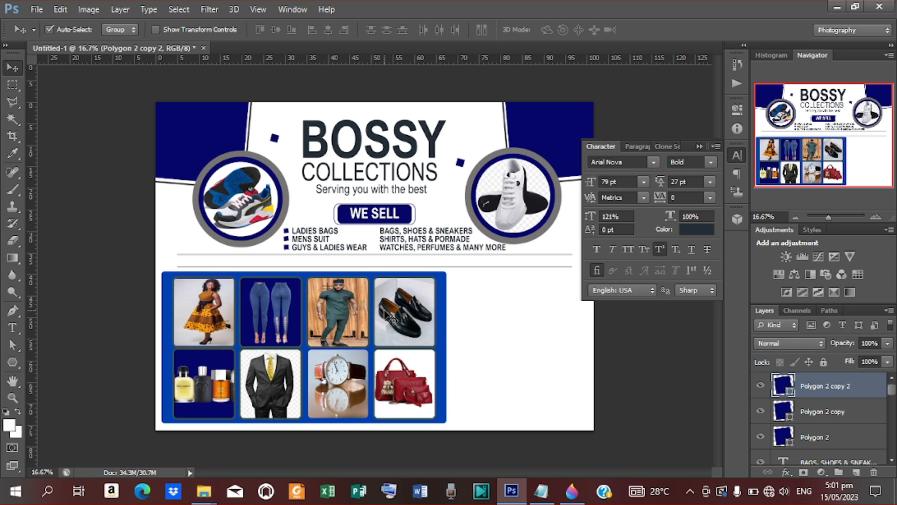
Step: Duplicate the navy square bullet three more times and place one copy before each line of the BAGS, SHOES & SNEAKERS list
key("ctrl+j")
key("shift+Down")
key("shift+Down")
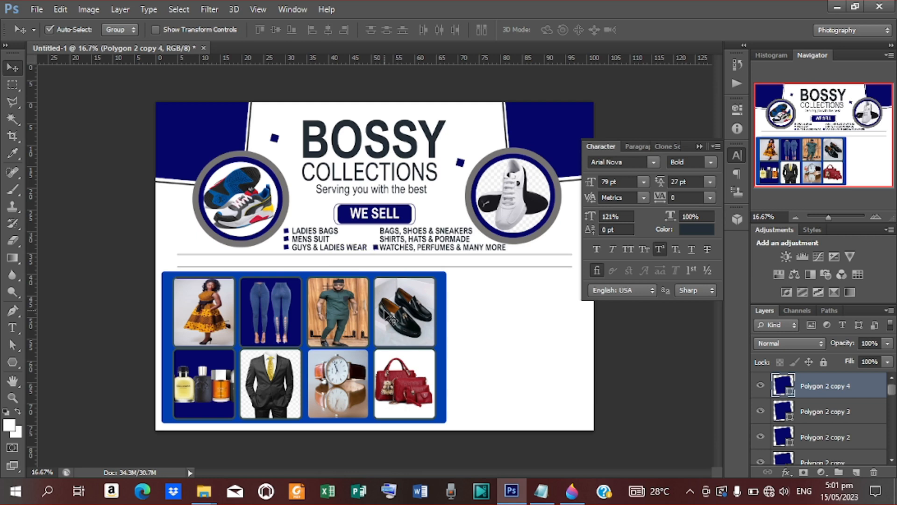
key("shift+Up")
key("shift+Up")
key("shift+Up")
key("shift+Up")
key("shift+Up")
key("shift+Up")
key("shift+Up")
key("shift+Up")
key("shift+Up")
key("shift+Up")
key("shift+Up")
key("shift+Up")
key("shift+Up")
left_click(699, 146)
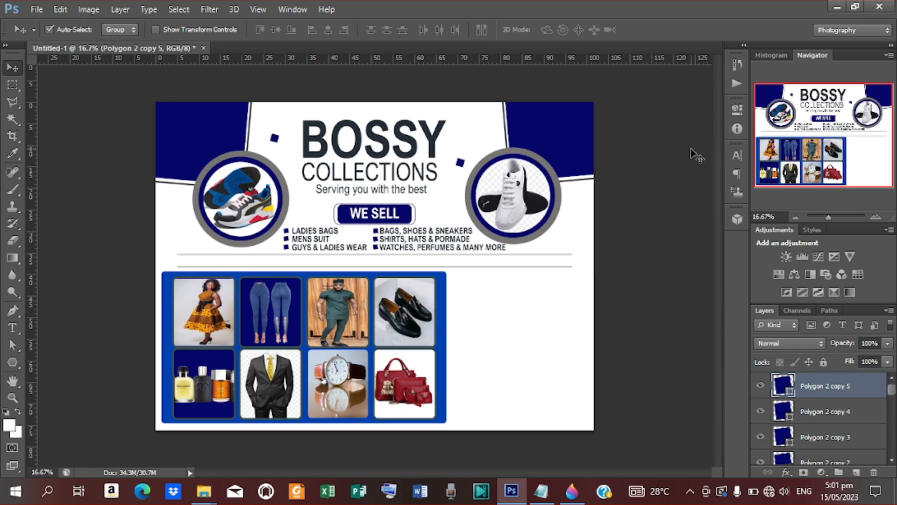
Step: Copy the store location line from Notepad and place it as a new text line to the right of the product photo grid
left_click(541, 493)
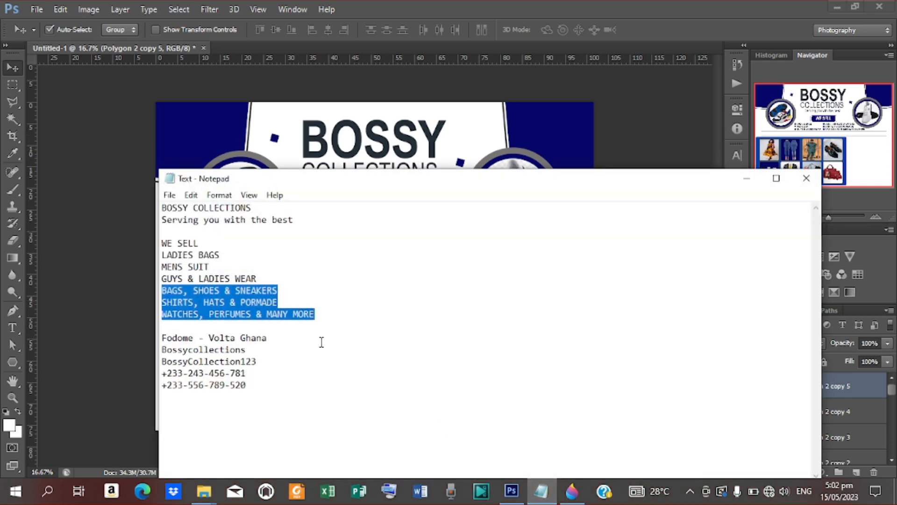
left_click_drag(163, 337, 285, 340)
key("ctrl+c")
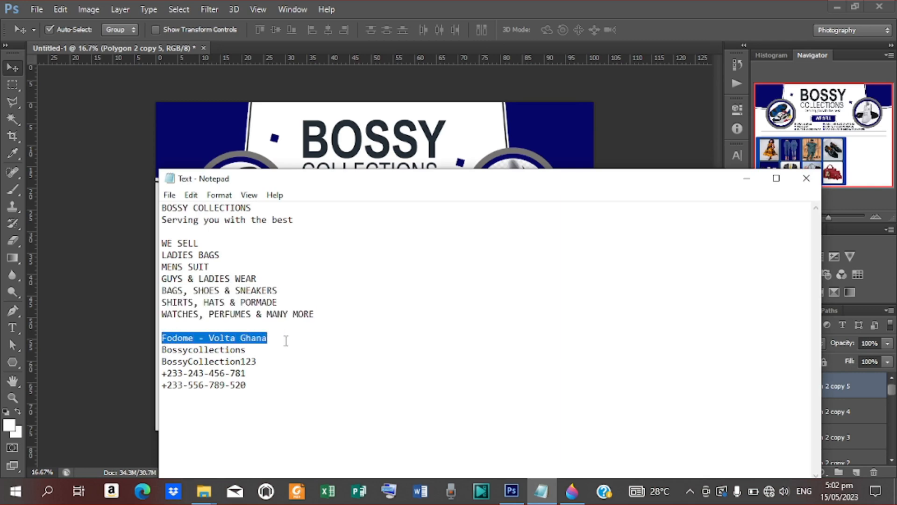
left_click(746, 178)
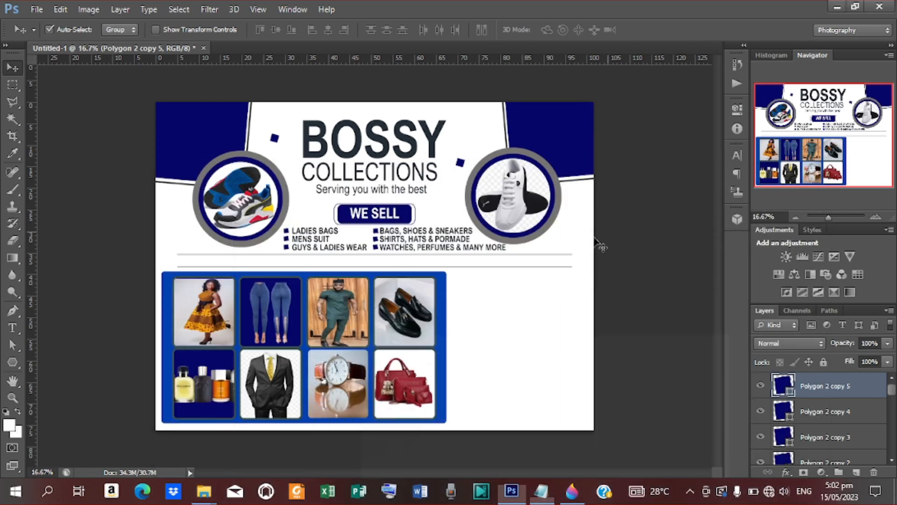
key("t")
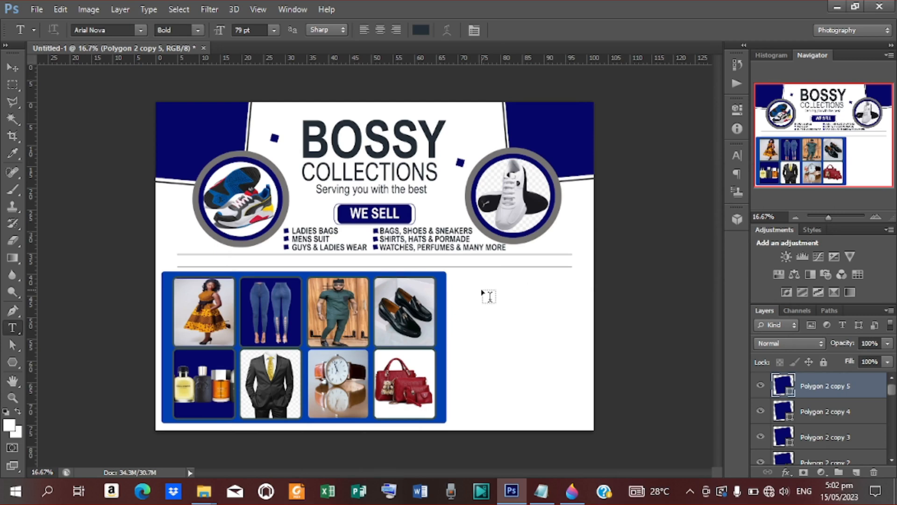
left_click(485, 295)
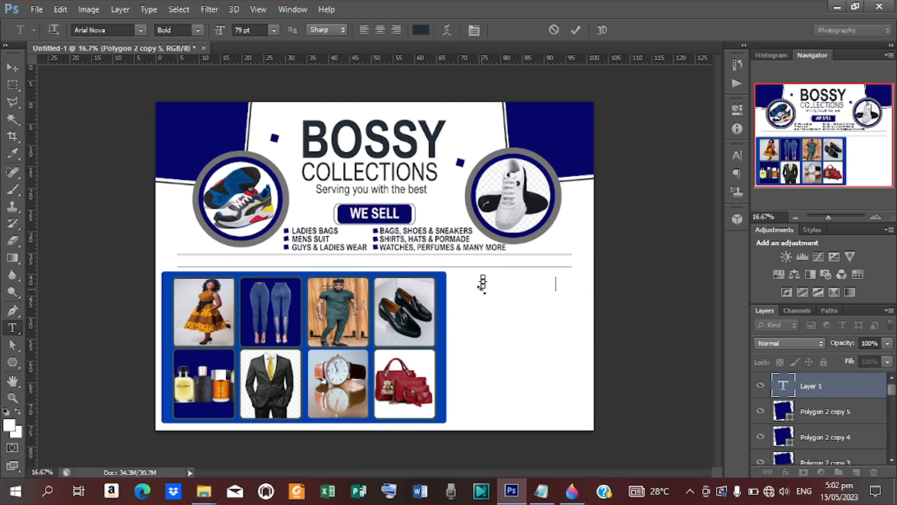
key("ctrl+v")
left_click(575, 30)
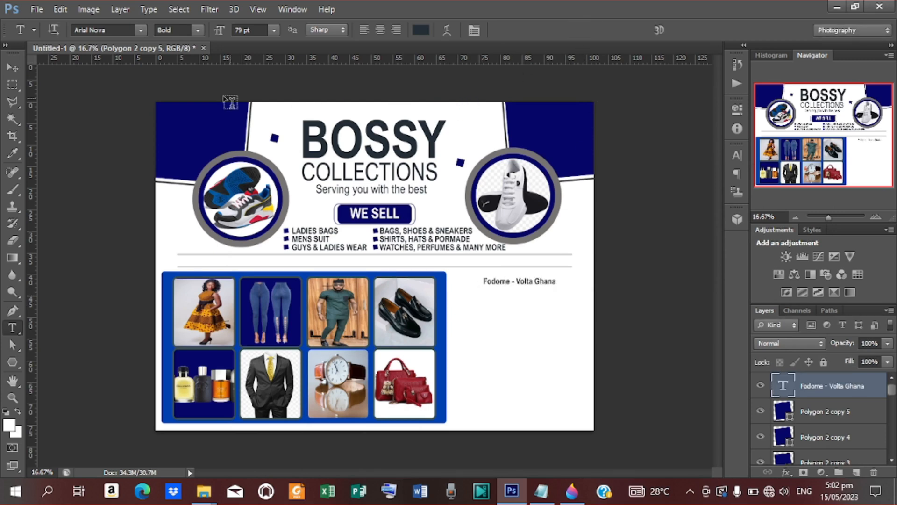
left_click(12, 67)
left_click_drag(527, 290, 527, 306)
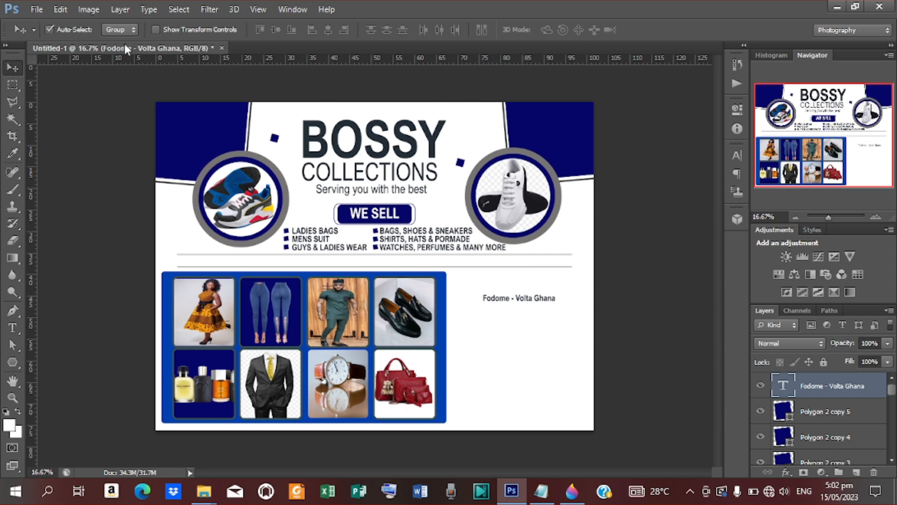
Step: Set the store location text to the Poppins font in the Black style and widen its letter tracking
left_click(154, 30)
left_click(737, 156)
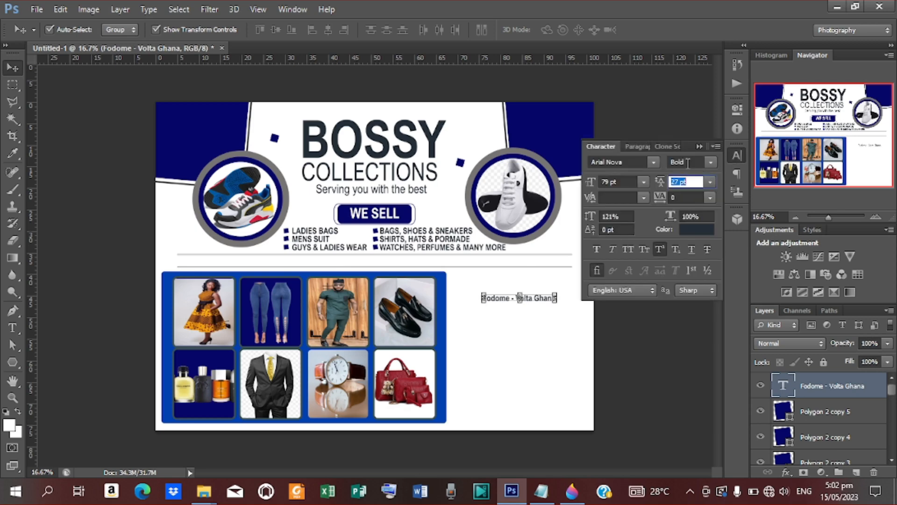
left_click(655, 161)
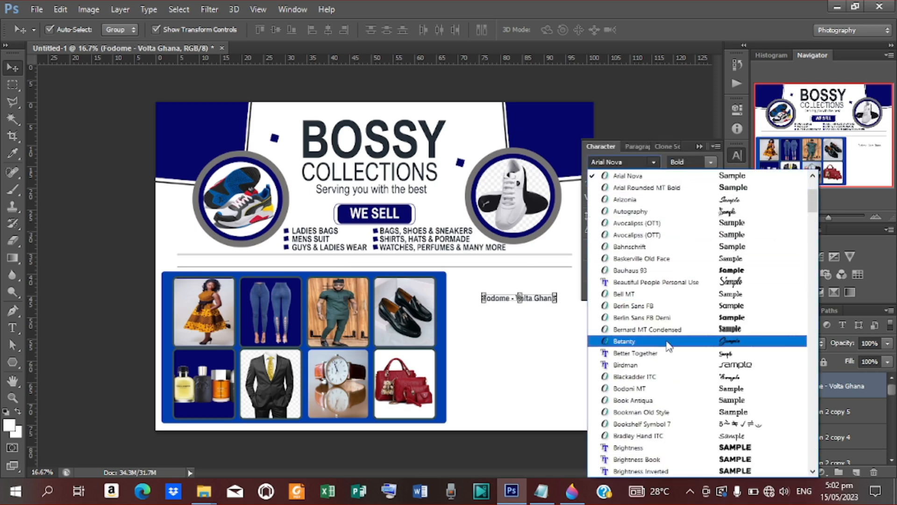
left_click_drag(814, 206, 815, 359)
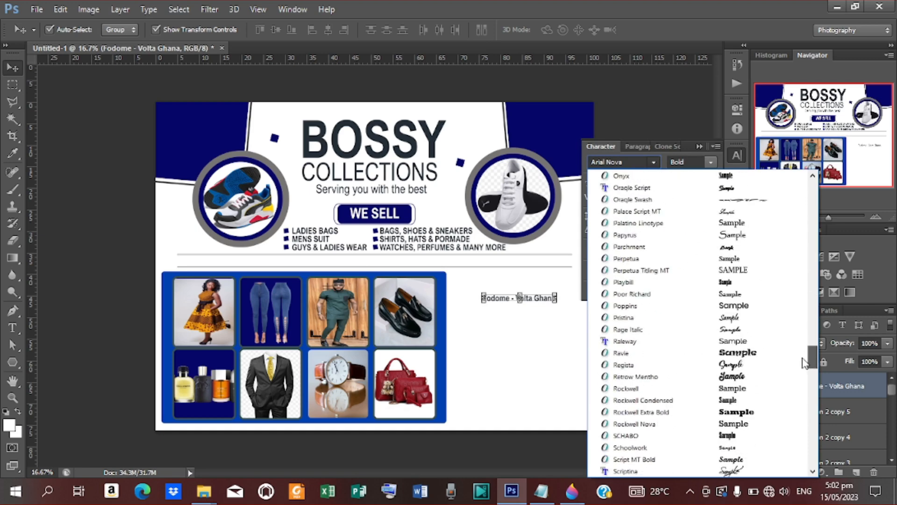
left_click(640, 306)
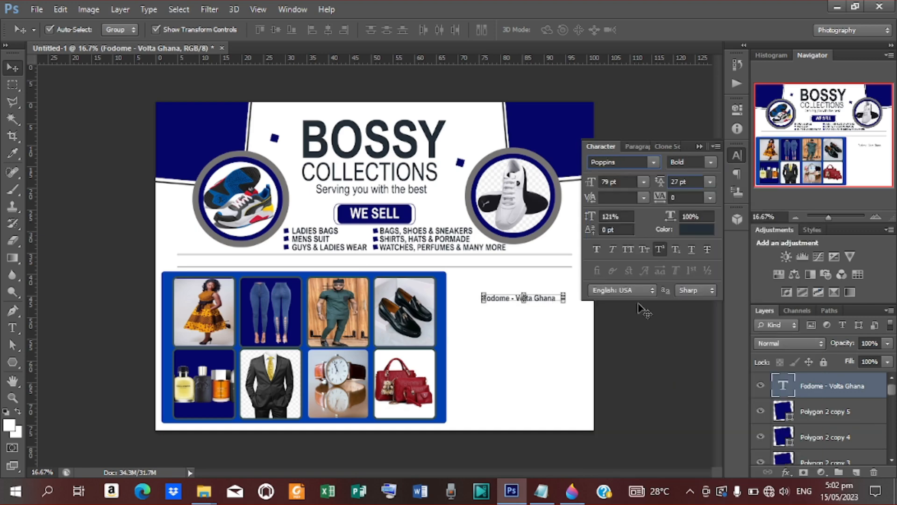
left_click(712, 159)
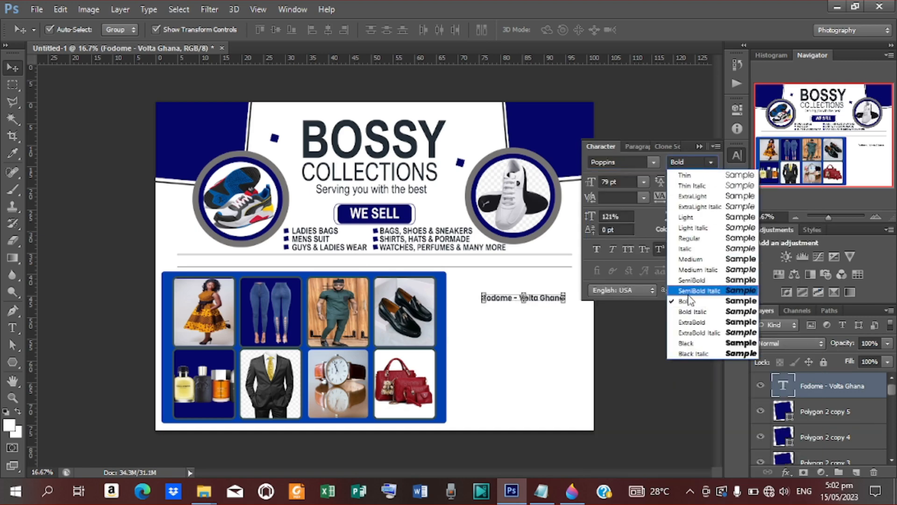
left_click(696, 341)
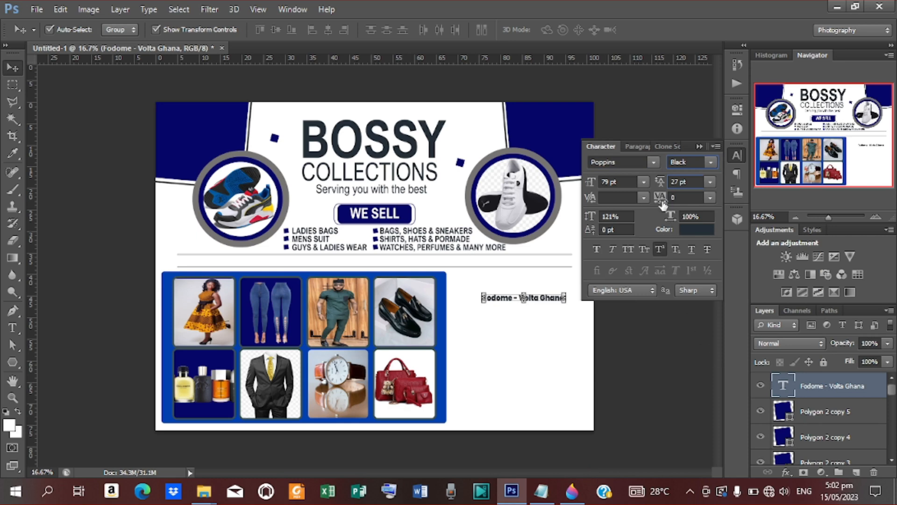
left_click_drag(656, 197, 659, 201)
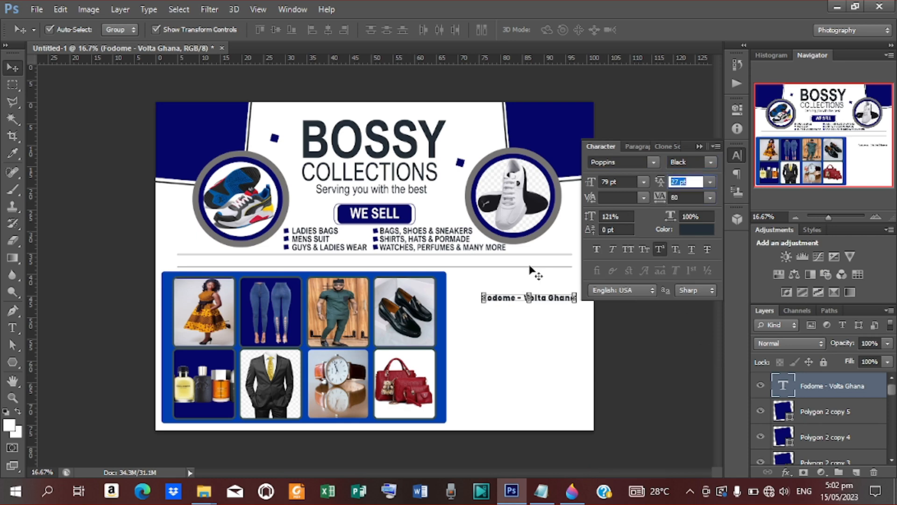
Step: Move the store location text slightly lower and centre it in the blank area beside the photo grid
left_click(545, 299)
left_click_drag(545, 299, 540, 305)
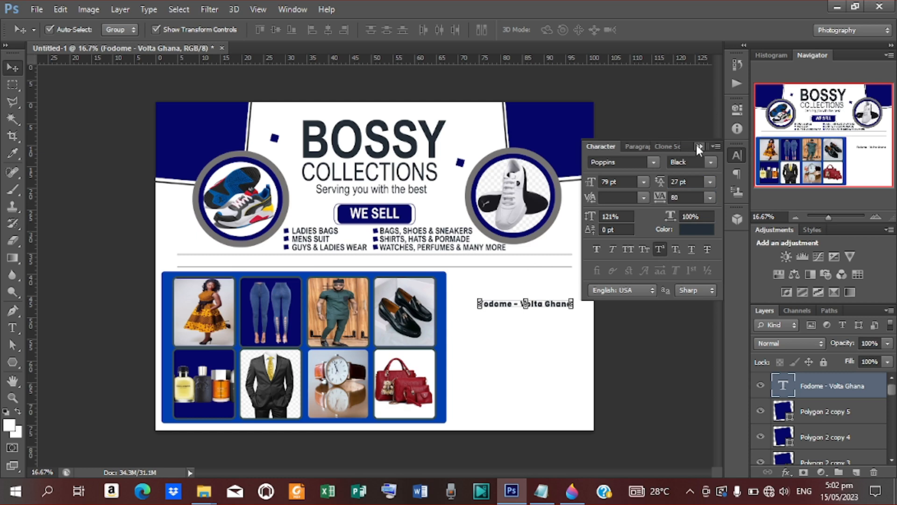
left_click(698, 146)
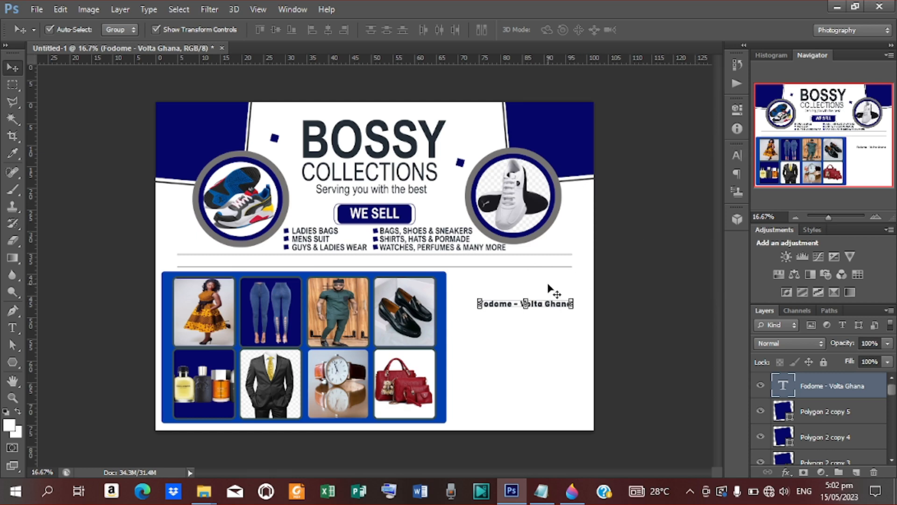
key("shift+Right")
key("shift+Right")
key("shift+Right")
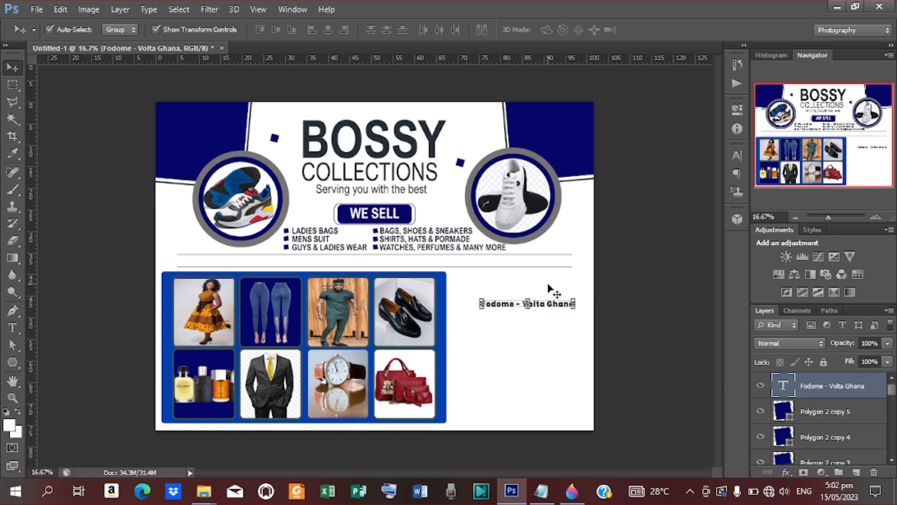
Step: Duplicate the store location text and move the copy straight down to form a second line beneath it
key("ctrl+j")
key("shift+Down")
key("shift+Down")
key("shift+Down")
key("shift+Down")
key("shift+Down")
key("shift+Down")
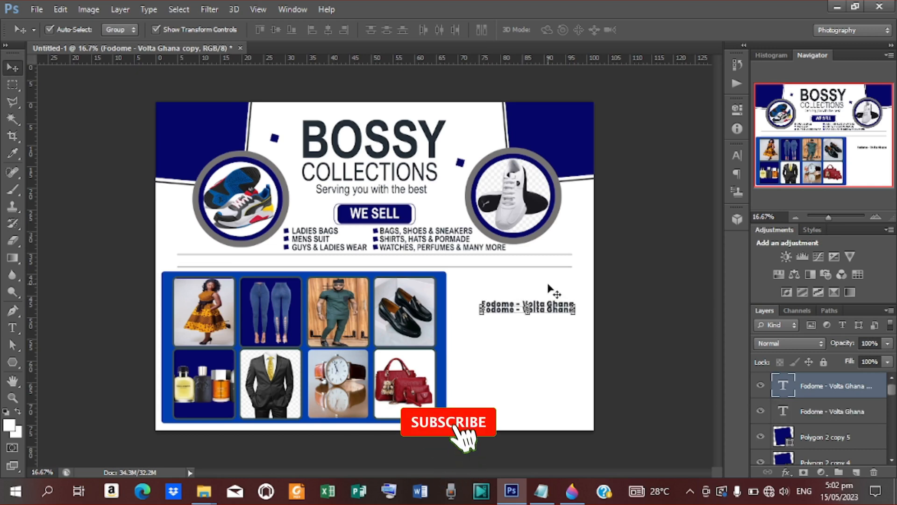
key("shift+Down")
key("shift+Down")
key("shift+Down")
key("shift+Down")
key("shift+Down")
key("shift+Down")
key("shift+Down")
key("shift+Down")
key("shift+Down")
key("shift+Down")
key("shift+Down")
key("shift+Down")
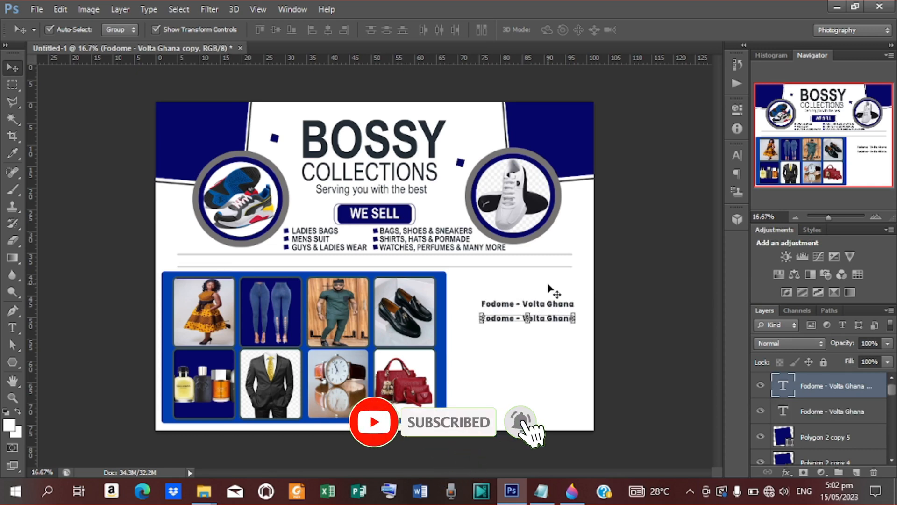
Step: Replace the second contact line's text with "Bossycollections" copied from the Notepad file
key("t")
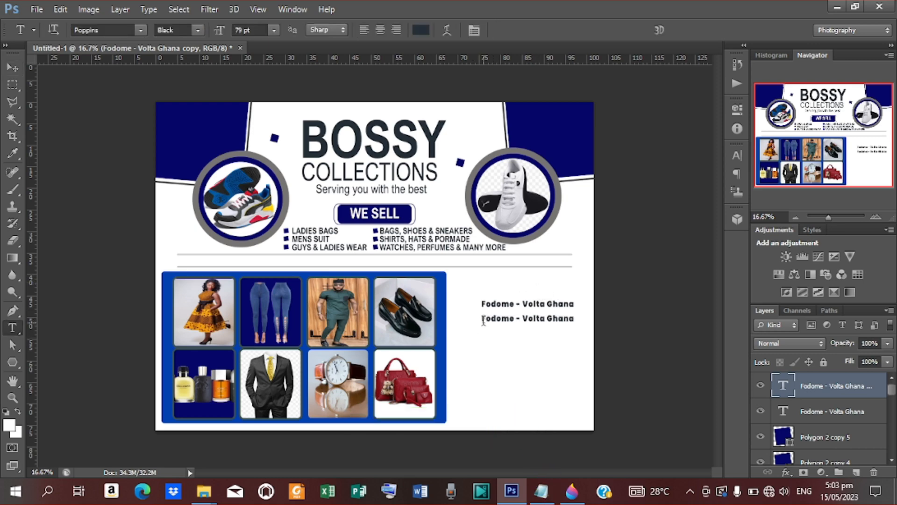
left_click_drag(481, 320, 588, 333)
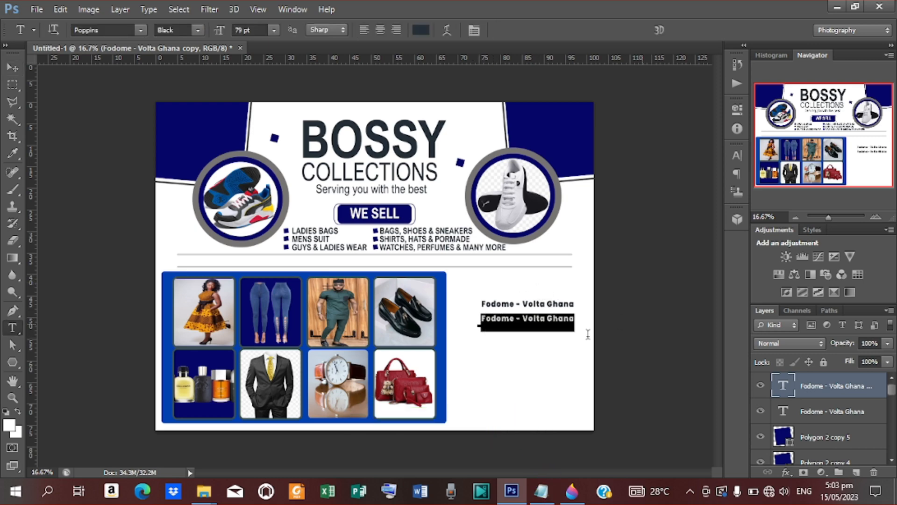
left_click(542, 491)
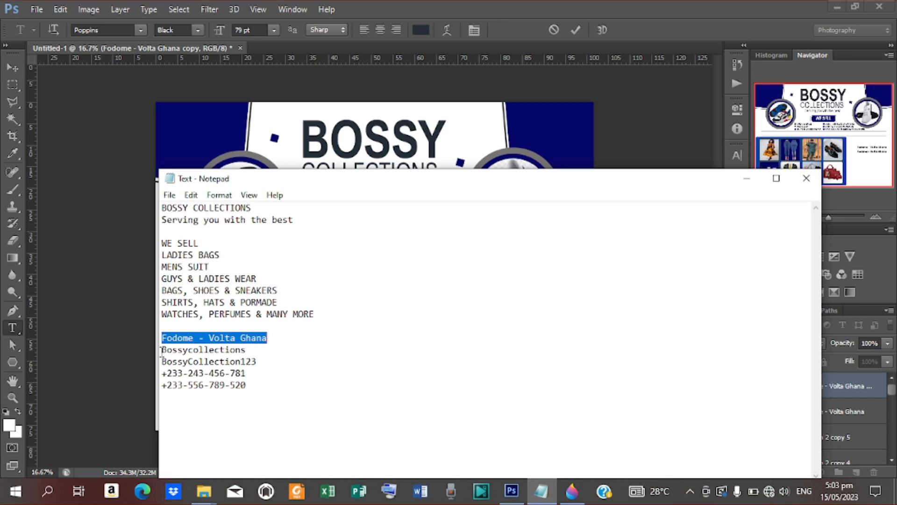
left_click_drag(161, 350, 284, 352)
key("ctrl+c")
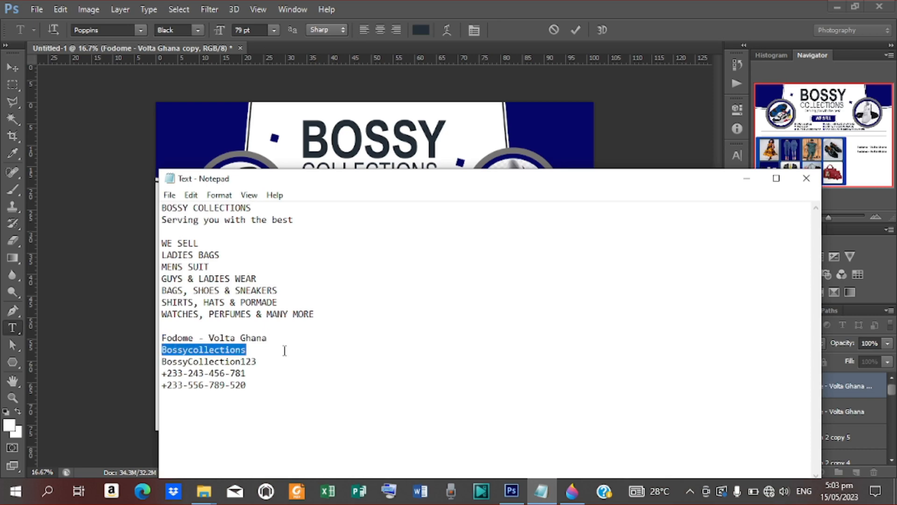
left_click(746, 179)
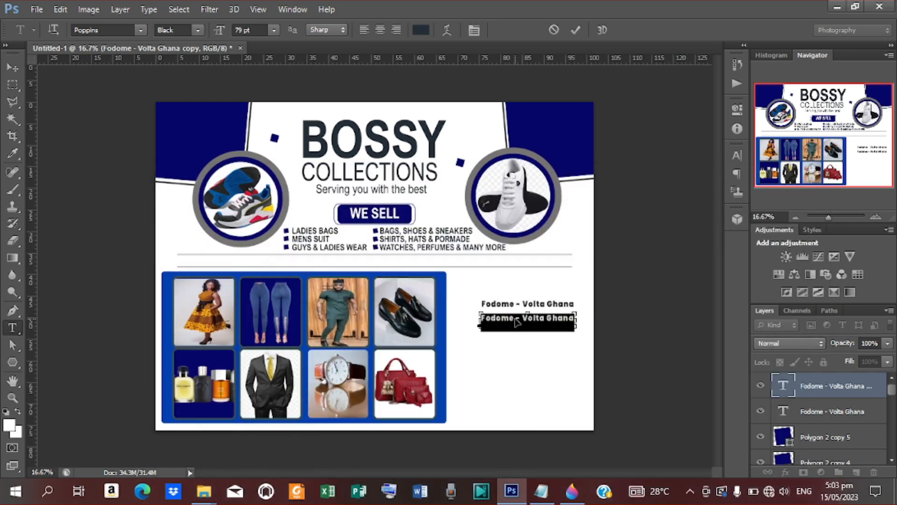
key("ctrl+v")
left_click(575, 30)
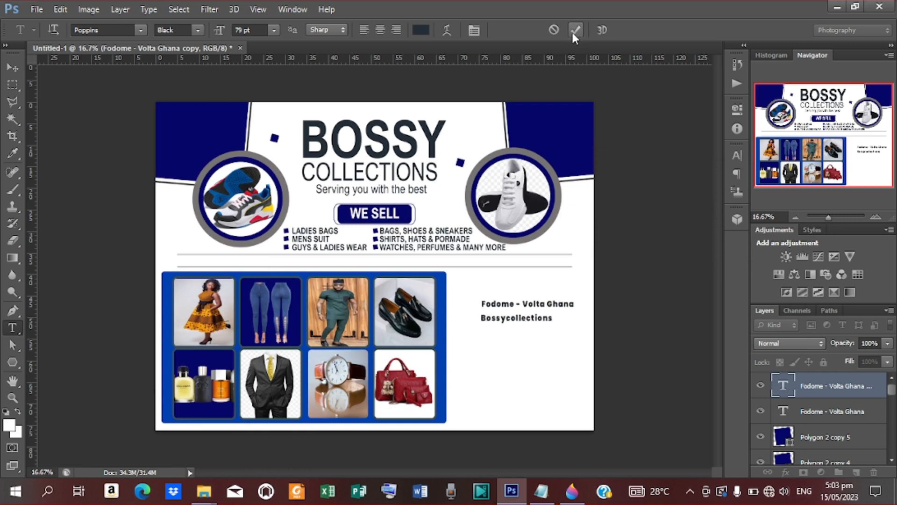
Step: Duplicate the "Bossycollections" line and move the copy straight down to form a third, evenly spaced line
left_click(13, 68)
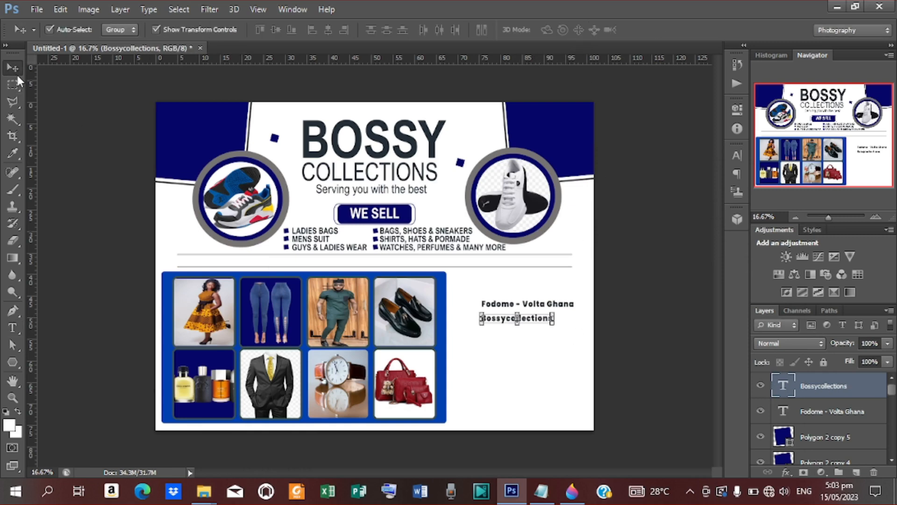
key("ctrl+j")
key("shift+Down")
key("shift+Down")
key("shift+Down")
key("shift+Down")
key("shift+Down")
key("shift+Down")
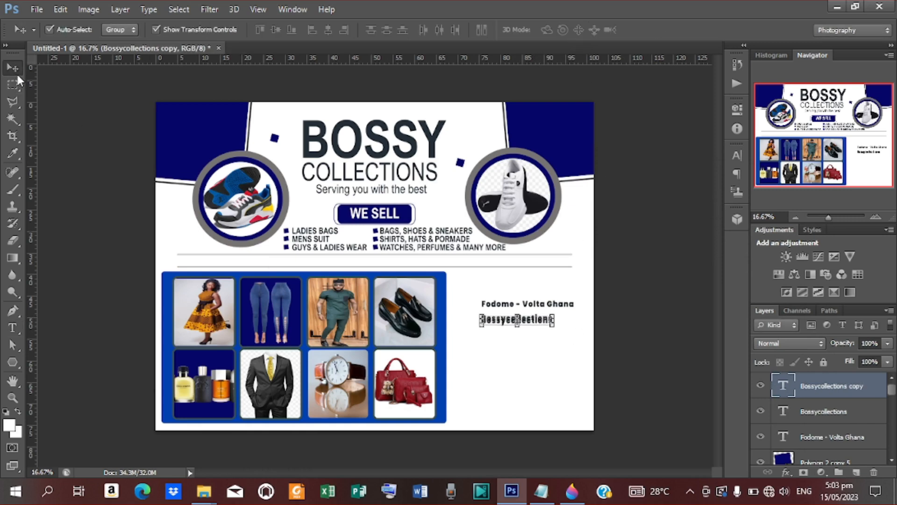
key("shift+Down")
key("shift+Down")
key("shift+Down")
key("shift+Down")
key("shift+Down")
key("shift+Down")
key("shift+Down")
key("shift+Down")
key("shift+Down")
key("shift+Down")
key("shift+Down")
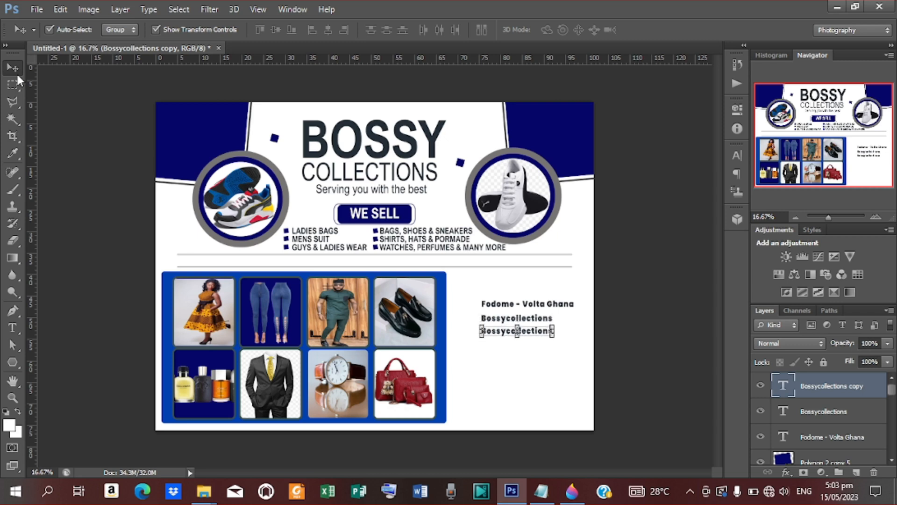
Step: Replace the third contact line's text with "BossyCollection123" copied from the Notepad file
key("t")
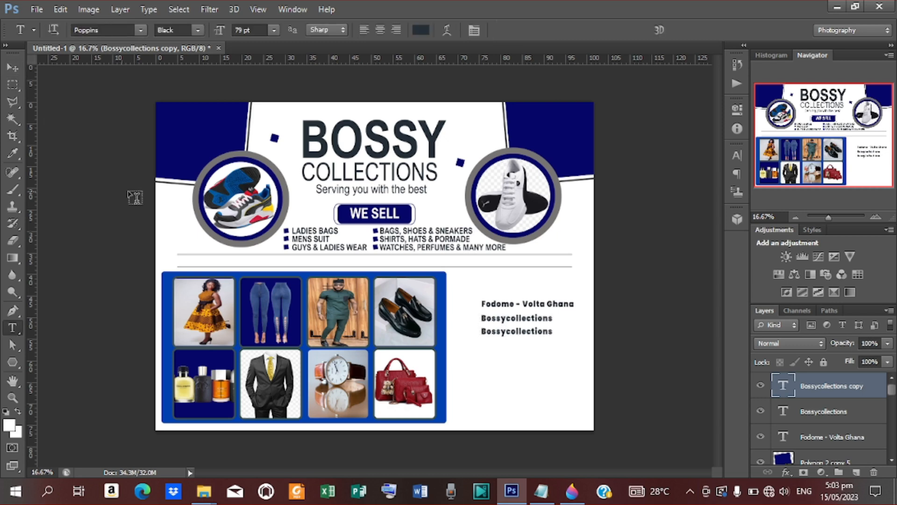
left_click(481, 335)
key("ctrl+a")
left_click(542, 491)
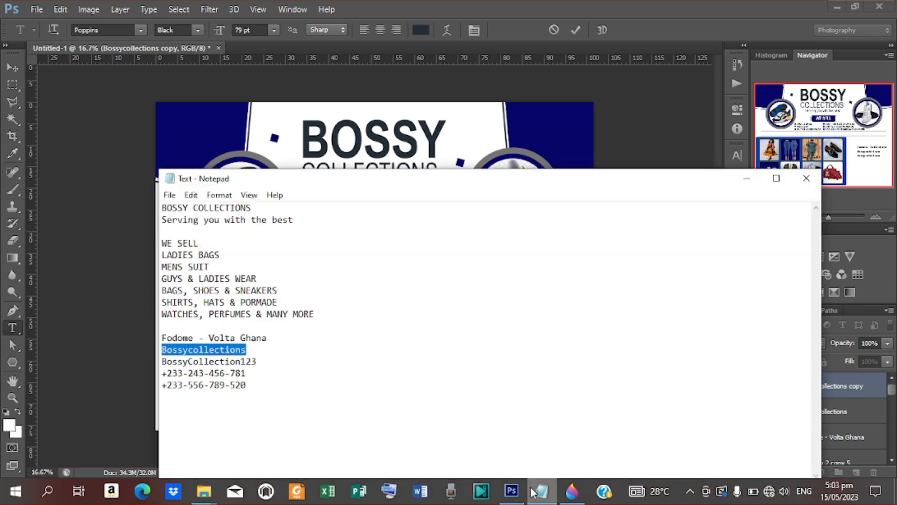
left_click_drag(162, 361, 307, 366)
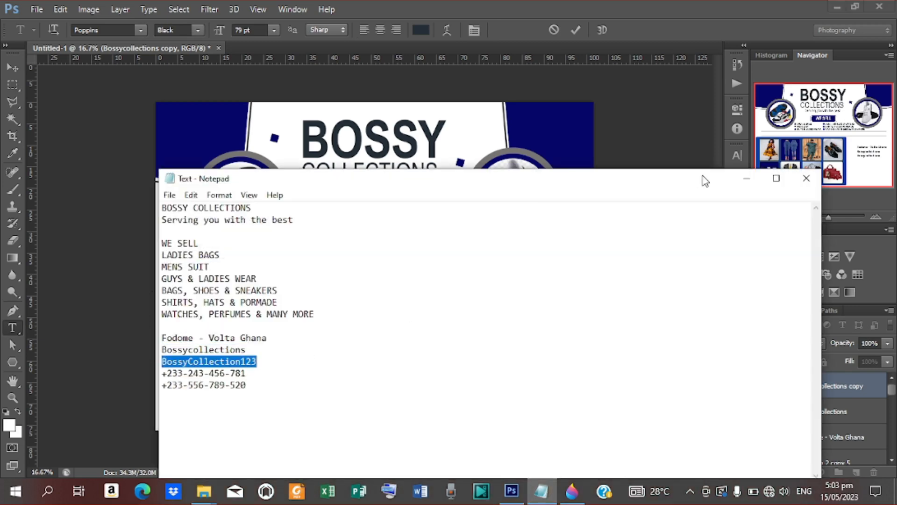
left_click(746, 178)
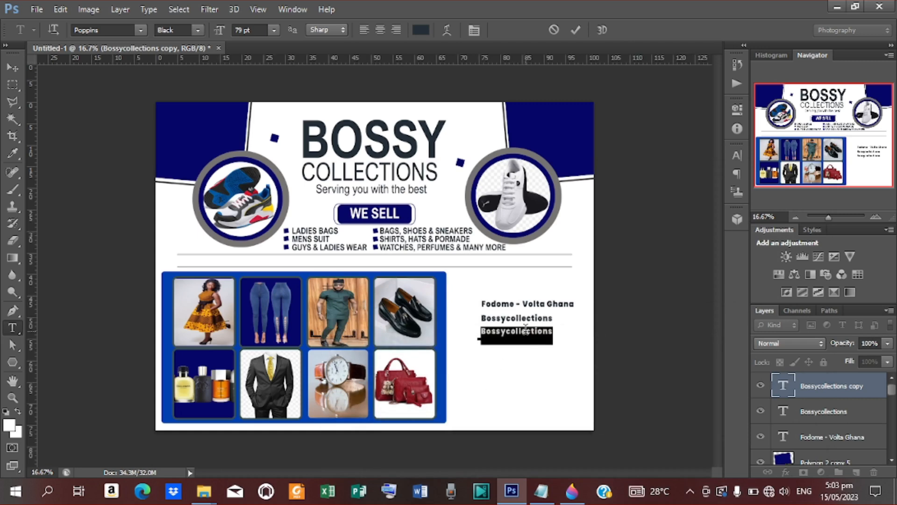
key("ctrl+v")
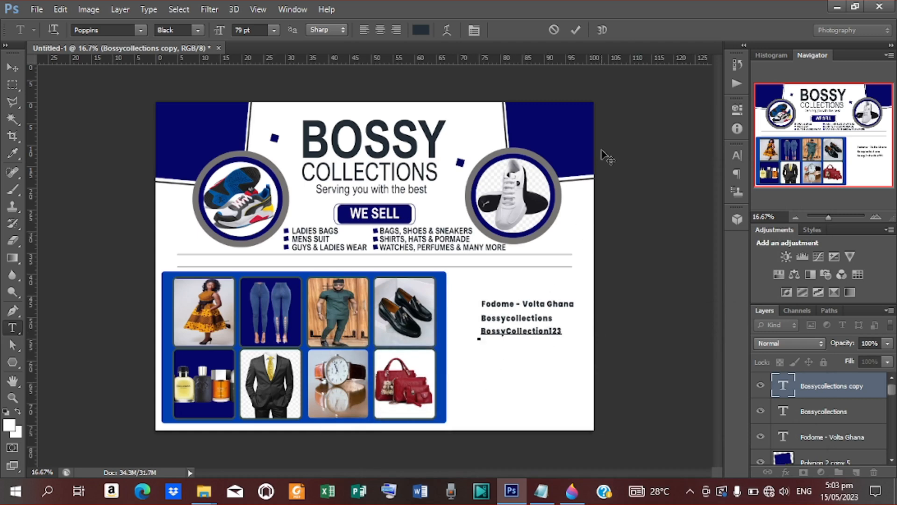
left_click(568, 31)
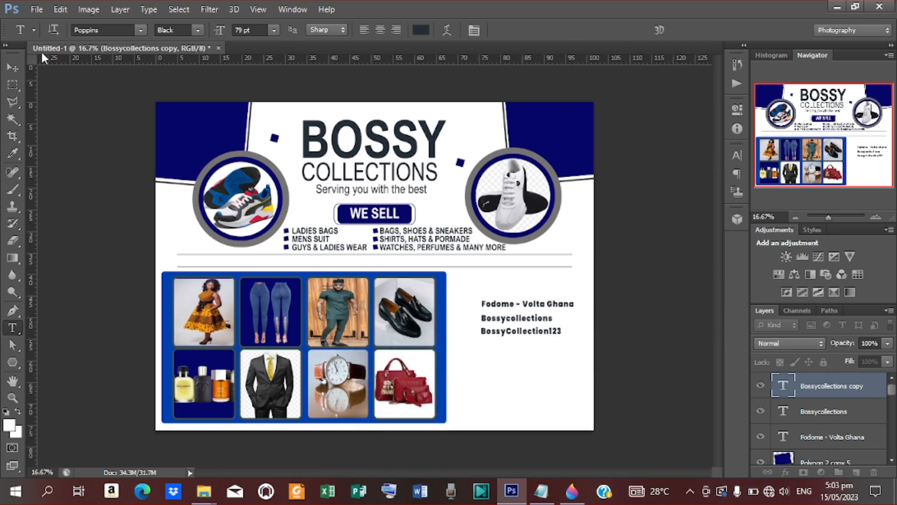
Step: Duplicate the "BossyCollection123" line and move the copy straight down to form a fourth, evenly spaced line
left_click(14, 66)
key("ctrl+j")
key("shift+Down")
key("shift+Down")
key("shift+Down")
key("shift+Down")
key("shift+Down")
key("shift+Down")
key("shift+Down")
key("shift+Down")
key("shift+Down")
key("shift+Down")
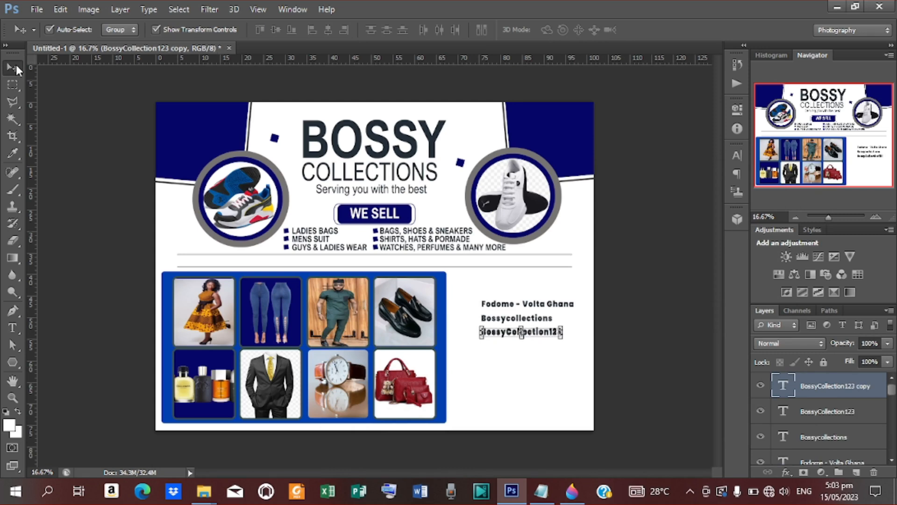
key("shift+Down")
key("shift+Down")
key("shift+Down")
key("shift+Down")
key("shift+Down")
key("shift+Down")
key("shift+Down")
key("shift+Down")
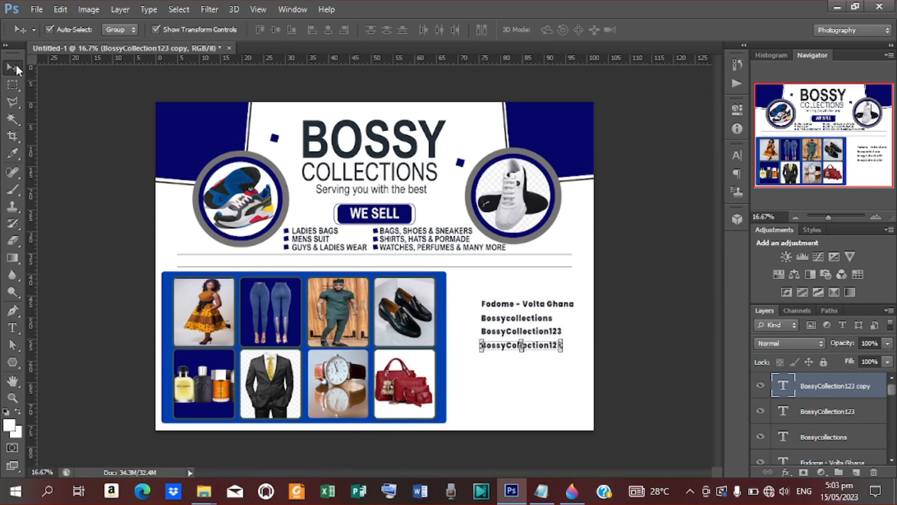
key("shift+Up")
key("shift+Up")
key("shift+Down")
key("shift+Down")
Step: Replace the fourth contact line's text with the first phone number copied from the Notepad file
key("t")
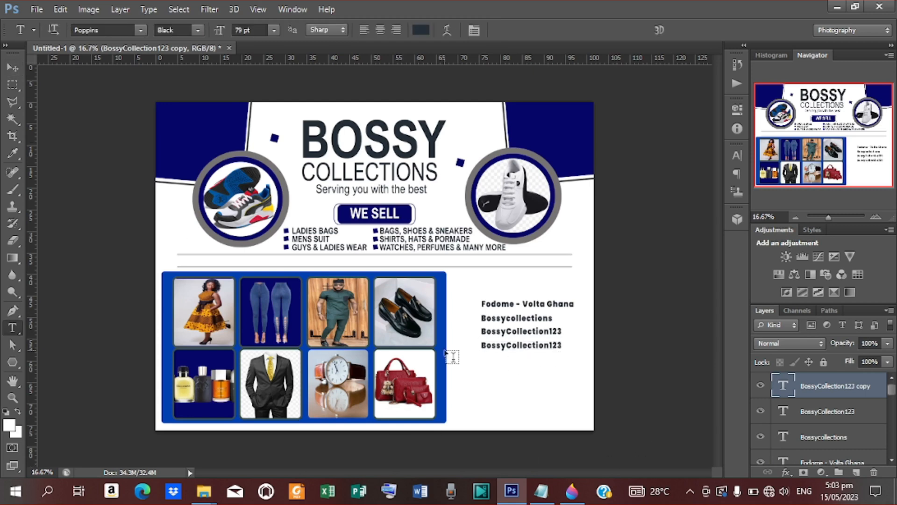
left_click(481, 346)
left_click_drag(481, 346, 627, 355)
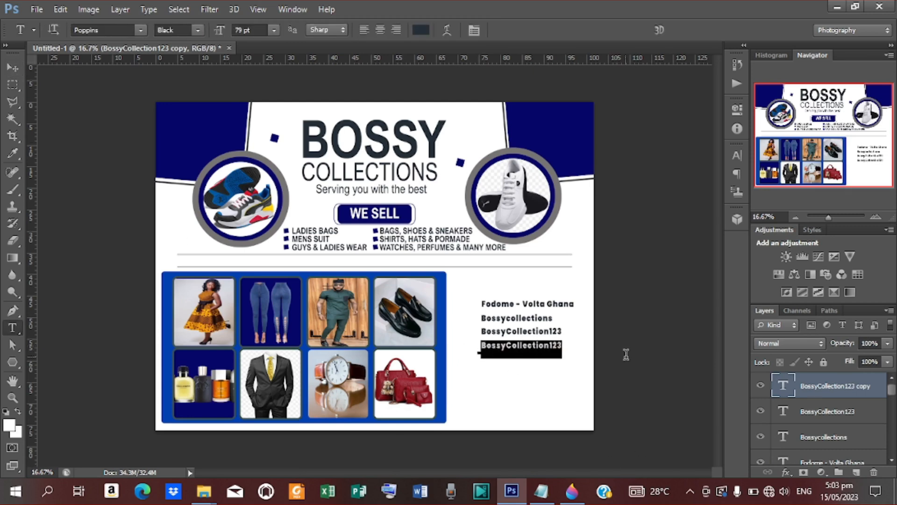
left_click(541, 490)
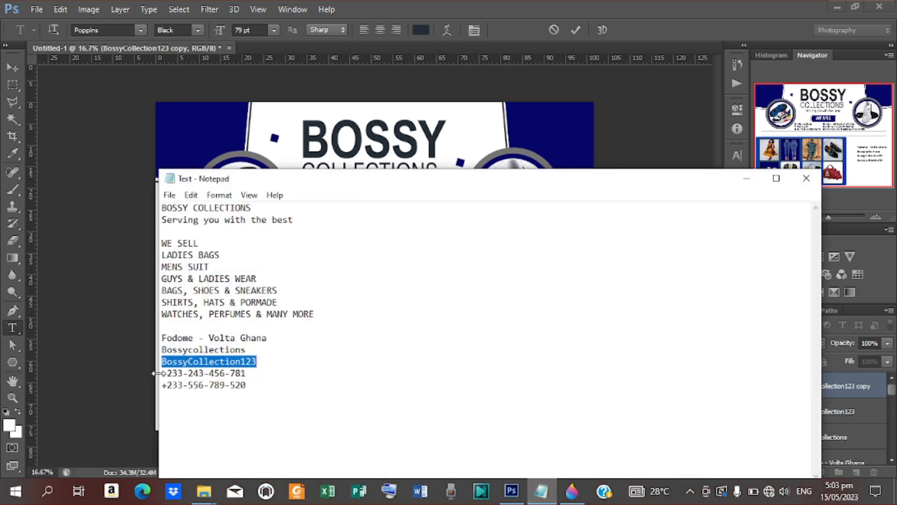
left_click_drag(161, 374, 282, 373)
key("ctrl+c")
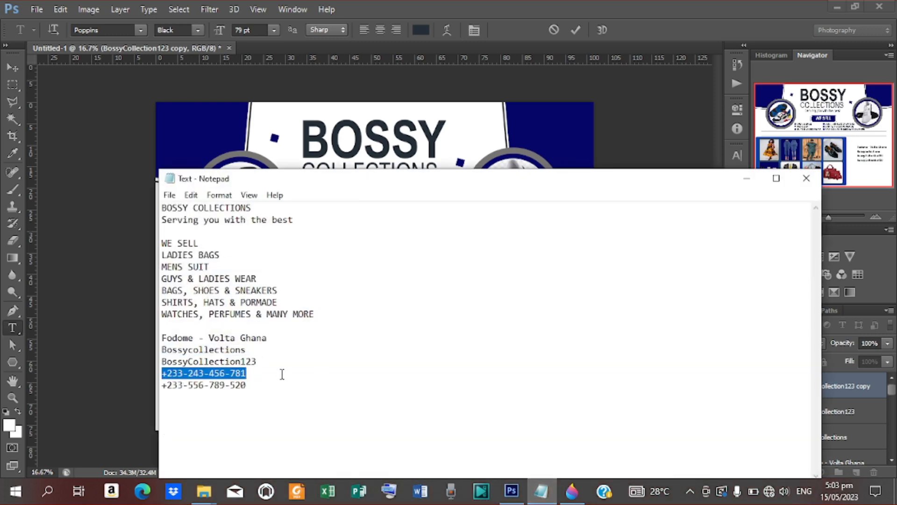
left_click(746, 178)
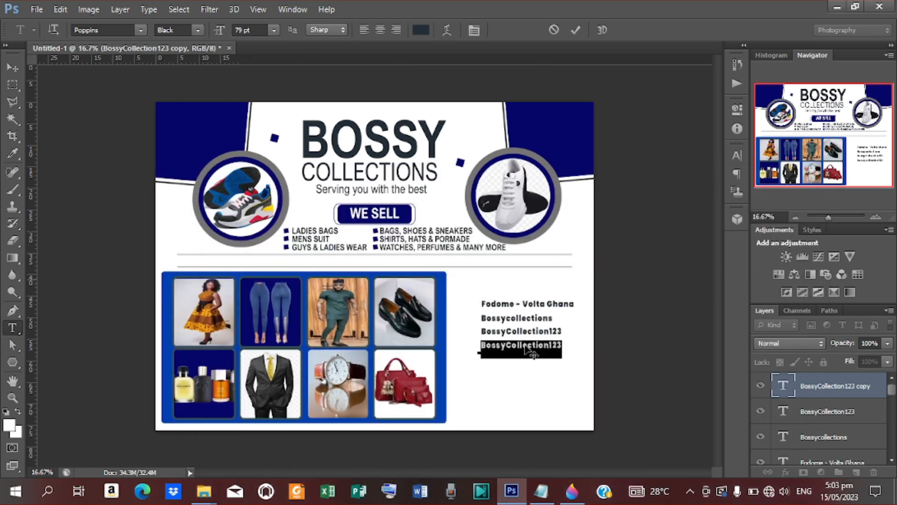
key("ctrl+v")
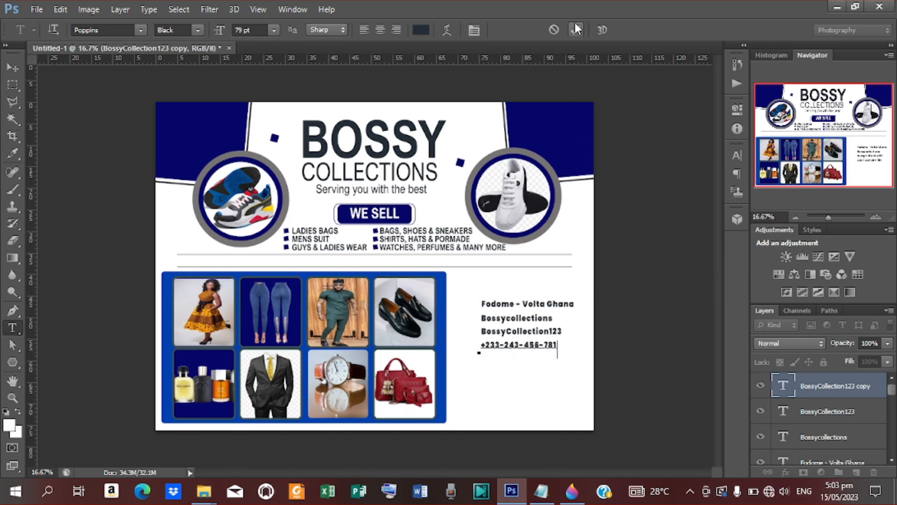
Step: Duplicate the phone number line and move the copy straight down to form a fifth contact line
left_click(11, 66)
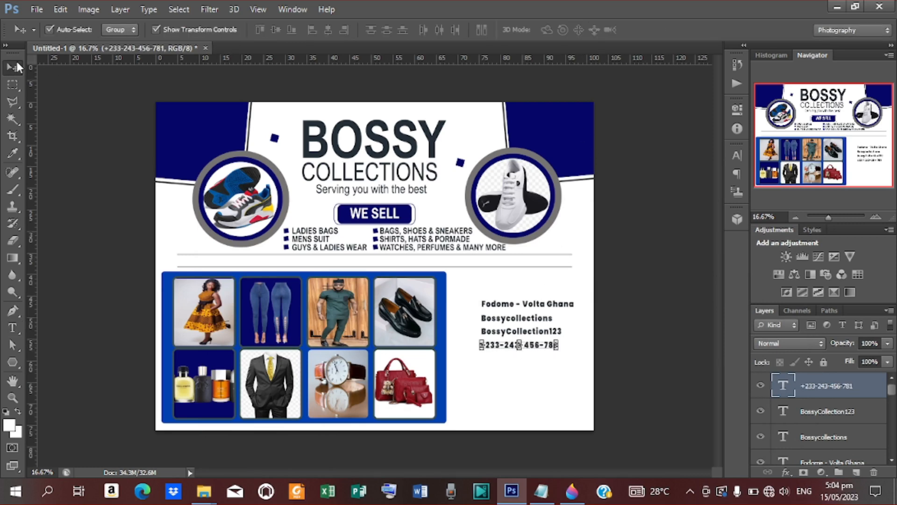
key("ctrl+j")
key("shift+Down")
key("shift+Down")
key("shift+Down")
key("shift+Down")
key("shift+Down")
key("shift+Down")
key("shift+Down")
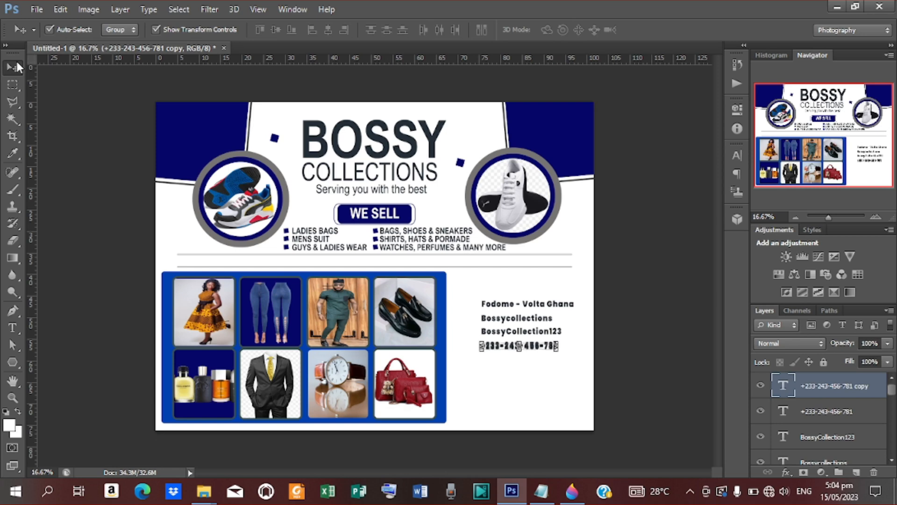
key("shift+Down")
key("shift+Down")
key("shift+Down")
key("shift+Down")
key("shift+Down")
key("shift+Down")
key("shift+Down")
key("shift+Down")
key("shift+Down")
key("shift+Down")
key("shift+Down")
key("shift+Down")
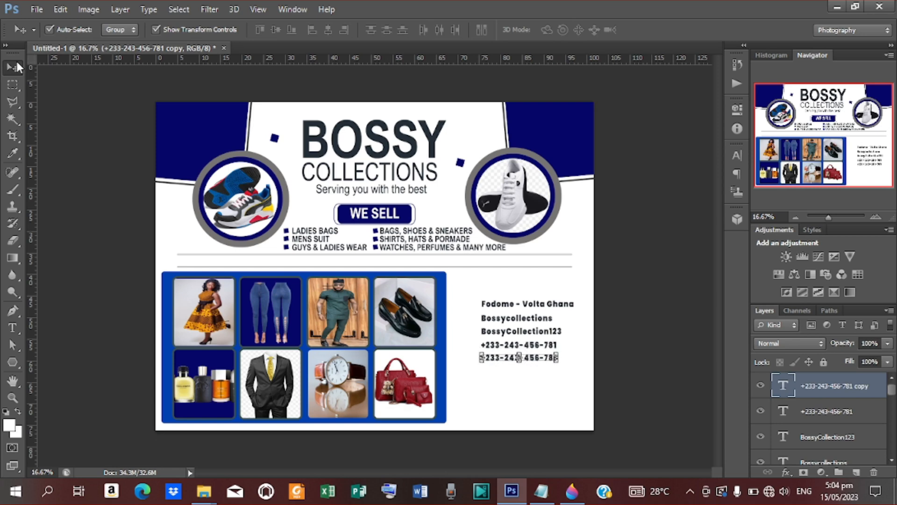
key("shift+Up")
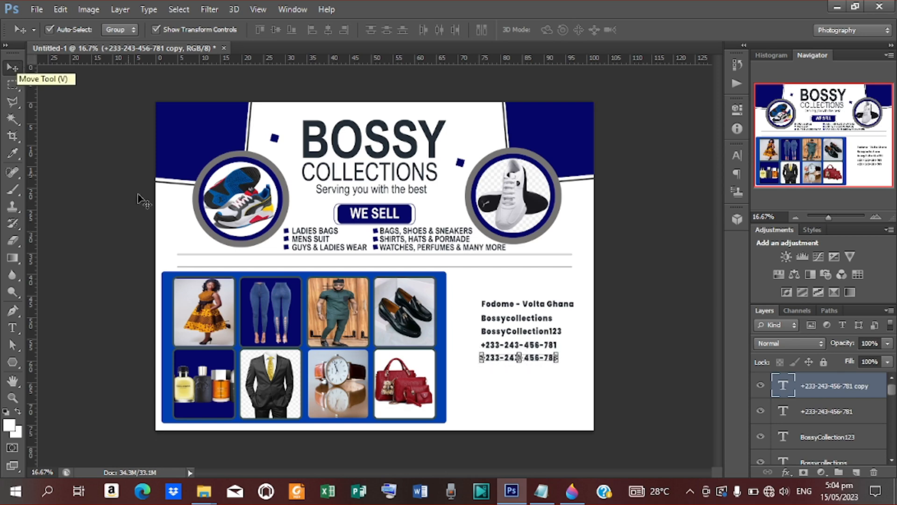
Step: Replace the fifth contact line's text with the second phone number copied from the Notepad file
key("t")
left_click_drag(483, 358, 557, 358)
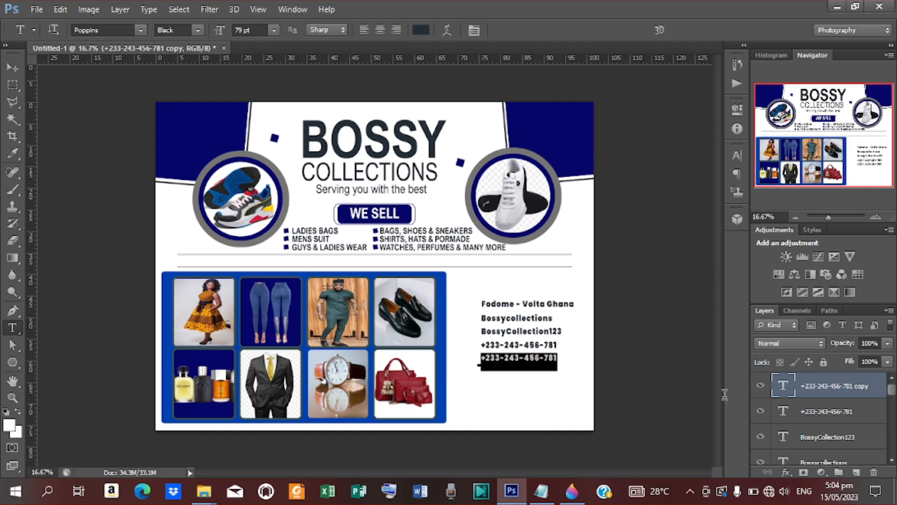
left_click(541, 491)
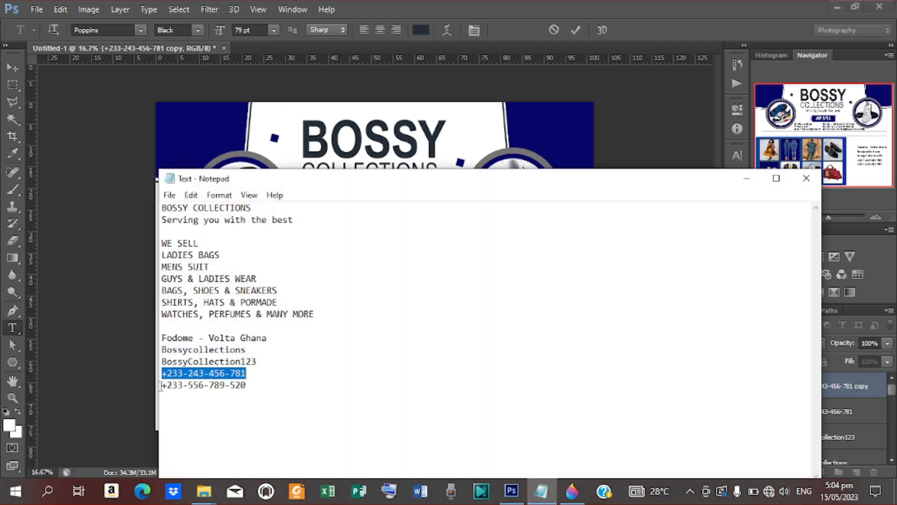
left_click_drag(160, 386, 254, 402)
key("ctrl+c")
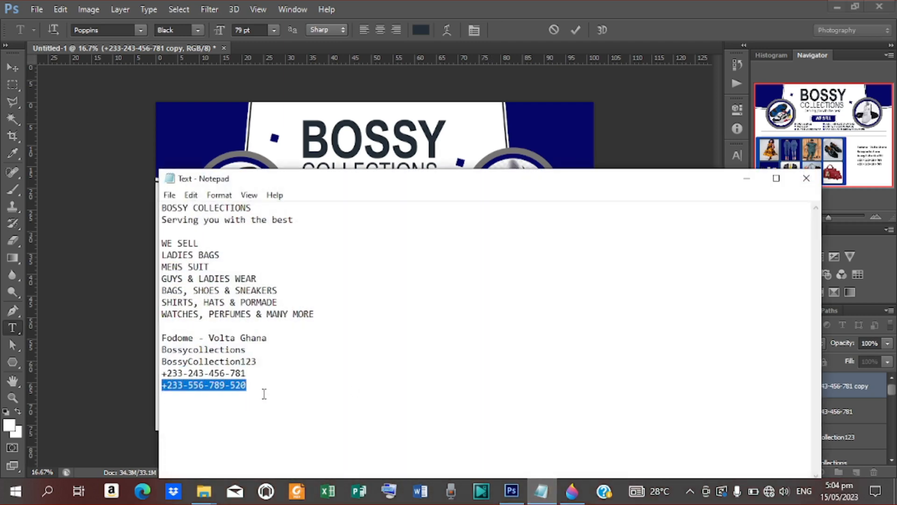
left_click(746, 178)
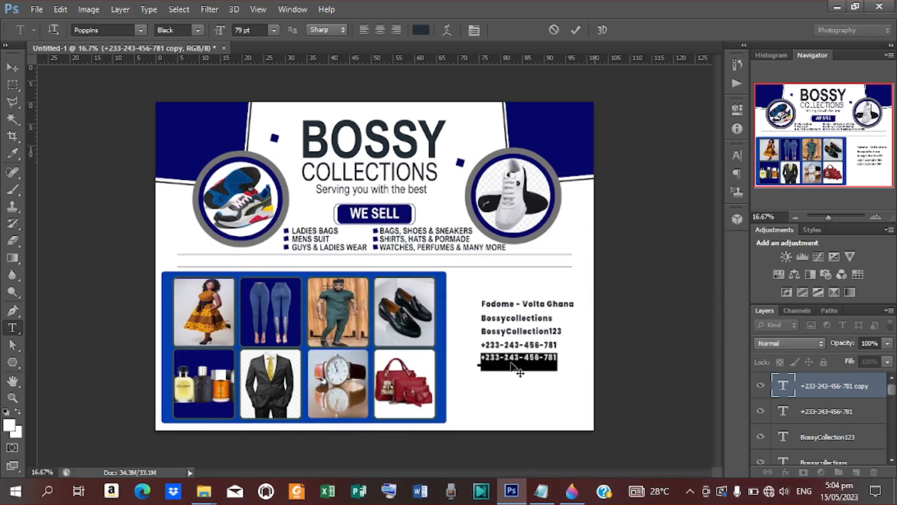
key("ctrl+v")
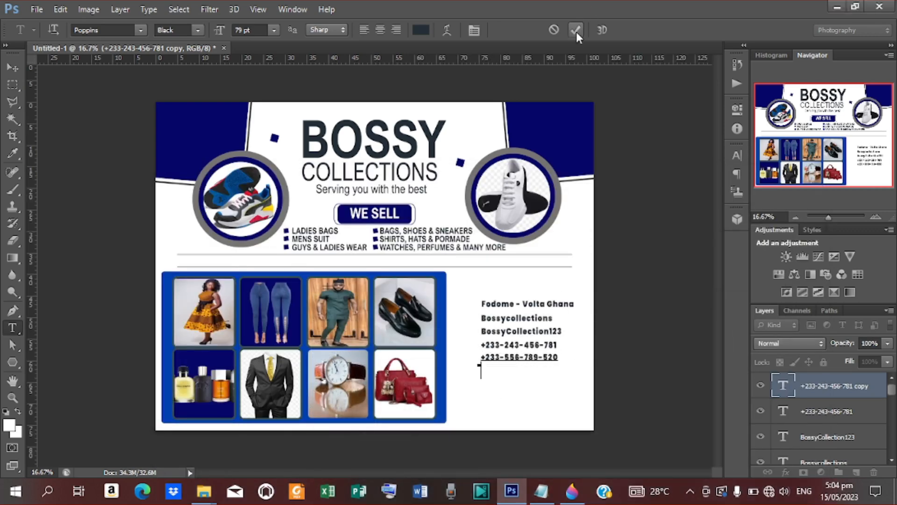
left_click(575, 31)
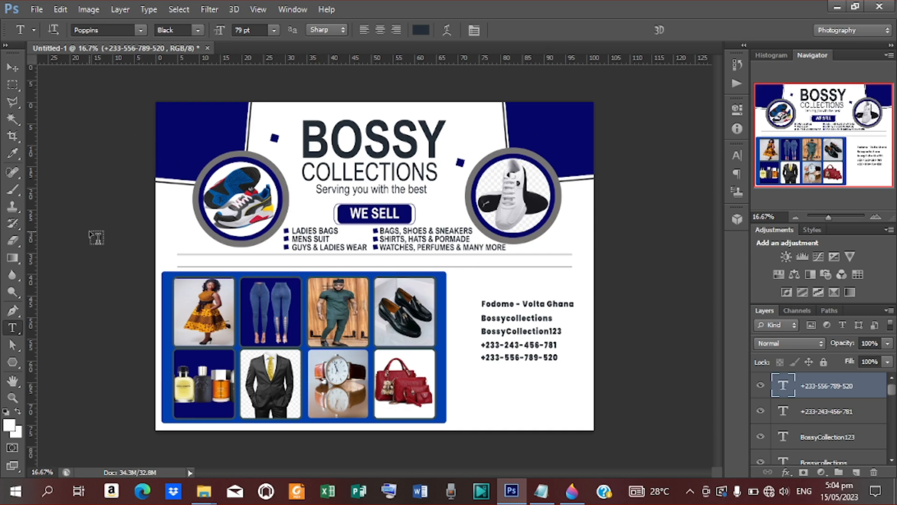
Step: Place the google-location-icon-16 image from the LOVELY BOUTIQUE folder into the flyer
left_click(33, 11)
left_click(55, 222)
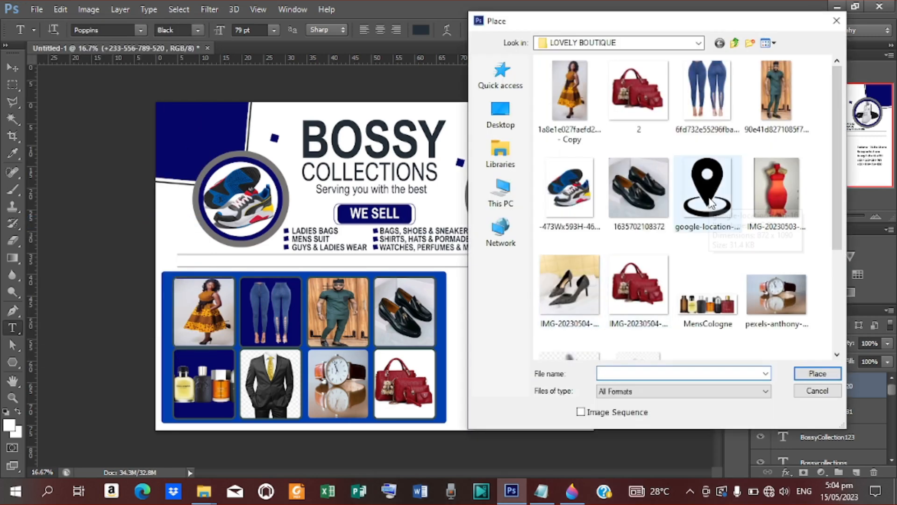
left_click(709, 196)
left_click(818, 374)
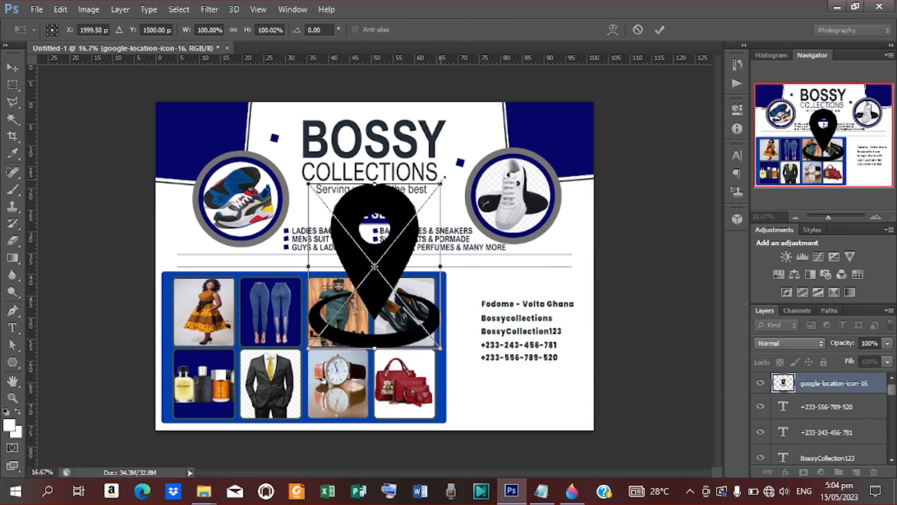
Step: Shrink the placed location pin icon to about 8.7% of its size around its centre
left_click_drag(441, 181, 386, 257)
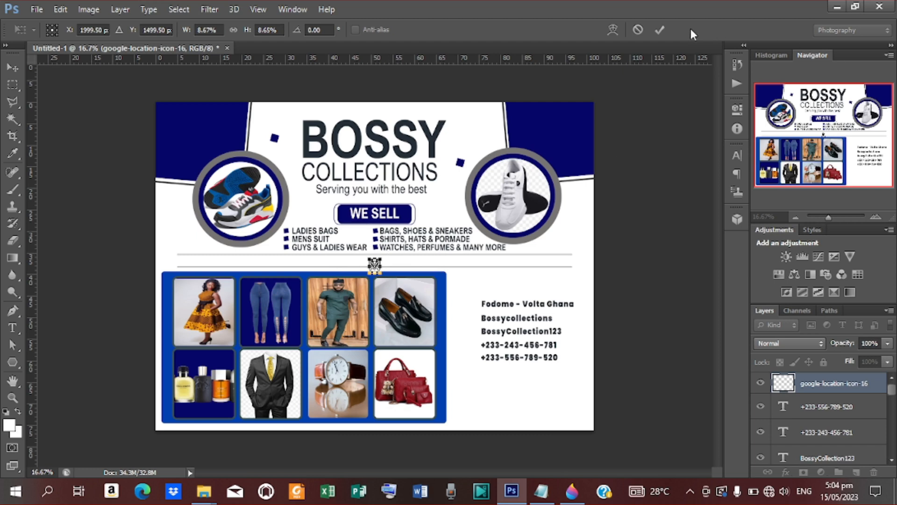
left_click(665, 29)
key("t")
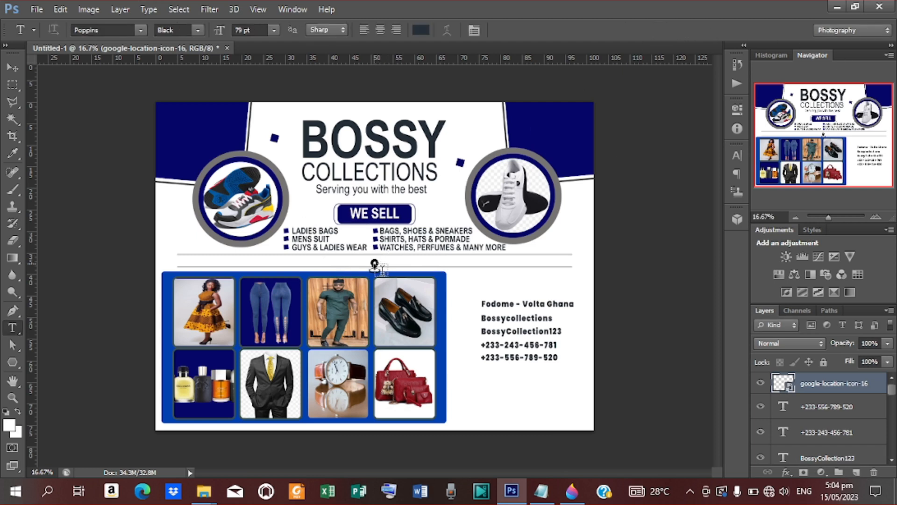
left_click(12, 67)
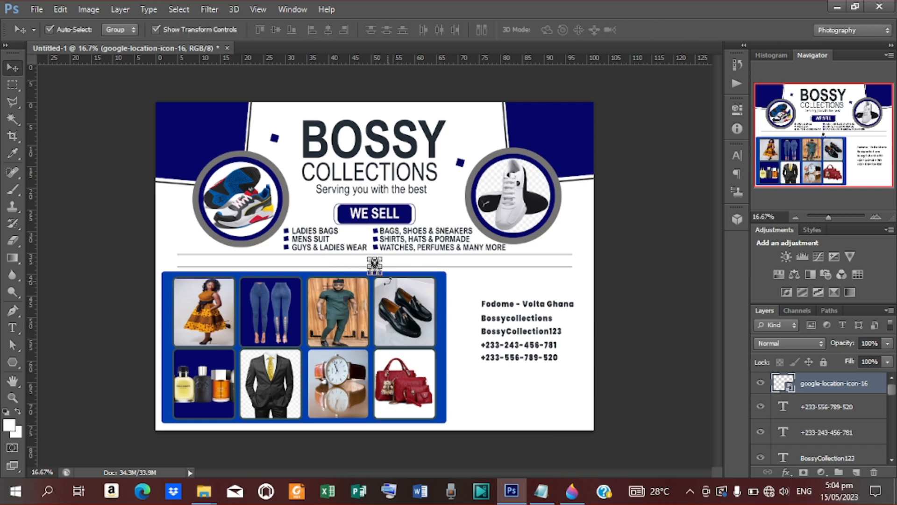
Step: Move the location pin icon directly before the first contact line and scale it down to about 5.9%
left_click(156, 29)
left_click_drag(374, 265, 477, 297)
left_click(156, 30)
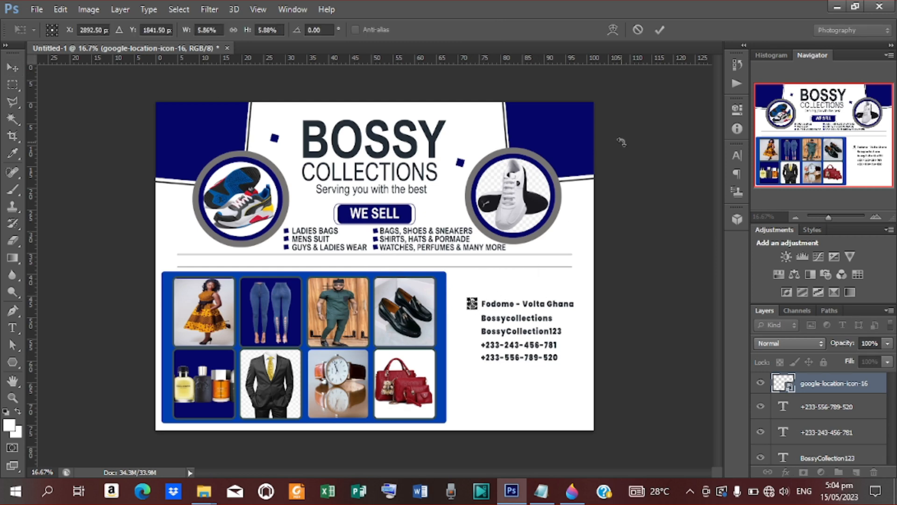
left_click(661, 28)
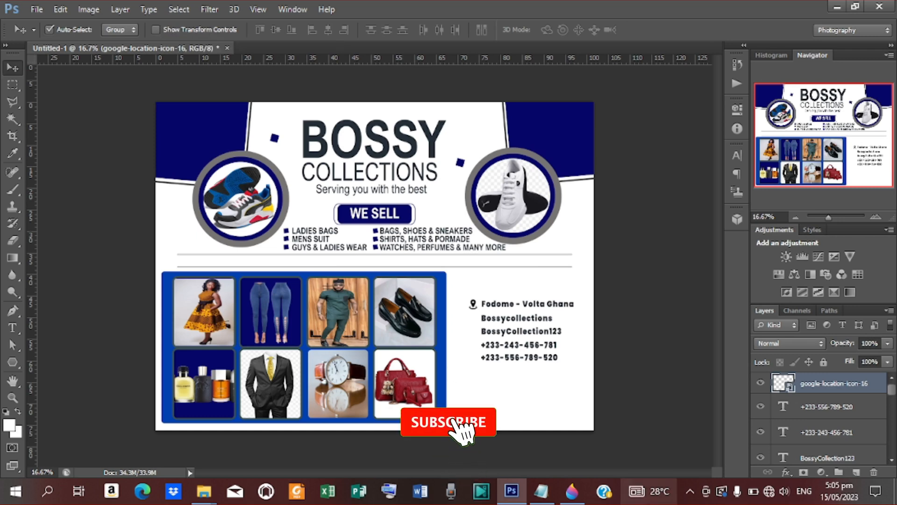
Step: Place the SM2 Facebook icon from the LOVELY BOUTIQUE folder above the Bossycollections text layer
left_click(505, 319)
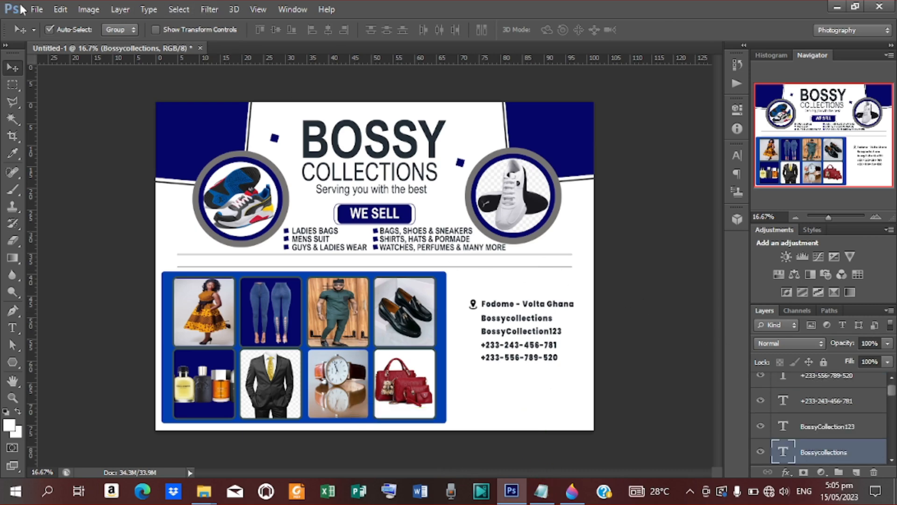
left_click(37, 10)
left_click(51, 224)
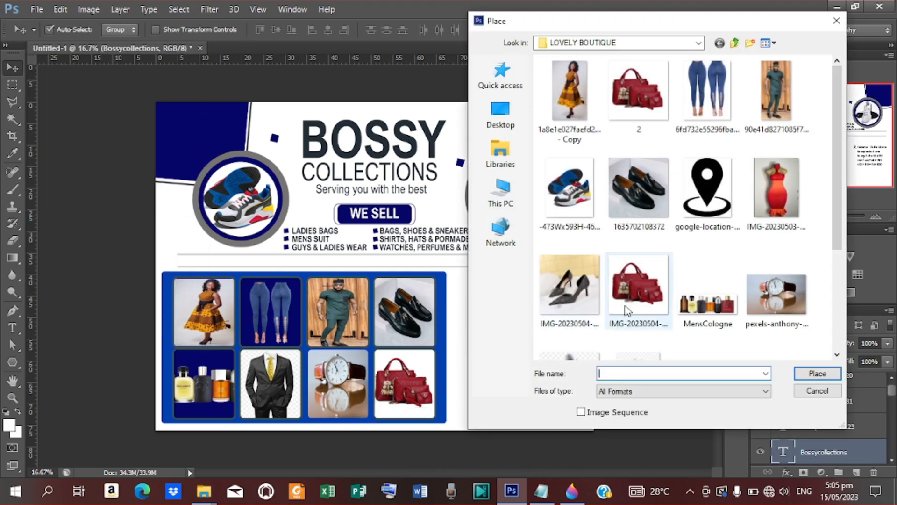
scroll(626, 310, "down", 3)
left_click_drag(659, 19, 256, 26)
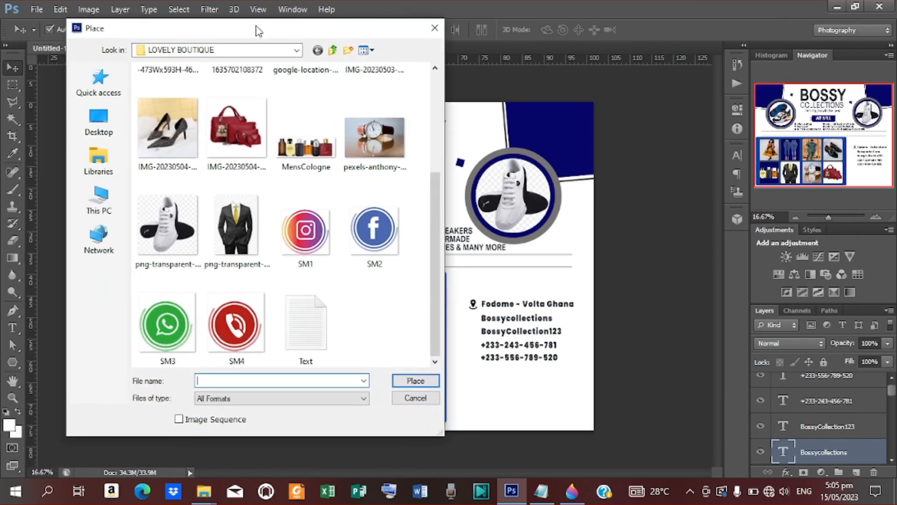
left_click(391, 242)
left_click(413, 380)
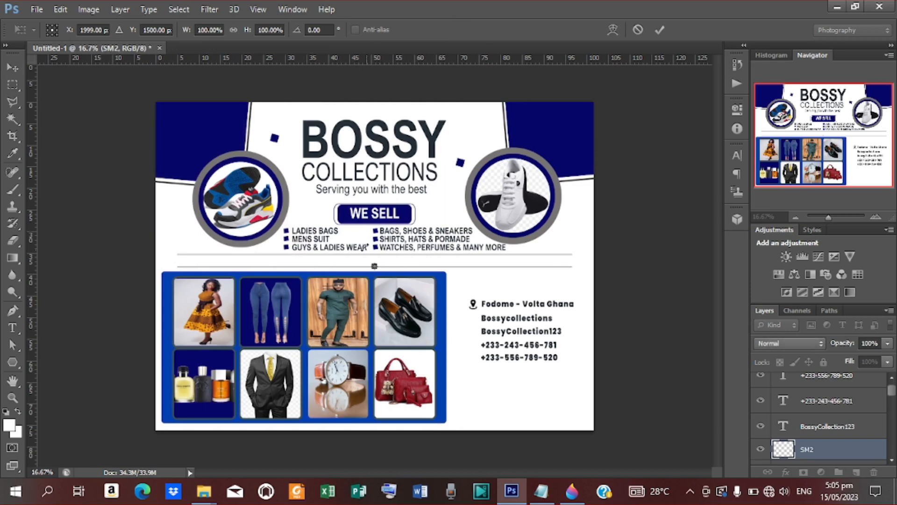
left_click(12, 66)
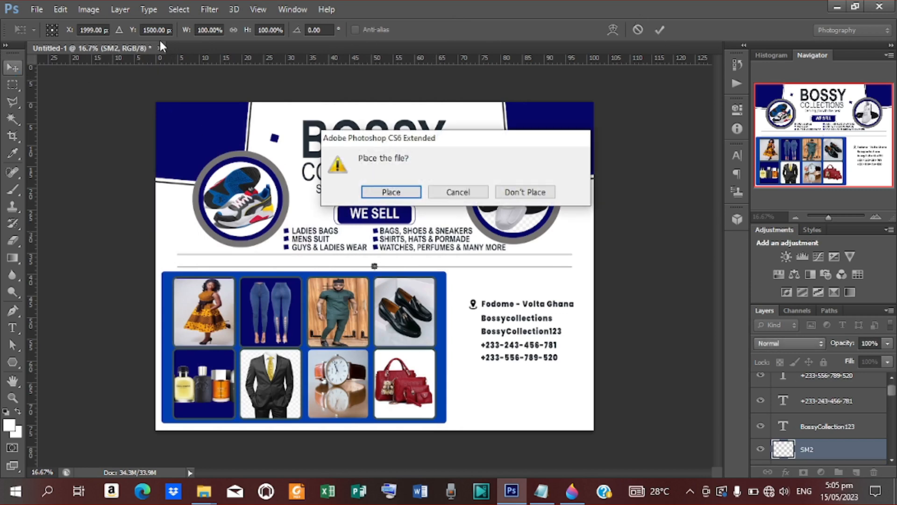
left_click(391, 192)
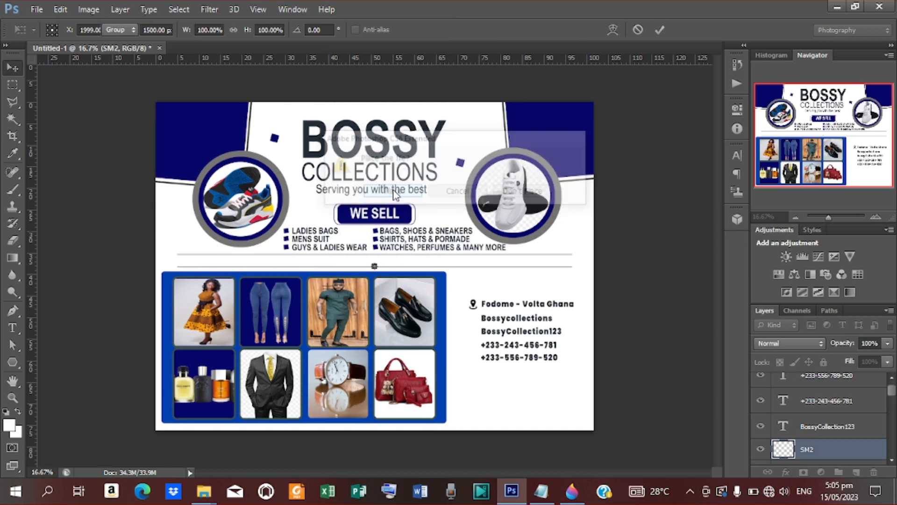
Step: Enlarge the Facebook icon to about 425% and move it directly before the Bossycollections line
left_click(156, 30)
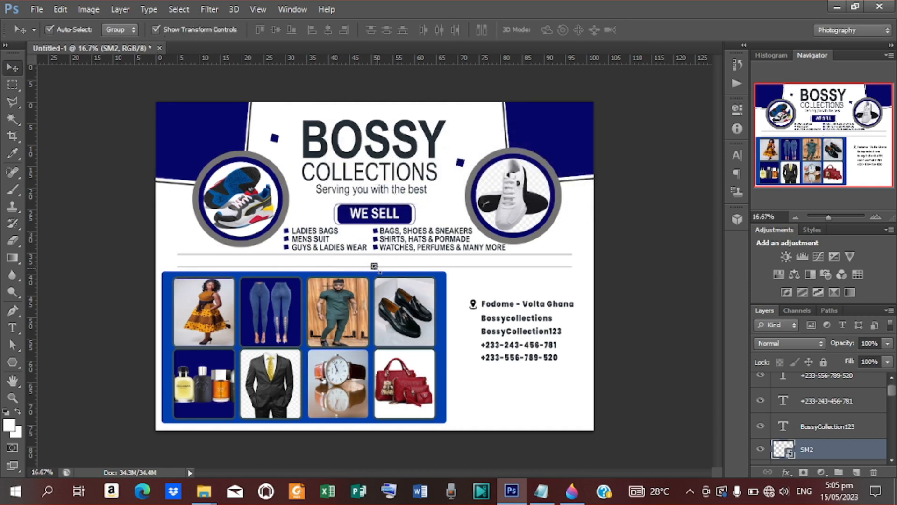
left_click_drag(379, 271, 384, 275)
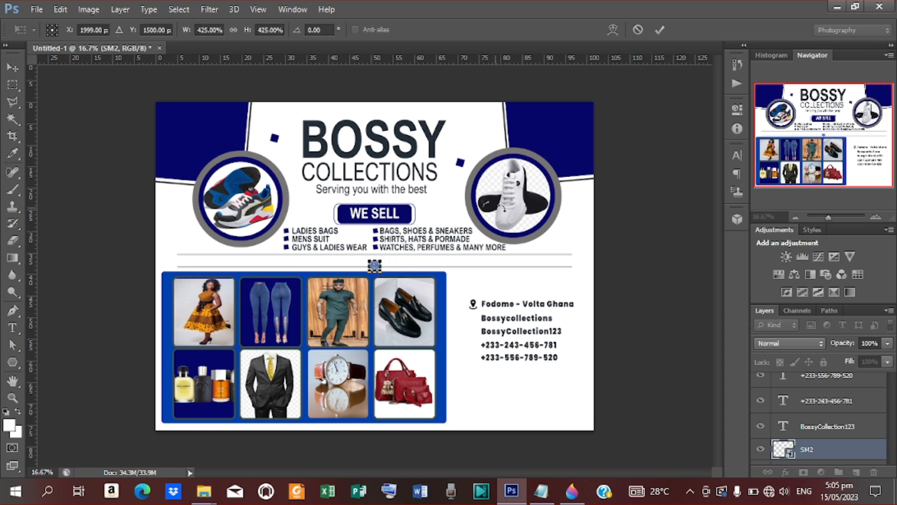
left_click(659, 31)
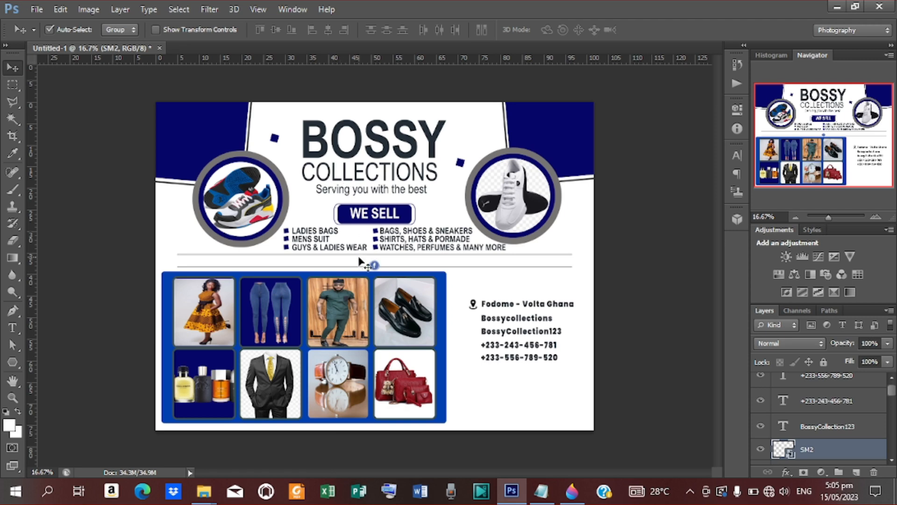
left_click_drag(363, 261, 475, 322)
Step: Place the SM1 Instagram icon from the LOVELY BOUTIQUE folder into the flyer
left_click(36, 10)
left_click(42, 224)
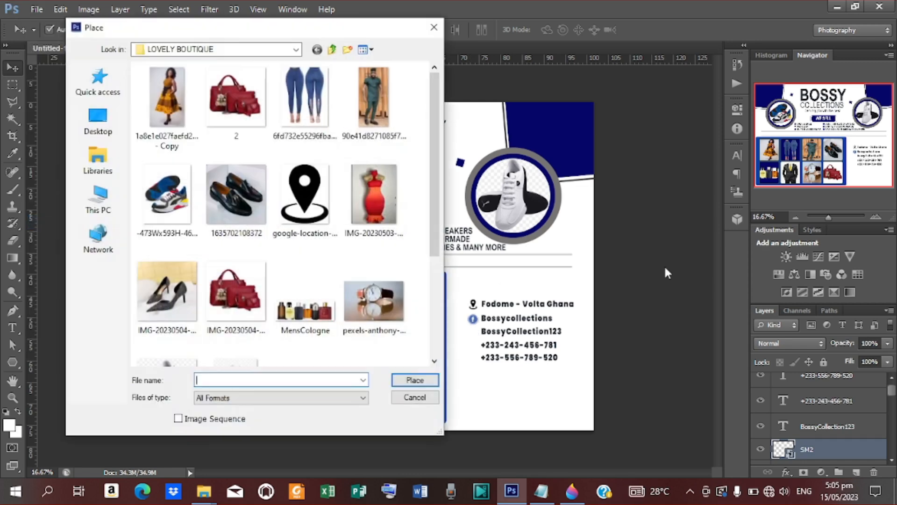
scroll(339, 298, "down", 3)
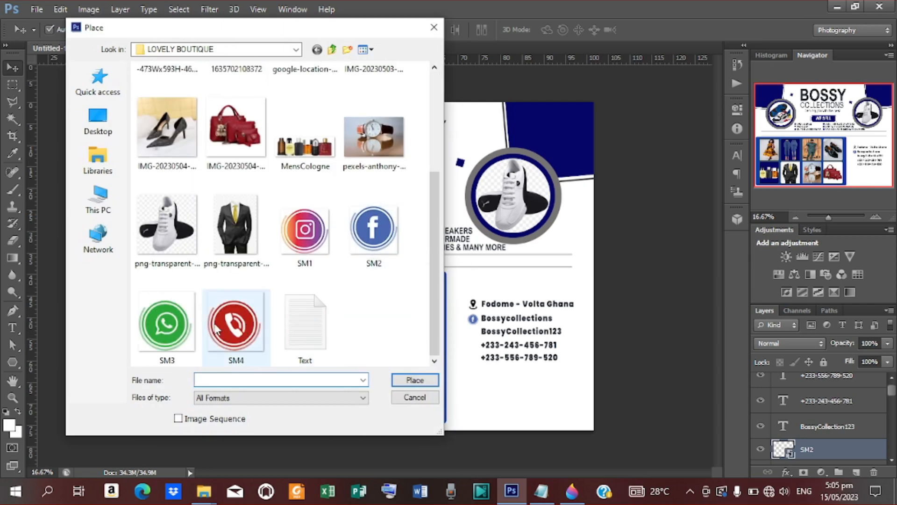
left_click(304, 229)
left_click(406, 379)
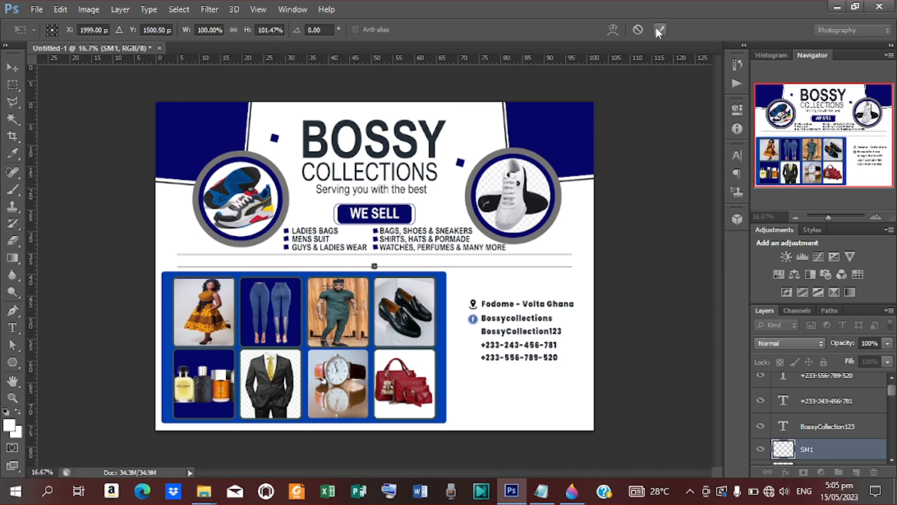
left_click(659, 30)
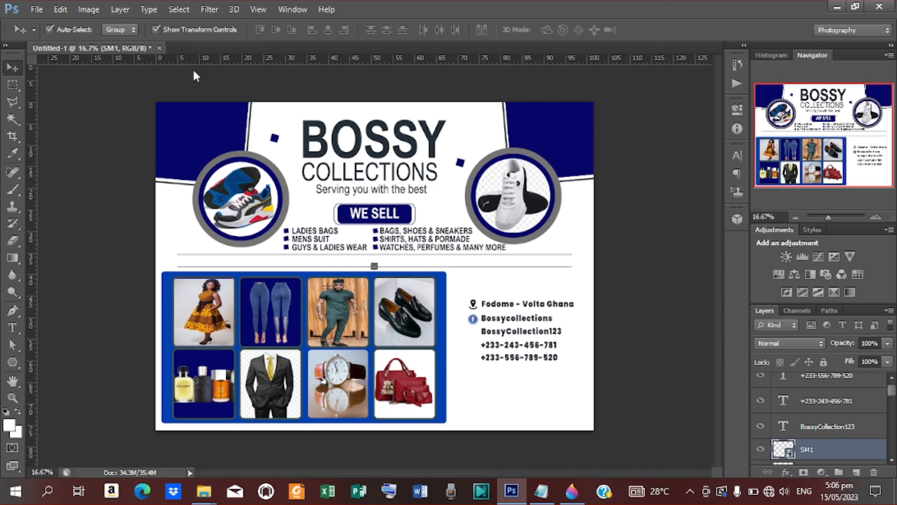
Step: Enlarge the Instagram icon and move it directly before the BossyCollection123 line
key("ctrl+t")
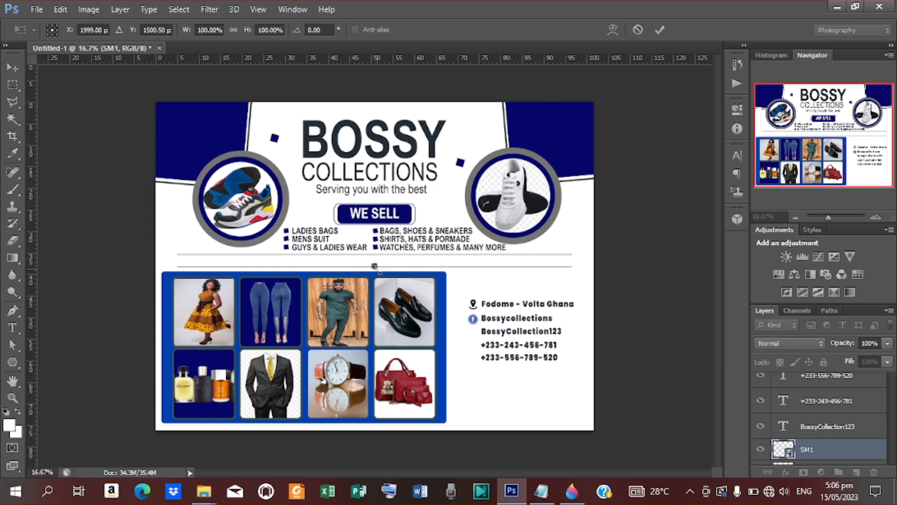
left_click_drag(382, 272, 385, 275)
left_click(659, 30)
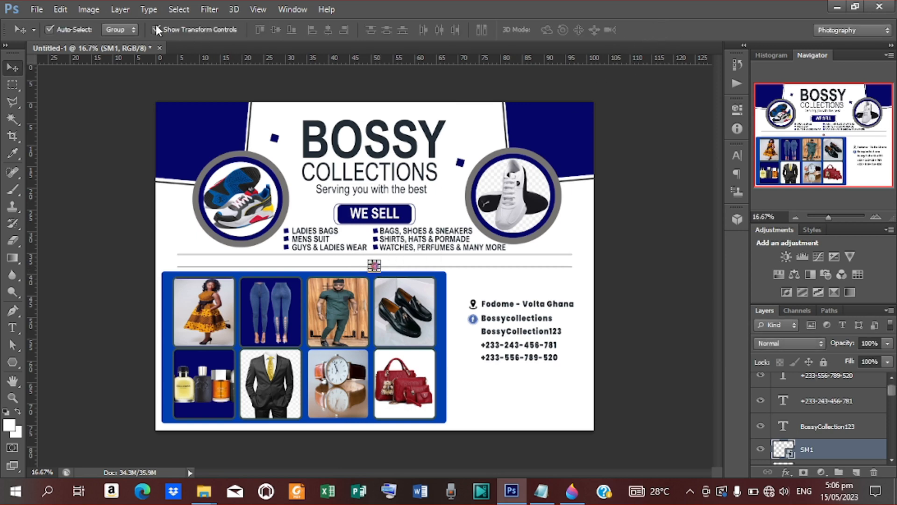
left_click_drag(373, 267, 472, 330)
left_click(156, 30)
Step: Adjust the Instagram icon's scale to about 483% so it fits beside its contact line
key("ctrl+t")
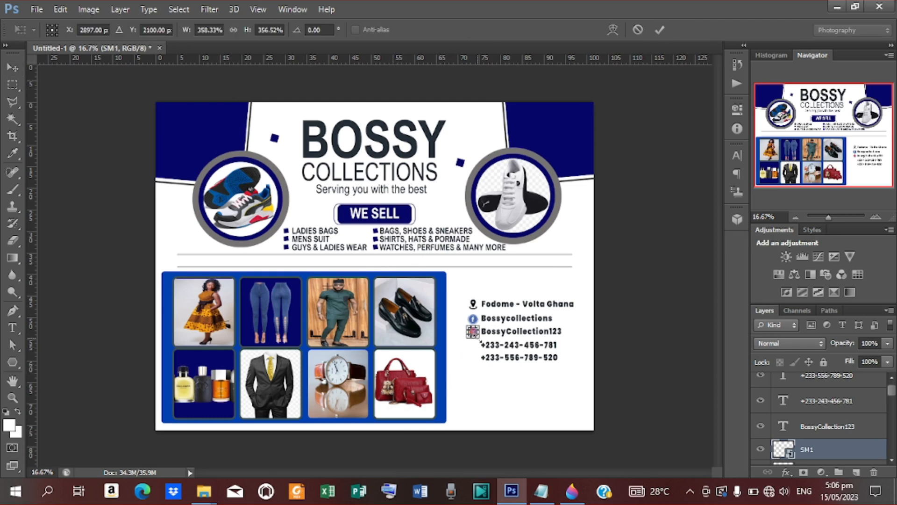
left_click_drag(480, 341, 478, 339)
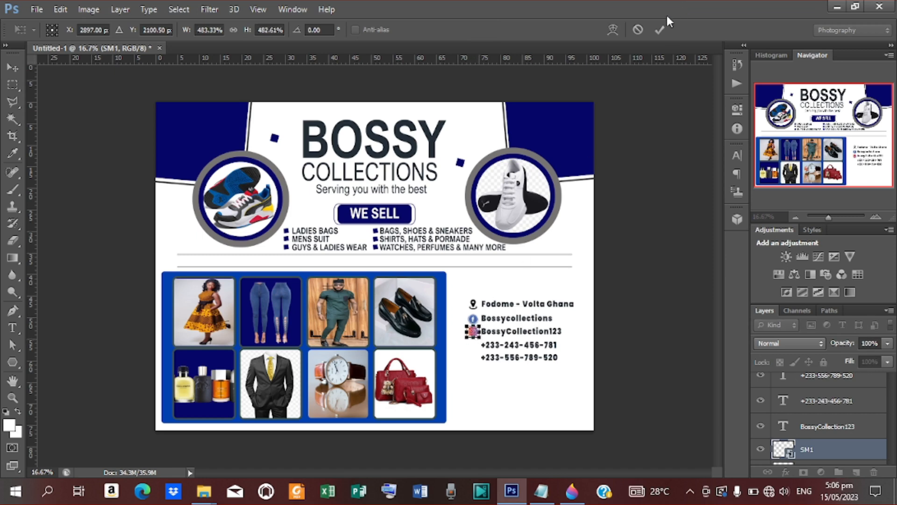
left_click(659, 30)
left_click(155, 30)
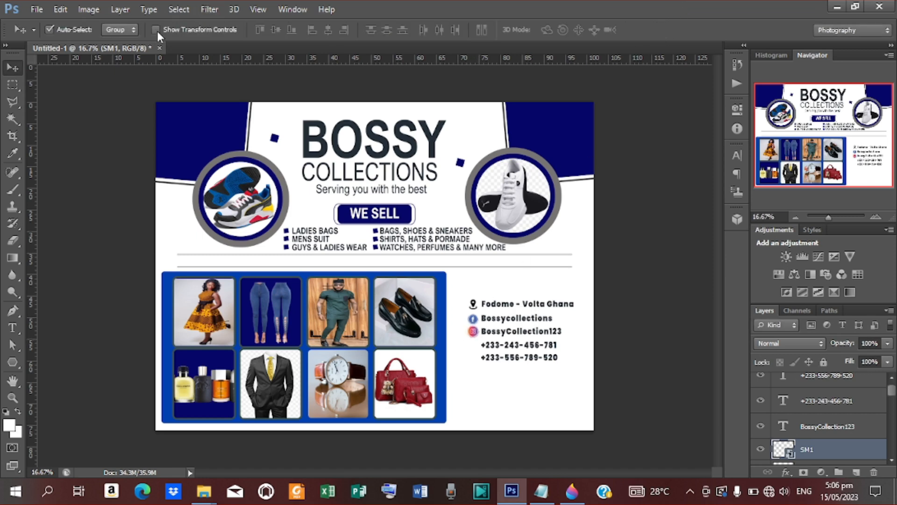
left_click(37, 9)
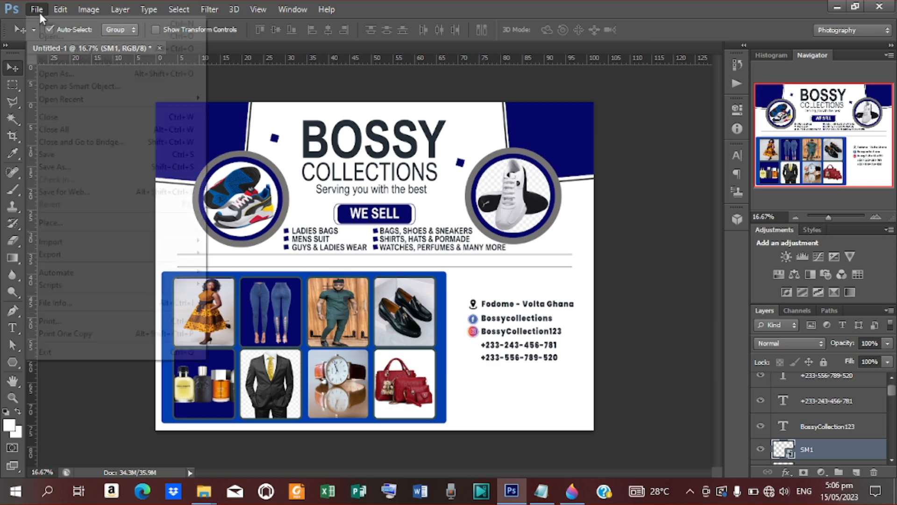
left_click(52, 41)
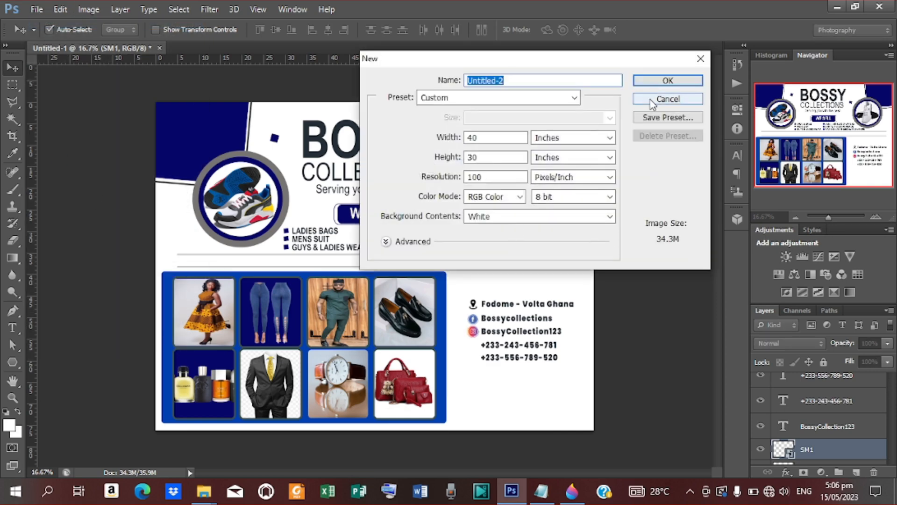
left_click(673, 94)
Step: Place the SM4 phone icon from the LOVELY BOUTIQUE folder into the flyer
left_click(37, 9)
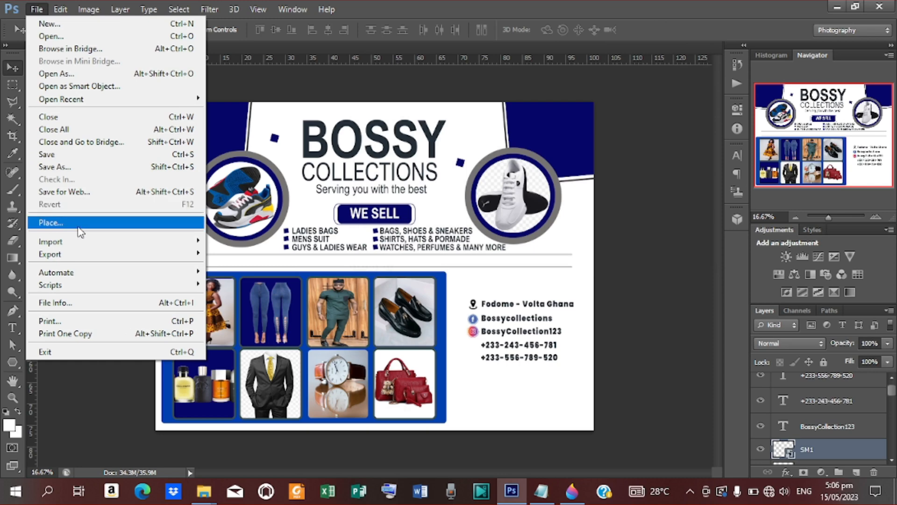
left_click(56, 220)
scroll(201, 299, "down", 3)
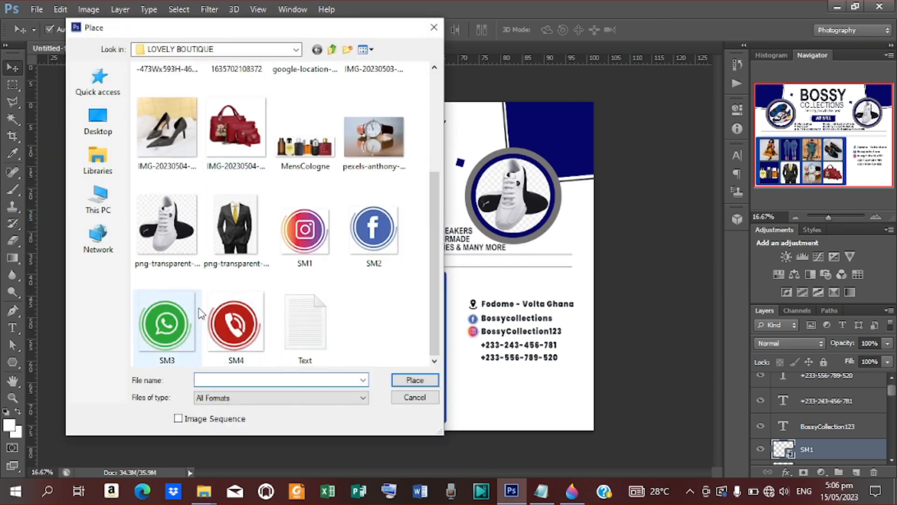
left_click(234, 327)
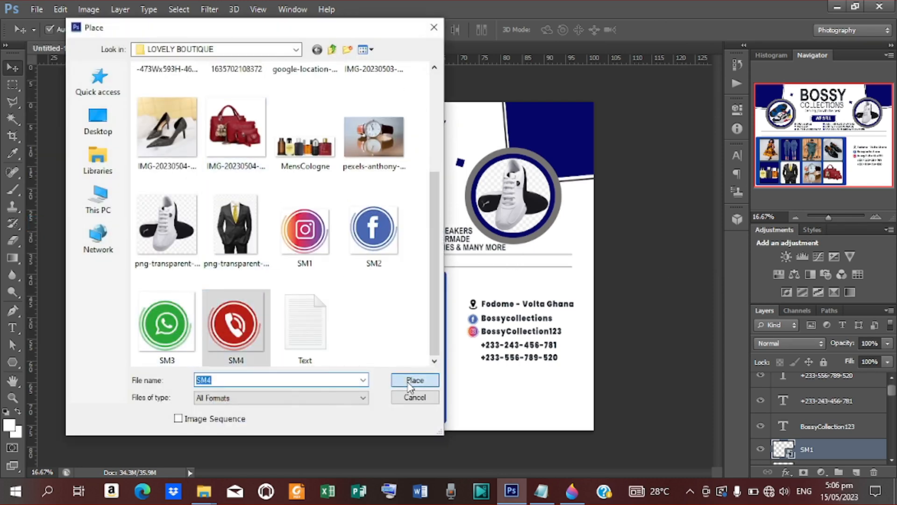
left_click(415, 380)
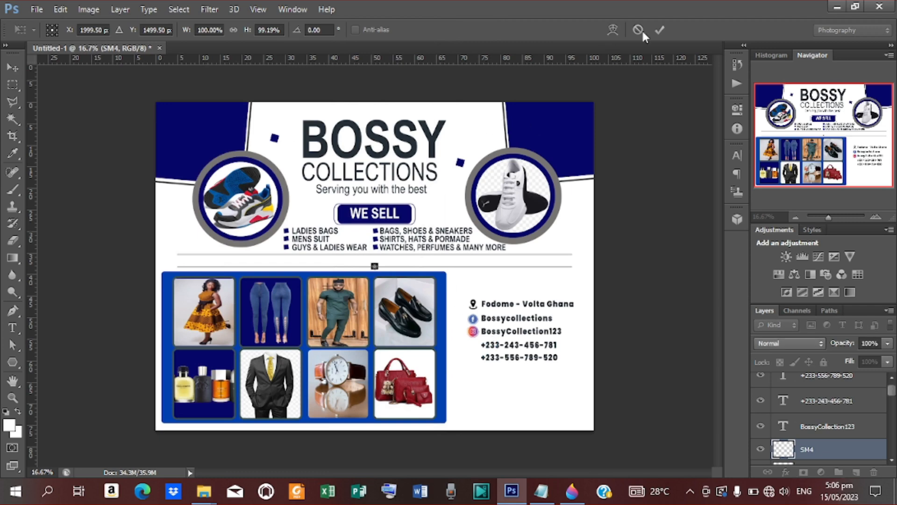
left_click(659, 30)
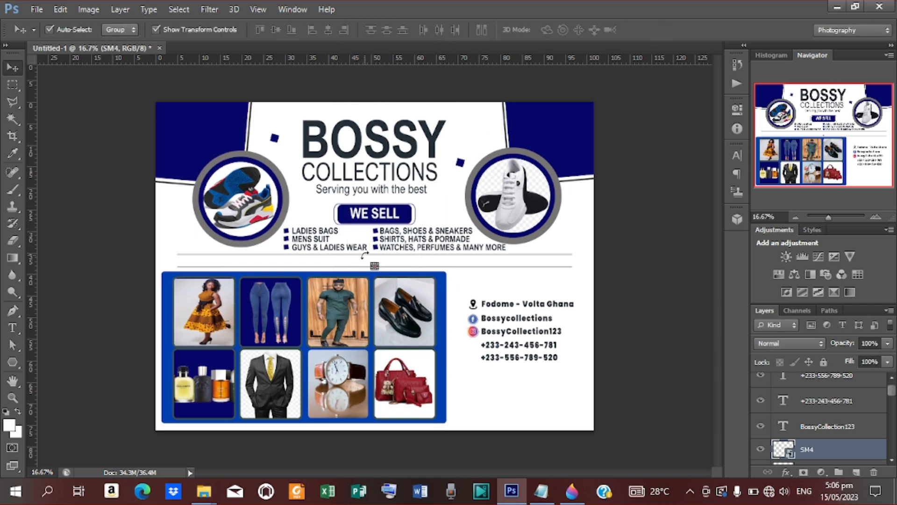
Step: Enlarge the phone icon to about 292% and move it directly before the first phone number line
key("super+space")
key("ctrl+t")
left_click_drag(379, 270, 386, 275)
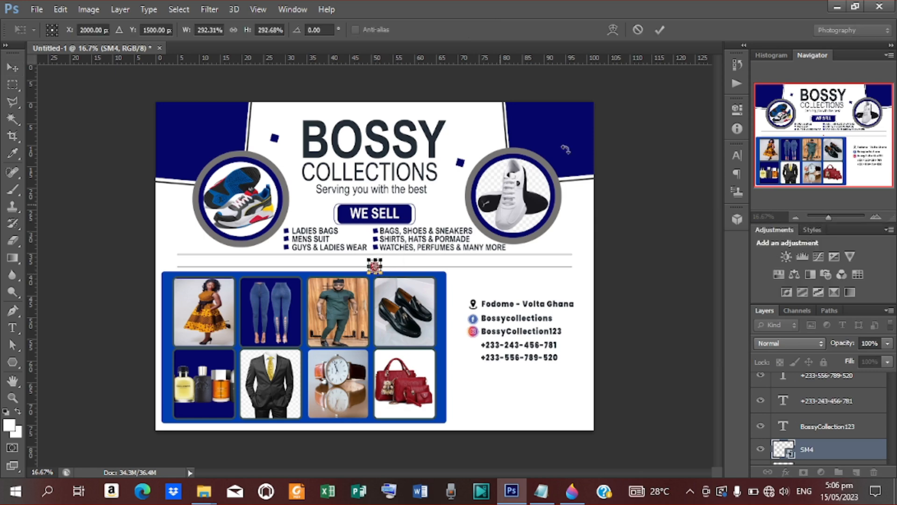
key("Return")
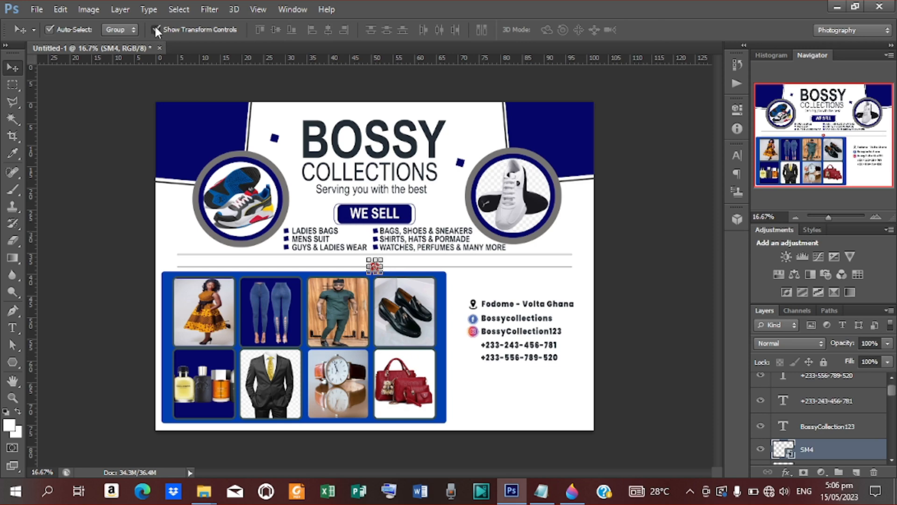
left_click(155, 30)
left_click_drag(375, 267, 472, 345)
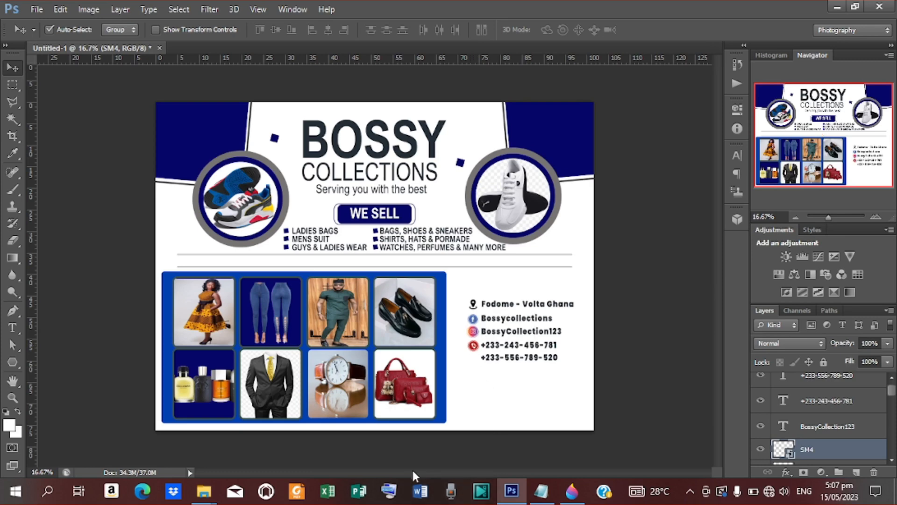
Step: Place the SM3 WhatsApp icon from the LOVELY BOUTIQUE folder into the flyer
left_click(31, 6)
left_click(124, 223)
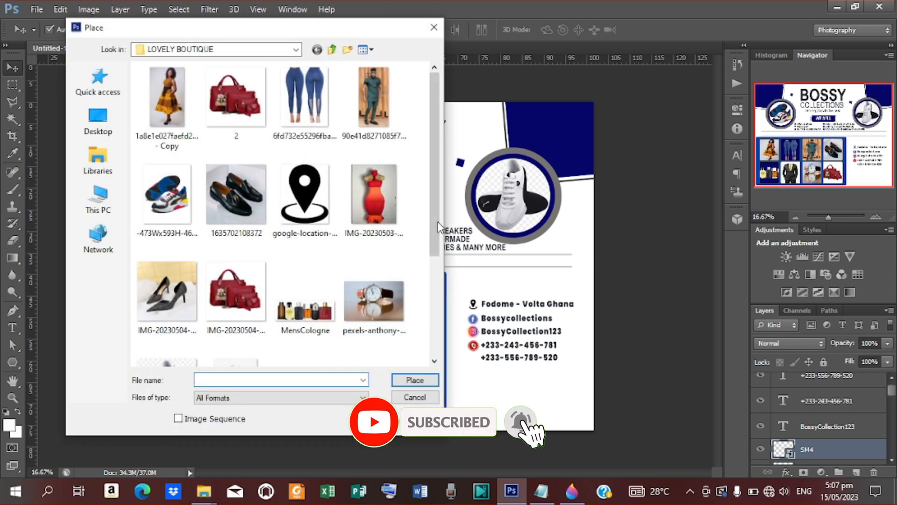
scroll(174, 327, "down", 3)
left_click(174, 336)
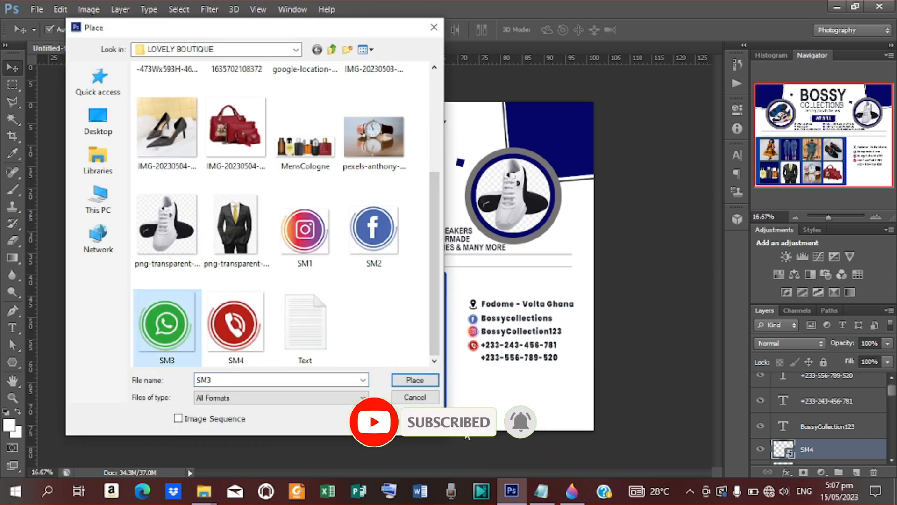
left_click(414, 379)
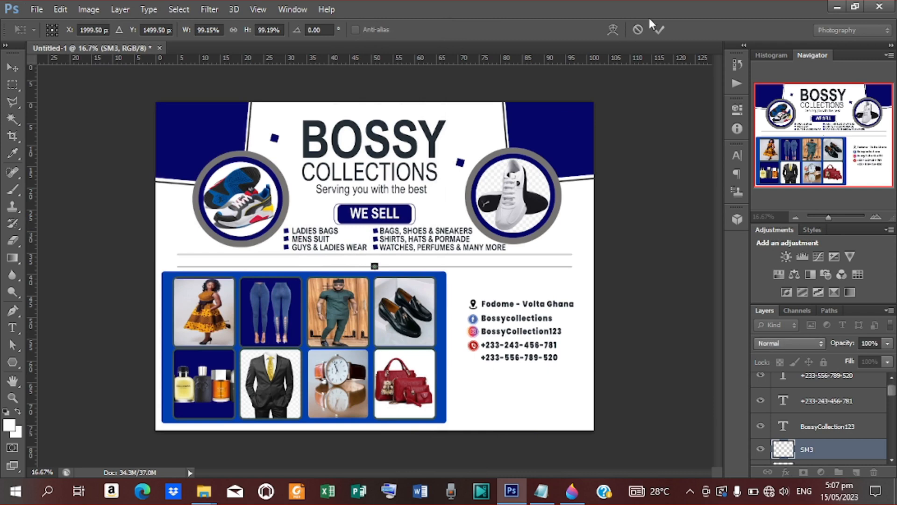
left_click(660, 30)
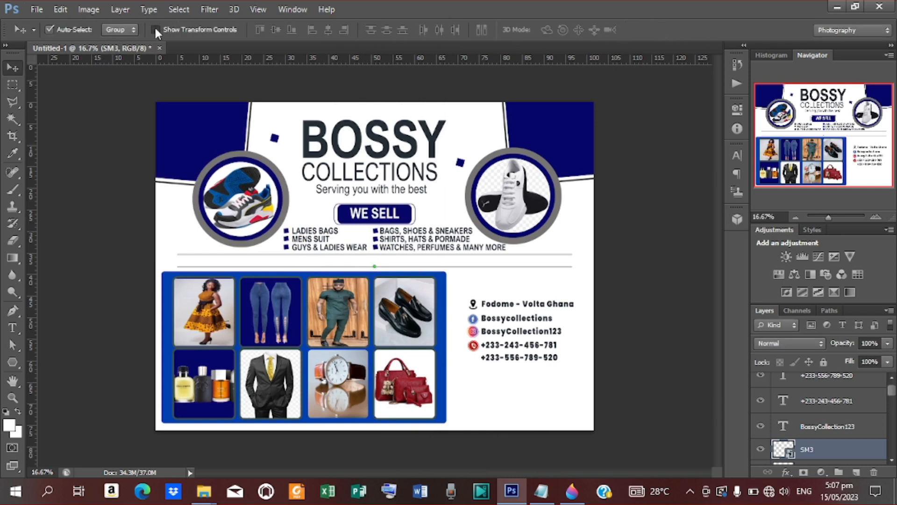
Step: Enlarge the WhatsApp icon and move it directly before the second phone number line, aligned under the other icons
key("ctrl+t")
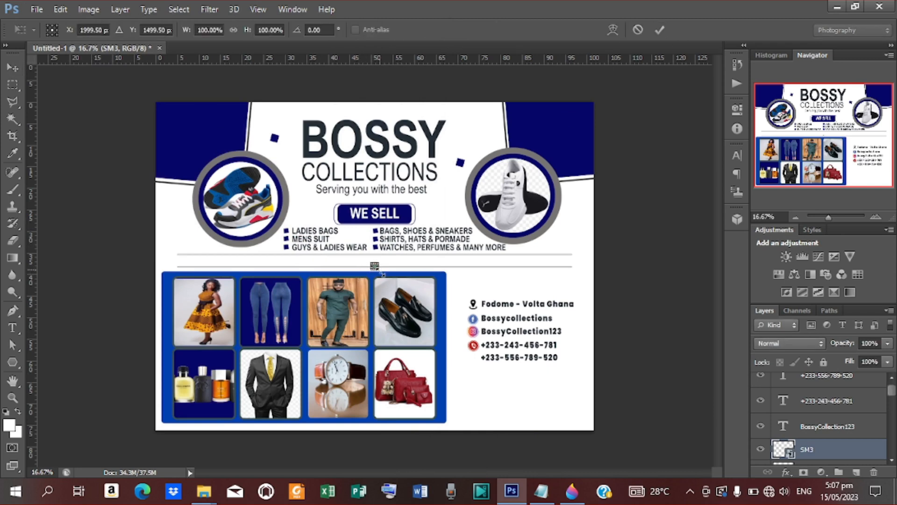
left_click_drag(383, 274, 388, 277)
left_click(660, 30)
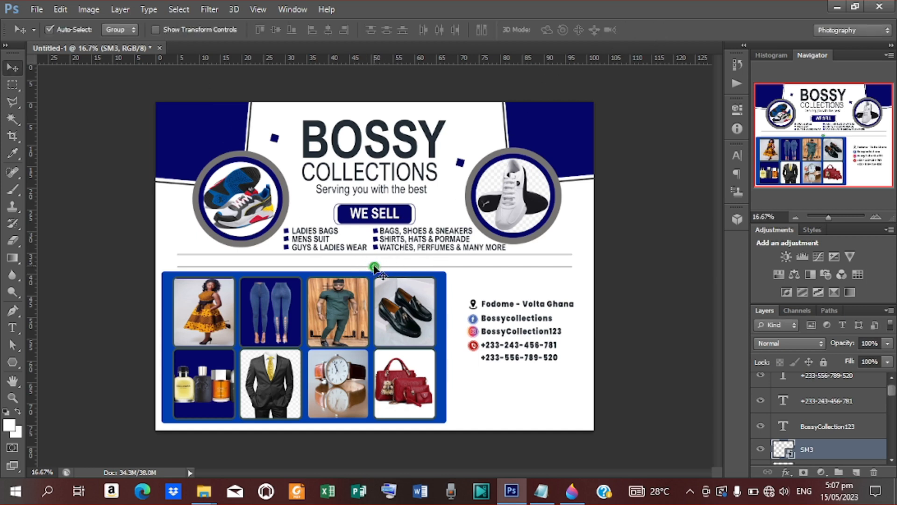
left_click_drag(376, 267, 474, 358)
key("Right")
key("Left")
key("Right")
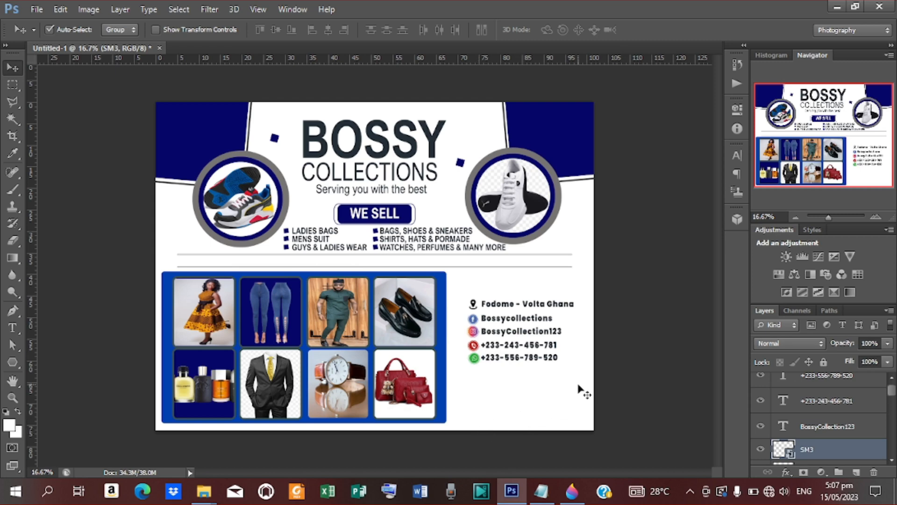